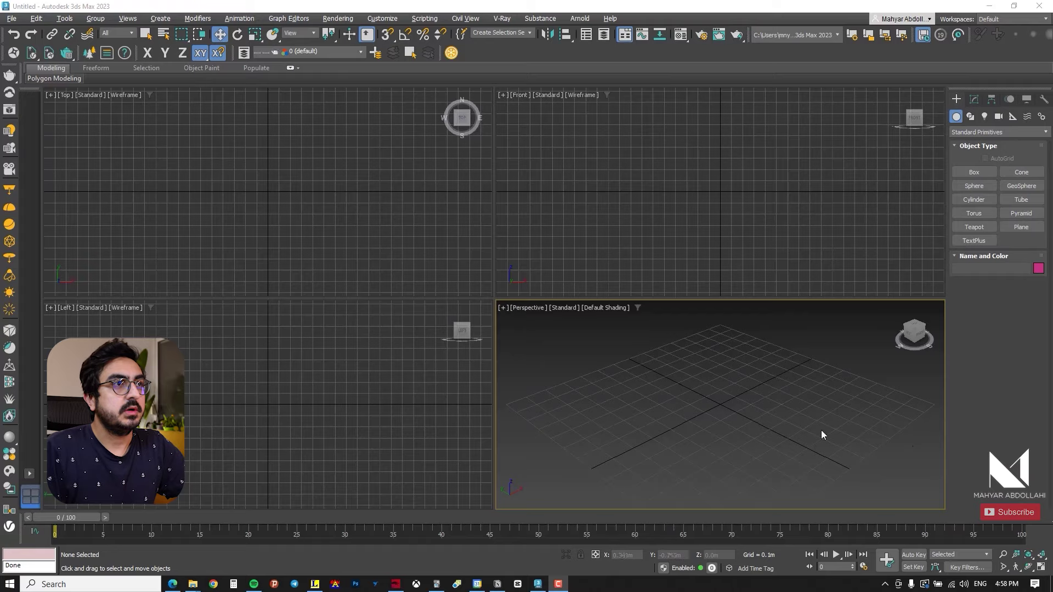
# Step: In a maximised top view, draw a flat box about 1 m long and 3.9 m wide
pyautogui.hotkey('alt', 'w')
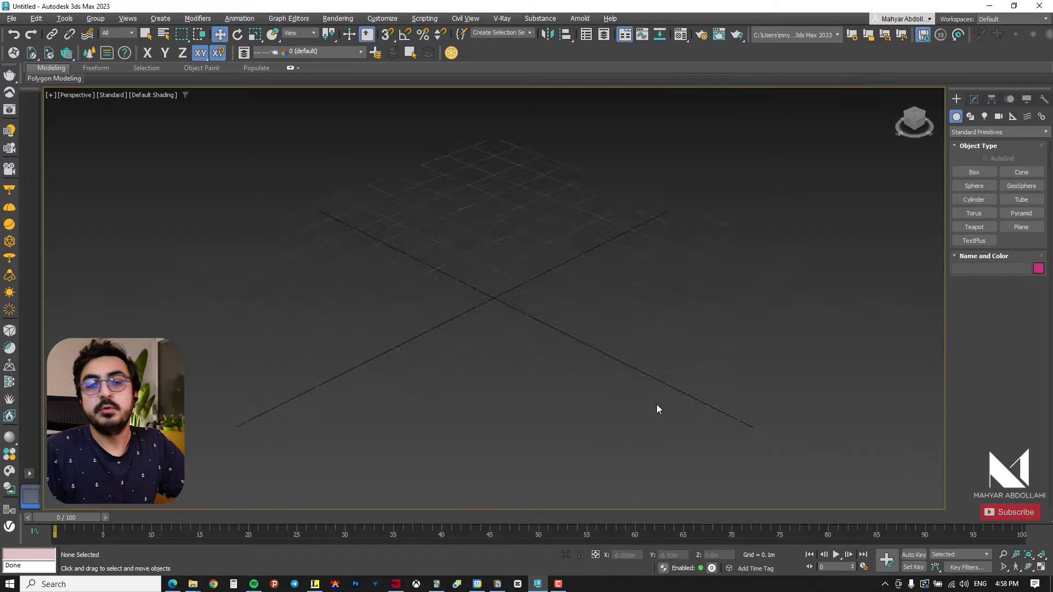
pyautogui.press('t')
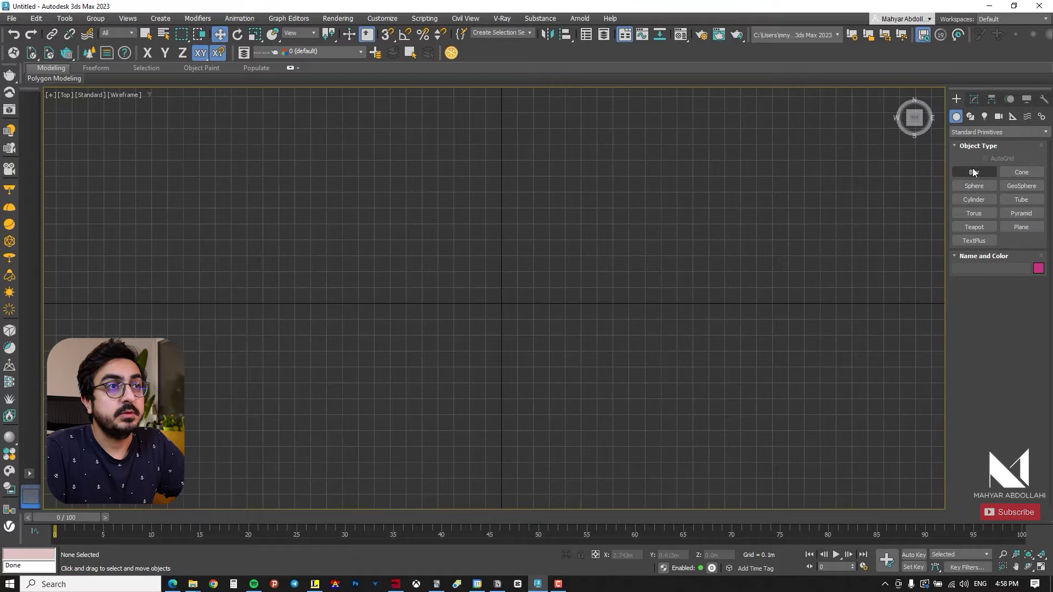
pyautogui.click(974, 172)
pyautogui.moveTo(318, 305); pyautogui.dragTo(755, 418)
pyautogui.click(755, 403)
pyautogui.scroll(-2, 769, 414)
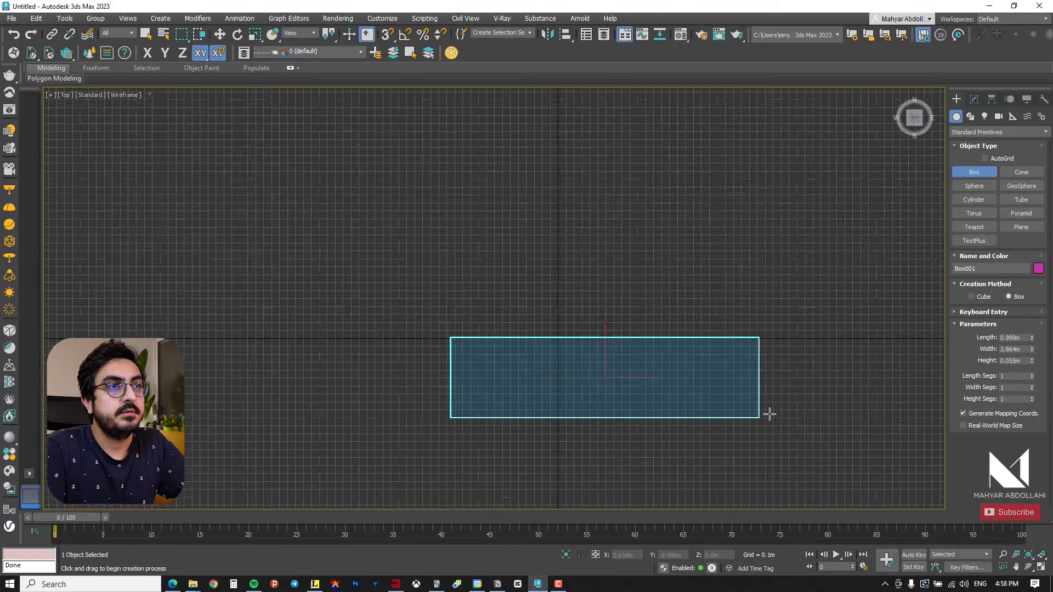
# Step: Set the box's height to 0.2 m, width to 10 m and length to 2 m
pyautogui.moveTo(768, 414); pyautogui.dragTo(739, 355, button='middle')
pyautogui.keyDown('alt'); pyautogui.moveTo(739, 355); pyautogui.dragTo(757, 265, button='middle'); pyautogui.keyUp('alt')
pyautogui.click(1021, 363)
pyautogui.write('0.2')
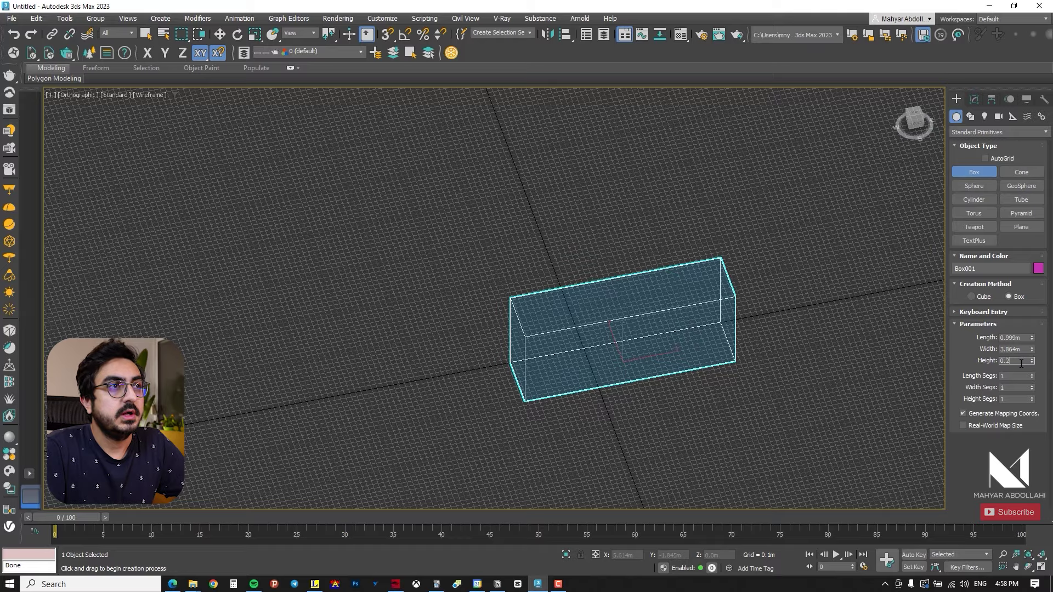
pyautogui.press('Return')
pyautogui.press('t')
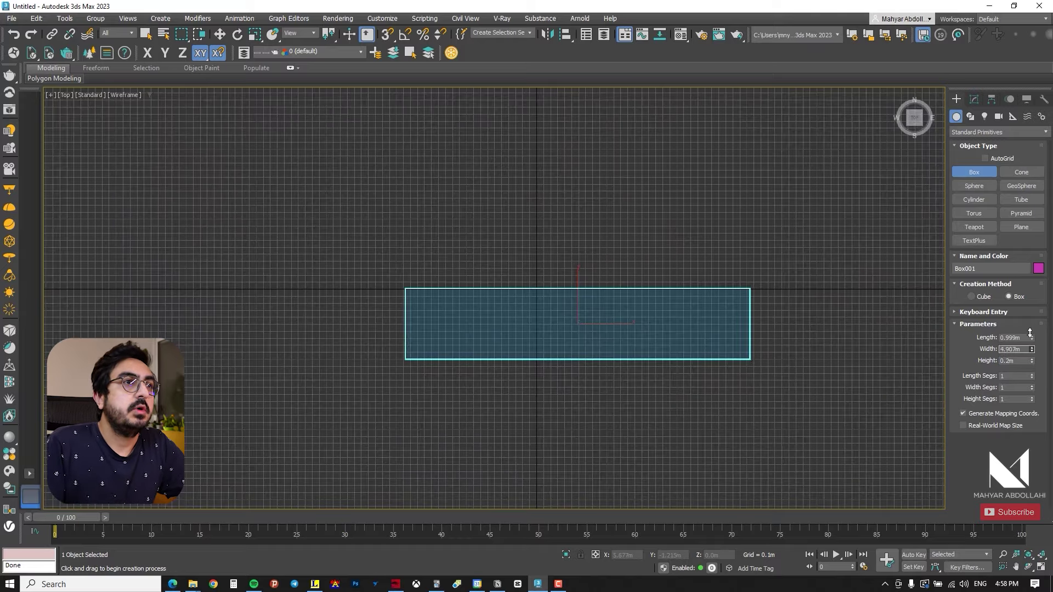
pyautogui.write('10')
pyautogui.press('Return')
pyautogui.scroll(-2, 703, 396)
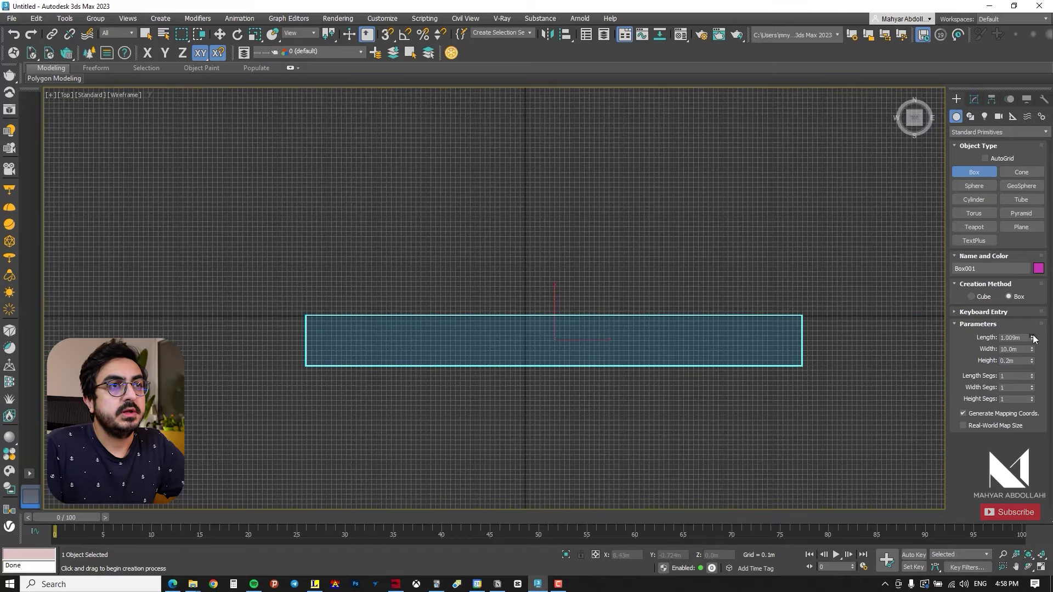
pyautogui.moveTo(1033, 335); pyautogui.dragTo(1033, 338)
pyautogui.write('2')
pyautogui.press('Return')
pyautogui.scroll(-1, 618, 340)
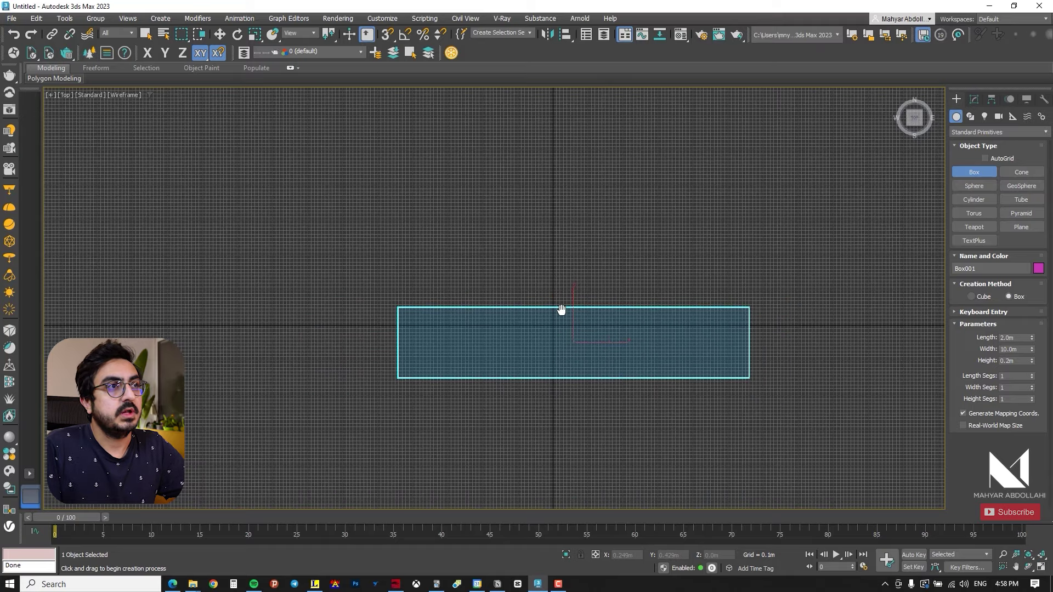
# Step: Display the box with shaded faces and hide the viewport grid
pyautogui.scroll(1, 572, 334)
pyautogui.scroll(-1, 547, 280)
pyautogui.press('w')
pyautogui.keyDown('alt'); pyautogui.moveTo(599, 331); pyautogui.dragTo(621, 285, button='middle'); pyautogui.keyUp('alt')
pyautogui.press('F3')
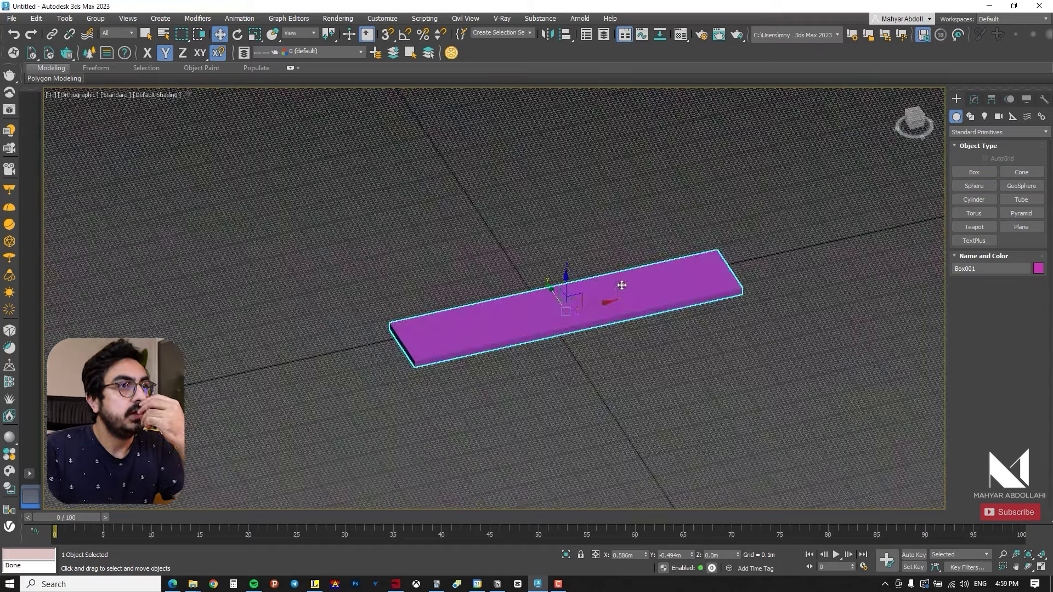
pyautogui.scroll(4, 602, 286)
pyautogui.scroll(-4, 611, 377)
pyautogui.press('g')
pyautogui.scroll(2, 626, 338)
# Step: Change the box's height to 0.15 m and its width to 15 m
pyautogui.click(974, 99)
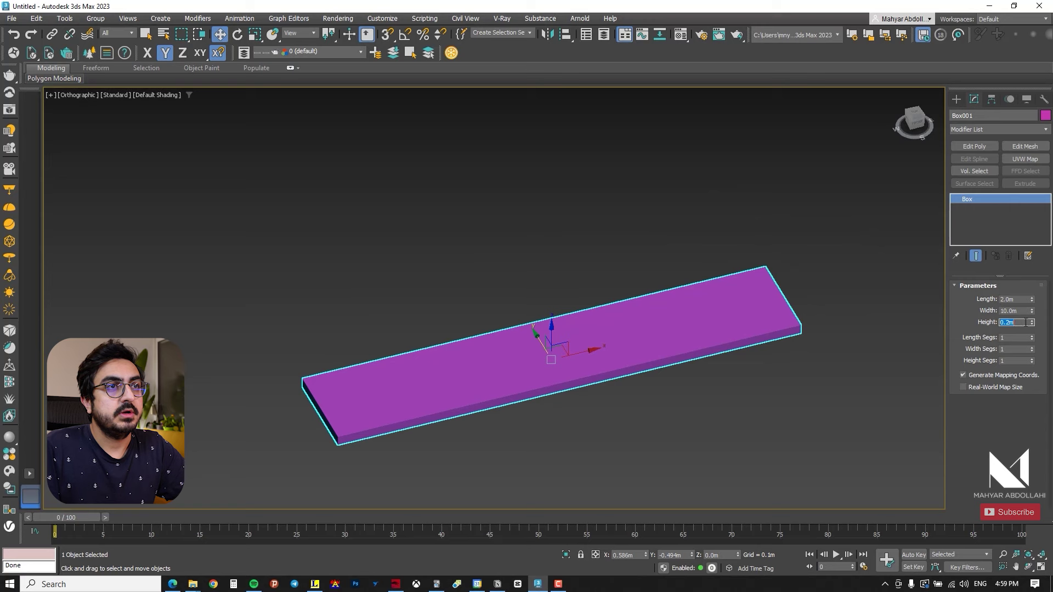
pyautogui.press('Return')
pyautogui.keyDown('alt'); pyautogui.moveTo(631, 340); pyautogui.dragTo(656, 299, button='middle'); pyautogui.keyUp('alt')
pyautogui.click(844, 313)
pyautogui.click(698, 332)
pyautogui.scroll(-2, 631, 309)
pyautogui.scroll(3, 646, 303)
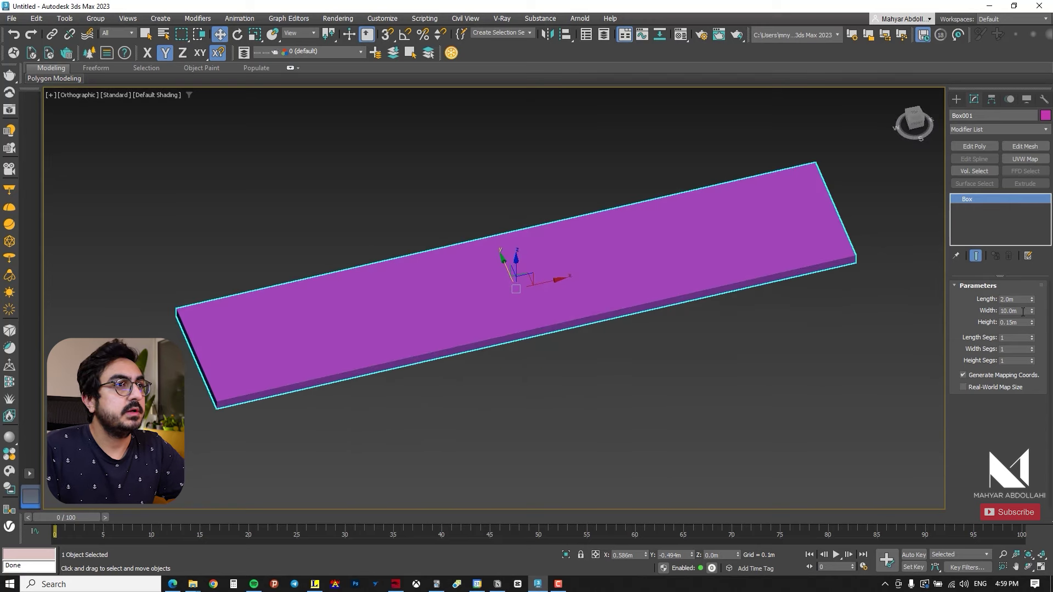
pyautogui.write('15')
pyautogui.press('Return')
pyautogui.scroll(-3, 554, 324)
# Step: Copy the slab along the Y axis and snap the copy against the original's long edge
pyautogui.keyDown('alt'); pyautogui.moveTo(508, 326); pyautogui.dragTo(555, 318, button='middle'); pyautogui.keyUp('alt')
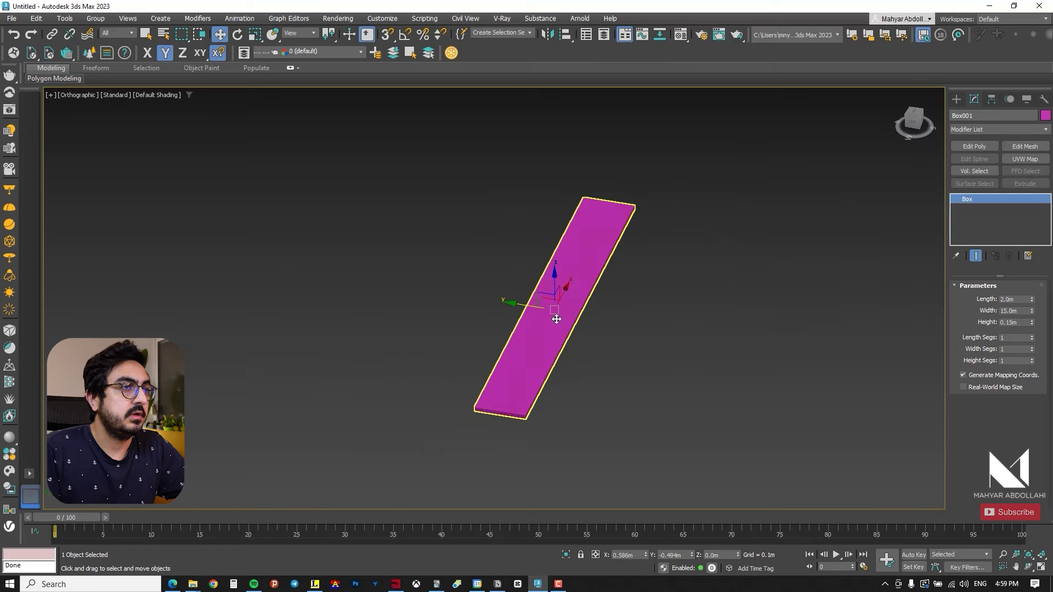
pyautogui.keyDown('shift'); pyautogui.moveTo(534, 307); pyautogui.dragTo(474, 299); pyautogui.keyUp('shift')
pyautogui.press('Return')
pyautogui.scroll(7, 462, 402)
pyautogui.moveTo(471, 423); pyautogui.dragTo(541, 436)
pyautogui.scroll(-7, 510, 374)
pyautogui.keyDown('alt'); pyautogui.moveTo(510, 376); pyautogui.dragTo(488, 377, button='middle'); pyautogui.keyUp('alt')
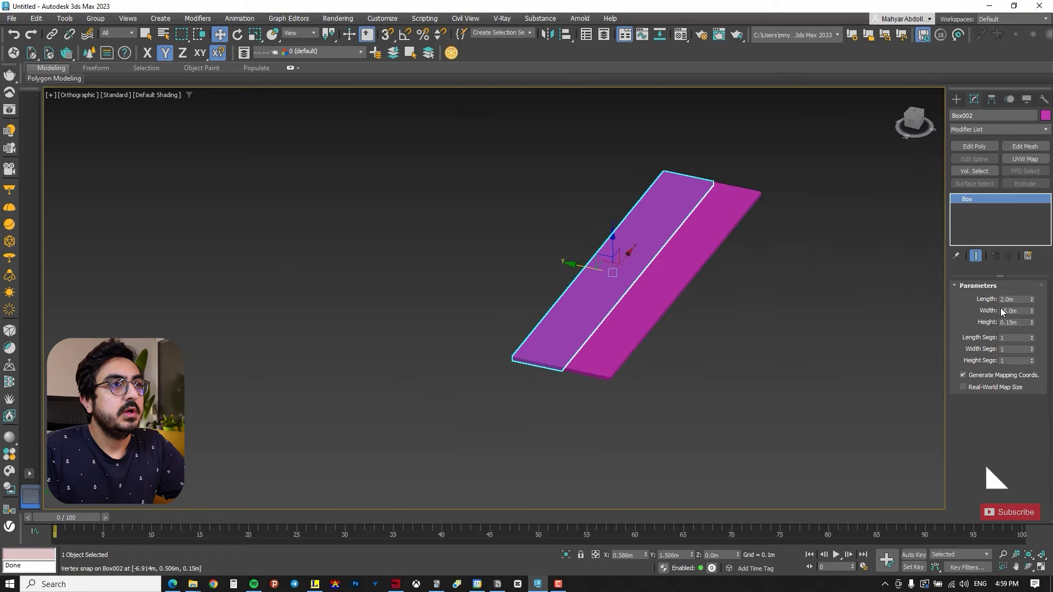
# Step: Set the copied slab's length to 5 m and snap it edge to edge with the 2 m slab
pyautogui.doubleClick(1012, 300)
pyautogui.write('5')
pyautogui.press('Return')
pyautogui.scroll(1, 573, 274)
pyautogui.moveTo(584, 248); pyautogui.dragTo(469, 225)
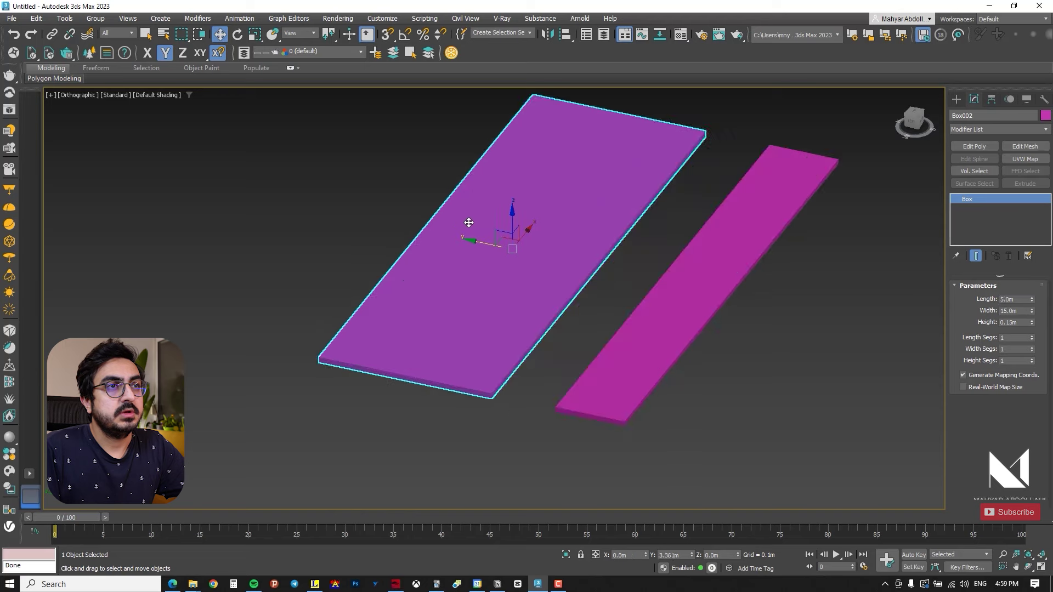
pyautogui.scroll(1, 500, 382)
pyautogui.press('s')
pyautogui.moveTo(488, 386); pyautogui.dragTo(574, 400)
pyautogui.press('s')
# Step: Assign a cyan object colour to the 5 m slab and clear the selection
pyautogui.click(1045, 115)
pyautogui.click(534, 275)
pyautogui.click(580, 352)
pyautogui.hotkey('ctrl', 'd')
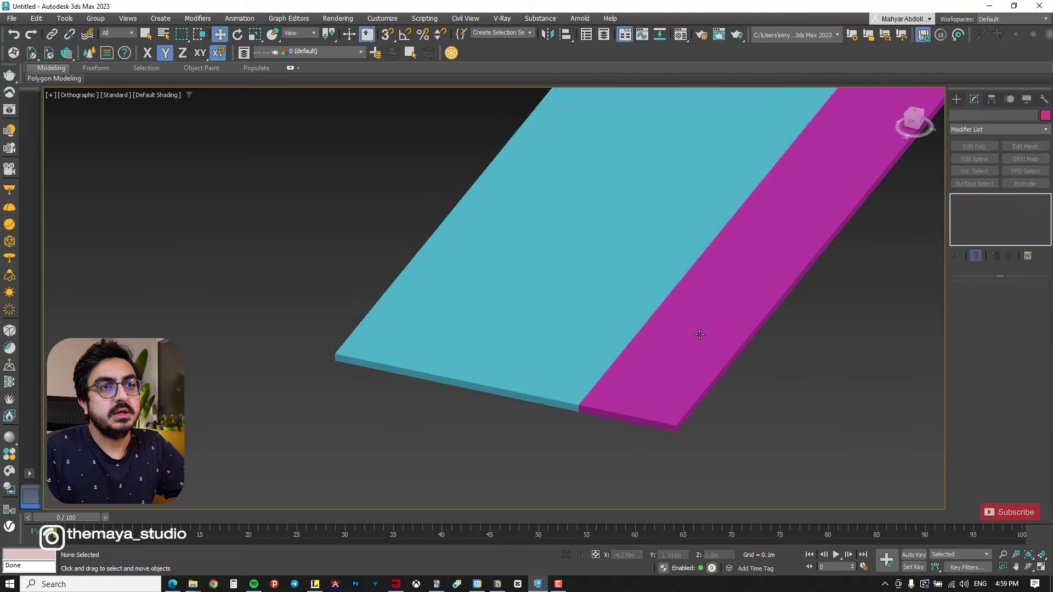
# Step: Copy the 2 m slab along Y and snap the copy's bottom corner to the slab's free long edge
pyautogui.scroll(-3, 698, 334)
pyautogui.moveTo(698, 334)
pyautogui.keyDown('alt'); pyautogui.mouseDown(button='middle')
pyautogui.moveTo(722, 417)
pyautogui.moveTo(619, 384)
pyautogui.mouseUp(button='middle'); pyautogui.keyUp('alt')
pyautogui.click(540, 325)
pyautogui.scroll(2, 539, 325)
pyautogui.keyDown('shift'); pyautogui.moveTo(539, 325); pyautogui.dragTo(678, 366); pyautogui.keyUp('shift')
pyautogui.press('Return')
pyautogui.scroll(5, 565, 451)
pyautogui.press('s')
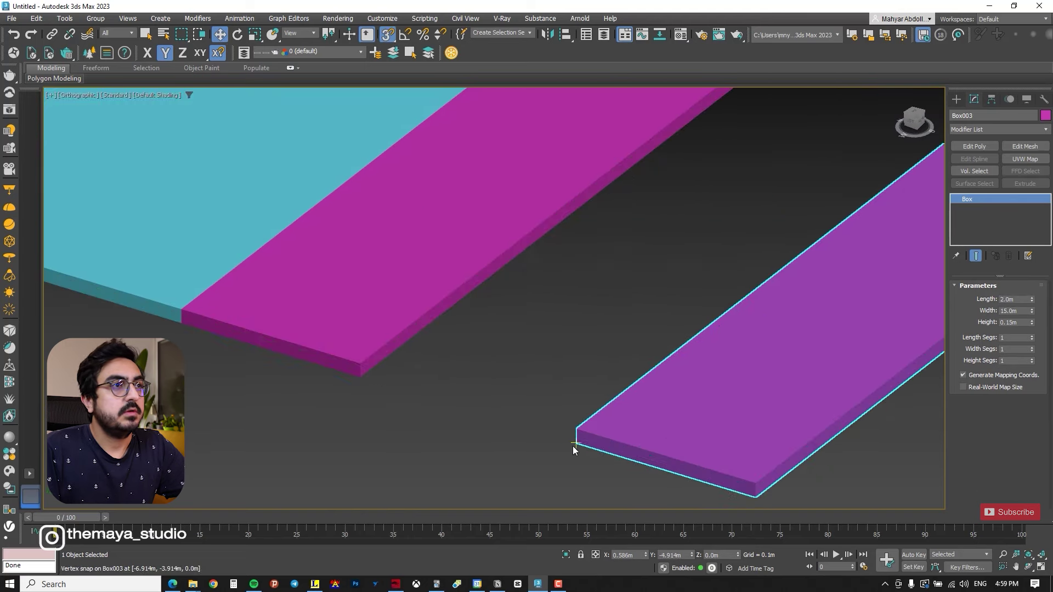
pyautogui.moveTo(576, 446); pyautogui.dragTo(367, 375)
pyautogui.press('s')
# Step: Set the new outer slab's height to 0.02 m and its length to 10 m
pyautogui.scroll(-2, 428, 381)
pyautogui.write('0.02')
pyautogui.press('Return')
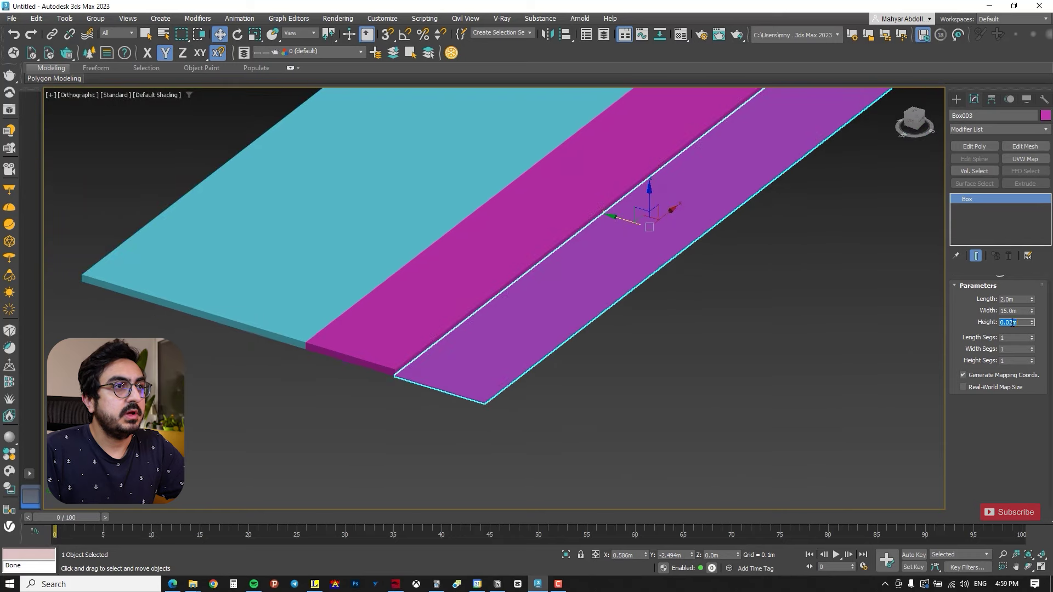
pyautogui.scroll(-3, 729, 359)
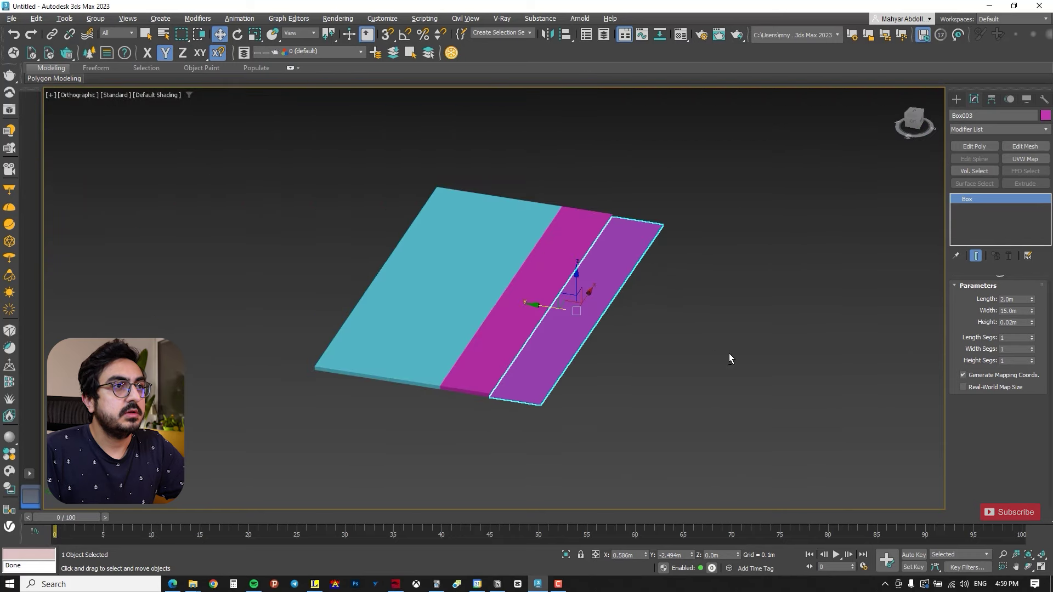
pyautogui.click(1017, 300)
pyautogui.write('10')
pyautogui.press('Return')
# Step: Snap the 10 m road slab along Y so it sits flush against the 2 m slab's edge
pyautogui.moveTo(554, 309); pyautogui.dragTo(692, 330)
pyautogui.scroll(5, 528, 406)
pyautogui.moveTo(520, 371); pyautogui.dragTo(414, 355)
pyautogui.click(470, 324)
pyautogui.scroll(4, 470, 323)
pyautogui.keyDown('alt'); pyautogui.moveTo(470, 324); pyautogui.dragTo(384, 351, button='middle'); pyautogui.keyUp('alt')
pyautogui.scroll(-2, 524, 247)
pyautogui.click(524, 247)
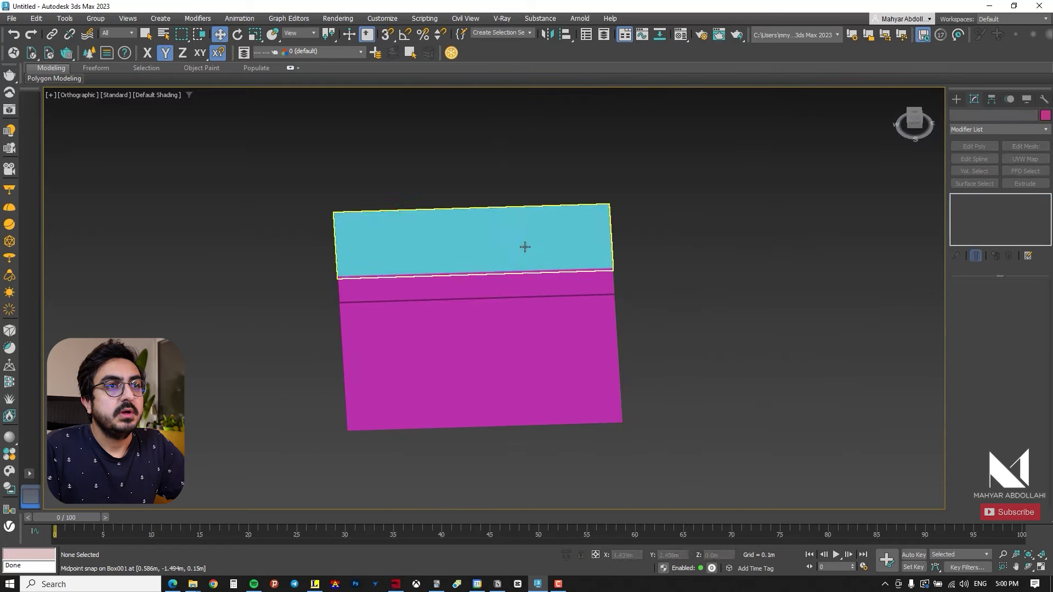
pyautogui.scroll(-4, 524, 247)
pyautogui.keyDown('alt'); pyautogui.moveTo(524, 247); pyautogui.dragTo(475, 283, button='middle'); pyautogui.keyUp('alt')
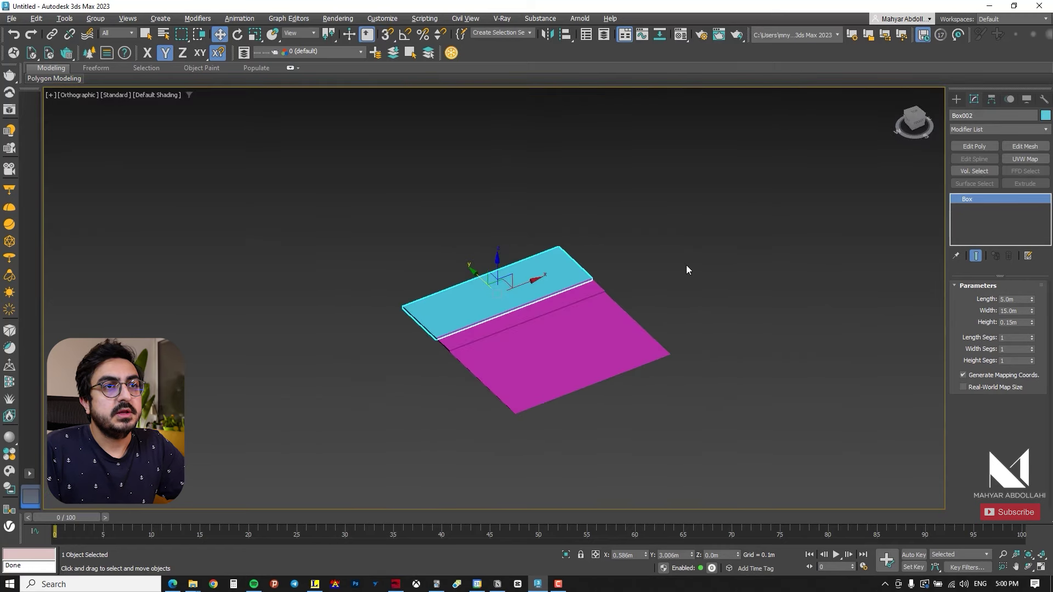
# Step: Merge the building file into the scene and move the building back in line with the cyan slab
pyautogui.click(878, 388)
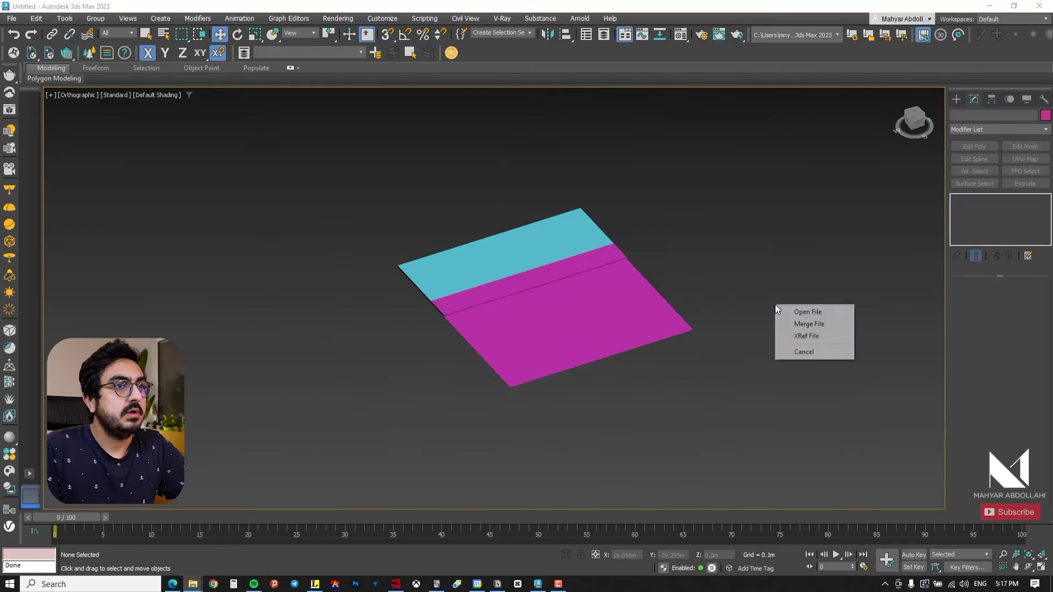
pyautogui.click(790, 324)
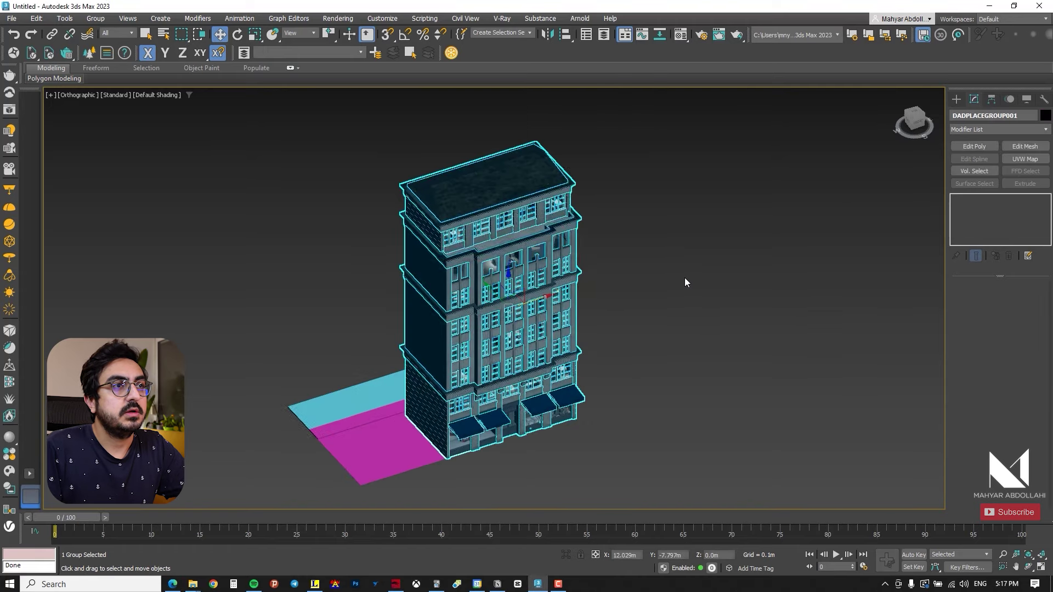
pyautogui.keyDown('alt'); pyautogui.moveTo(665, 315); pyautogui.dragTo(643, 328, button='middle'); pyautogui.keyUp('alt')
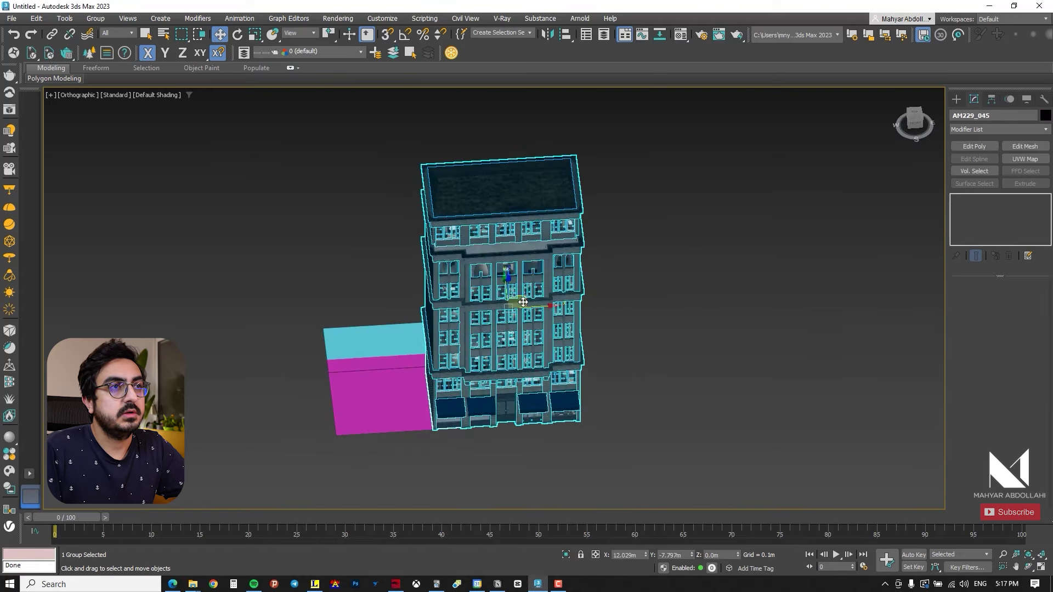
pyautogui.keyDown('alt'); pyautogui.moveTo(523, 302); pyautogui.dragTo(518, 373, button='middle'); pyautogui.keyUp('alt')
pyautogui.moveTo(522, 288); pyautogui.dragTo(586, 175)
pyautogui.keyDown('alt'); pyautogui.moveTo(570, 280); pyautogui.dragTo(580, 215, button='middle'); pyautogui.keyUp('alt')
pyautogui.scroll(4, 520, 282)
pyautogui.keyDown('alt'); pyautogui.moveTo(521, 283); pyautogui.dragTo(515, 269, button='middle'); pyautogui.keyUp('alt')
# Step: Group the merged building with the default group name and clear the selection
pyautogui.click(95, 19)
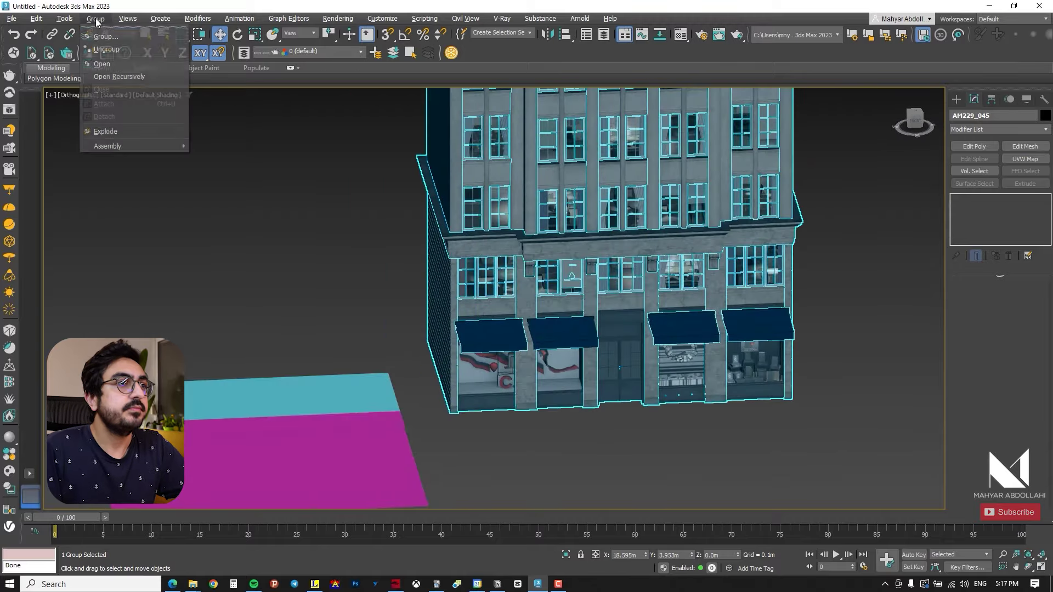
pyautogui.click(106, 36)
pyautogui.click(526, 311)
pyautogui.click(594, 479)
# Step: Clone the grouped building along the X axis as one independent copy beside the original
pyautogui.scroll(3, 560, 387)
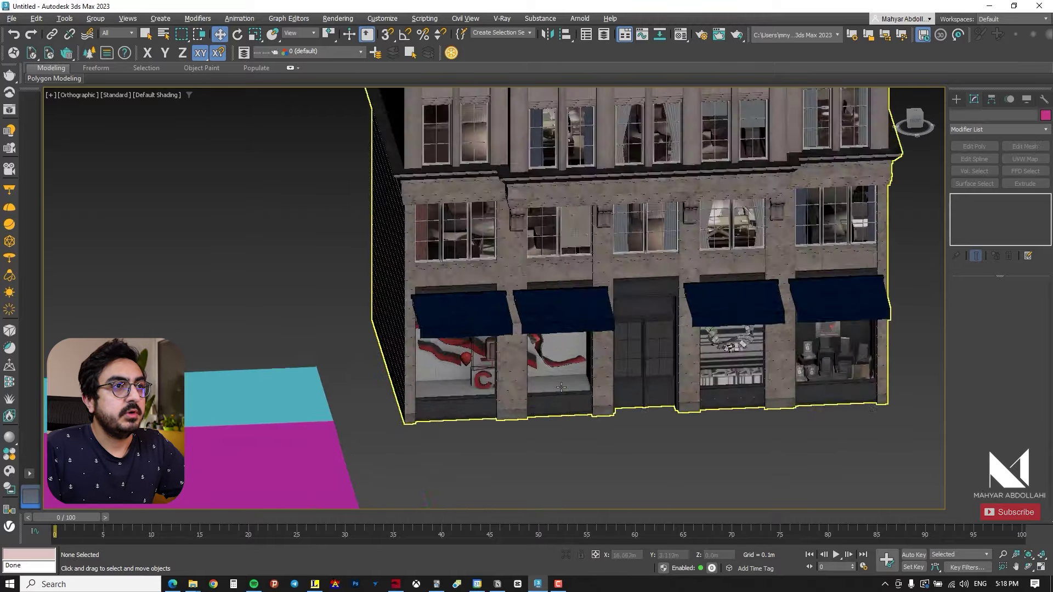
pyautogui.scroll(2, 561, 388)
pyautogui.click(522, 378)
pyautogui.scroll(-5, 699, 351)
pyautogui.keyDown('alt'); pyautogui.moveTo(705, 203); pyautogui.dragTo(708, 237, button='middle'); pyautogui.keyUp('alt')
pyautogui.moveTo(727, 185)
pyautogui.mouseDown()
pyautogui.moveTo(503, 200)
pyautogui.moveTo(567, 203)
pyautogui.moveTo(626, 194)
pyautogui.moveTo(378, 200)
pyautogui.moveTo(382, 222)
pyautogui.mouseUp()
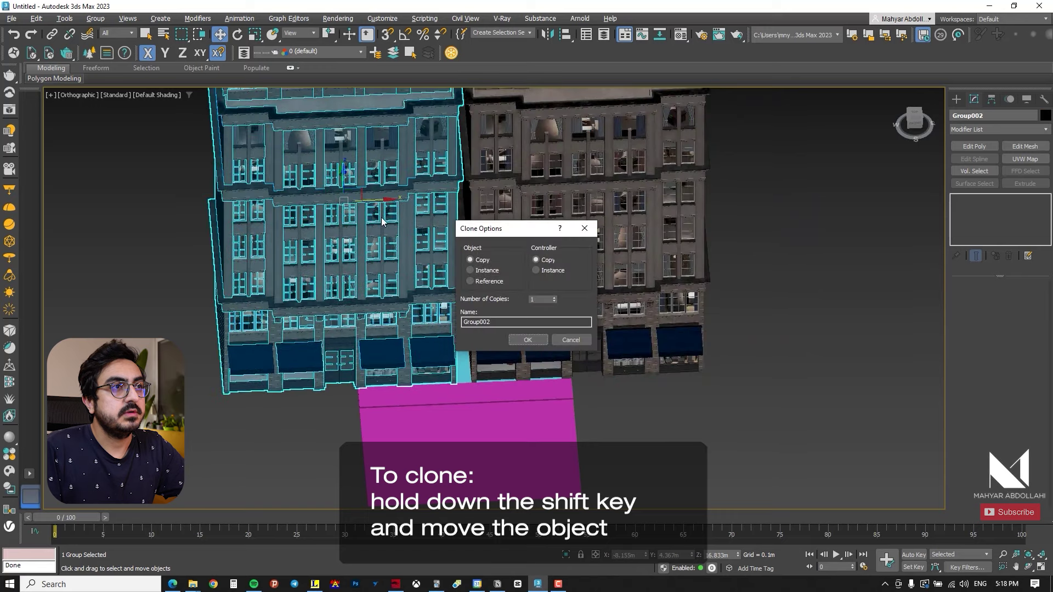
pyautogui.click(527, 340)
# Step: Snap the cloned building's bottom corner along X against the original building's side wall
pyautogui.scroll(8, 470, 366)
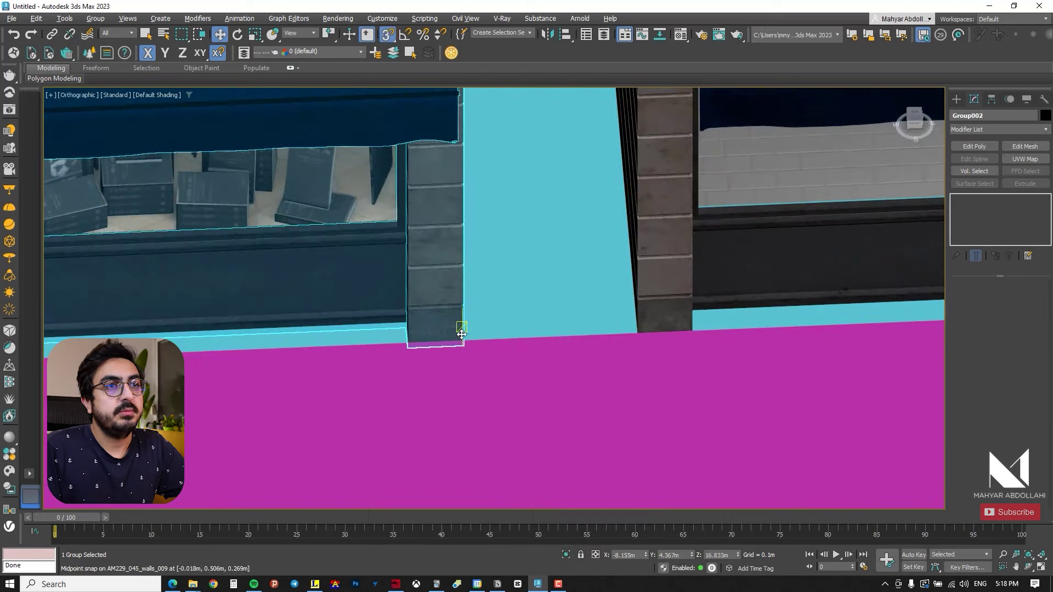
pyautogui.moveTo(461, 334); pyautogui.dragTo(634, 300)
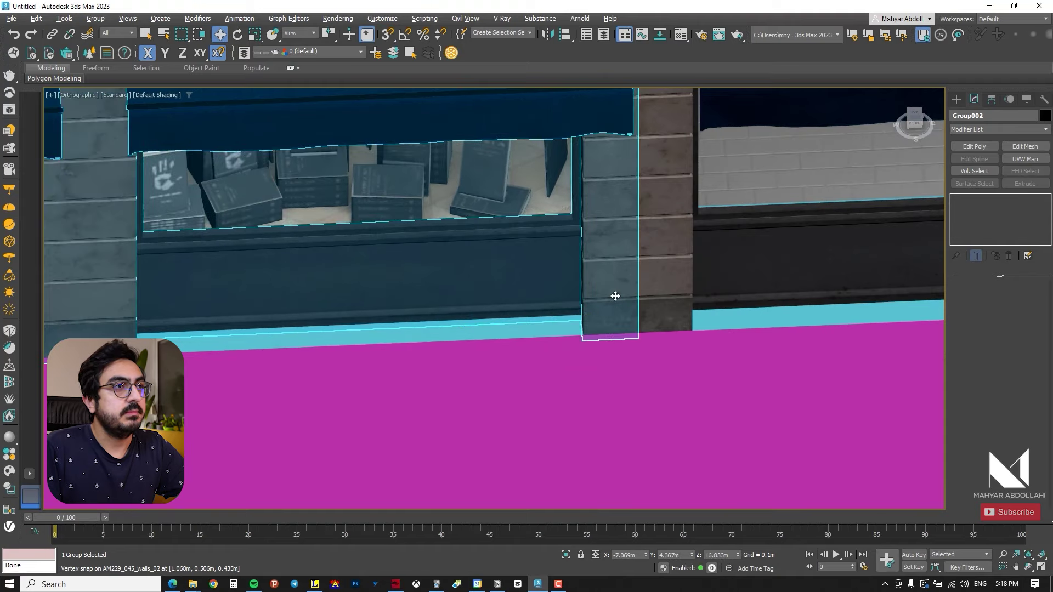
pyautogui.scroll(-6, 616, 296)
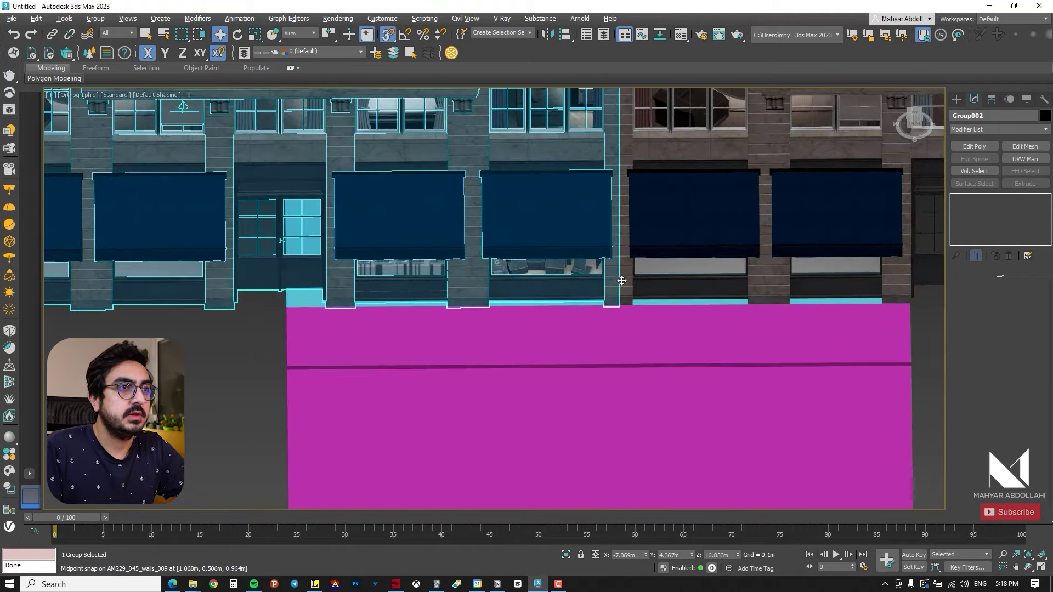
# Step: Select both buildings and shift them together along X to adjust their position behind the slabs
pyautogui.keyDown('ctrl'); pyautogui.click(625, 280); pyautogui.keyUp('ctrl')
pyautogui.scroll(-5, 621, 281)
pyautogui.scroll(3, 521, 282)
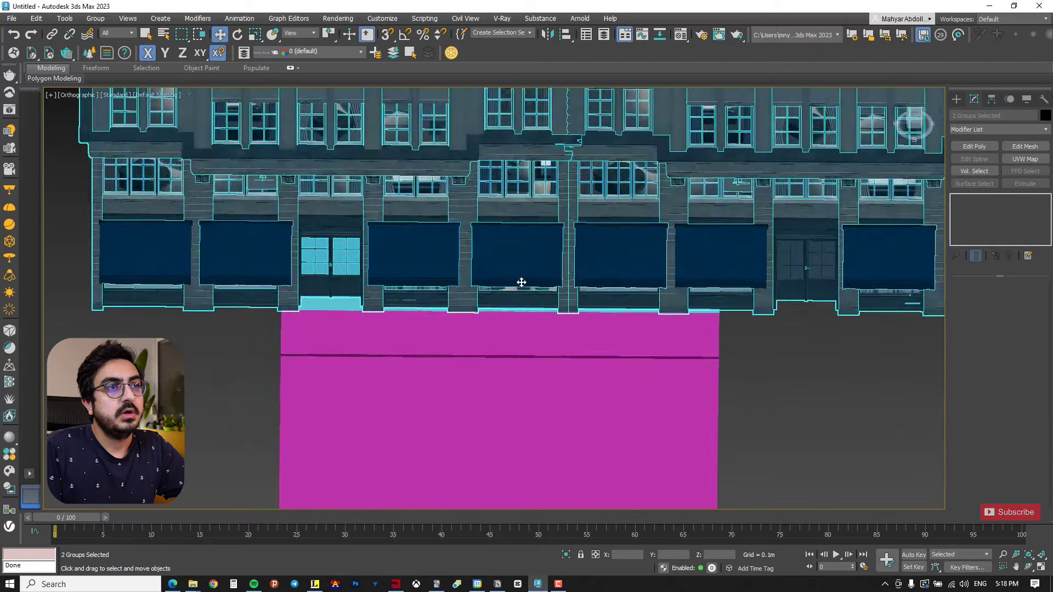
pyautogui.scroll(2, 521, 282)
pyautogui.press('s')
pyautogui.moveTo(518, 280); pyautogui.dragTo(505, 337)
pyautogui.scroll(-3, 512, 290)
pyautogui.click(707, 373)
pyautogui.scroll(2, 510, 263)
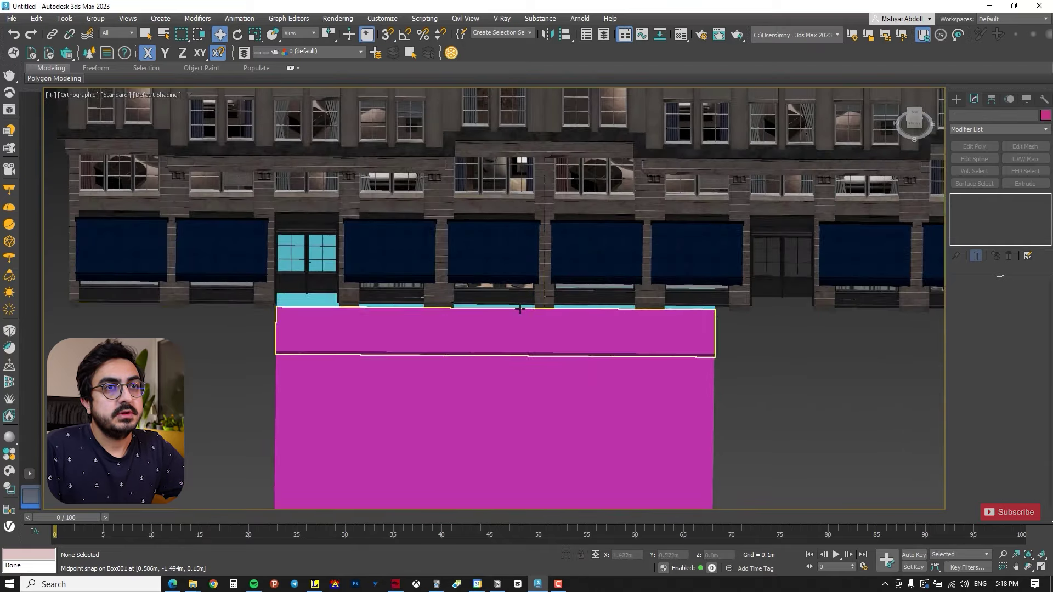
# Step: Mirror the original building group about the X axis without cloning it
pyautogui.click(509, 269)
pyautogui.moveTo(510, 251)
pyautogui.keyDown('alt'); pyautogui.mouseDown(button='middle')
pyautogui.moveTo(517, 374)
pyautogui.moveTo(521, 265)
pyautogui.mouseUp(button='middle'); pyautogui.keyUp('alt')
pyautogui.keyDown('alt'); pyautogui.moveTo(458, 300); pyautogui.dragTo(496, 299, button='middle'); pyautogui.keyUp('alt')
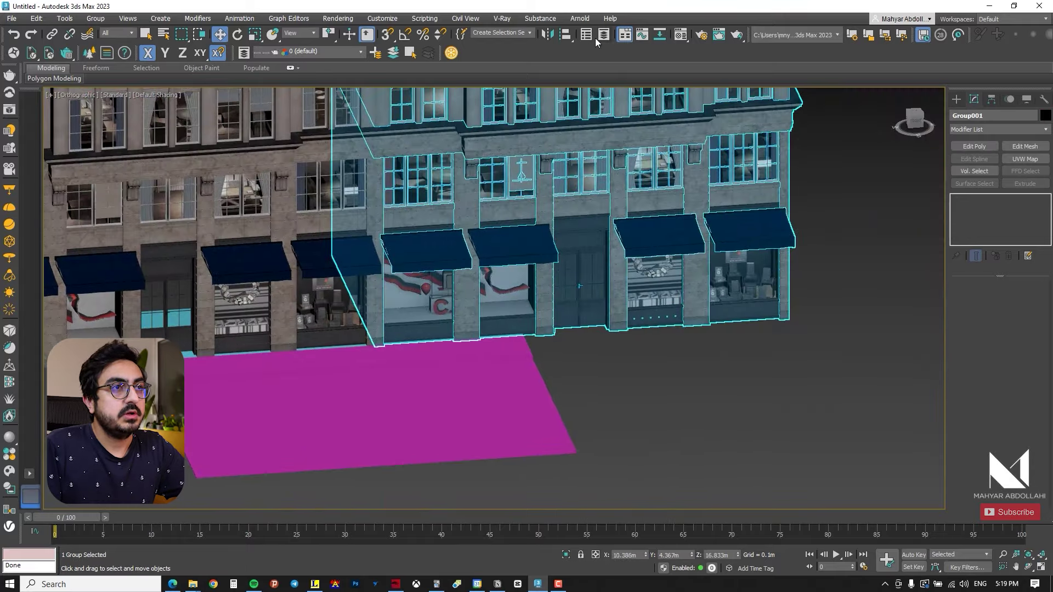
pyautogui.click(550, 35)
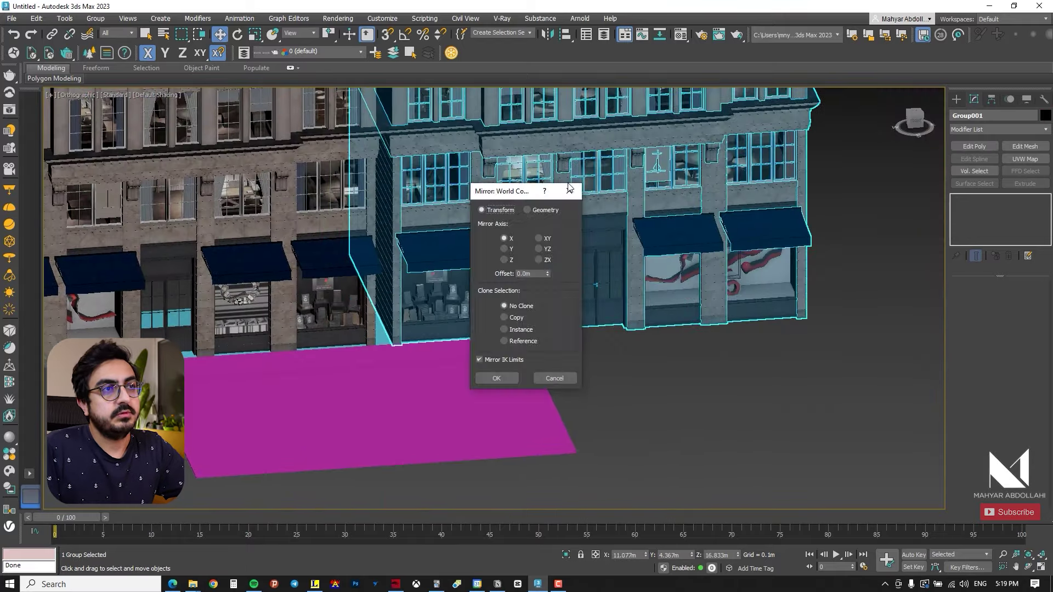
pyautogui.click(512, 381)
# Step: Snap the mirrored building along X so its side wall meets the neighbouring building
pyautogui.scroll(4, 351, 304)
pyautogui.press('s')
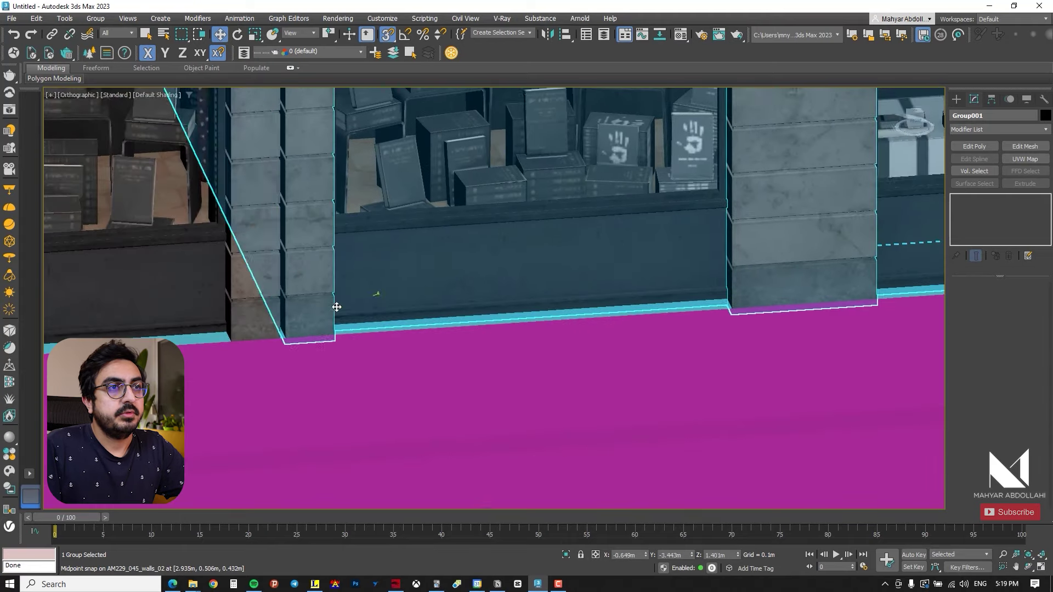
pyautogui.moveTo(336, 307); pyautogui.dragTo(279, 299)
pyautogui.scroll(5, 284, 303)
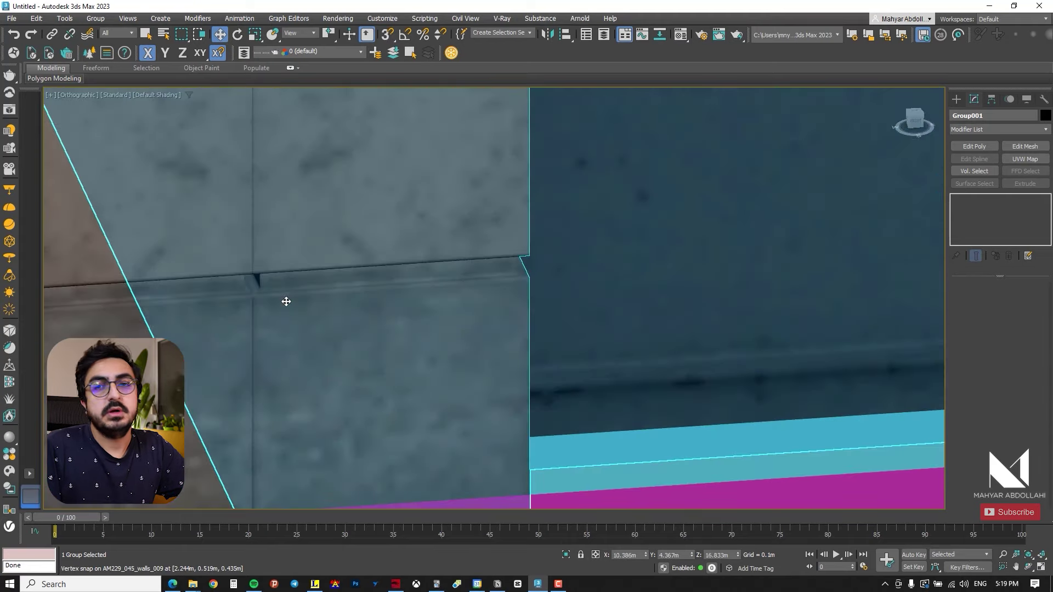
pyautogui.scroll(-10, 285, 301)
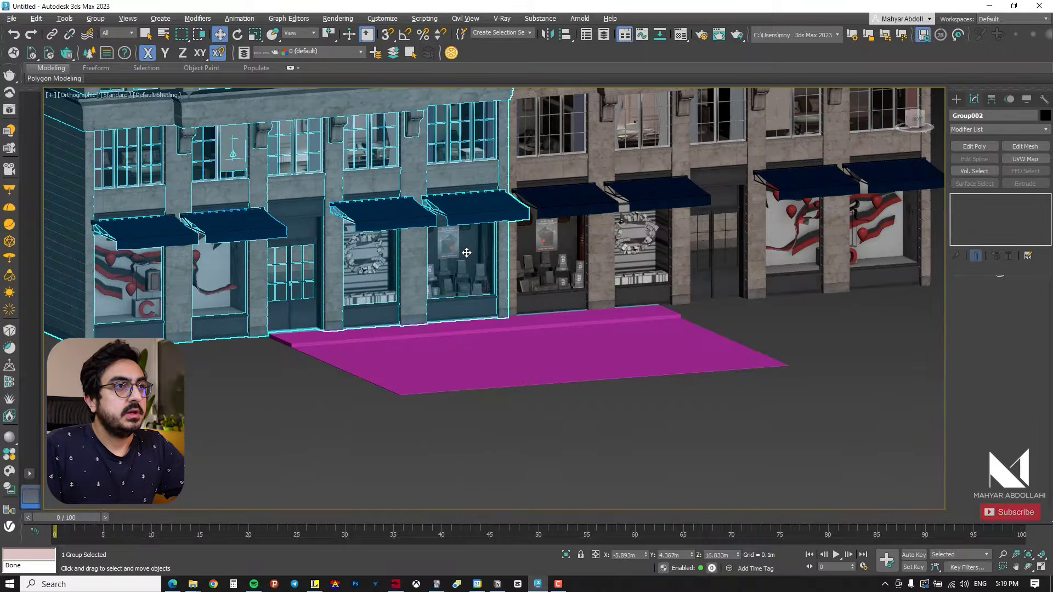
# Step: Isolate the selected building group and apply an Edit Poly modifier to it
pyautogui.hotkey('alt', 'q')
pyautogui.scroll(6, 608, 343)
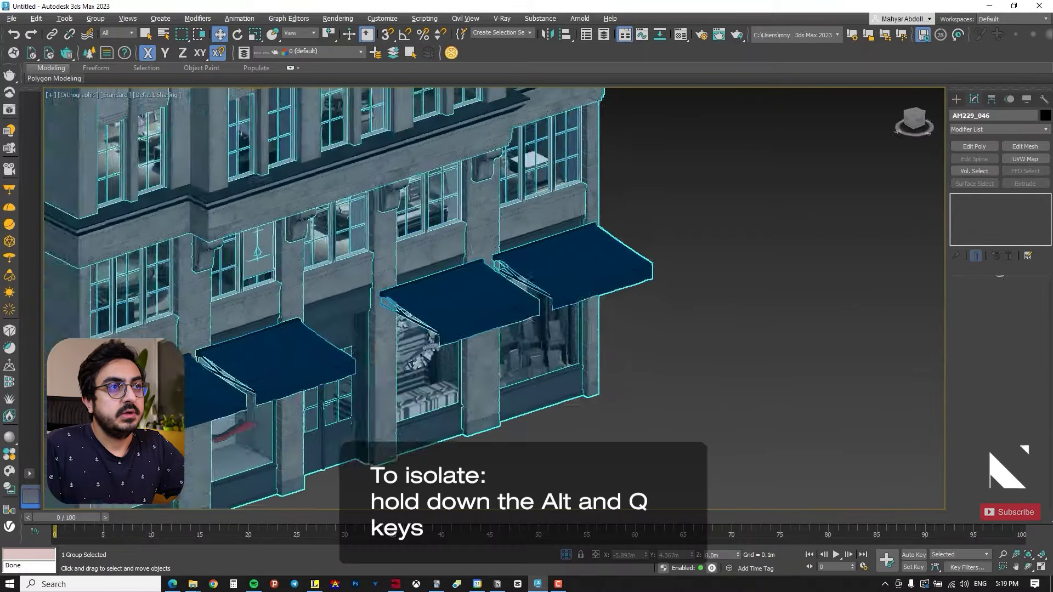
pyautogui.keyDown('alt'); pyautogui.moveTo(543, 346); pyautogui.dragTo(516, 304, button='middle'); pyautogui.keyUp('alt')
pyautogui.click(974, 146)
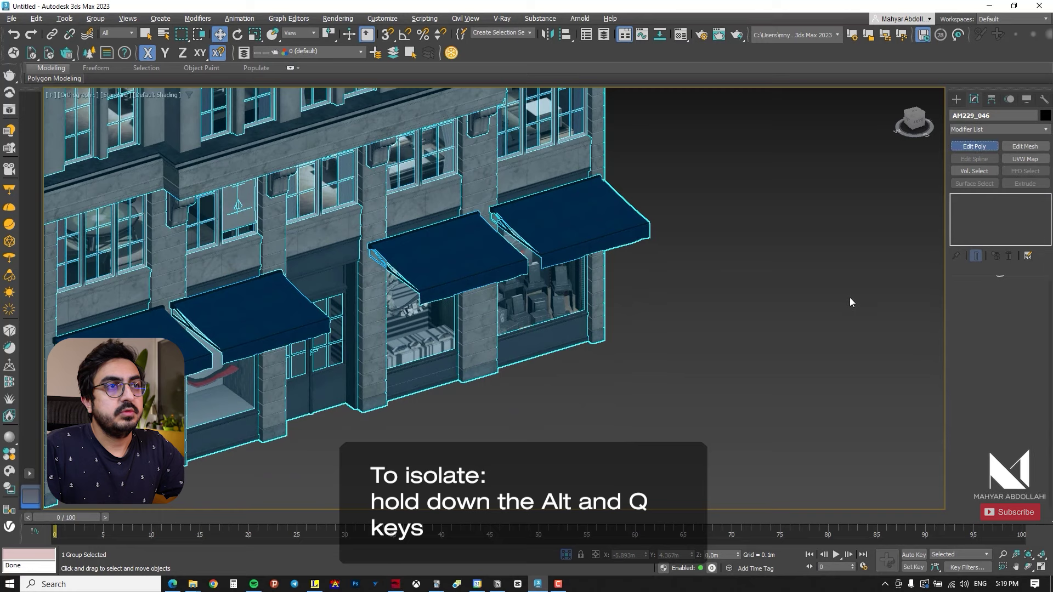
# Step: Detach the glass element of the end shop window from the building and select the detached pane
pyautogui.scroll(5, 564, 317)
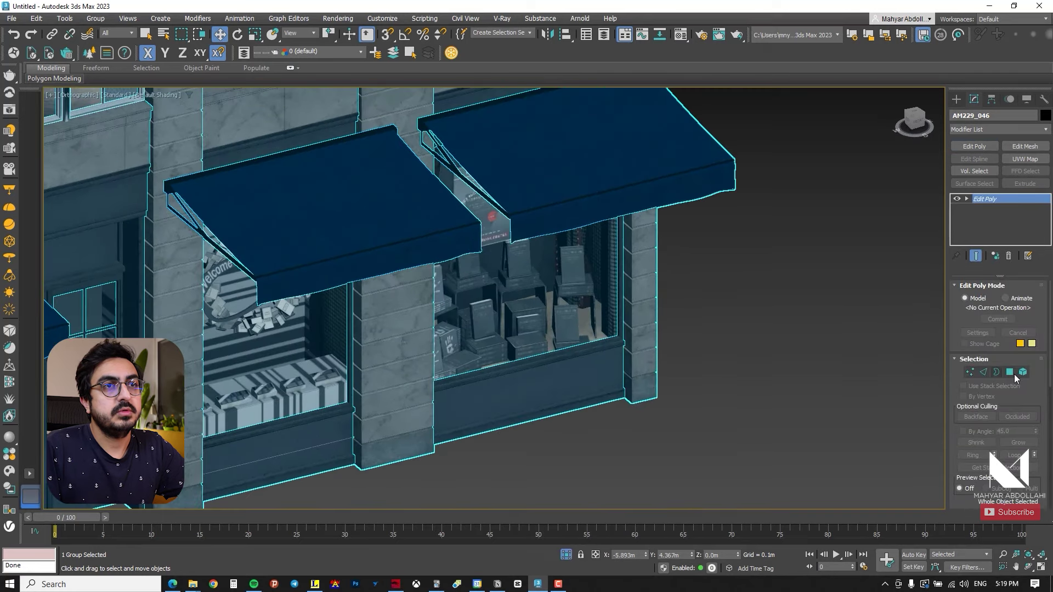
pyautogui.click(1024, 372)
pyautogui.click(565, 306)
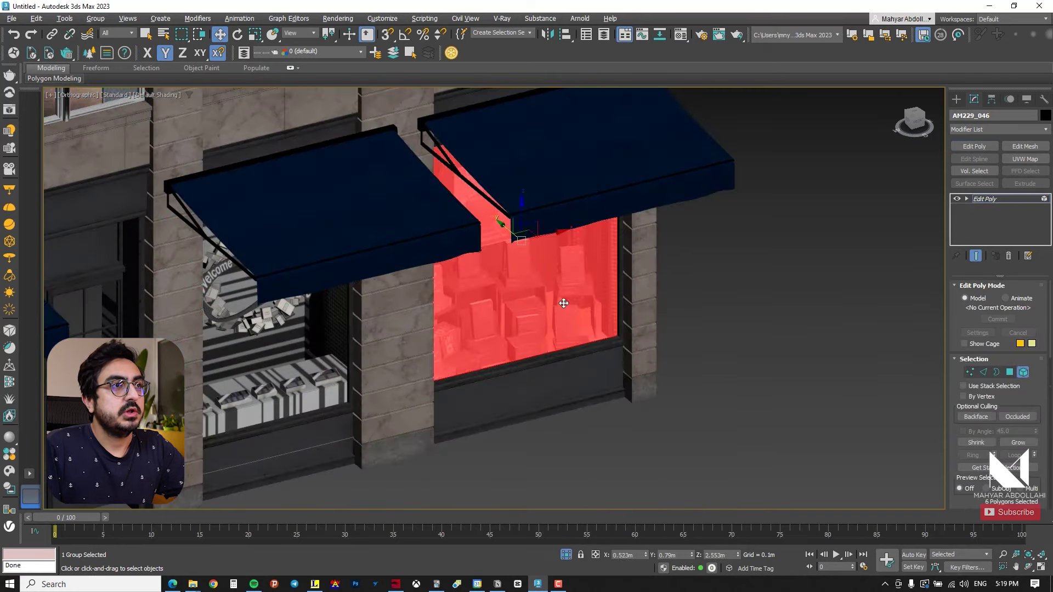
pyautogui.scroll(-3, 563, 303)
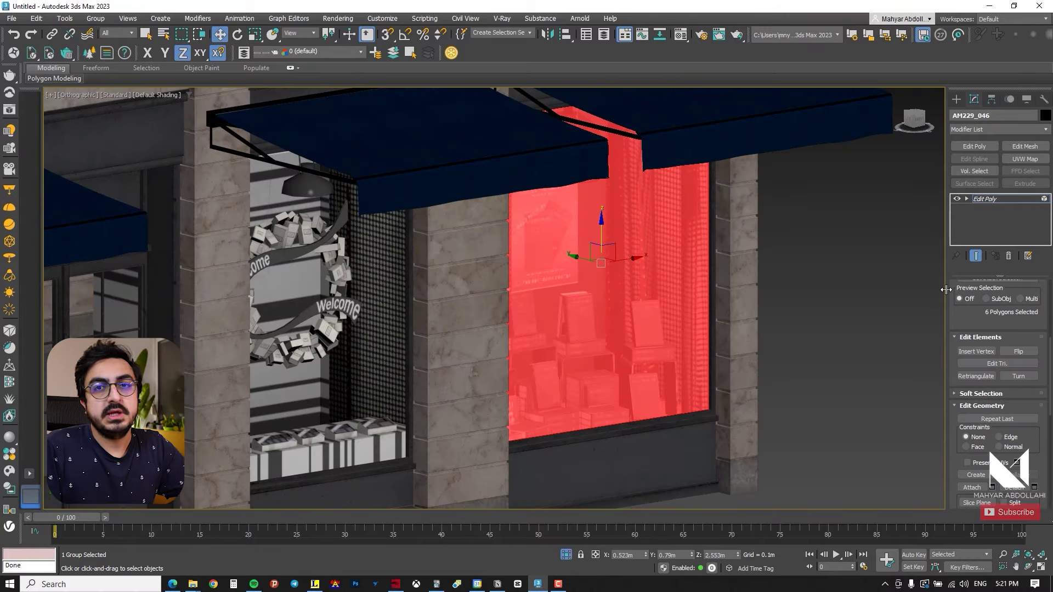
pyautogui.moveTo(946, 290); pyautogui.dragTo(841, 293)
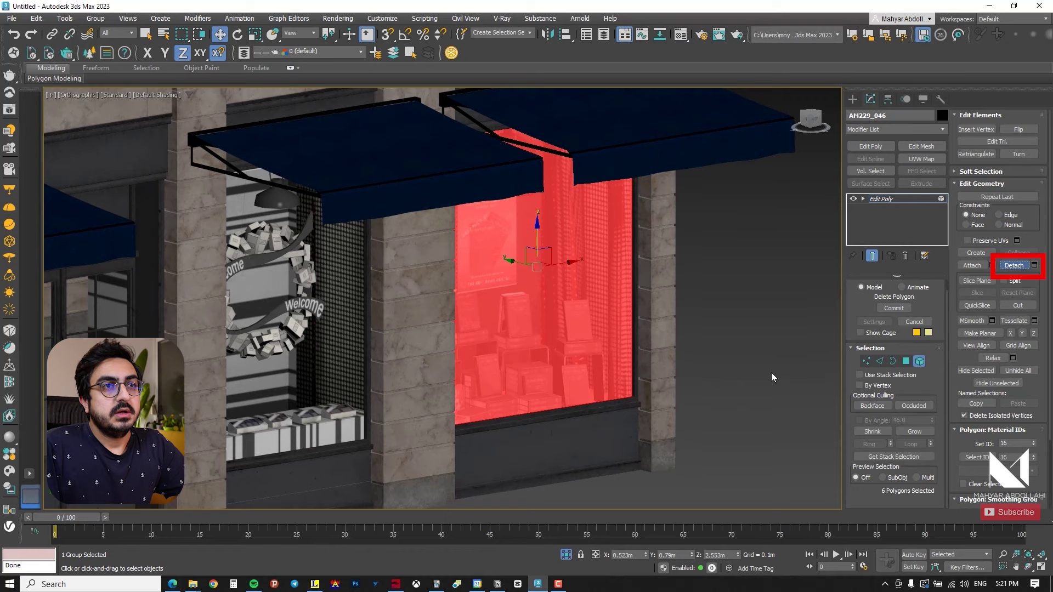
pyautogui.click(919, 361)
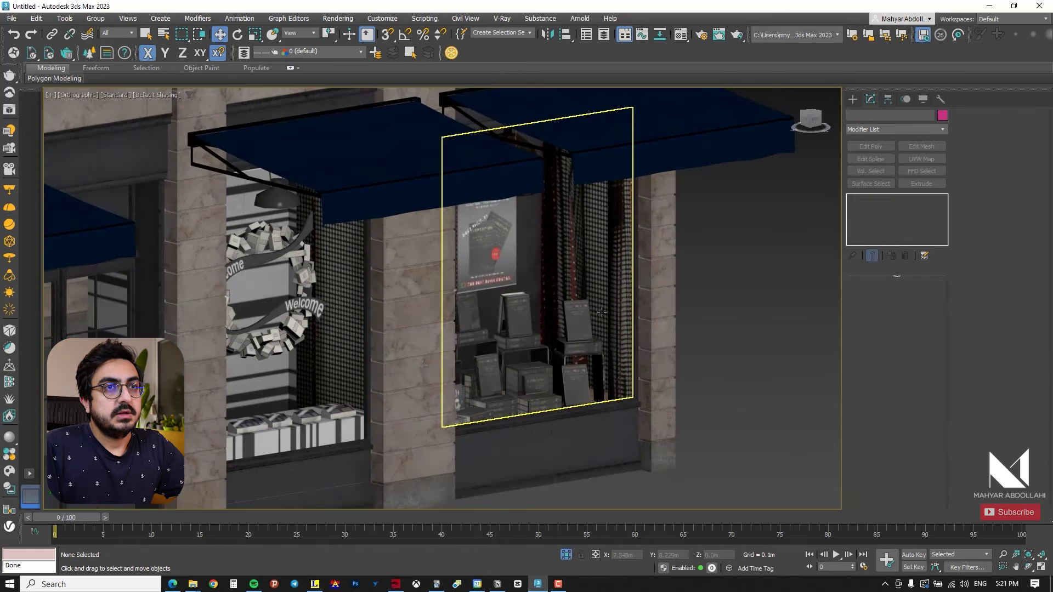
pyautogui.click(597, 312)
pyautogui.scroll(-5, 597, 310)
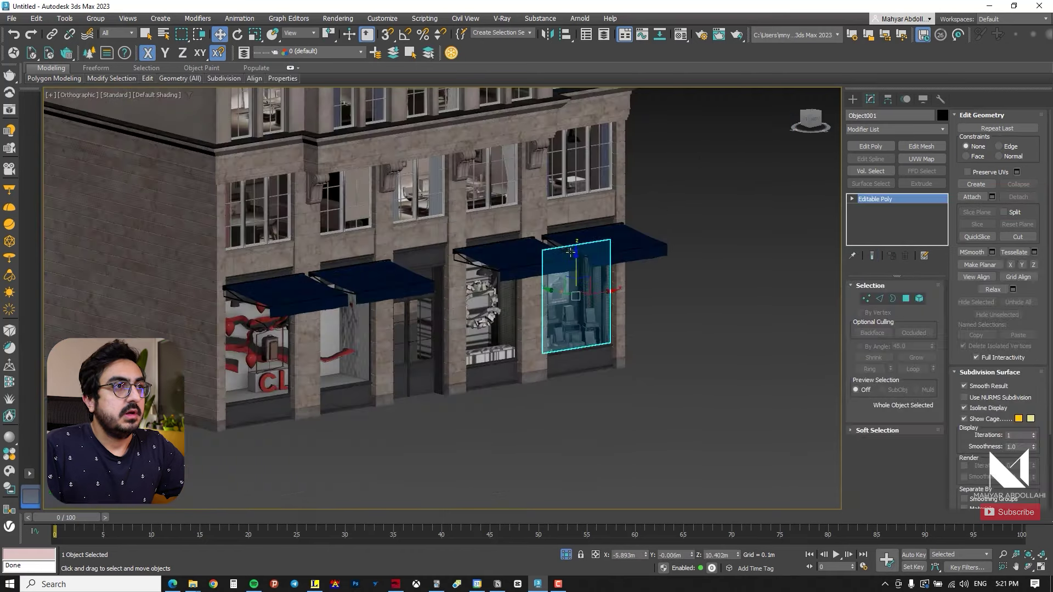
pyautogui.moveTo(576, 266); pyautogui.dragTo(572, 411)
pyautogui.rightClick(572, 412)
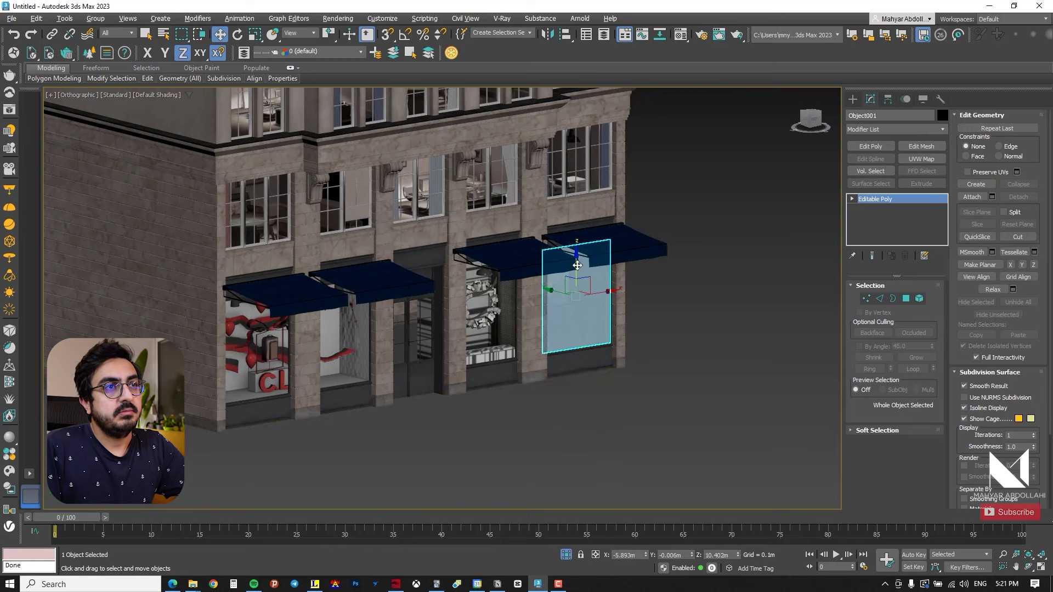
pyautogui.moveTo(577, 266); pyautogui.dragTo(577, 475)
pyautogui.rightClick(576, 474)
# Step: Offset the detached glass pane by -10 m along the world Z axis
pyautogui.rightClick(218, 37)
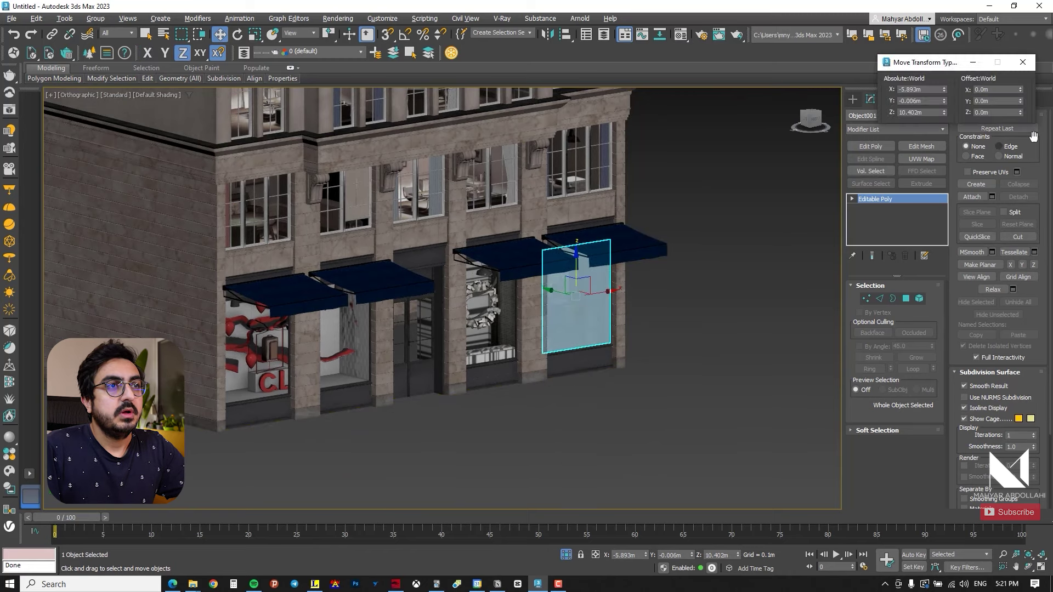
pyautogui.click(999, 112)
pyautogui.write('-1')
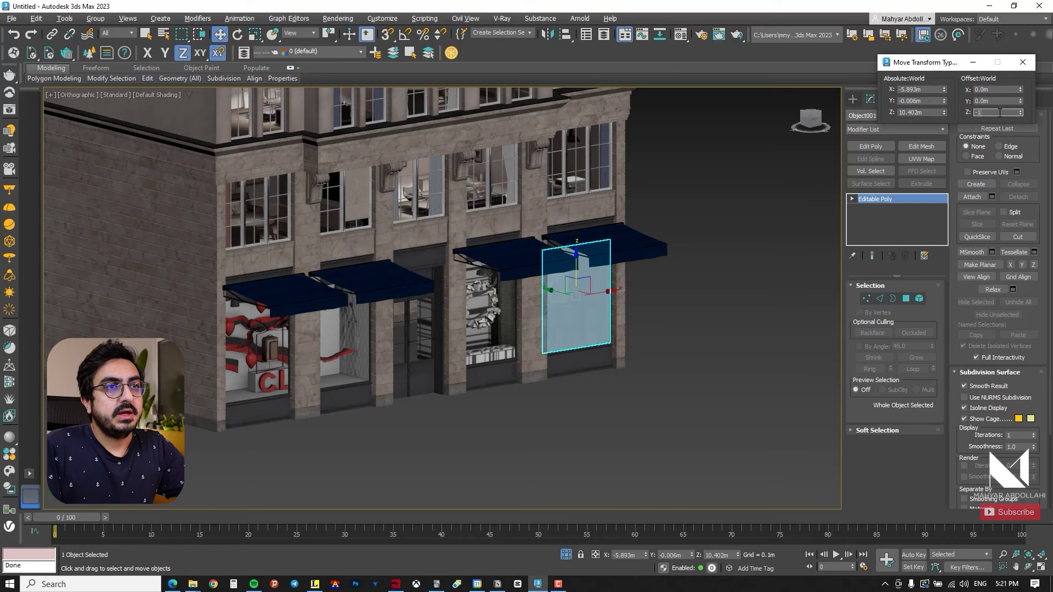
pyautogui.write('0')
pyautogui.press('Return')
pyautogui.scroll(-5, 674, 391)
pyautogui.scroll(3, 660, 302)
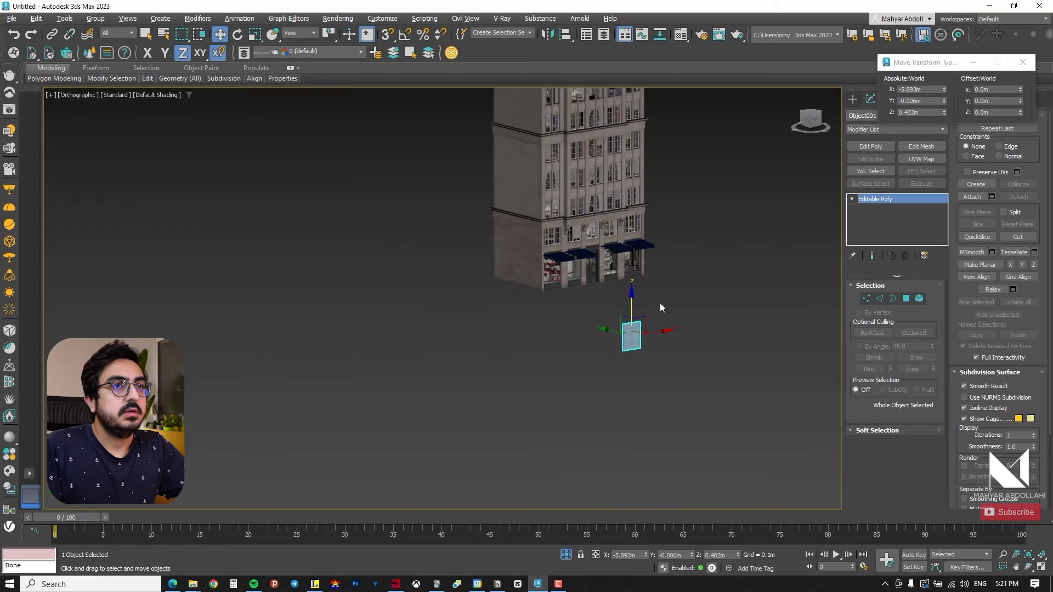
# Step: Add a second Edit Poly modifier to the building and switch to element level at the end shop window
pyautogui.click(659, 300)
pyautogui.scroll(5, 641, 279)
pyautogui.click(595, 212)
pyautogui.scroll(6, 595, 212)
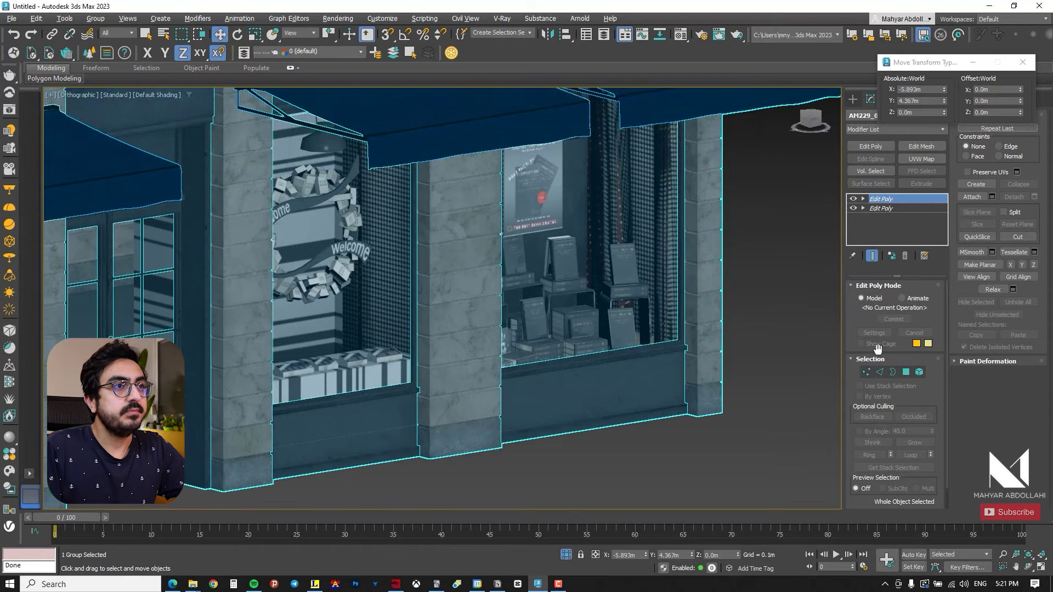
pyautogui.click(918, 372)
pyautogui.scroll(4, 618, 261)
# Step: Select the books displayed on the stands in the end shop window and delete them
pyautogui.click(623, 265)
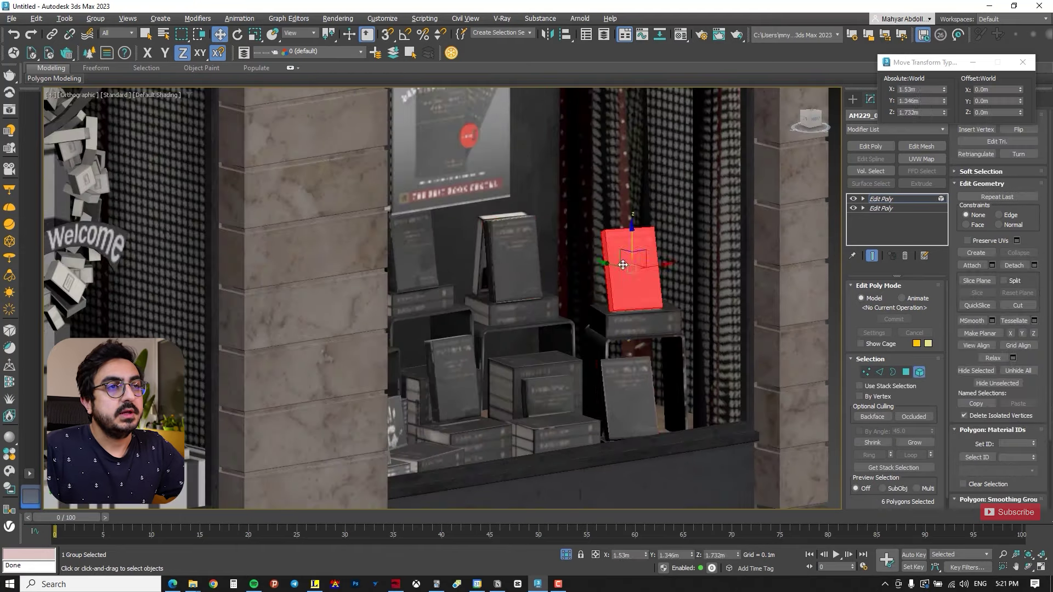
pyautogui.keyDown('ctrl'); pyautogui.click(626, 396); pyautogui.keyUp('ctrl')
pyautogui.keyDown('ctrl'); pyautogui.click(513, 262); pyautogui.keyUp('ctrl')
pyautogui.keyDown('ctrl'); pyautogui.click(512, 312); pyautogui.keyUp('ctrl')
pyautogui.keyDown('ctrl'); pyautogui.click(425, 303); pyautogui.keyUp('ctrl')
pyautogui.keyDown('alt'); pyautogui.moveTo(475, 338); pyautogui.dragTo(384, 336, button='middle'); pyautogui.keyUp('alt')
pyautogui.keyDown('ctrl'); pyautogui.click(469, 290); pyautogui.keyUp('ctrl')
pyautogui.keyDown('ctrl'); pyautogui.click(562, 360); pyautogui.keyUp('ctrl')
pyautogui.press('Delete')
# Step: Delete the remaining standing and stacked books near the front of the shop window floor
pyautogui.click(641, 384)
pyautogui.press('Delete')
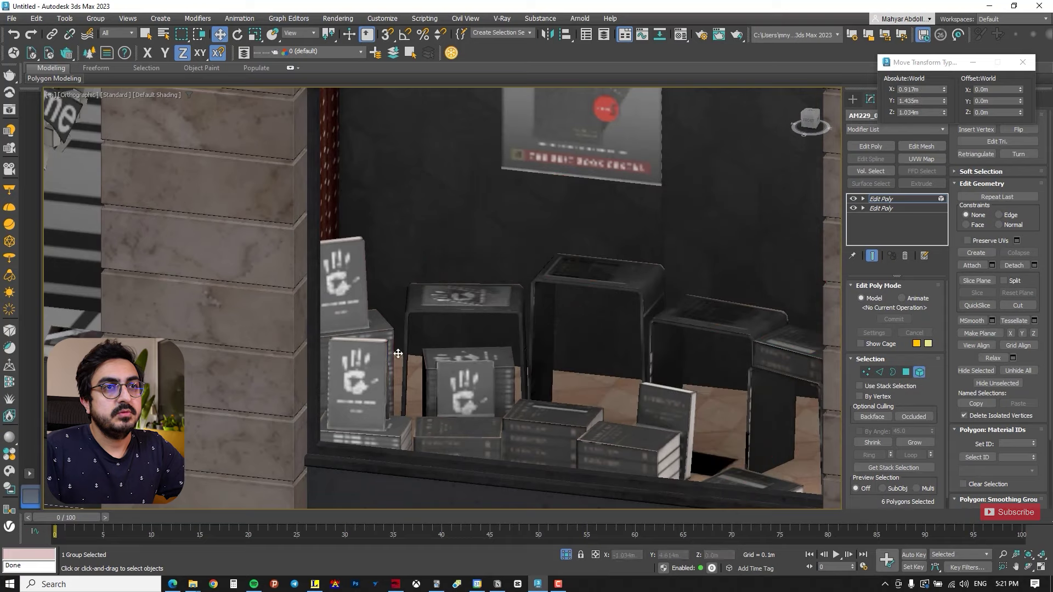
pyautogui.click(656, 412)
pyautogui.click(469, 428)
pyautogui.press('Delete')
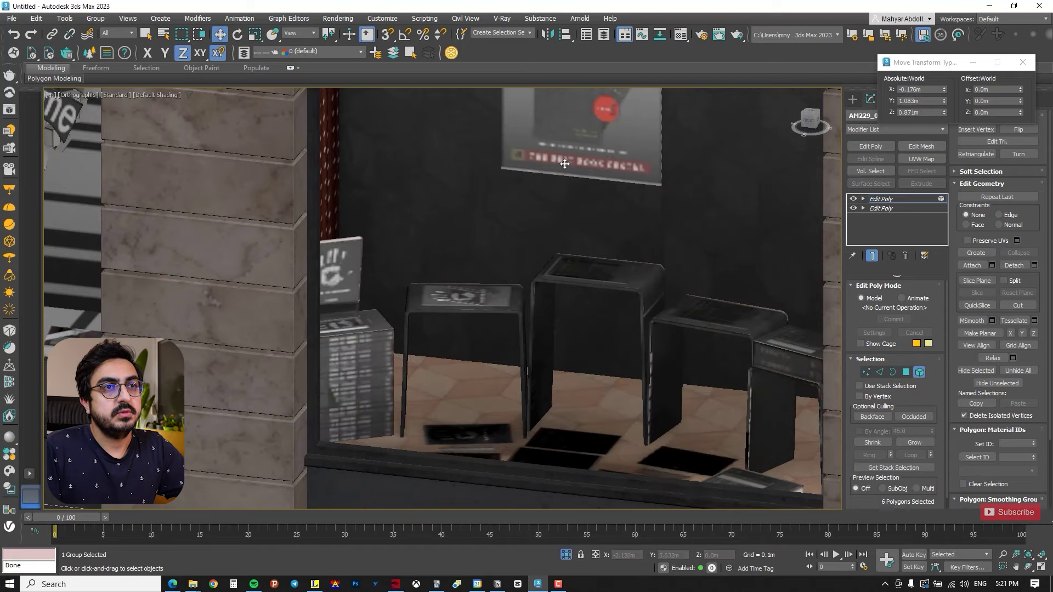
# Step: Delete the wall poster, the display tables and the leftover pieces inside the shop window
pyautogui.click(564, 162)
pyautogui.press('Delete')
pyautogui.click(470, 302)
pyautogui.press('Delete')
pyautogui.press('Delete')
pyautogui.click(757, 482)
pyautogui.click(661, 438)
pyautogui.scroll(-4, 660, 437)
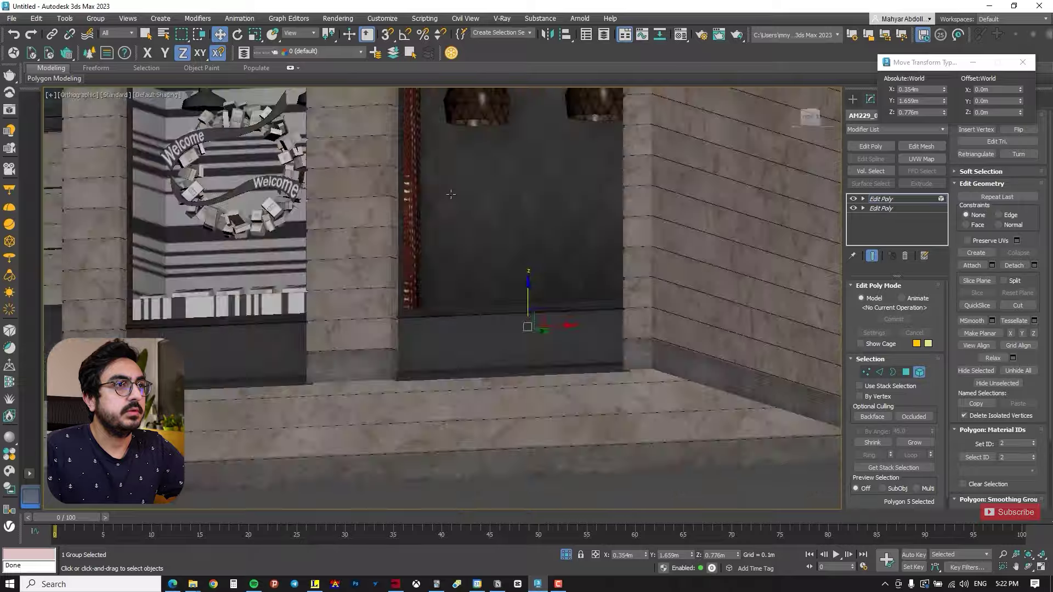
pyautogui.scroll(4, 546, 142)
pyautogui.press('Delete')
# Step: Undo the last two element changes inside the emptied shop window
pyautogui.keyDown('alt'); pyautogui.moveTo(302, 188); pyautogui.dragTo(435, 219, button='middle'); pyautogui.keyUp('alt')
pyautogui.click(435, 219)
pyautogui.hotkey('ctrl', 'z')
pyautogui.scroll(6, 706, 228)
pyautogui.scroll(-5, 707, 228)
pyautogui.hotkey('ctrl', 'z')
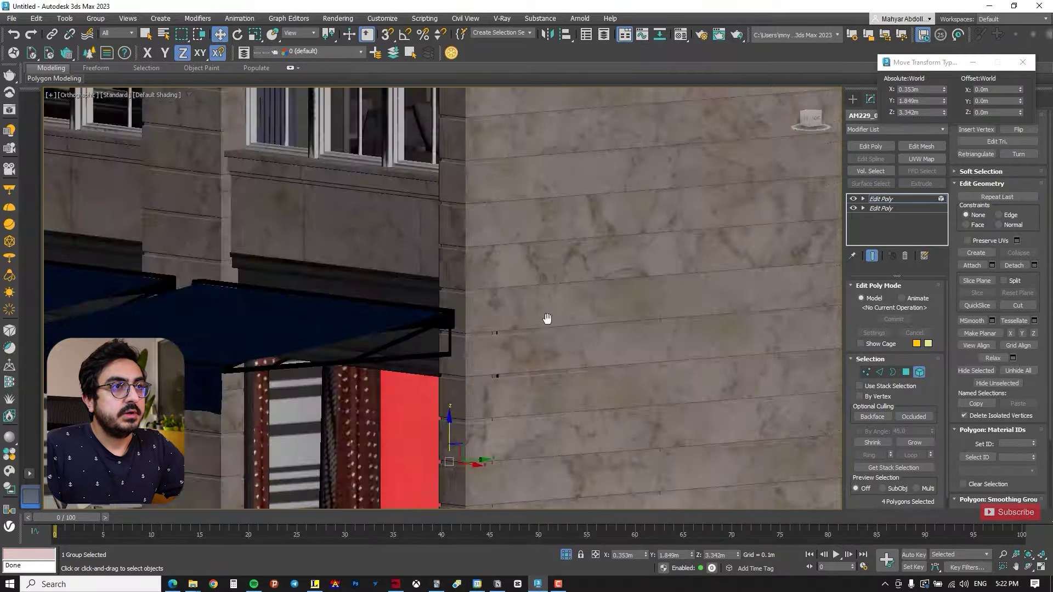
pyautogui.moveTo(545, 320); pyautogui.dragTo(548, 230, button='middle')
pyautogui.scroll(-5, 548, 231)
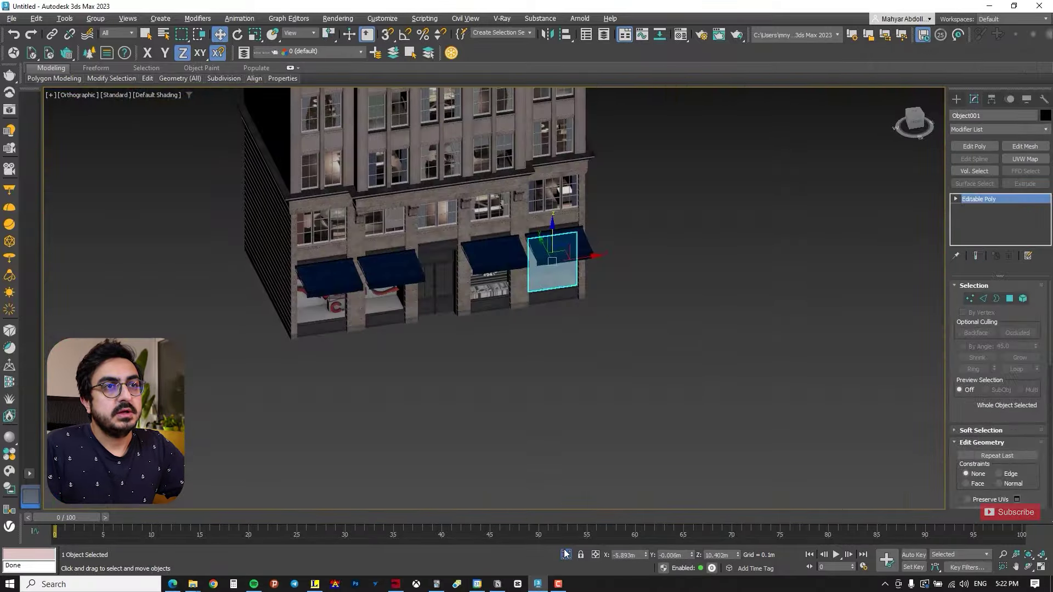
# Step: Exit isolation so both buildings and the street slabs are displayed again
pyautogui.click(566, 554)
pyautogui.scroll(-3, 539, 362)
pyautogui.keyDown('alt'); pyautogui.moveTo(540, 362); pyautogui.dragTo(565, 337, button='middle'); pyautogui.keyUp('alt')
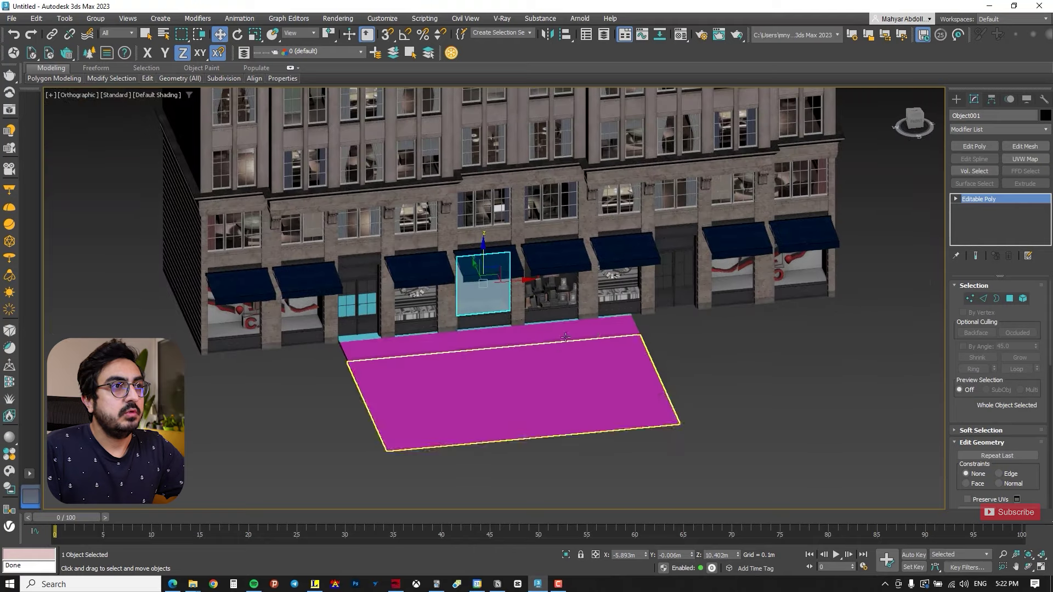
# Step: Apply a shared Edit Poly modifier to the selected sidewalk and road slabs and enter vertex level
pyautogui.keyDown('ctrl'); pyautogui.click(397, 422); pyautogui.keyUp('ctrl')
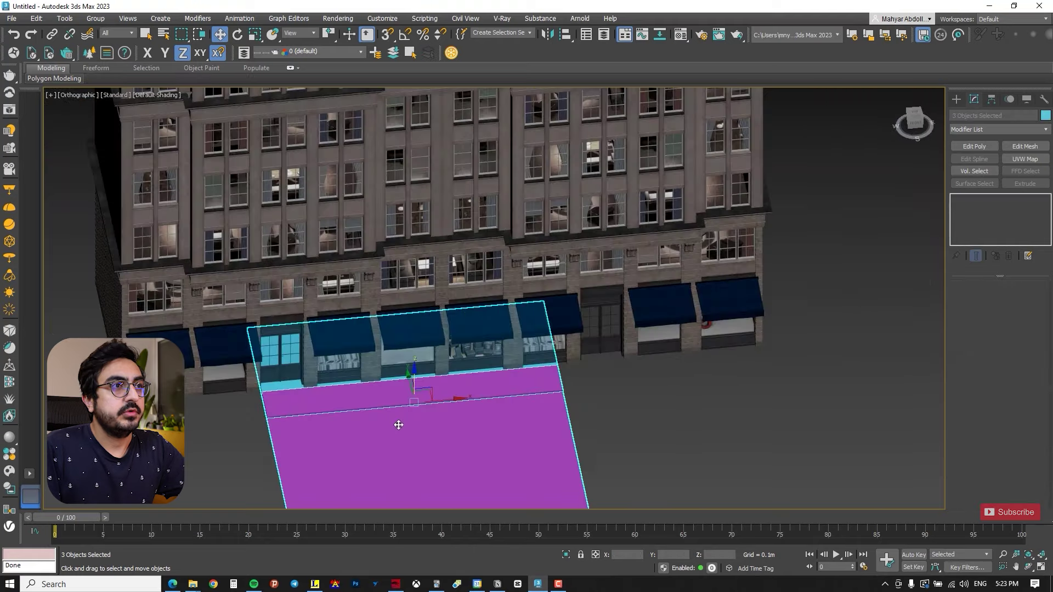
pyautogui.scroll(-2, 397, 422)
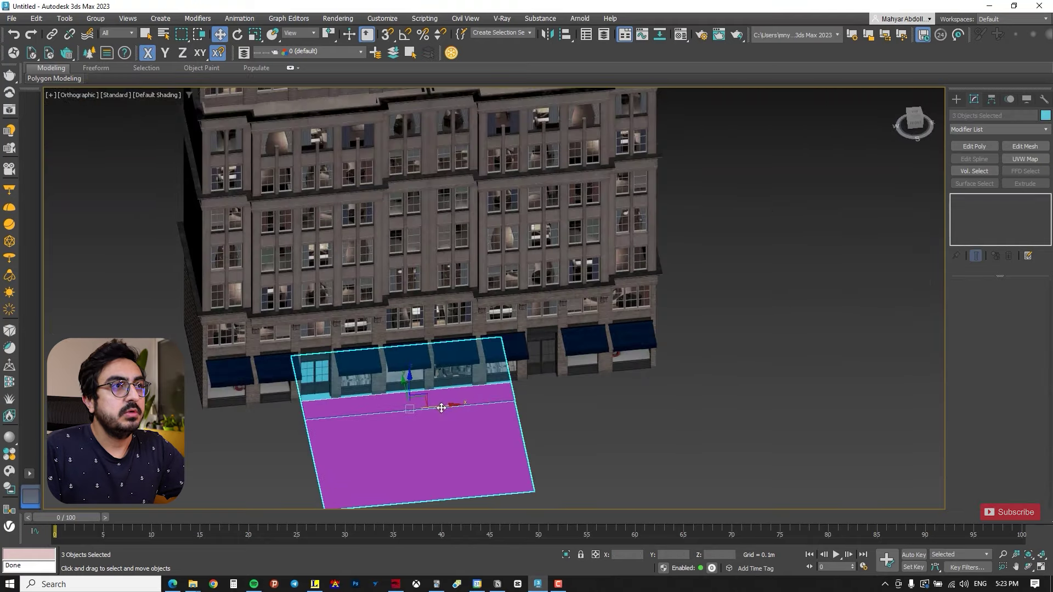
pyautogui.click(988, 147)
pyautogui.press('1')
pyautogui.keyDown('alt'); pyautogui.moveTo(489, 373); pyautogui.dragTo(433, 384, button='middle'); pyautogui.keyUp('alt')
pyautogui.scroll(-3, 433, 357)
# Step: Snap the slabs' end vertices outward along X on both sides so they span the full width of both buildings
pyautogui.moveTo(540, 356); pyautogui.dragTo(469, 486)
pyautogui.press('s')
pyautogui.moveTo(536, 333); pyautogui.dragTo(623, 371)
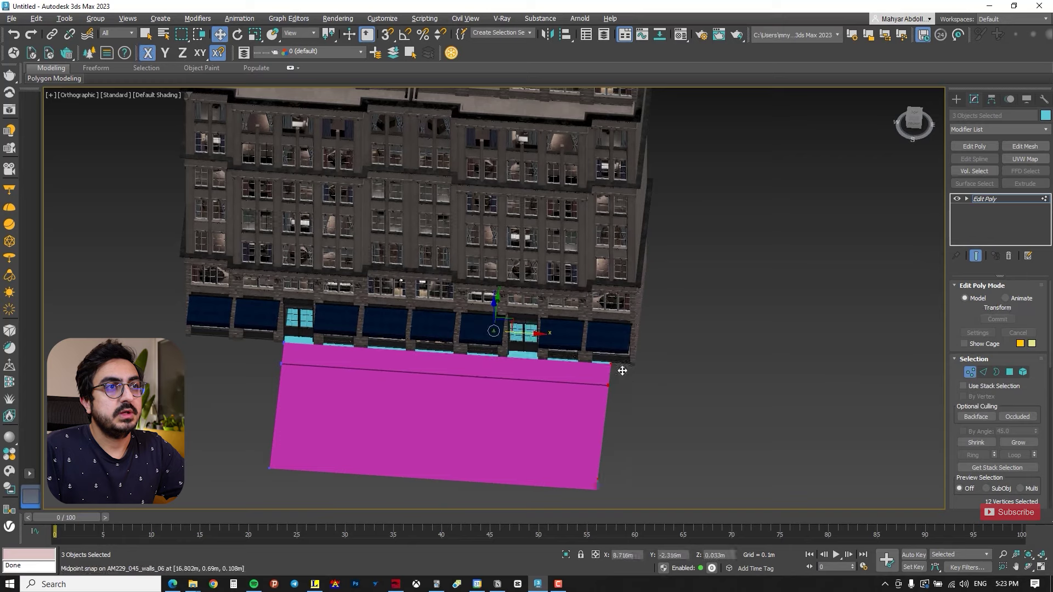
pyautogui.moveTo(393, 337); pyautogui.dragTo(313, 343)
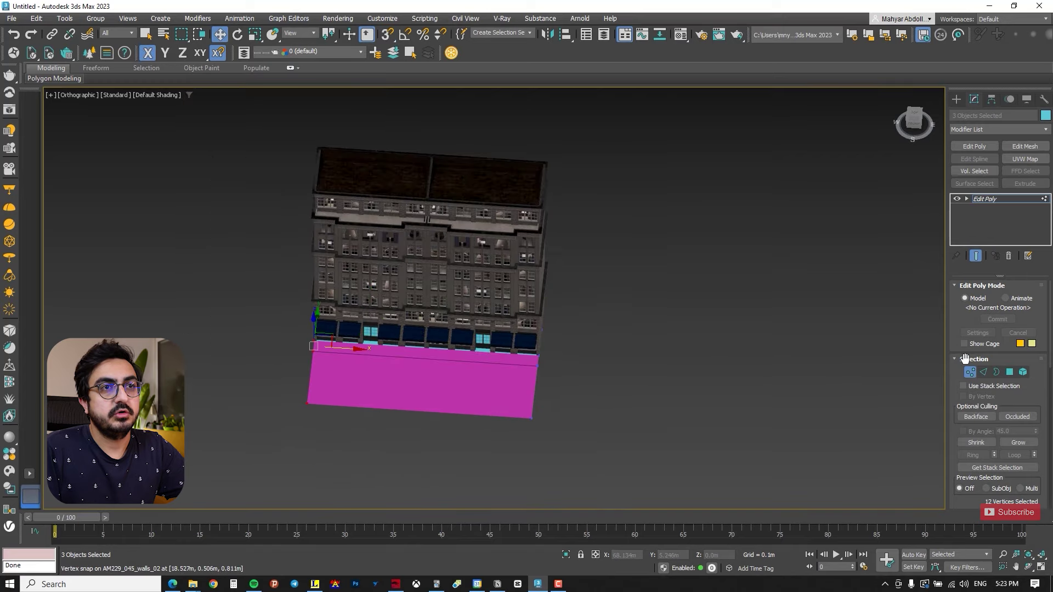
pyautogui.click(969, 372)
pyautogui.click(658, 384)
pyautogui.scroll(3, 417, 390)
pyautogui.click(428, 352)
pyautogui.keyDown('alt'); pyautogui.moveTo(428, 353); pyautogui.dragTo(460, 351, button='middle'); pyautogui.keyUp('alt')
pyautogui.scroll(-3, 460, 351)
pyautogui.click(674, 363)
pyautogui.moveTo(673, 364); pyautogui.dragTo(690, 360, button='middle')
# Step: Create a V-Ray physical camera near the road slab's front edge, aimed straight at the centre of the shopfronts
pyautogui.click(960, 100)
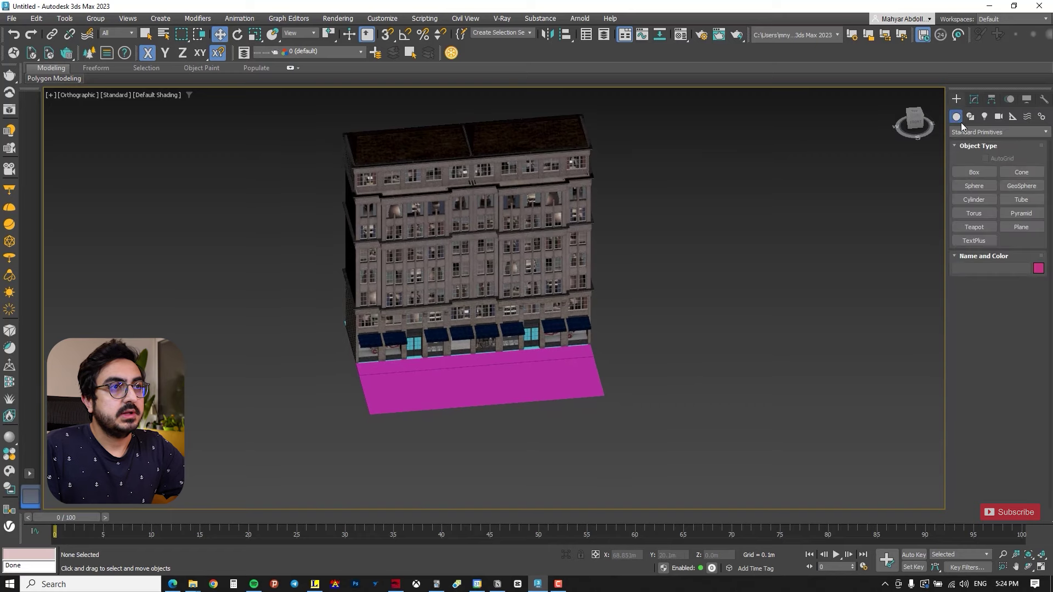
pyautogui.click(998, 117)
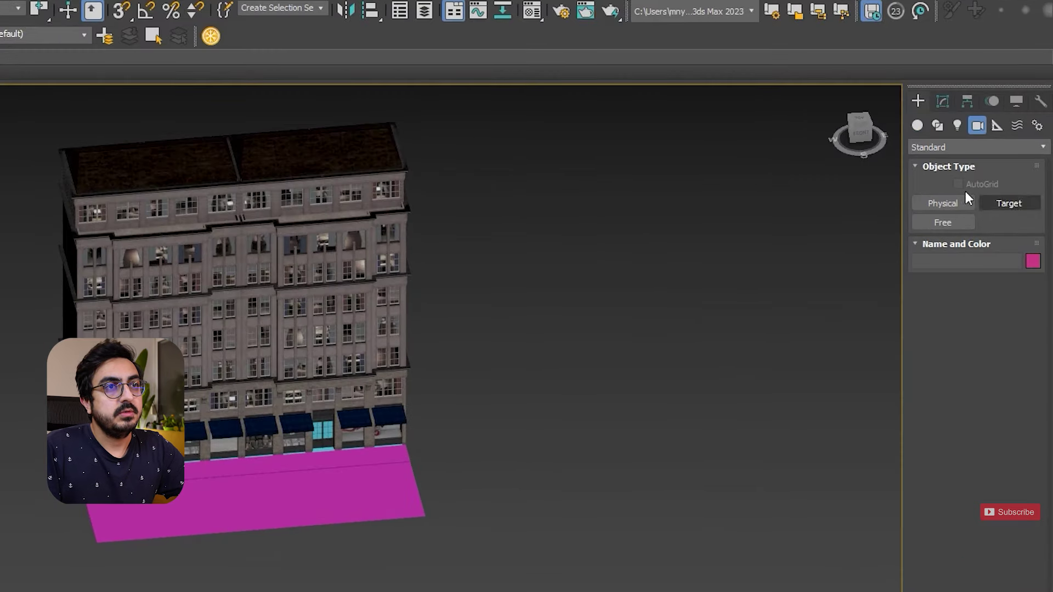
pyautogui.click(926, 147)
pyautogui.click(929, 177)
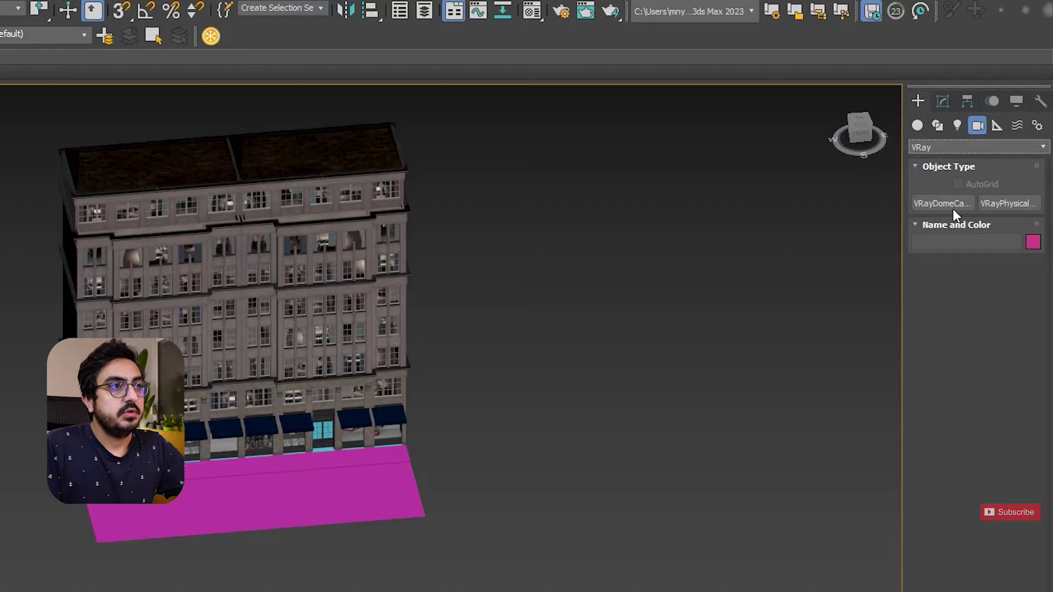
pyautogui.click(997, 204)
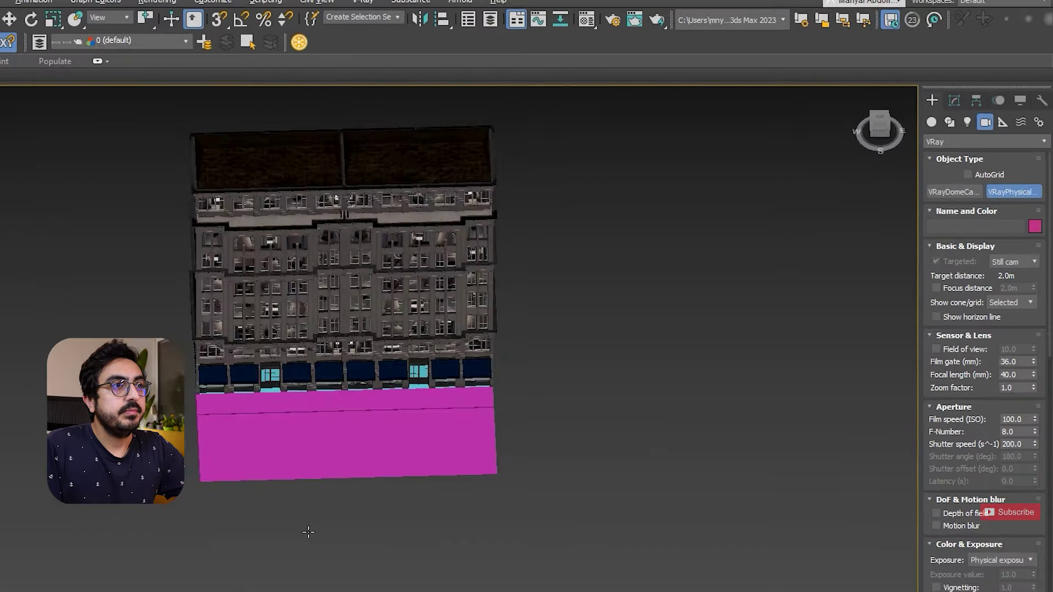
pyautogui.scroll(2, 310, 498)
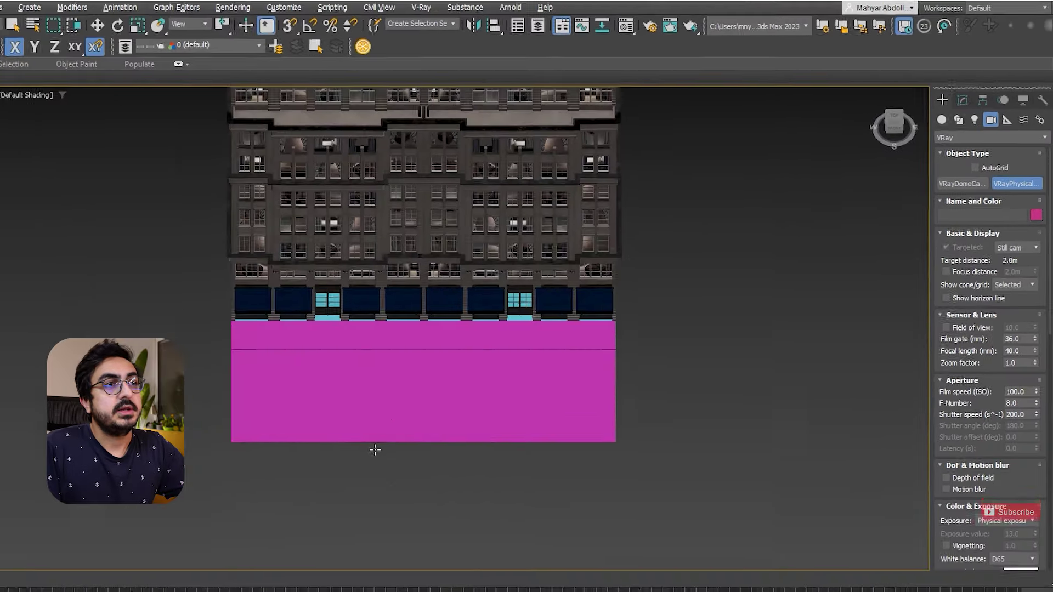
pyautogui.keyDown('alt'); pyautogui.moveTo(333, 438); pyautogui.dragTo(346, 441, button='middle'); pyautogui.keyUp('alt')
pyautogui.scroll(4, 348, 444)
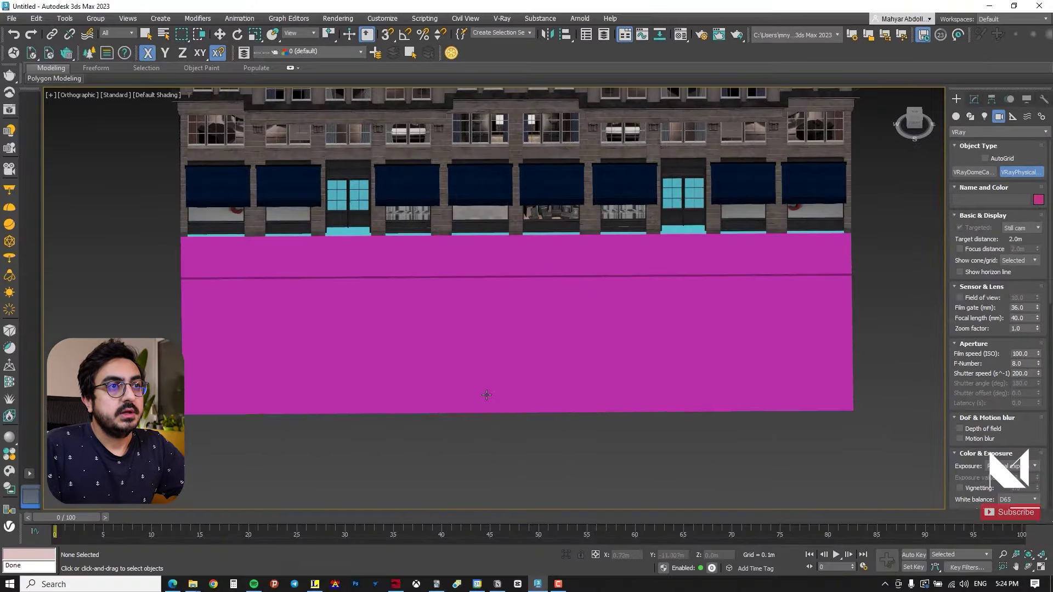
pyautogui.moveTo(486, 390); pyautogui.dragTo(488, 271)
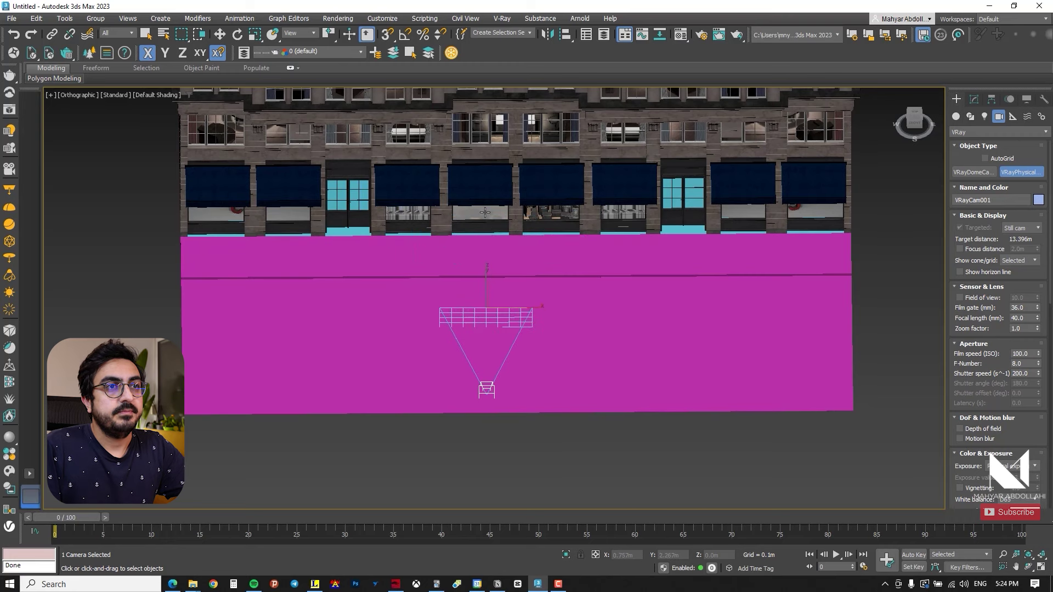
pyautogui.moveTo(482, 209); pyautogui.dragTo(483, 209)
# Step: Set a two-pane side-by-side viewport layout and display the V-Ray camera's view in the Top viewport
pyautogui.scroll(-2, 385, 403)
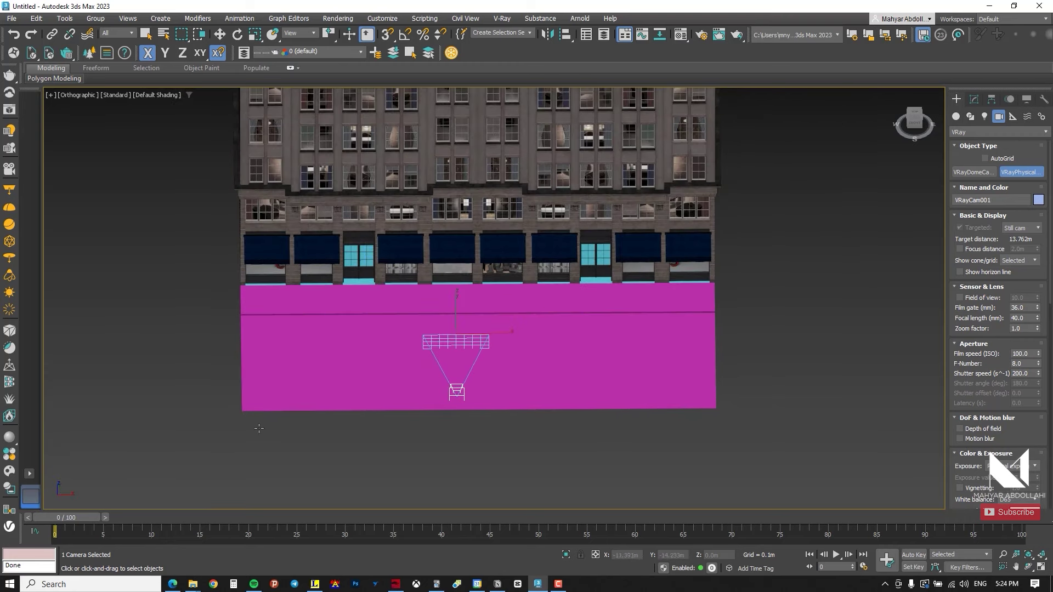
pyautogui.click(30, 474)
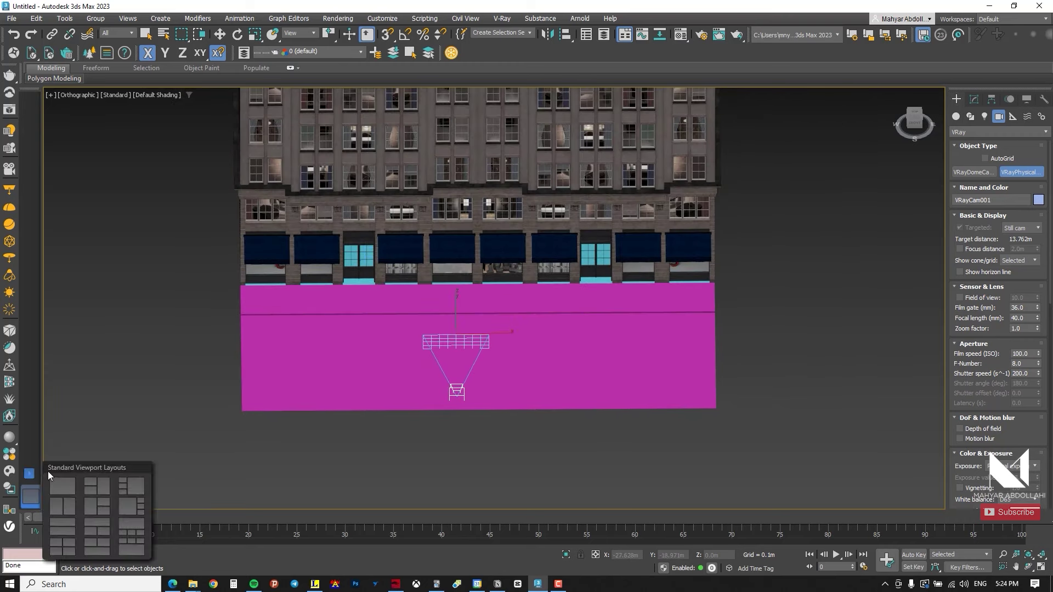
pyautogui.click(68, 508)
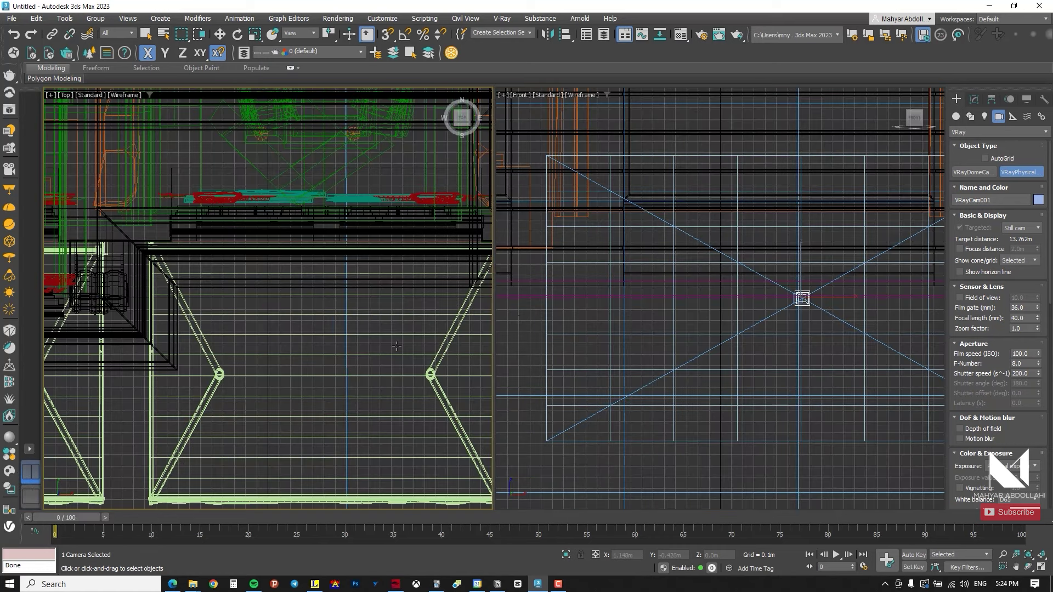
pyautogui.press('w')
pyautogui.press('c')
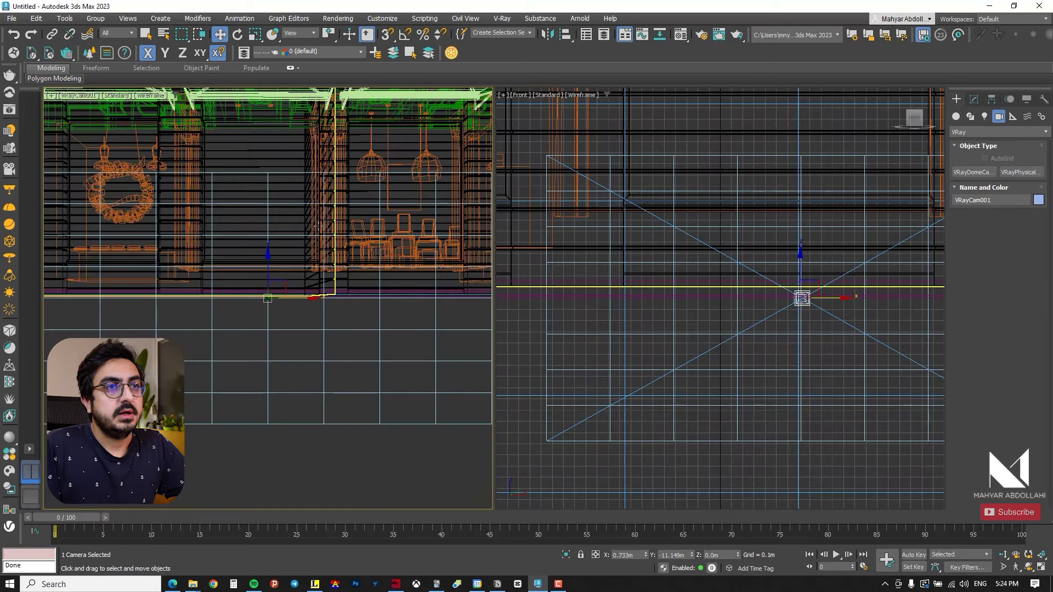
# Step: Display the V-Ray camera view shaded and raise the camera to a height of about 1.4 m
pyautogui.press('F3')
pyautogui.moveTo(353, 235); pyautogui.dragTo(352, 282, button='middle')
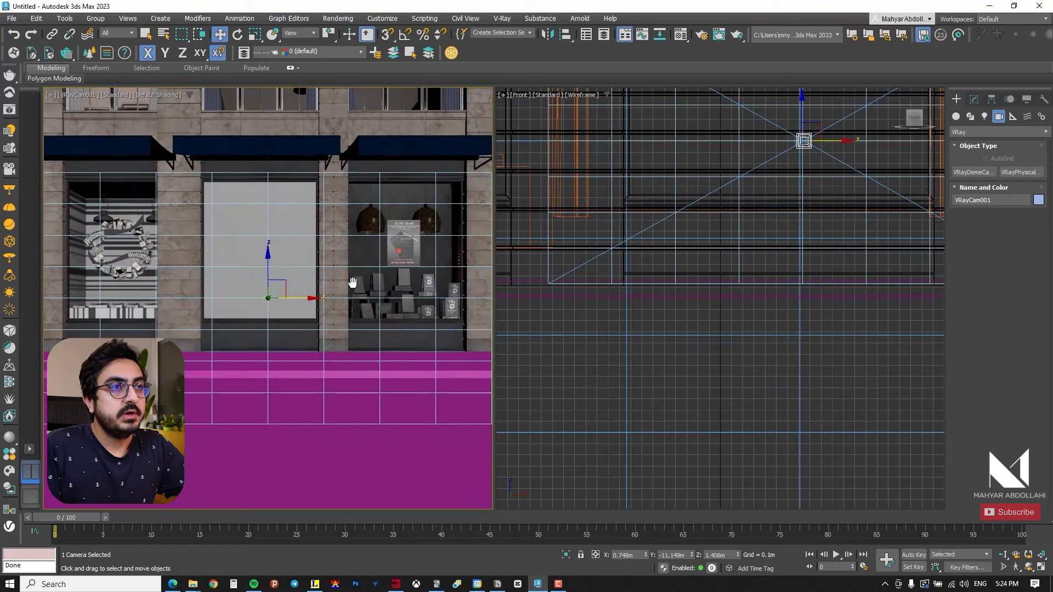
# Step: Switch the Front viewport to the Top view and show safe frames in the camera view
pyautogui.click(706, 318)
pyautogui.scroll(-6, 707, 318)
pyautogui.moveTo(707, 318); pyautogui.dragTo(709, 333, button='middle')
pyautogui.press('t')
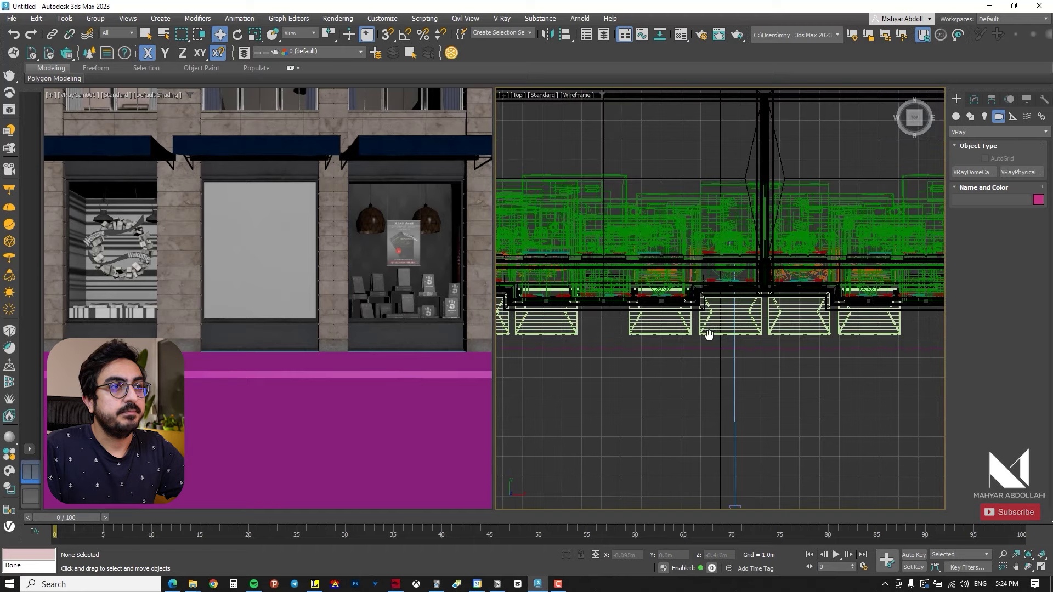
pyautogui.scroll(-4, 729, 386)
pyautogui.moveTo(729, 387); pyautogui.dragTo(729, 367, button='middle')
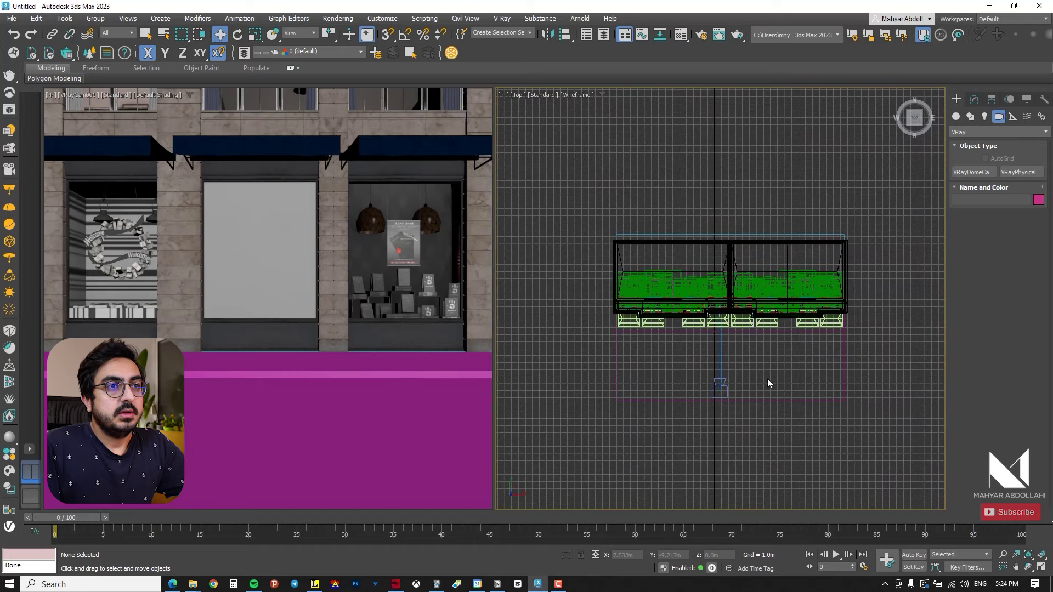
pyautogui.click(283, 263)
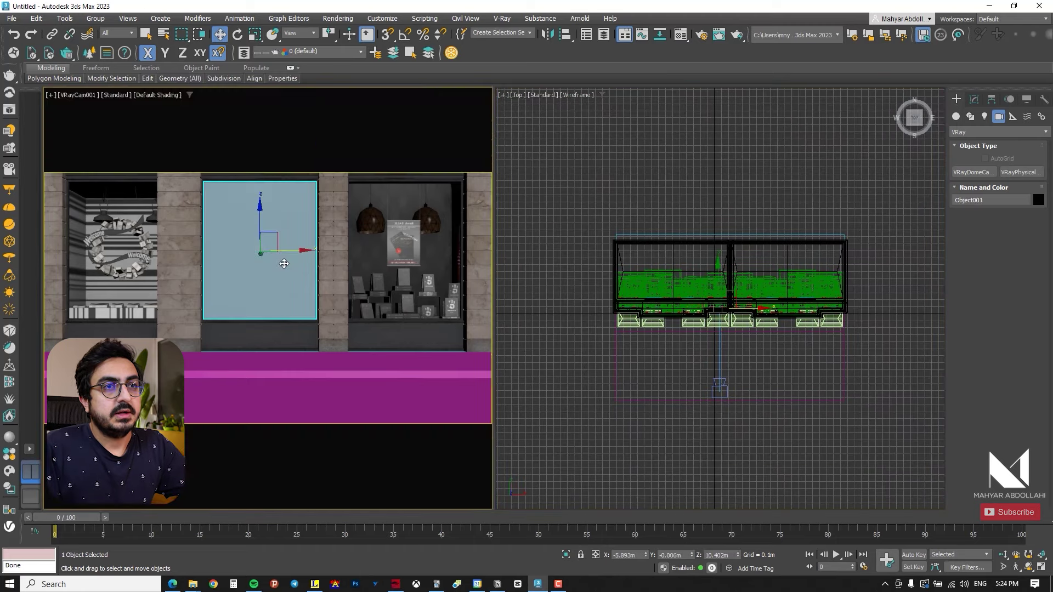
pyautogui.click(708, 391)
pyautogui.scroll(5, 708, 372)
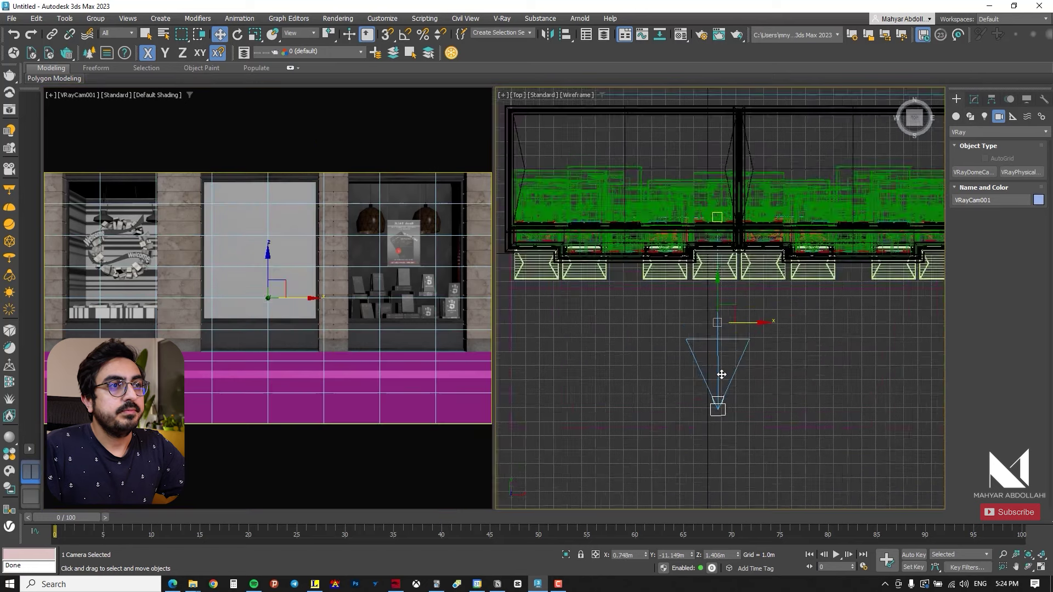
pyautogui.scroll(-2, 613, 302)
pyautogui.scroll(-2, 613, 304)
pyautogui.moveTo(612, 304); pyautogui.dragTo(609, 331, button='middle')
pyautogui.click(610, 330)
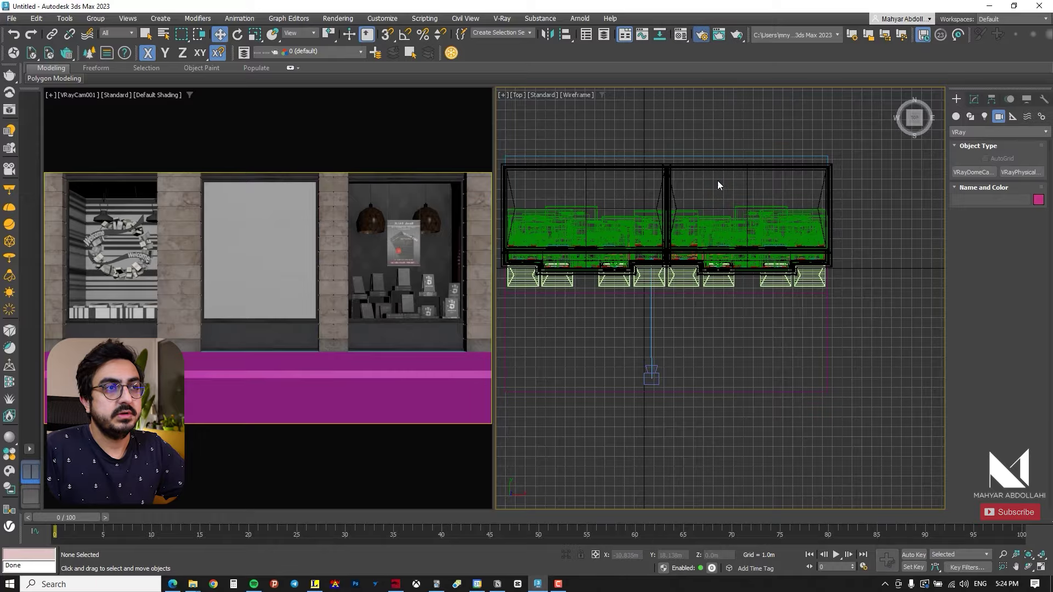
# Step: Set the render output size to Custom with a width of 1920 and a height of 1080
pyautogui.press('F10')
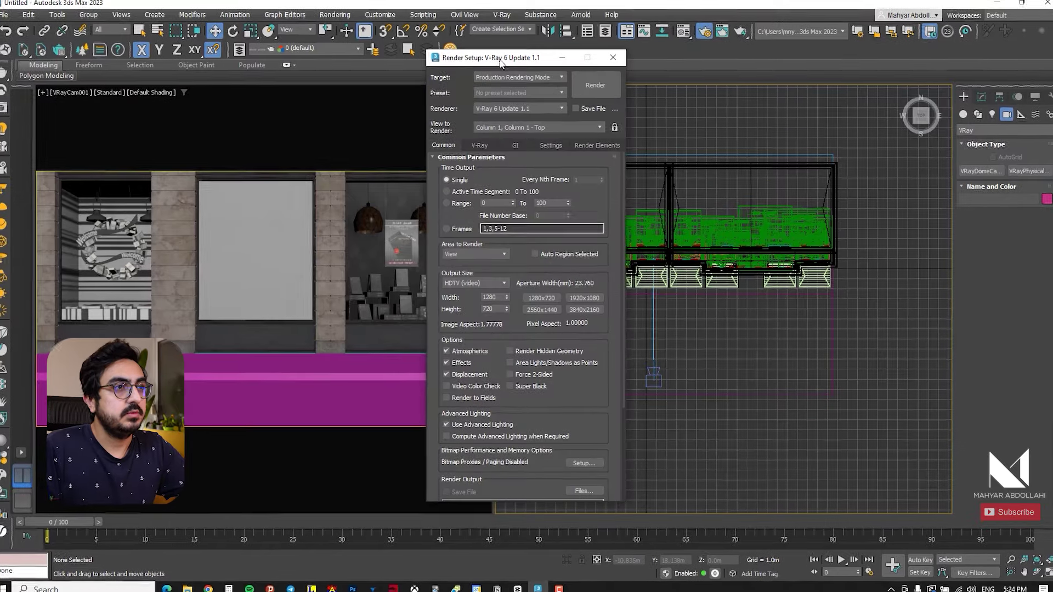
pyautogui.click(475, 283)
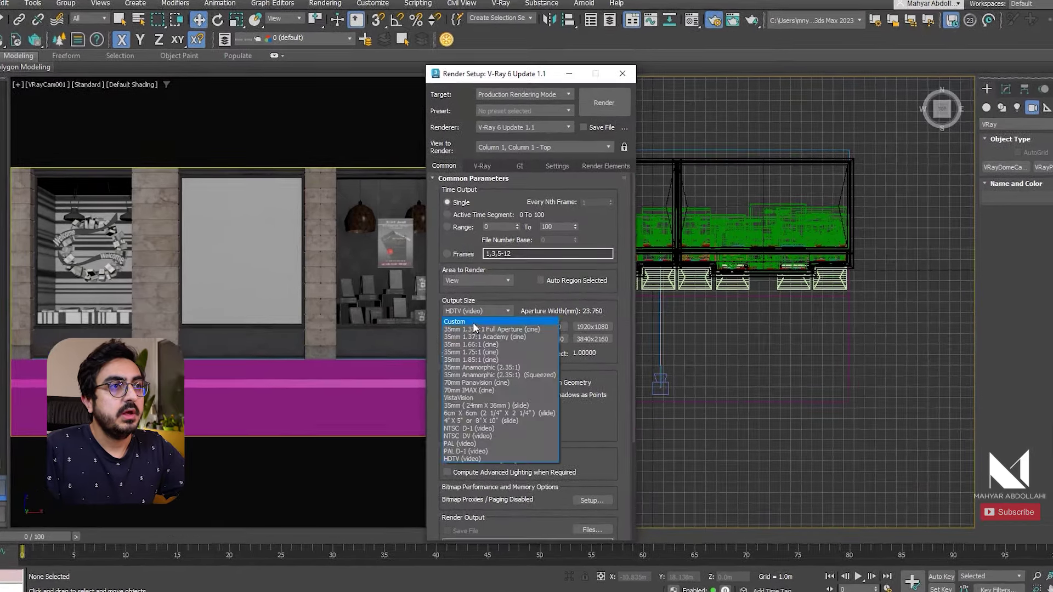
pyautogui.click(472, 323)
pyautogui.doubleClick(498, 325)
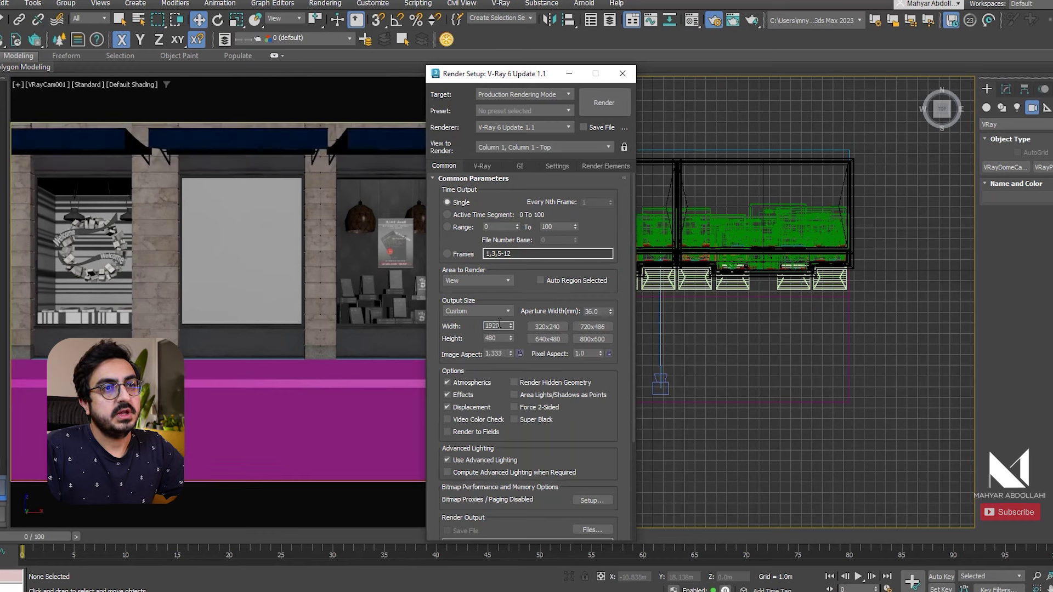
pyautogui.write('1920')
pyautogui.press('Tab')
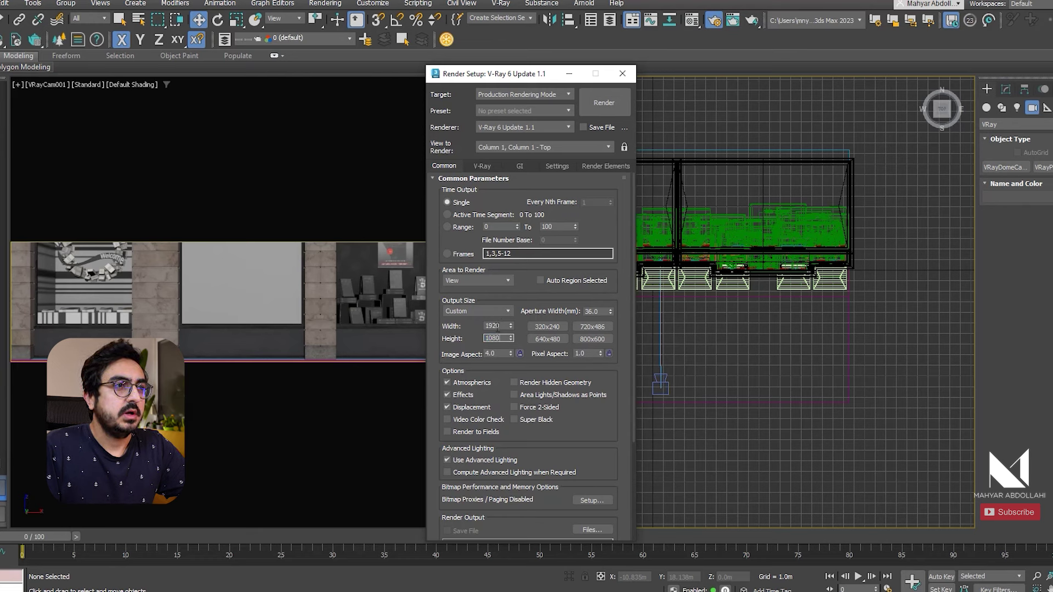
pyautogui.click(497, 326)
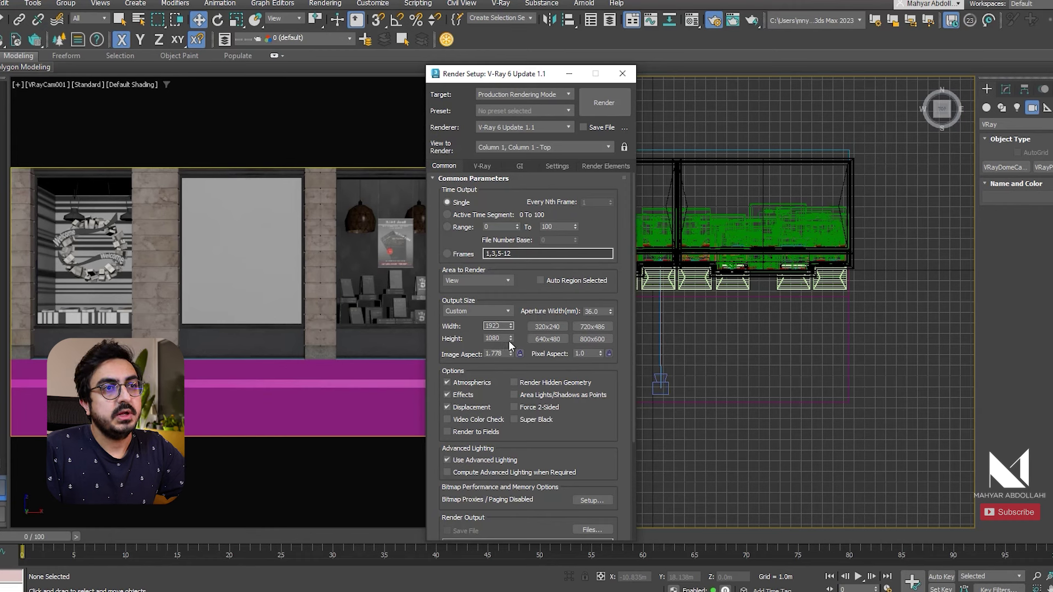
# Step: Change the output to 1920 × 1371 with an image aspect of about 1.4, lock the aspect, and minimize Render Setup
pyautogui.moveTo(511, 331); pyautogui.dragTo(505, 117)
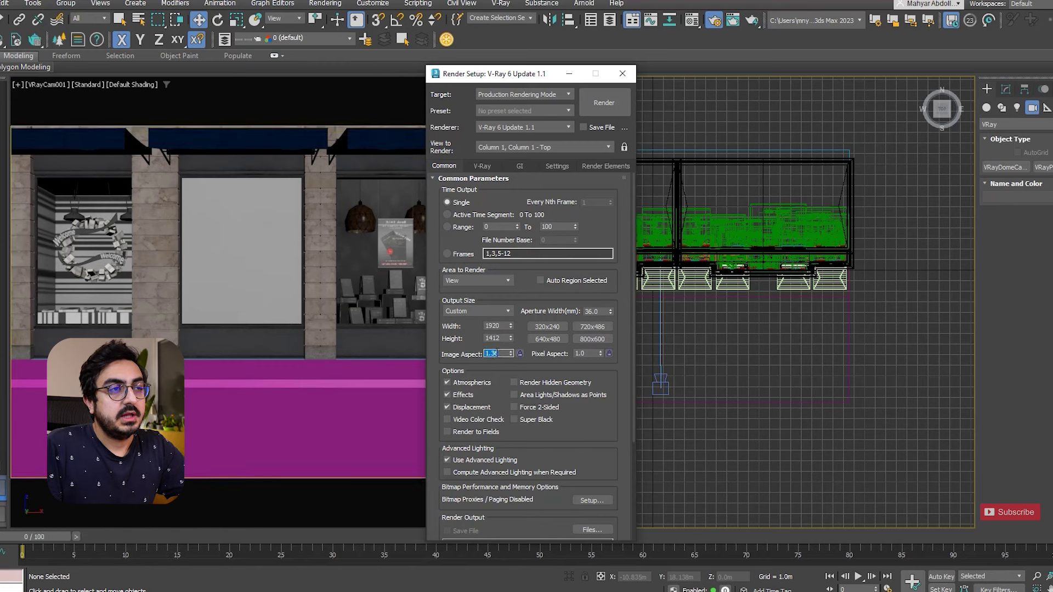
pyautogui.press('Return')
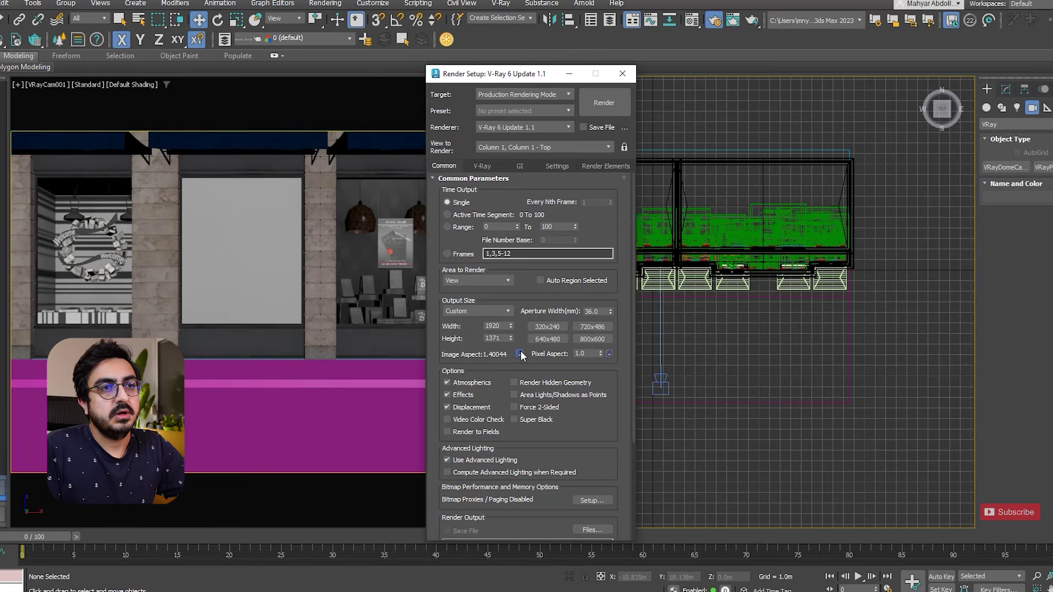
pyautogui.click(569, 73)
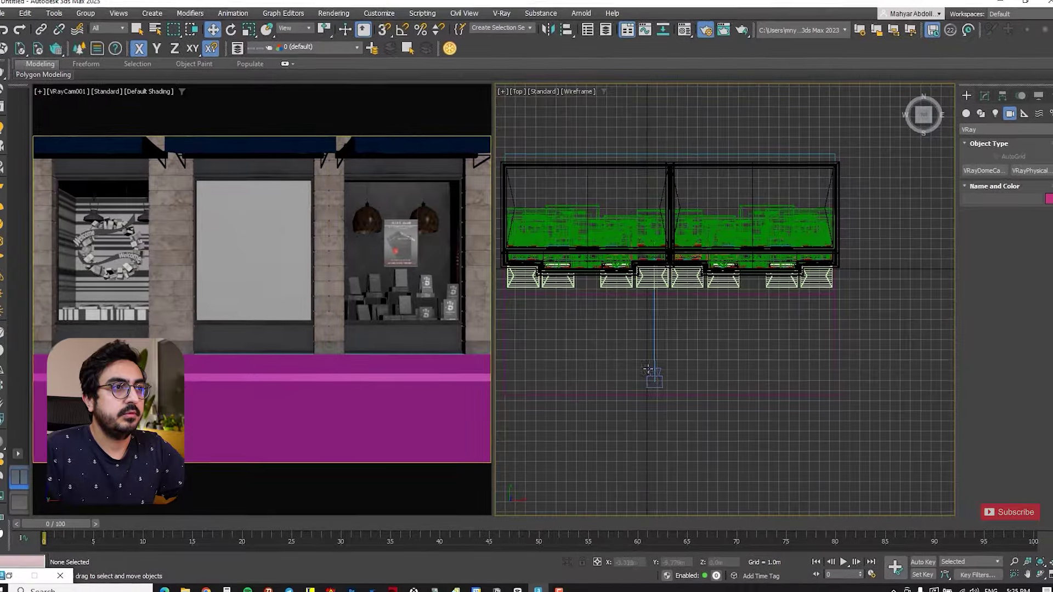
# Step: Snap the V-Ray camera along X to the middle of the empty shop window, at about 0.54 m
pyautogui.click(649, 372)
pyautogui.moveTo(670, 328)
pyautogui.keyDown('alt'); pyautogui.mouseDown(button='middle')
pyautogui.moveTo(676, 306)
pyautogui.moveTo(671, 333)
pyautogui.mouseUp(button='middle'); pyautogui.keyUp('alt')
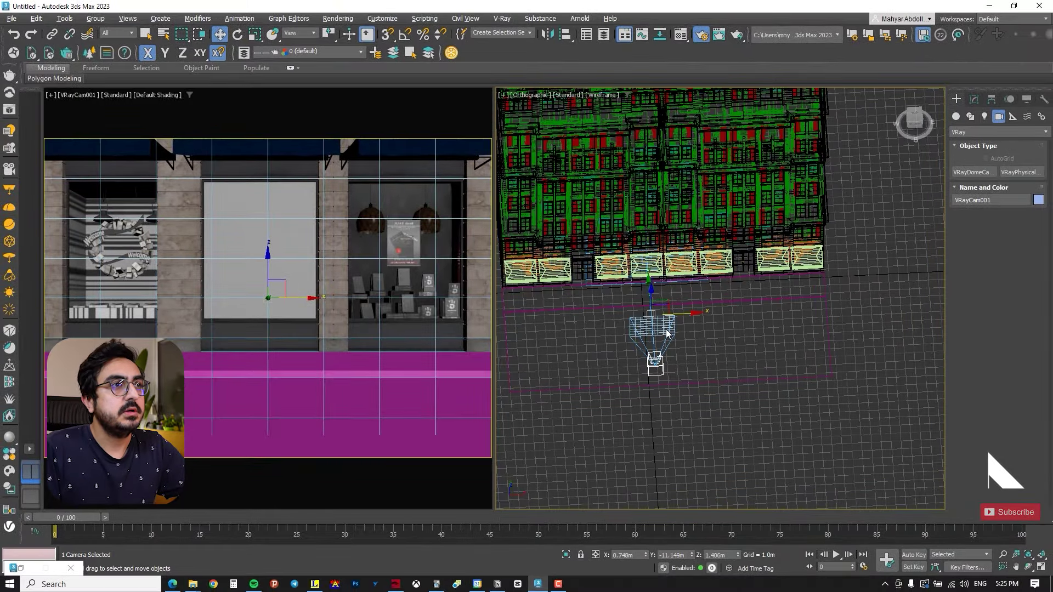
pyautogui.scroll(3, 666, 330)
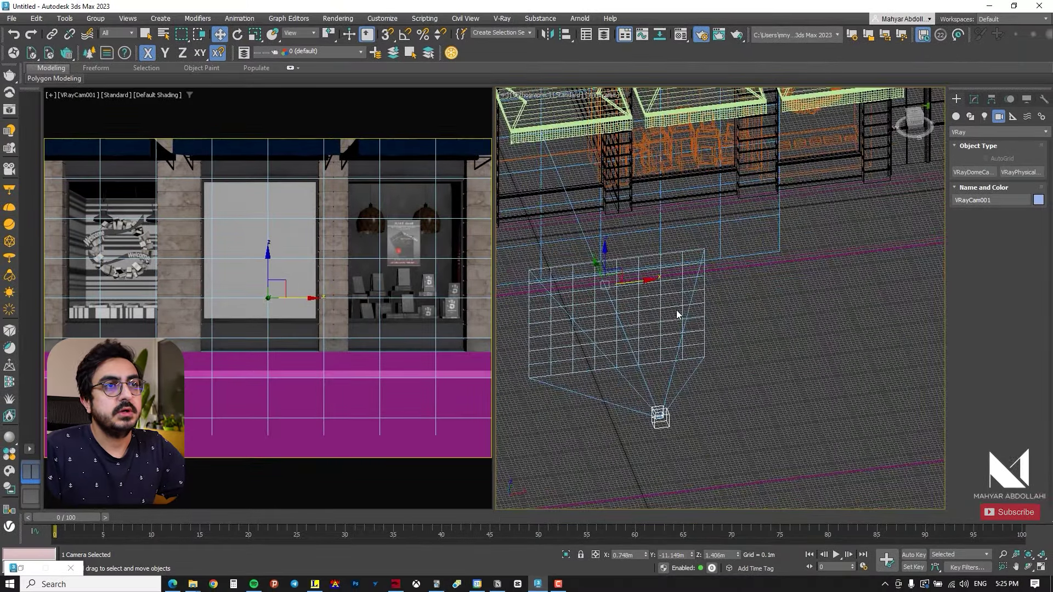
pyautogui.scroll(-5, 676, 314)
pyautogui.moveTo(677, 330)
pyautogui.mouseDown(button='middle')
pyautogui.moveTo(701, 334)
pyautogui.moveTo(689, 327)
pyautogui.mouseUp(button='middle')
pyautogui.moveTo(684, 289)
pyautogui.mouseDown()
pyautogui.moveTo(693, 289)
pyautogui.moveTo(613, 237)
pyautogui.mouseUp()
pyautogui.press('s')
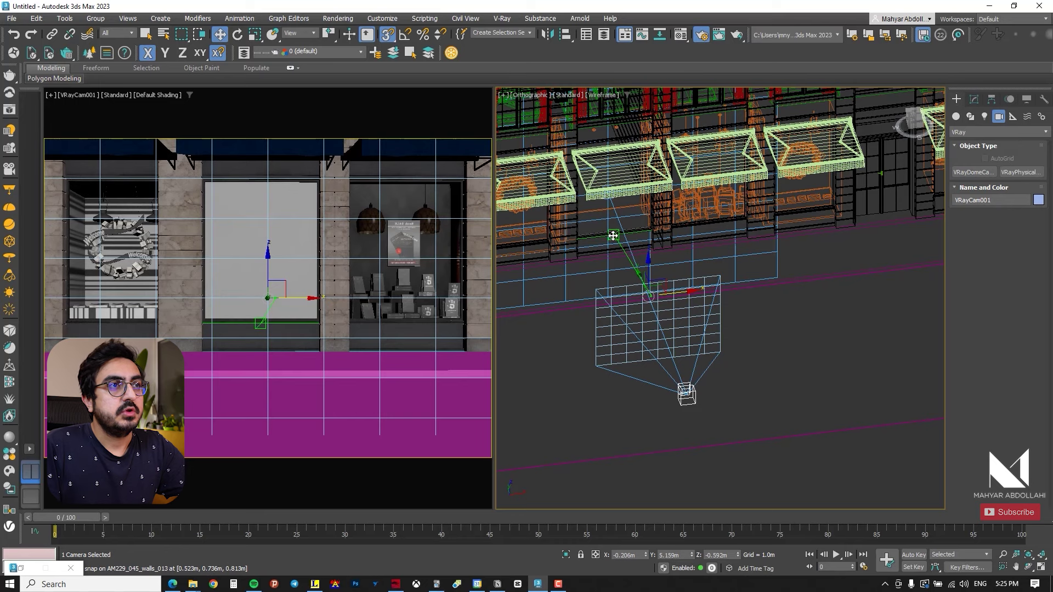
# Step: Snap the camera's target along X to the middle of the empty shop window's wall, at about 0.52 m
pyautogui.press('t')
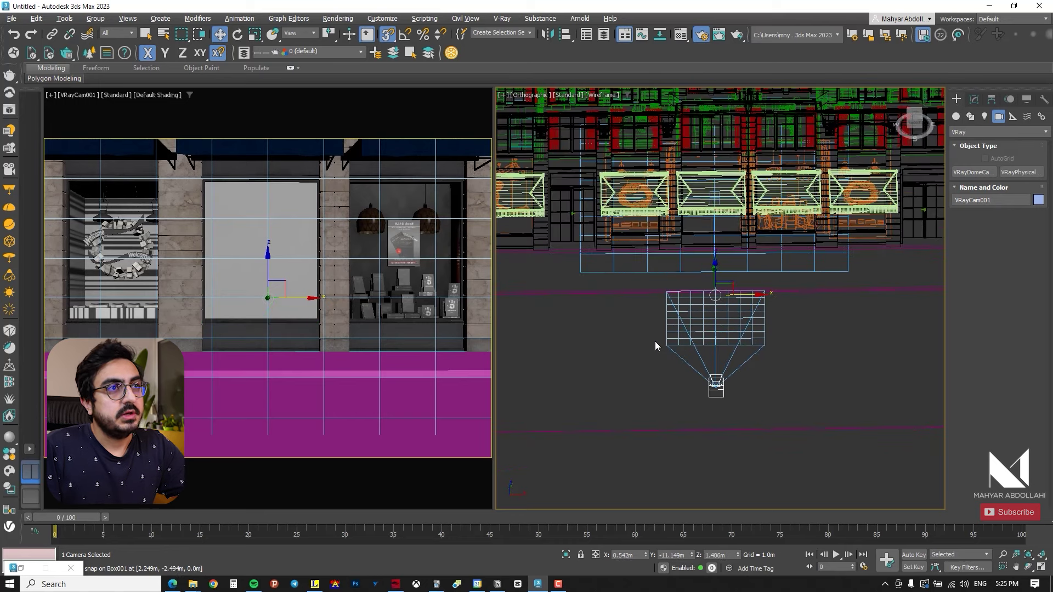
pyautogui.scroll(-5, 723, 351)
pyautogui.scroll(5, 723, 352)
pyautogui.moveTo(700, 286); pyautogui.dragTo(678, 335, button='middle')
pyautogui.scroll(3, 698, 240)
pyautogui.moveTo(690, 200); pyautogui.dragTo(686, 224, button='middle')
pyautogui.press('s')
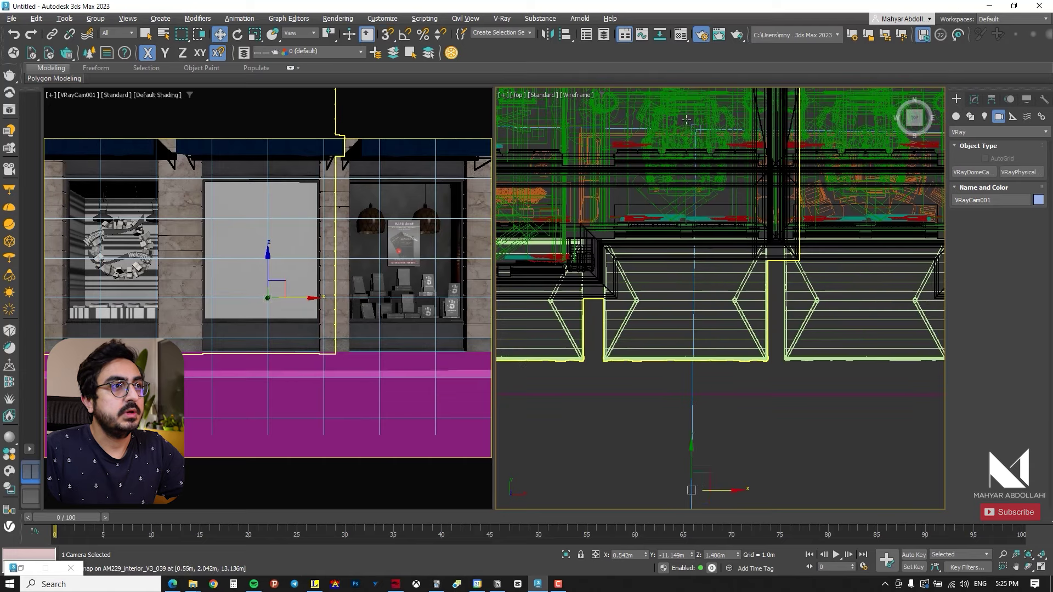
pyautogui.scroll(6, 688, 117)
pyautogui.click(713, 147)
pyautogui.scroll(-4, 715, 175)
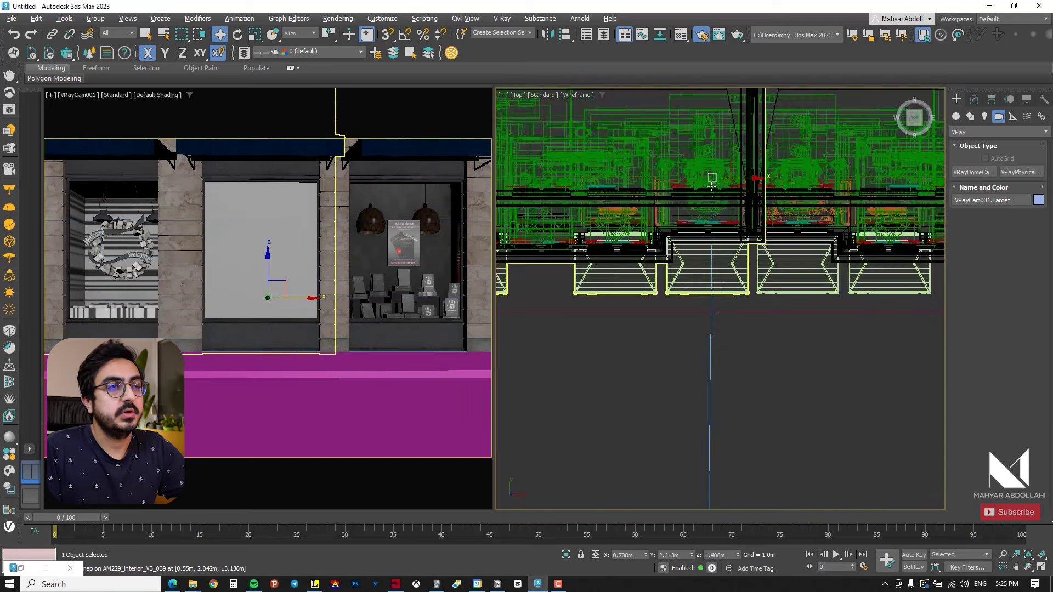
pyautogui.scroll(-3, 743, 239)
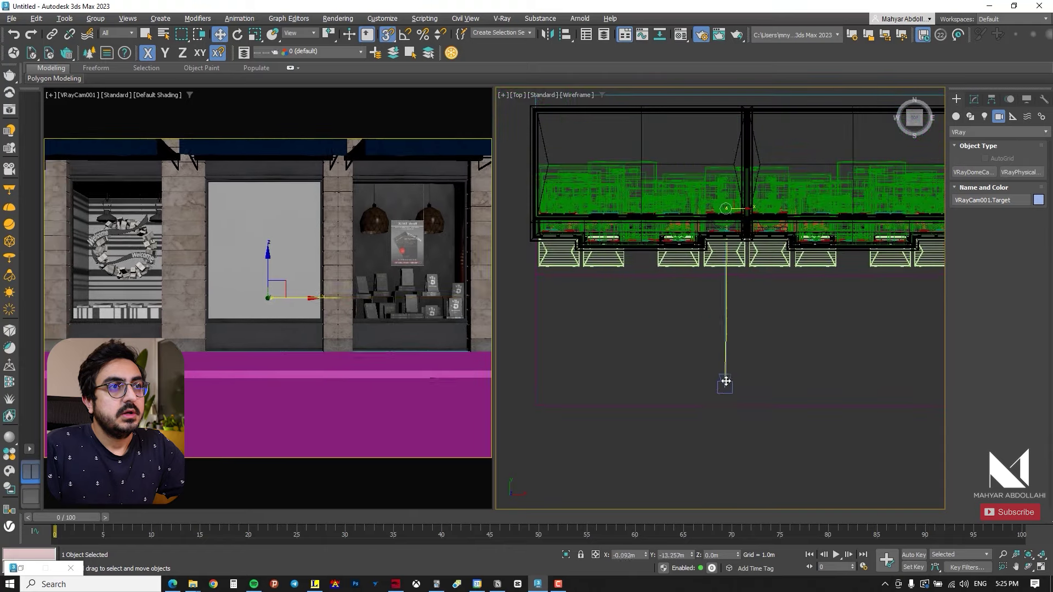
pyautogui.moveTo(725, 394); pyautogui.dragTo(741, 301)
pyautogui.keyDown('alt'); pyautogui.moveTo(741, 301); pyautogui.dragTo(762, 240, button='middle'); pyautogui.keyUp('alt')
pyautogui.moveTo(763, 240); pyautogui.dragTo(732, 230)
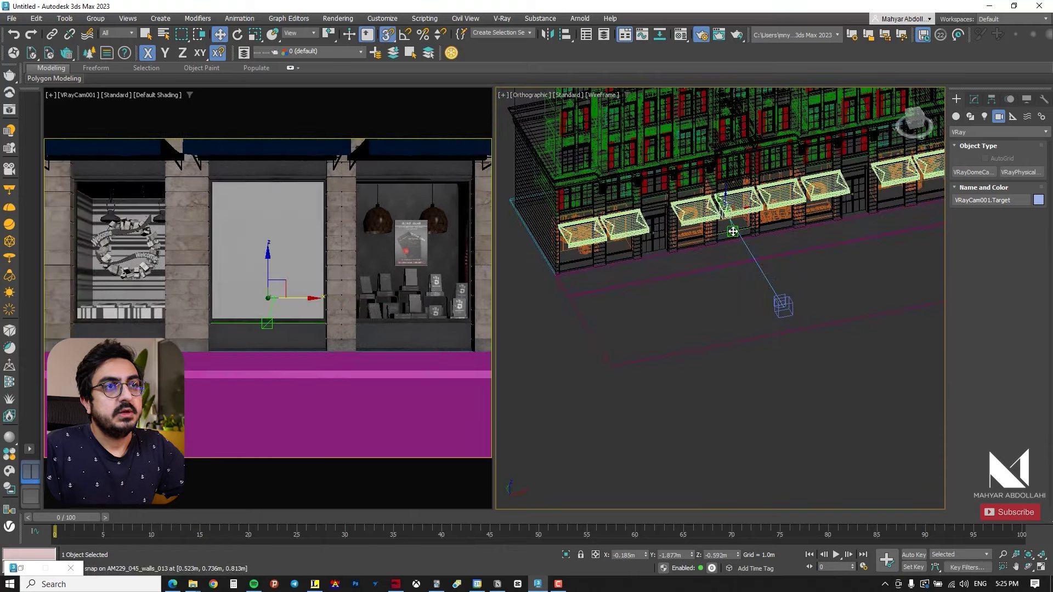
pyautogui.click(567, 333)
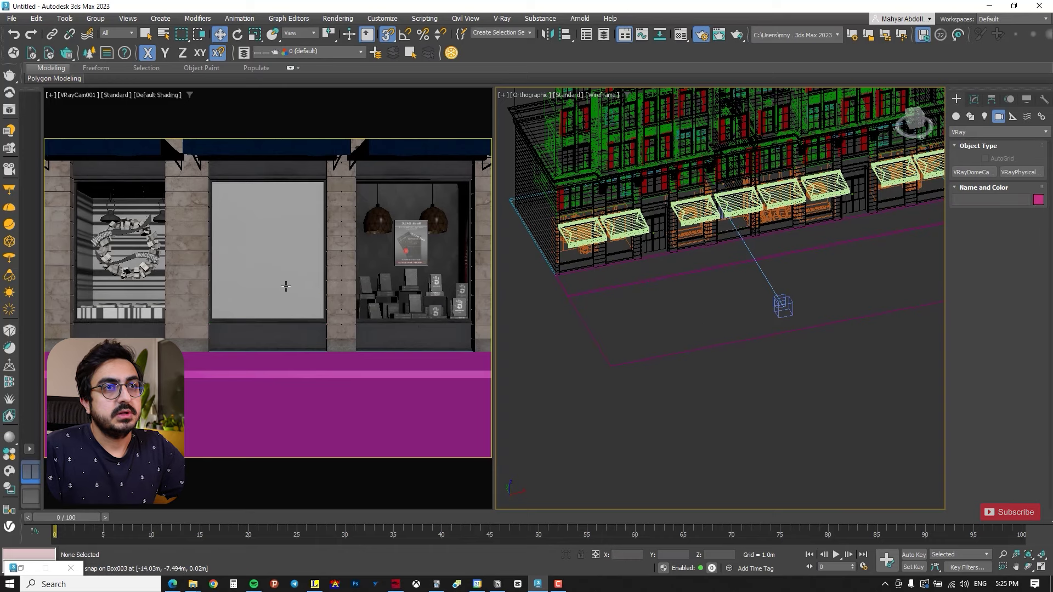
# Step: Widen the camera viewport and raise the camera's target along Z by about 0.6 m
pyautogui.click(286, 286)
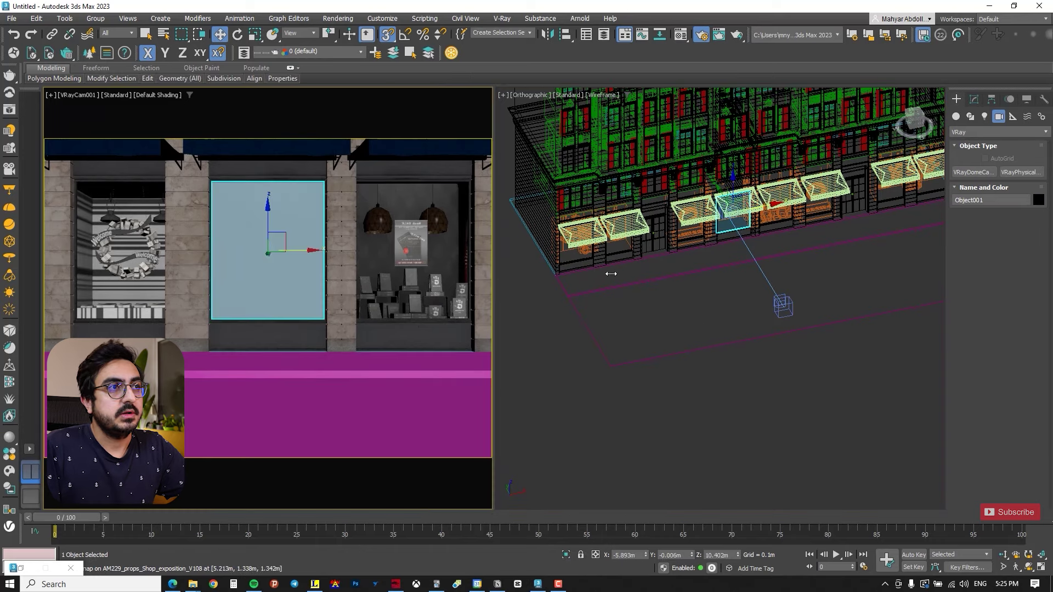
pyautogui.moveTo(611, 274); pyautogui.dragTo(608, 274)
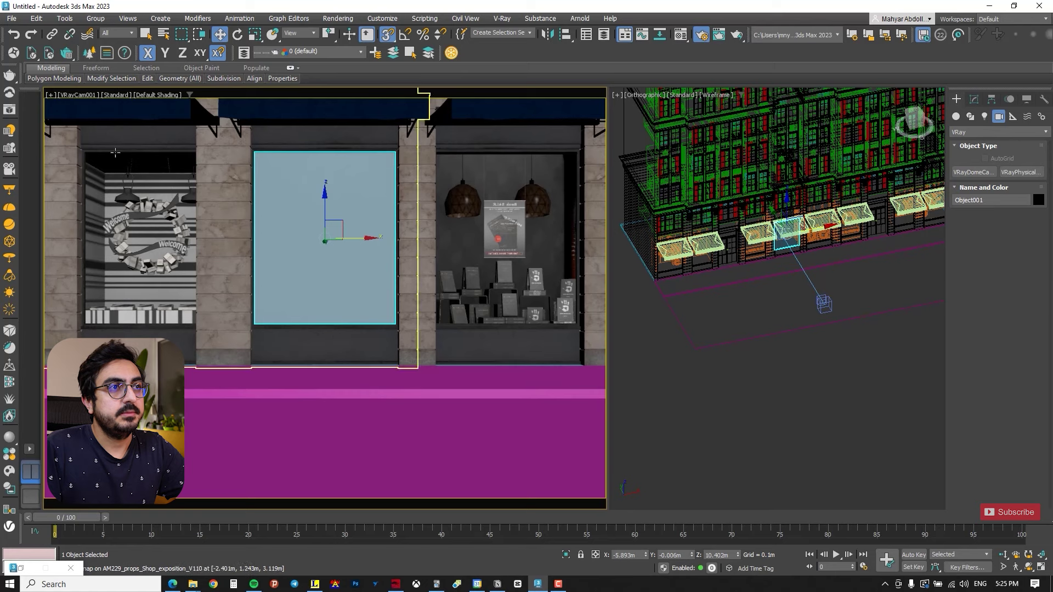
pyautogui.click(77, 95)
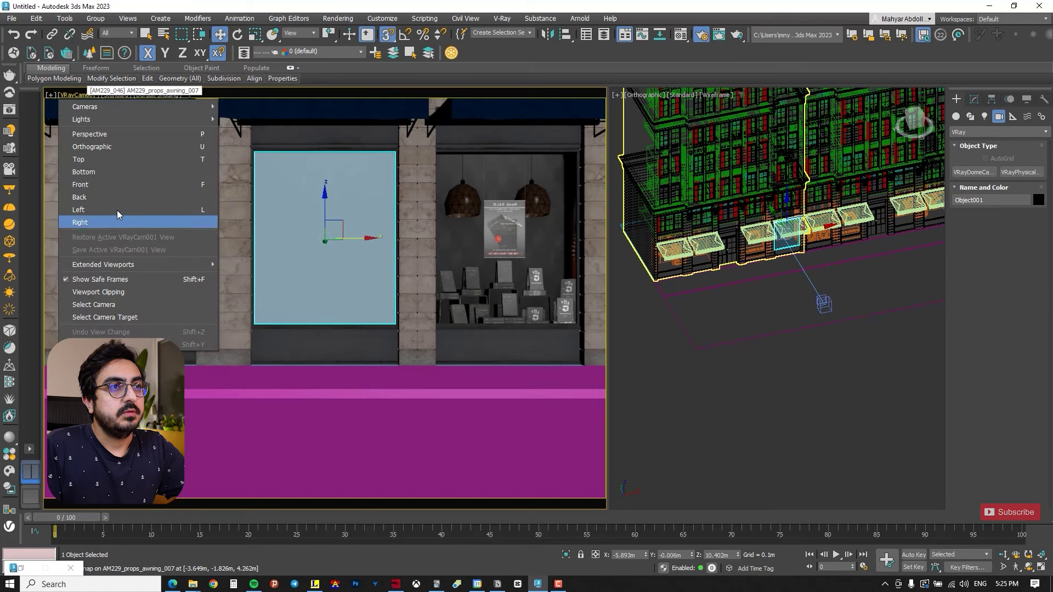
pyautogui.moveTo(137, 107)
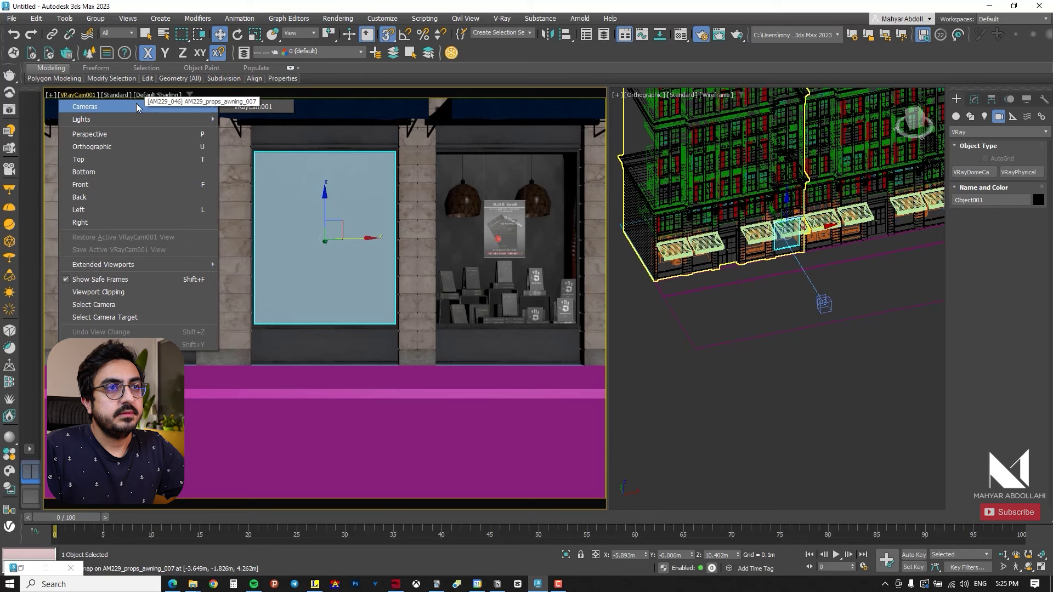
pyautogui.click(105, 317)
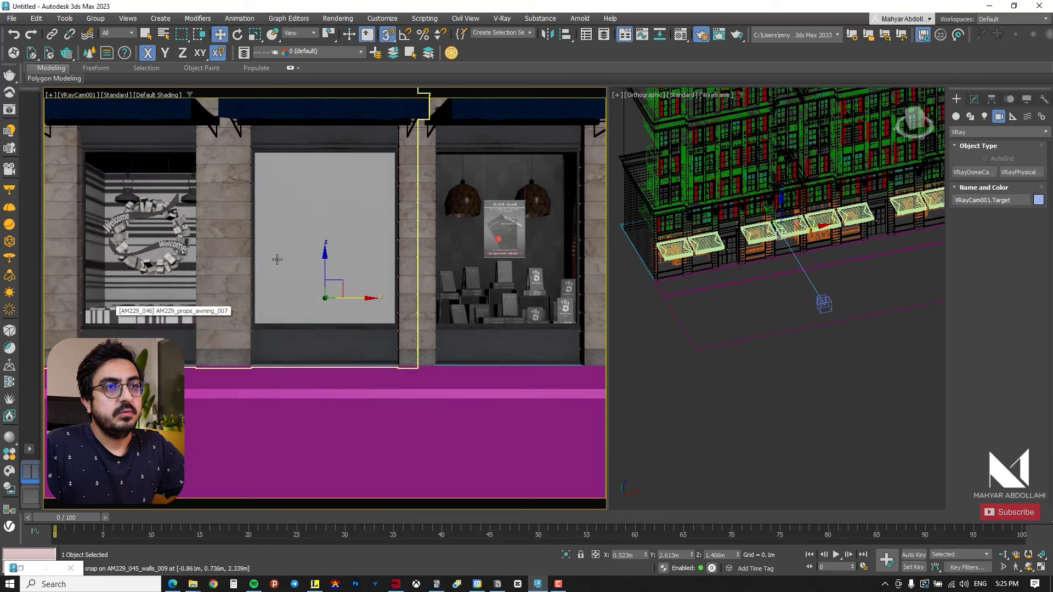
pyautogui.moveTo(326, 269); pyautogui.dragTo(329, 233)
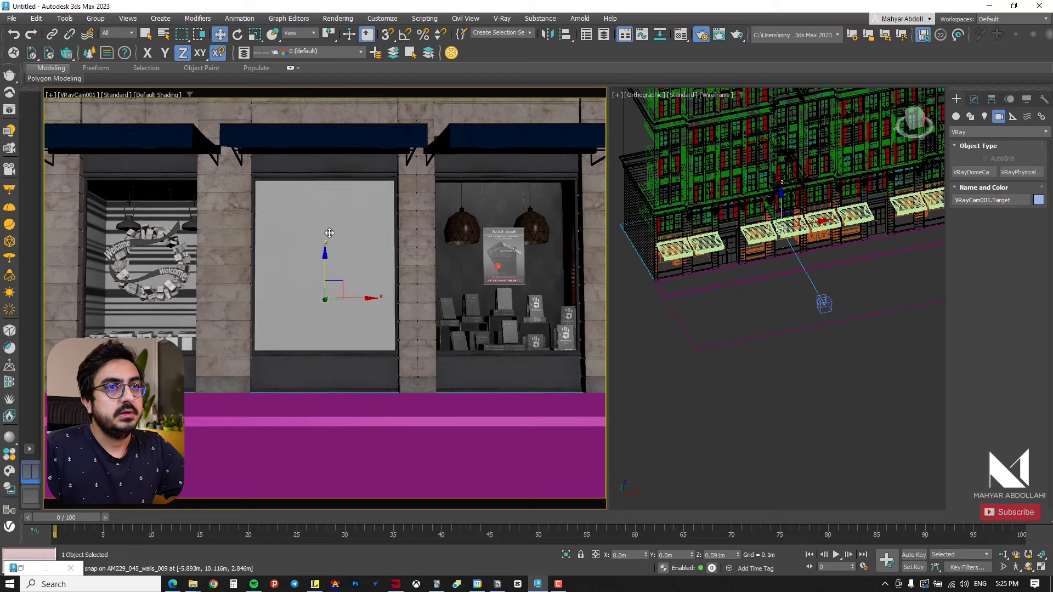
# Step: Lower the V-Ray camera to ground level in the Left view
pyautogui.click(826, 302)
pyautogui.moveTo(796, 336)
pyautogui.keyDown('alt'); pyautogui.mouseDown(button='middle')
pyautogui.moveTo(791, 346)
pyautogui.moveTo(810, 349)
pyautogui.mouseUp(button='middle'); pyautogui.keyUp('alt')
pyautogui.press('f')
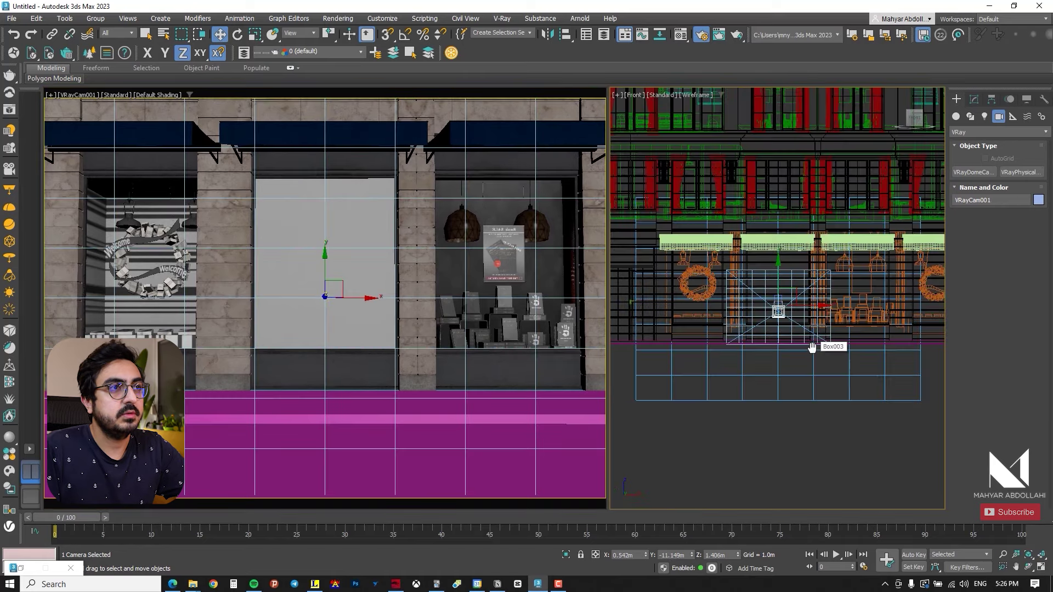
pyautogui.press('l')
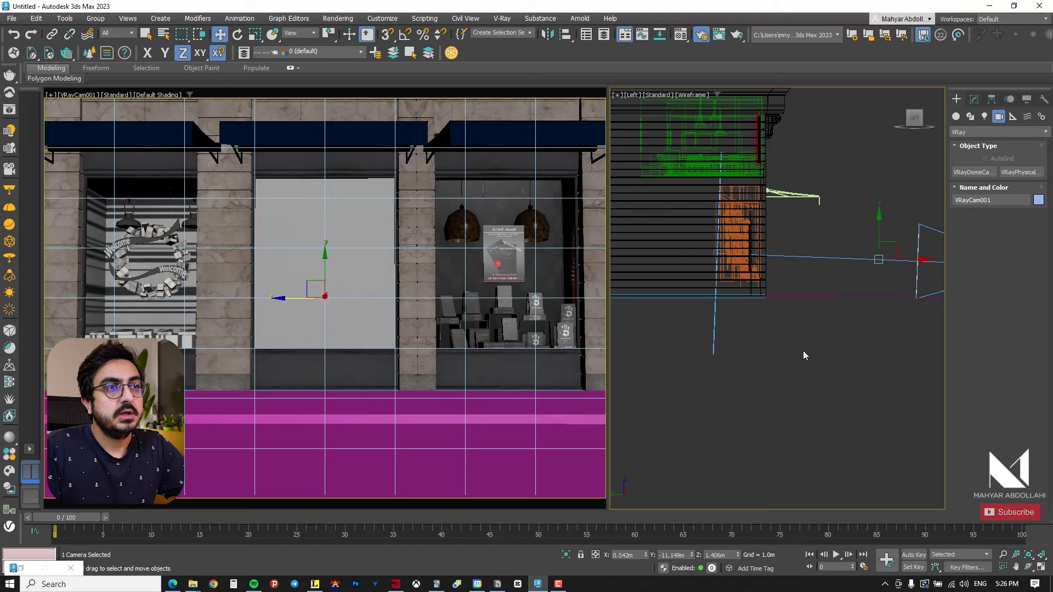
pyautogui.moveTo(902, 332); pyautogui.dragTo(741, 331, button='middle')
pyautogui.moveTo(713, 226); pyautogui.dragTo(724, 255)
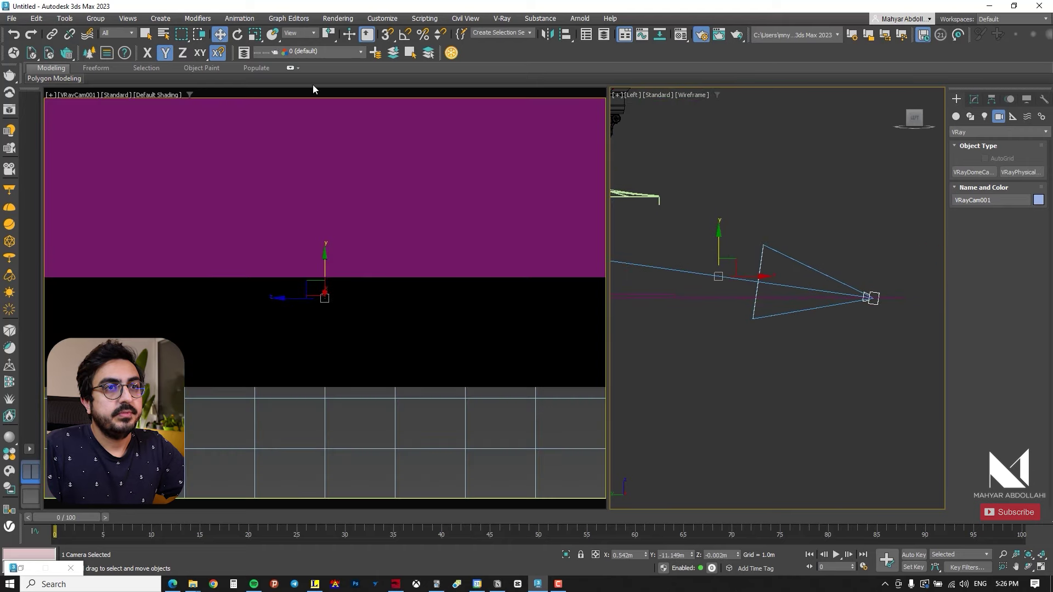
# Step: Raise the camera by exactly 1.6 m using a typed vertical screen offset along Y
pyautogui.rightClick(226, 37)
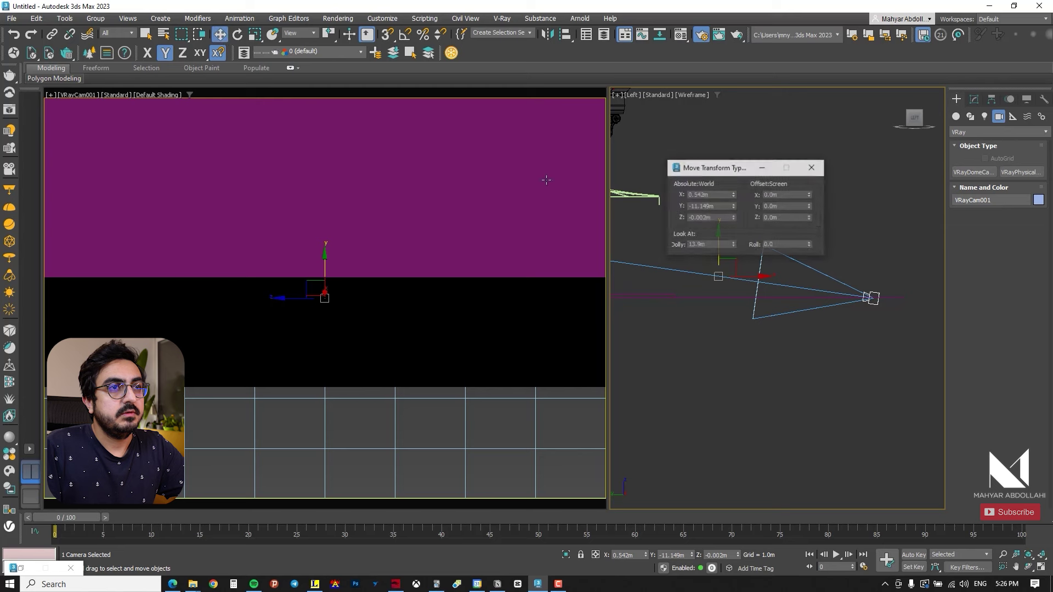
pyautogui.click(787, 206)
pyautogui.write('1.6')
pyautogui.press('Return')
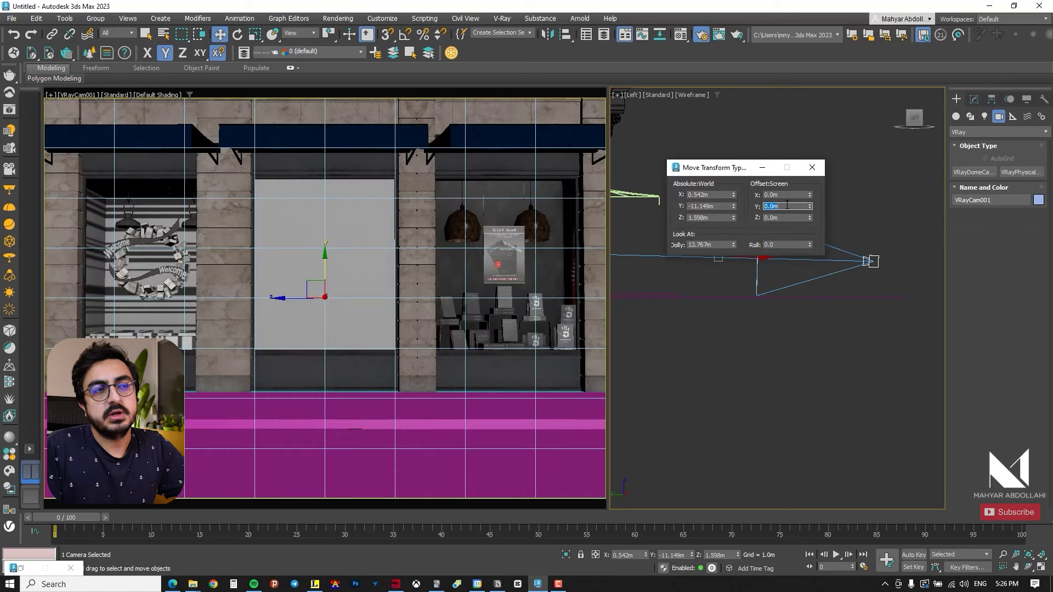
pyautogui.click(812, 167)
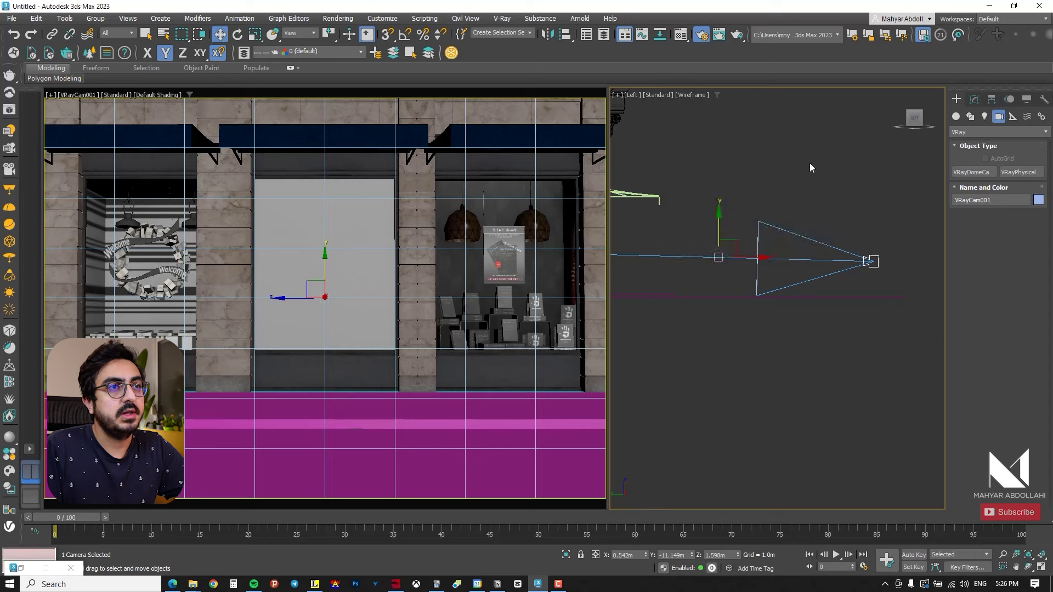
# Step: Widen the camera's field of view to a focal length of about 29.4 mm
pyautogui.scroll(-3, 792, 228)
pyautogui.click(820, 298)
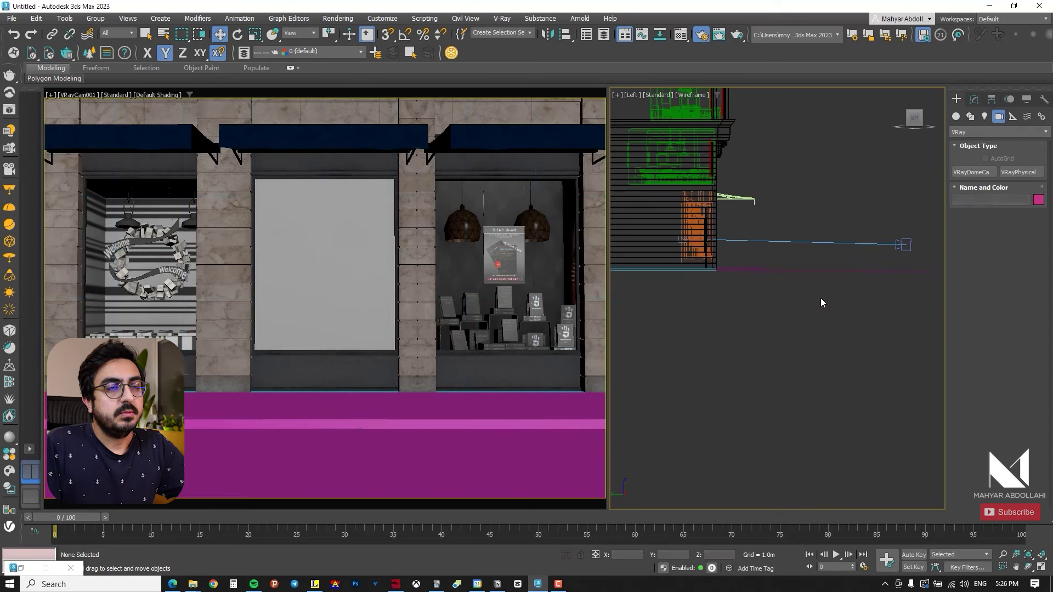
pyautogui.scroll(3, 812, 322)
pyautogui.click(368, 271)
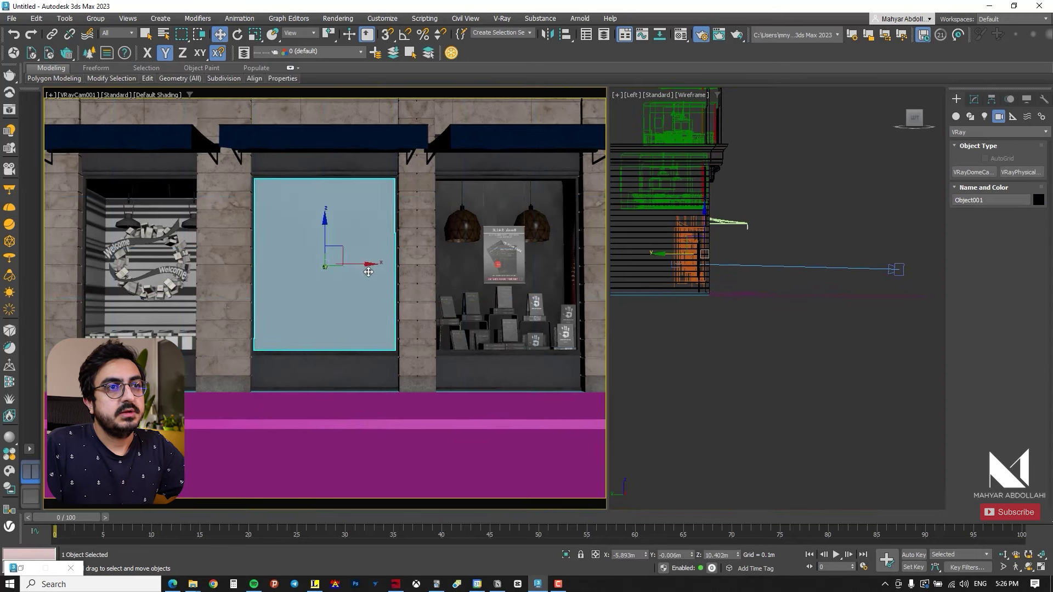
pyautogui.moveTo(343, 221); pyautogui.dragTo(346, 239)
# Step: Enable automatic vertical tilt on the V-Ray camera and apply its guessed horizontal tilt
pyautogui.click(81, 100)
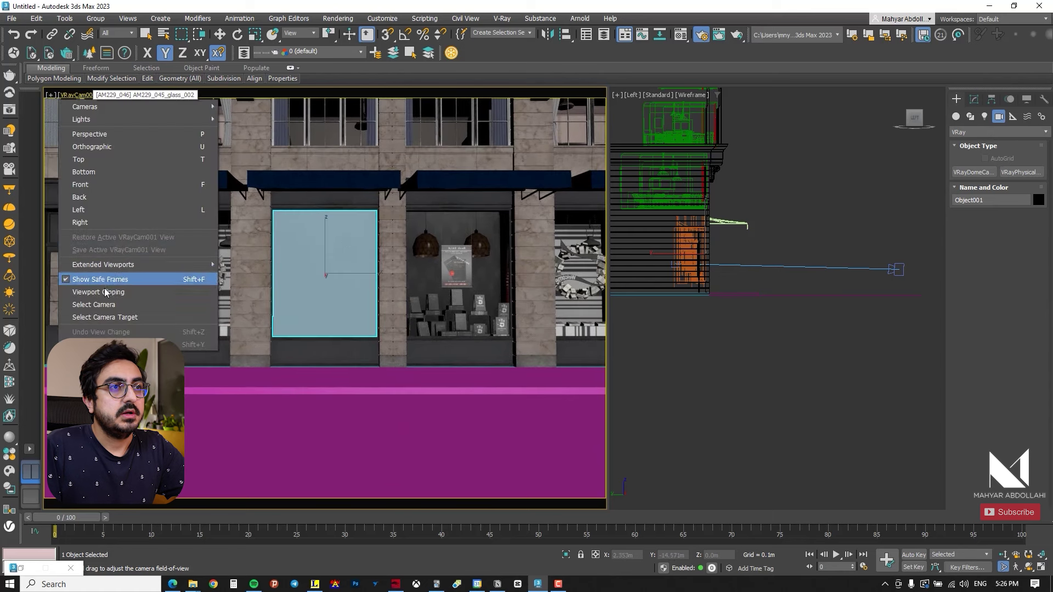
pyautogui.click(85, 303)
pyautogui.click(974, 98)
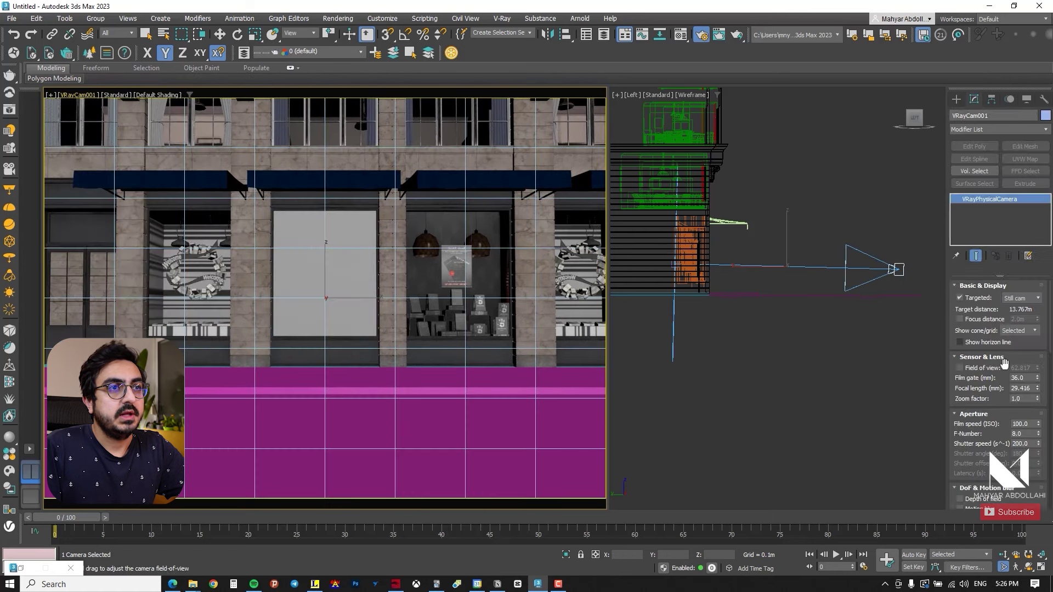
pyautogui.moveTo(947, 297); pyautogui.dragTo(784, 298)
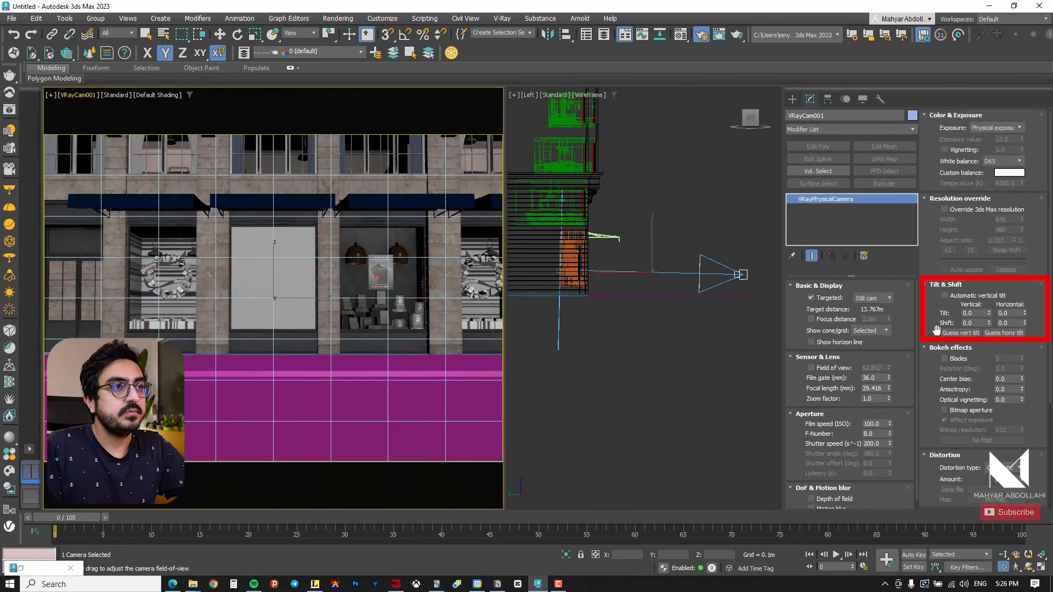
pyautogui.click(944, 296)
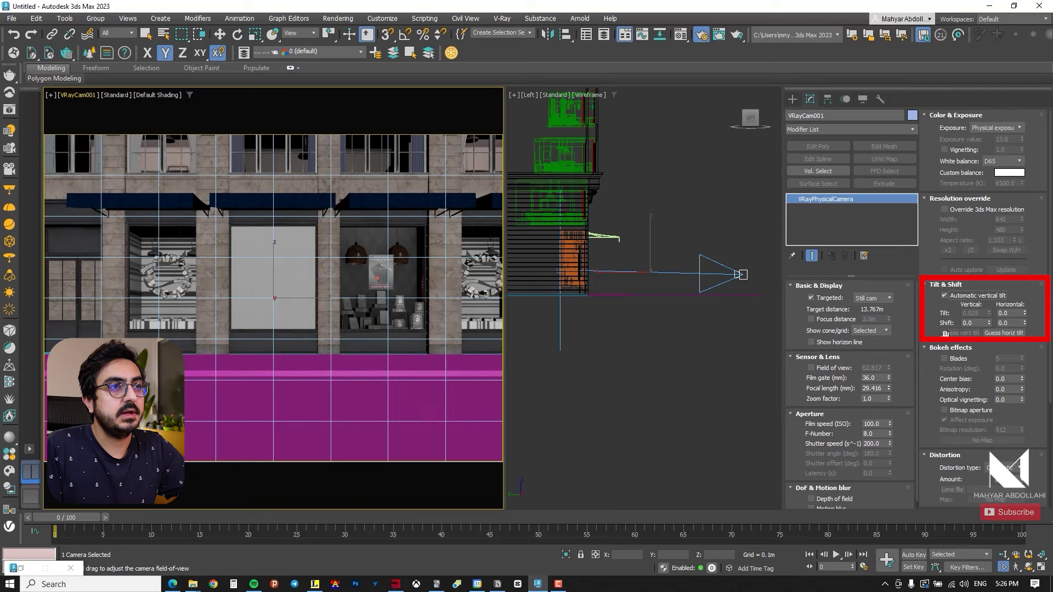
pyautogui.click(997, 333)
pyautogui.click(620, 375)
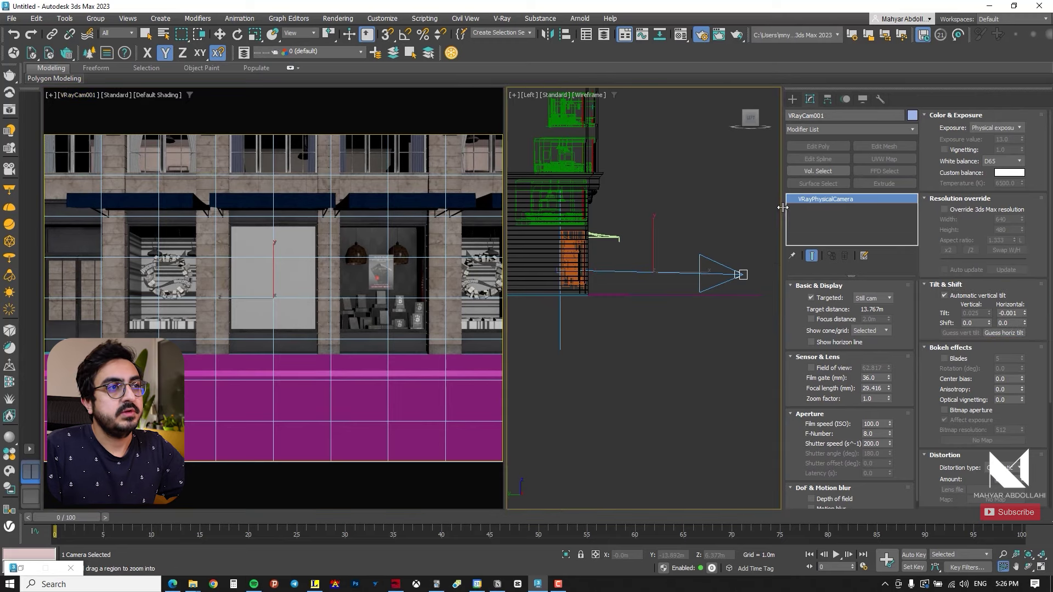
pyautogui.moveTo(783, 207); pyautogui.dragTo(947, 208)
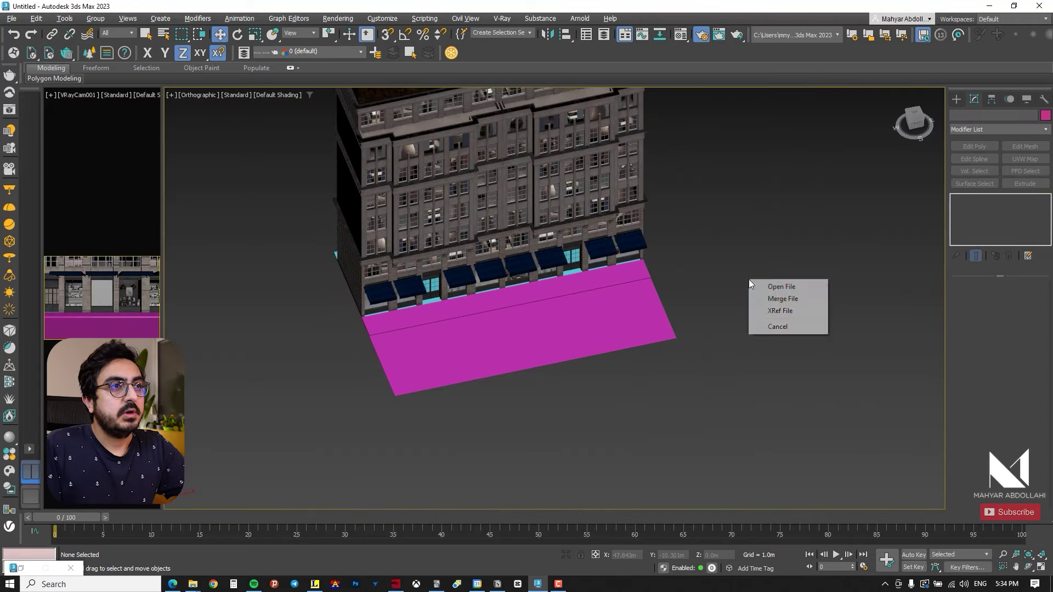
# Step: Merge the dark car model into the scene and move it onto the road slab in front of the building
pyautogui.click(771, 299)
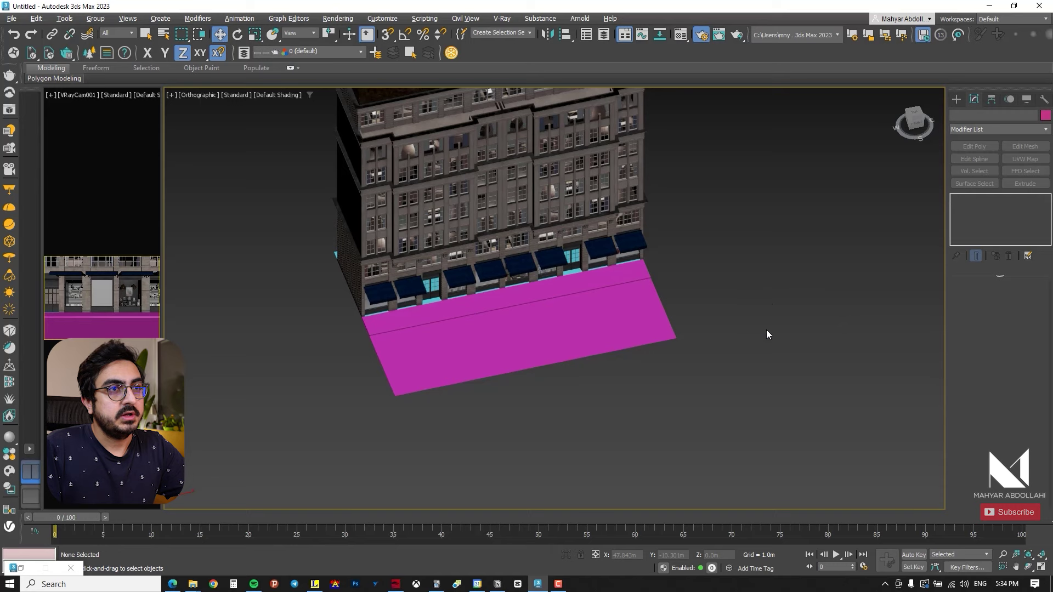
pyautogui.click(220, 35)
pyautogui.scroll(2, 487, 276)
pyautogui.moveTo(476, 279); pyautogui.dragTo(645, 334)
# Step: Group all parts of the dark car under the default group name
pyautogui.click(95, 18)
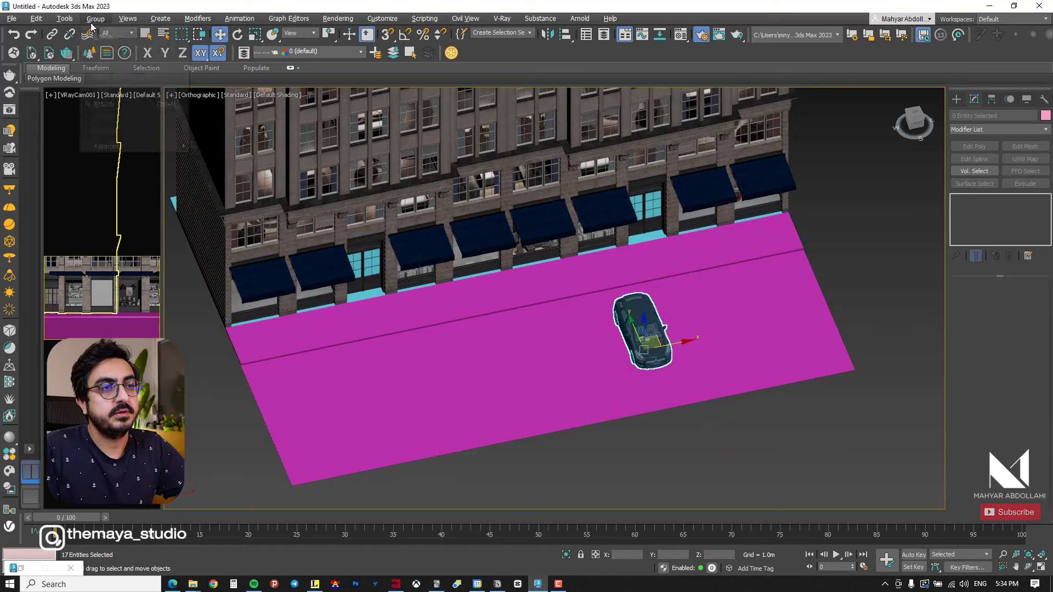
pyautogui.click(102, 32)
pyautogui.click(545, 313)
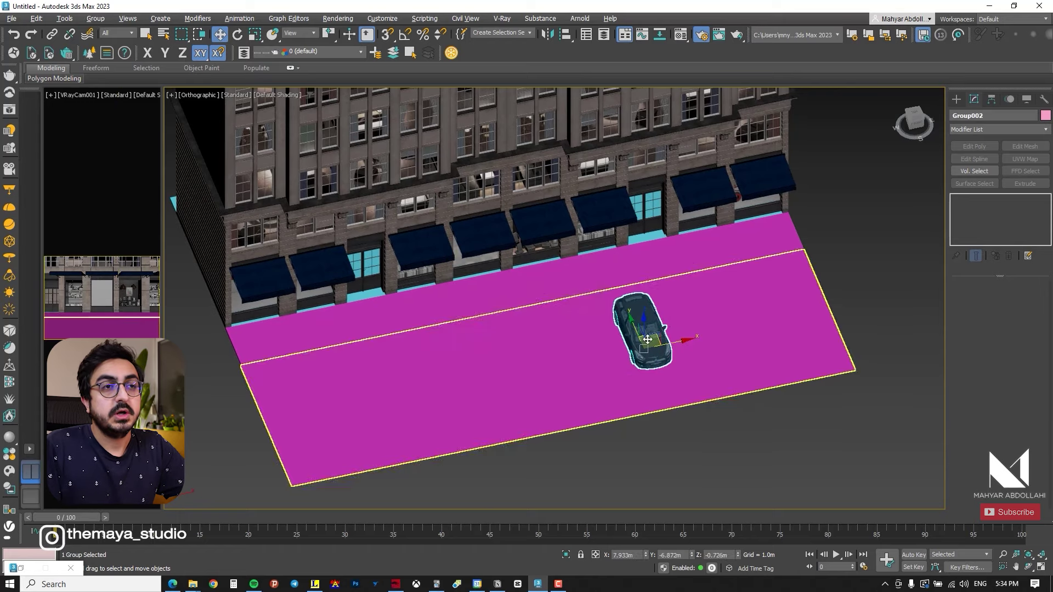
# Step: Raise the car group along Z by about 0.02 m so its wheels rest on the road surface
pyautogui.scroll(5, 646, 335)
pyautogui.moveTo(646, 339)
pyautogui.keyDown('alt'); pyautogui.mouseDown(button='middle')
pyautogui.moveTo(668, 277)
pyautogui.moveTo(659, 326)
pyautogui.mouseUp(button='middle'); pyautogui.keyUp('alt')
pyautogui.scroll(8, 701, 329)
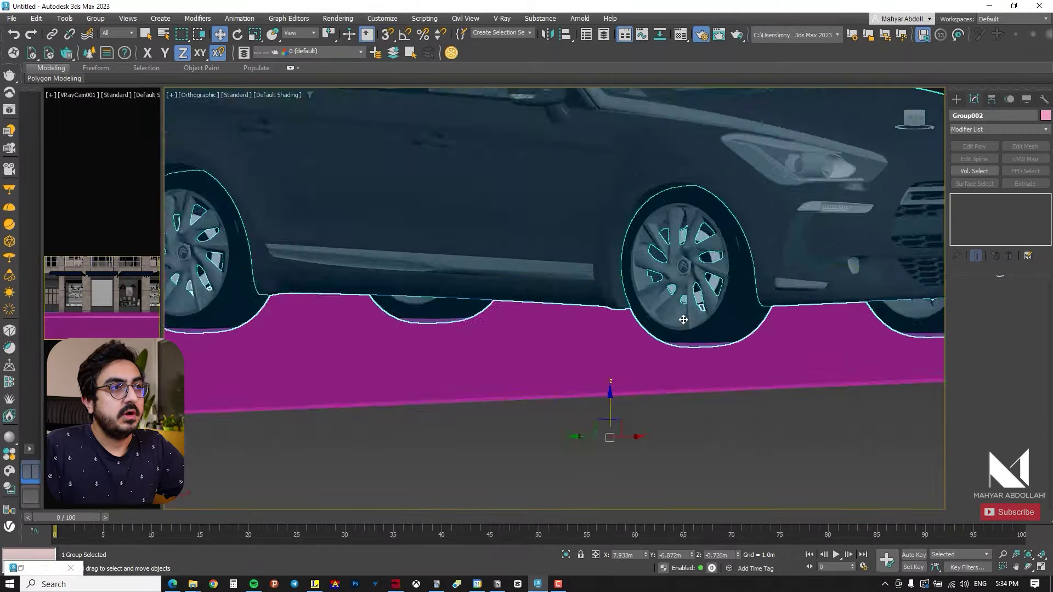
pyautogui.press('s')
pyautogui.scroll(-8, 700, 329)
pyautogui.moveTo(701, 329); pyautogui.dragTo(726, 343)
pyautogui.press('s')
pyautogui.scroll(4, 568, 260)
pyautogui.scroll(2, 582, 230)
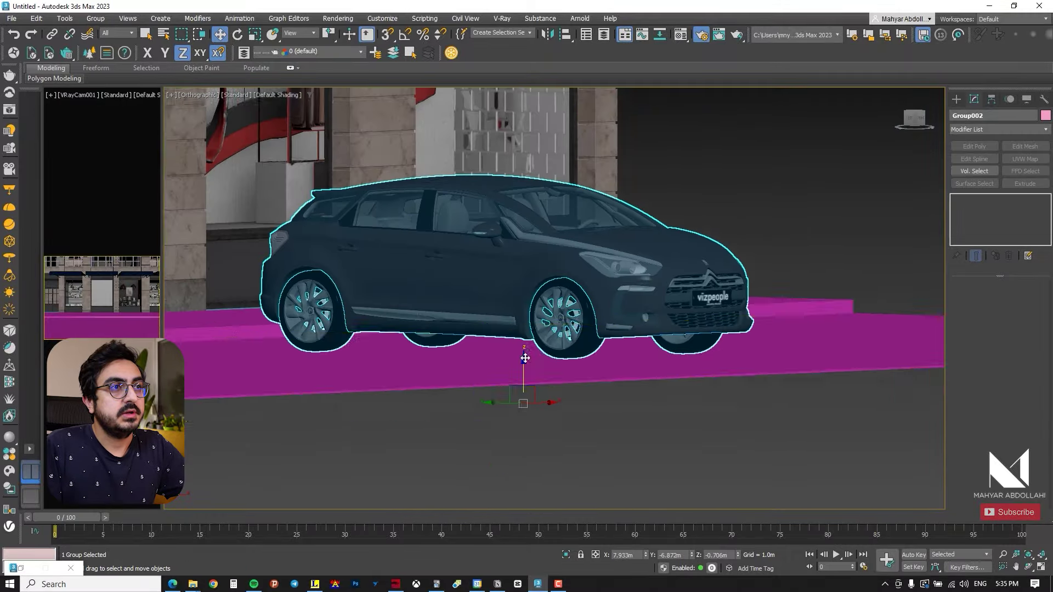
# Step: Rotate the dark car by 90 degrees about Z to align it with the street
pyautogui.keyDown('alt'); pyautogui.moveTo(525, 356); pyautogui.dragTo(543, 417, button='middle'); pyautogui.keyUp('alt')
pyautogui.scroll(-8, 543, 351)
pyautogui.rightClick(237, 34)
pyautogui.doubleClick(795, 217)
pyautogui.write('90')
pyautogui.press('Return')
pyautogui.click(220, 34)
# Step: Park the dark car beside the sidewalk to the left of the empty window, at about X -4.1 m, Y -4.44 m
pyautogui.moveTo(543, 340); pyautogui.dragTo(394, 357)
pyautogui.moveTo(162, 296); pyautogui.dragTo(471, 287)
pyautogui.press('t')
pyautogui.moveTo(730, 167); pyautogui.dragTo(730, 113)
pyautogui.scroll(4, 672, 345)
pyautogui.moveTo(664, 294); pyautogui.dragTo(700, 346)
pyautogui.press('u')
# Step: Merge the red car with skis from File Explorer and move it onto the road, ahead of the dark car
pyautogui.hotkey('alt', 'Tab')
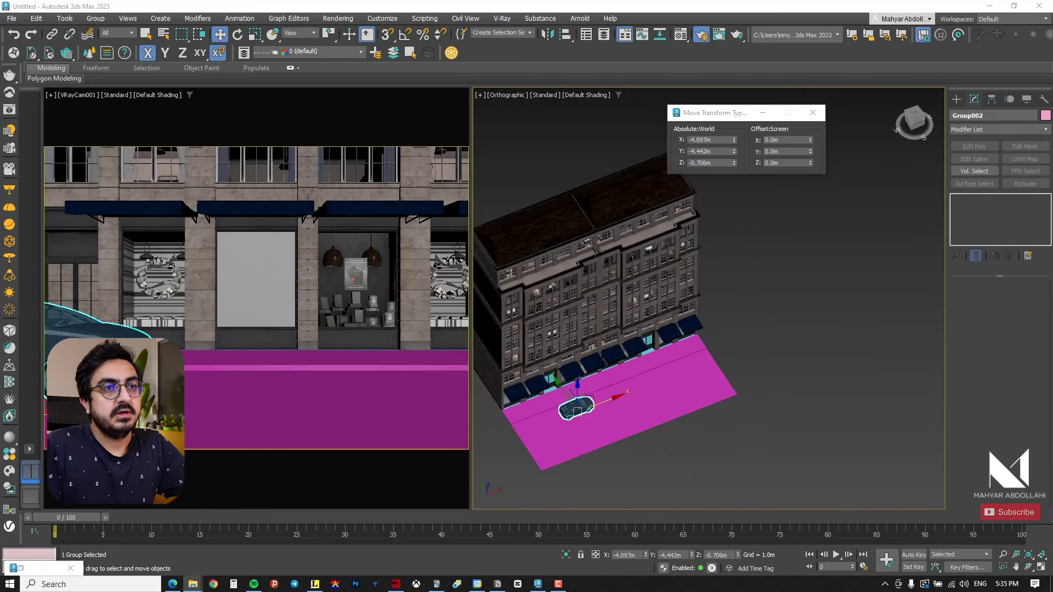
pyautogui.rightClick(794, 326)
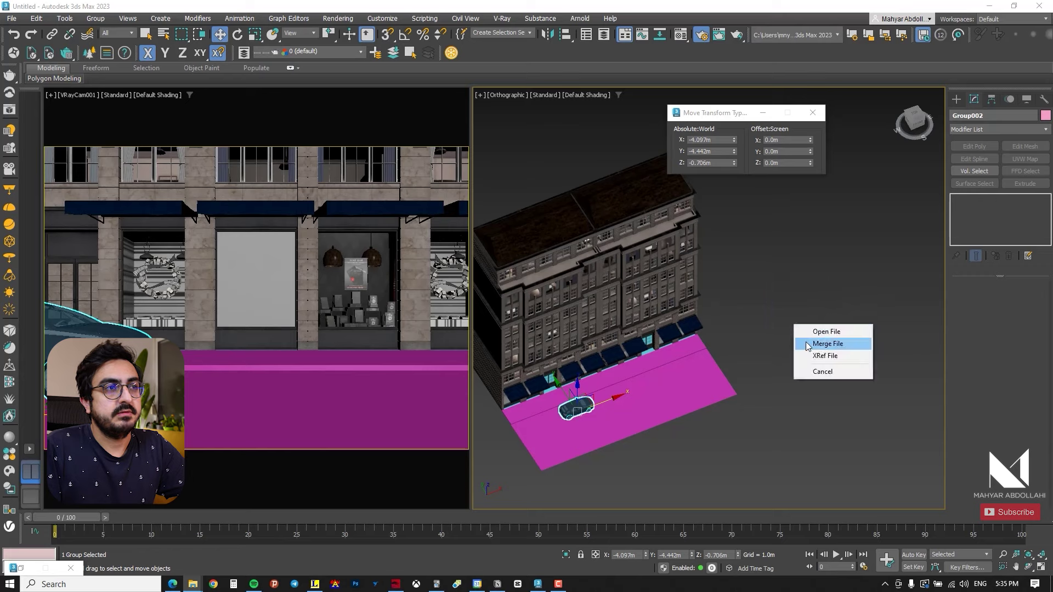
pyautogui.click(833, 345)
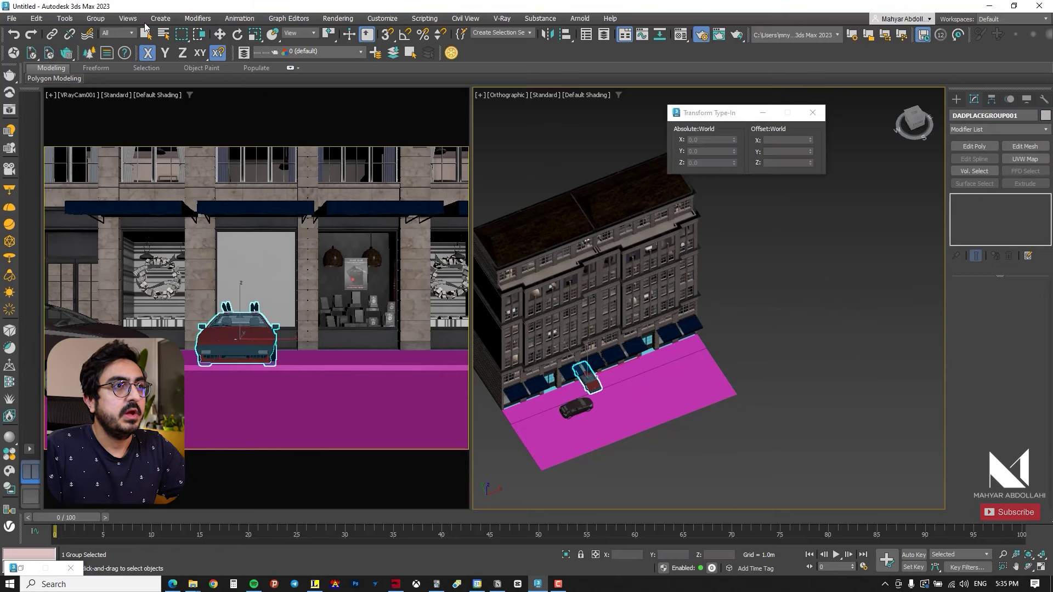
pyautogui.moveTo(796, 301); pyautogui.dragTo(820, 294, button='middle')
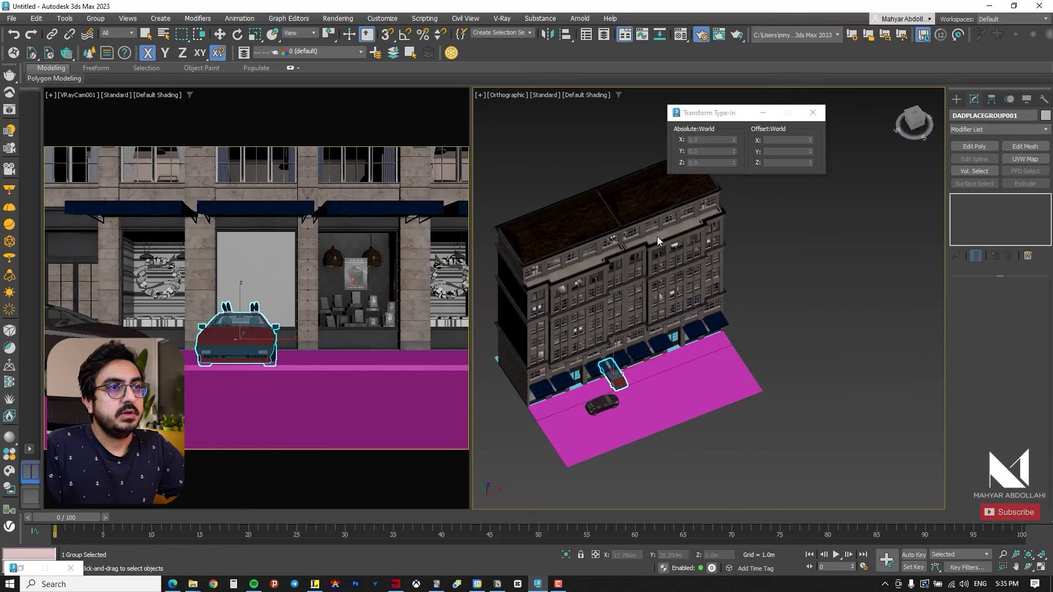
pyautogui.moveTo(662, 326); pyautogui.dragTo(702, 296, button='middle')
pyautogui.press('w')
pyautogui.scroll(2, 664, 344)
pyautogui.moveTo(659, 334); pyautogui.dragTo(707, 356)
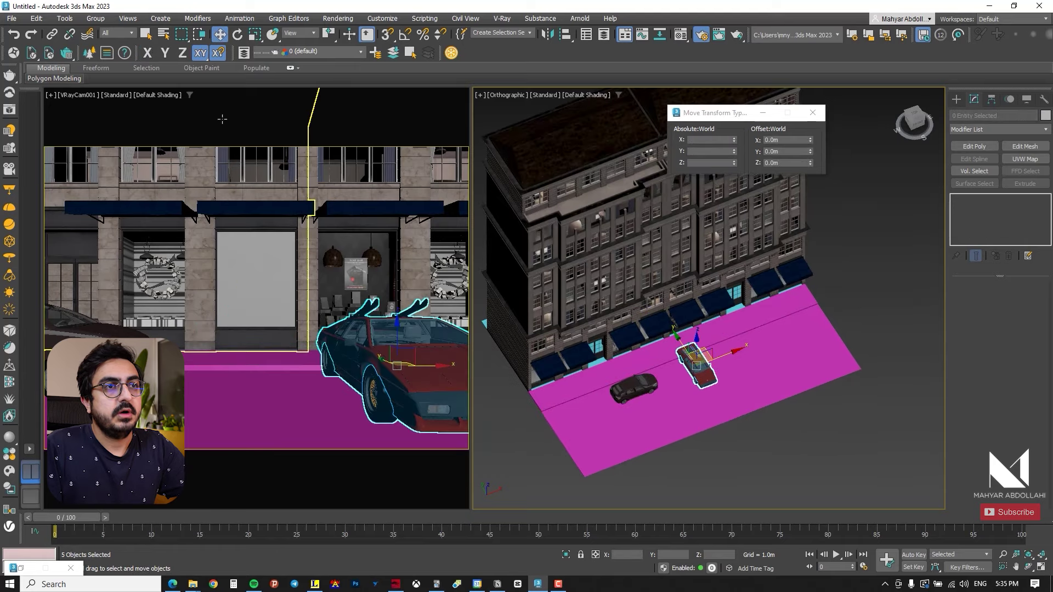
# Step: Group the red car's parts under the default name and rotate the group 90 degrees about Z
pyautogui.click(94, 18)
pyautogui.click(94, 88)
pyautogui.press('e')
pyautogui.doubleClick(784, 163)
pyautogui.write('90')
pyautogui.press('Return')
pyautogui.press('w')
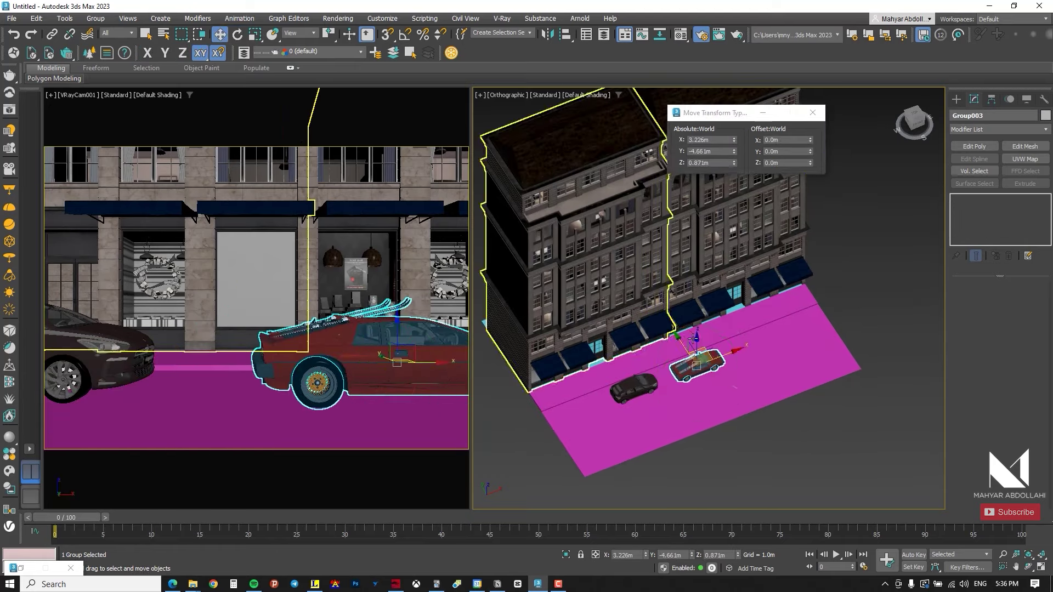
# Step: Move the red car along X to about 5.03 m, away from the empty shop window
pyautogui.press('t')
pyautogui.moveTo(740, 348); pyautogui.dragTo(784, 348)
pyautogui.click(825, 340)
pyautogui.keyDown('alt'); pyautogui.moveTo(784, 347); pyautogui.dragTo(883, 345, button='middle'); pyautogui.keyUp('alt')
# Step: Shift both parked cars along Y closer to the sidewalk edge, placing the red one at about -3.91 m
pyautogui.click(693, 391)
pyautogui.keyDown('ctrl'); pyautogui.click(735, 247); pyautogui.keyUp('ctrl')
pyautogui.moveTo(707, 355); pyautogui.dragTo(684, 355)
pyautogui.click(729, 251)
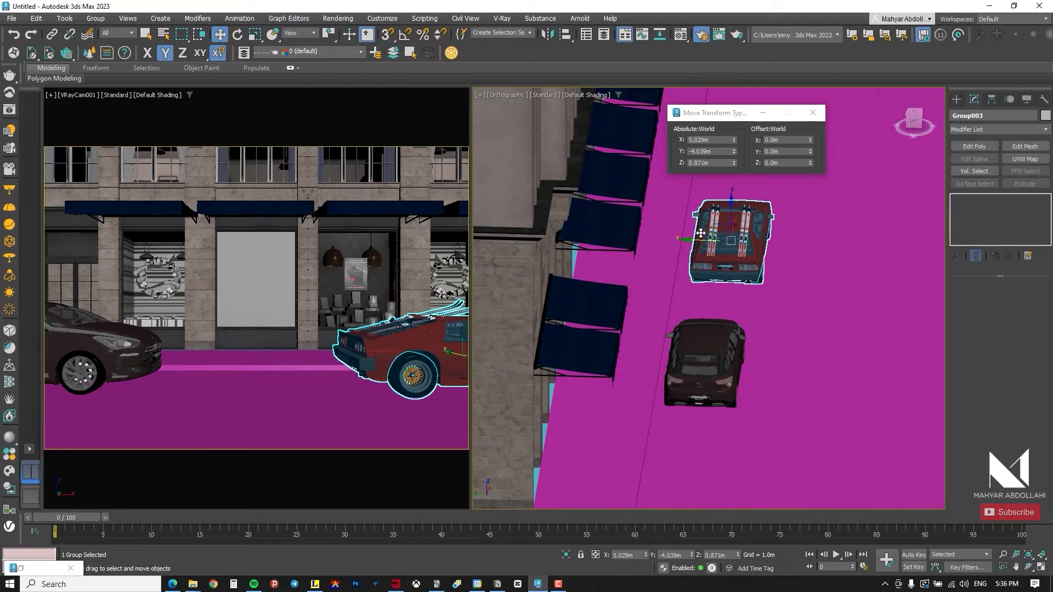
pyautogui.click(701, 356)
pyautogui.keyDown('alt'); pyautogui.moveTo(701, 357); pyautogui.dragTo(693, 395, button='middle'); pyautogui.keyUp('alt')
pyautogui.click(752, 329)
pyautogui.scroll(4, 728, 329)
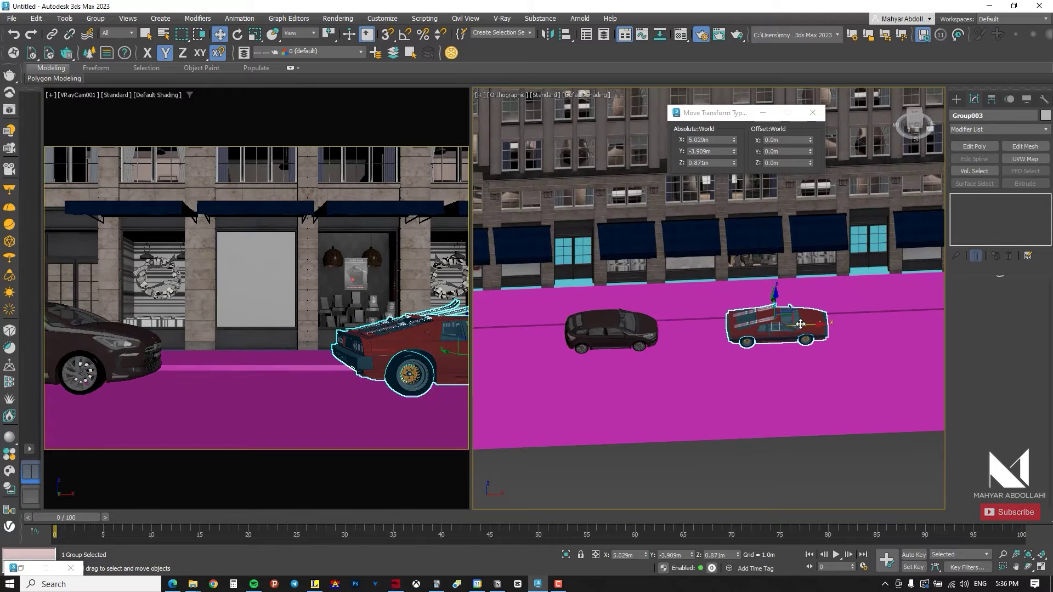
pyautogui.moveTo(800, 324); pyautogui.dragTo(800, 324)
# Step: Draw a vertex-snapped box along the sidewalk slab's front edge, 32.558 m wide with a height of -0.15 m
pyautogui.scroll(-3, 758, 339)
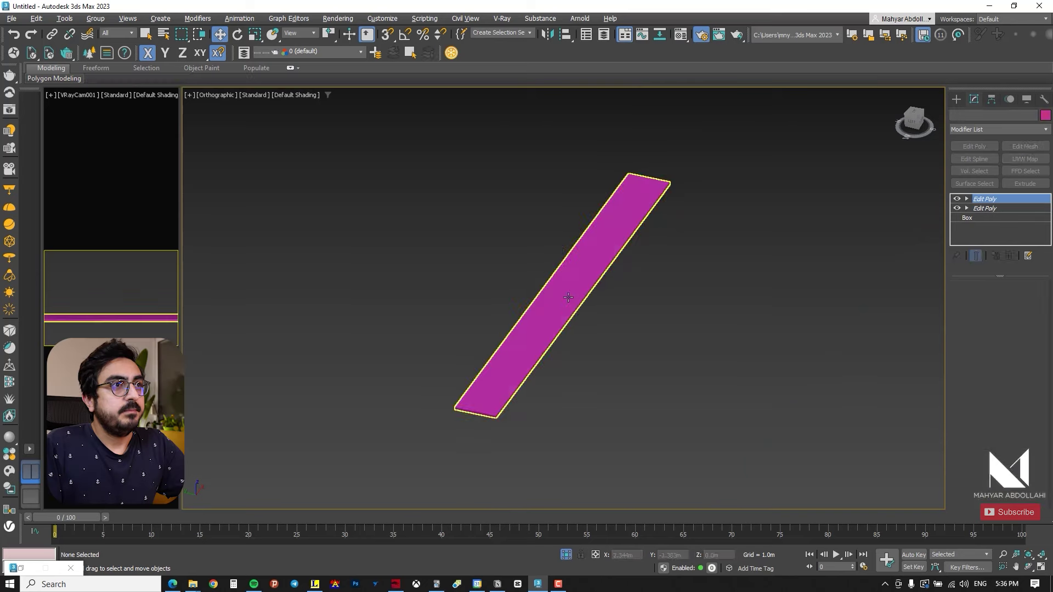
pyautogui.press('t')
pyautogui.click(957, 100)
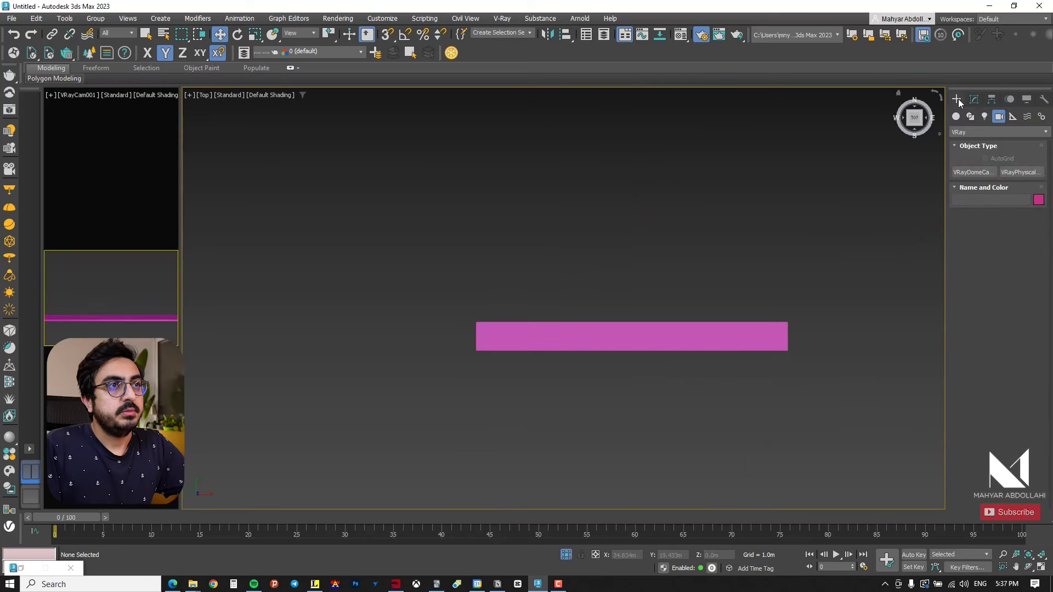
pyautogui.click(957, 116)
pyautogui.click(974, 172)
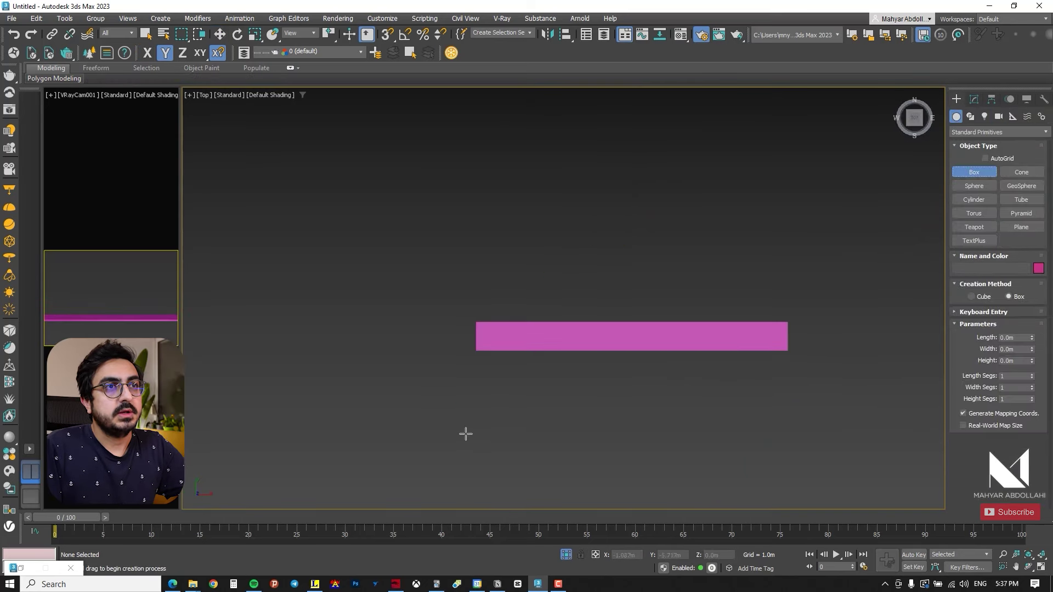
pyautogui.press('s')
pyautogui.moveTo(478, 351); pyautogui.dragTo(785, 351)
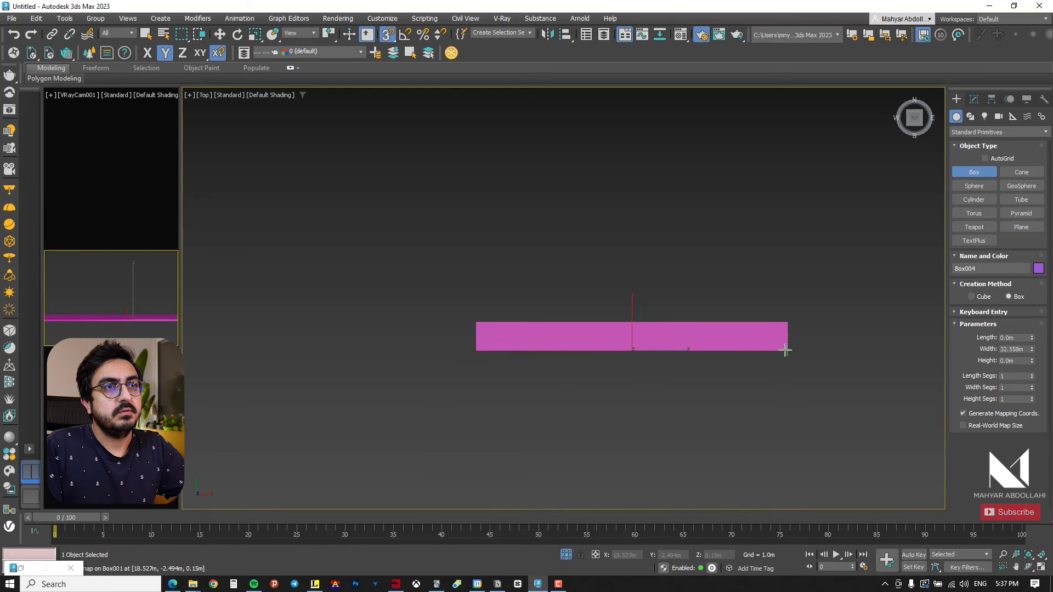
pyautogui.moveTo(804, 360); pyautogui.dragTo(775, 336, button='middle')
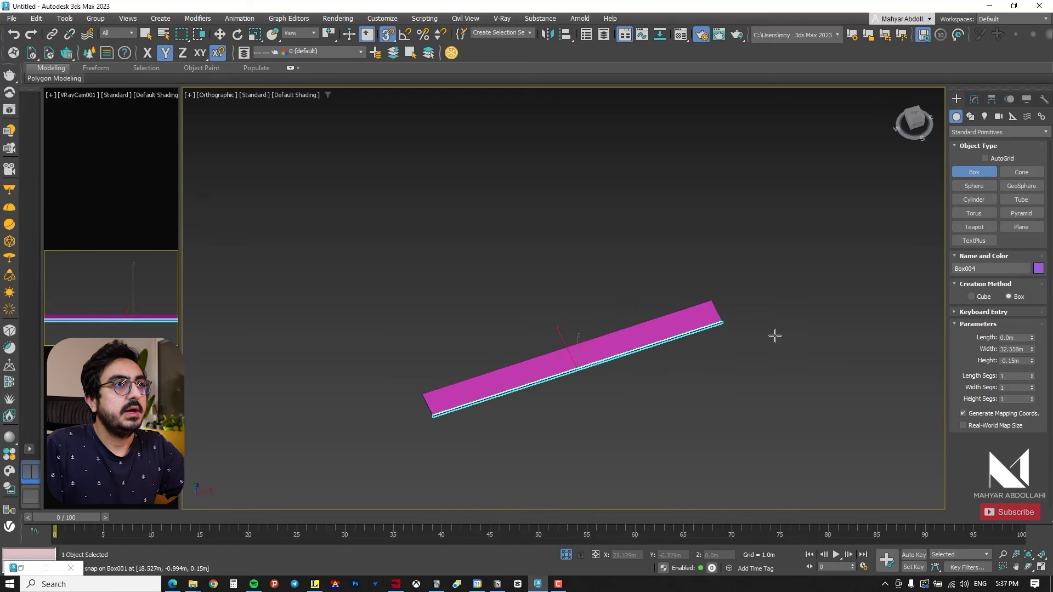
# Step: Set the new edge box's length to 0.2 m
pyautogui.click(1024, 336)
pyautogui.write('0.1')
pyautogui.press('Return')
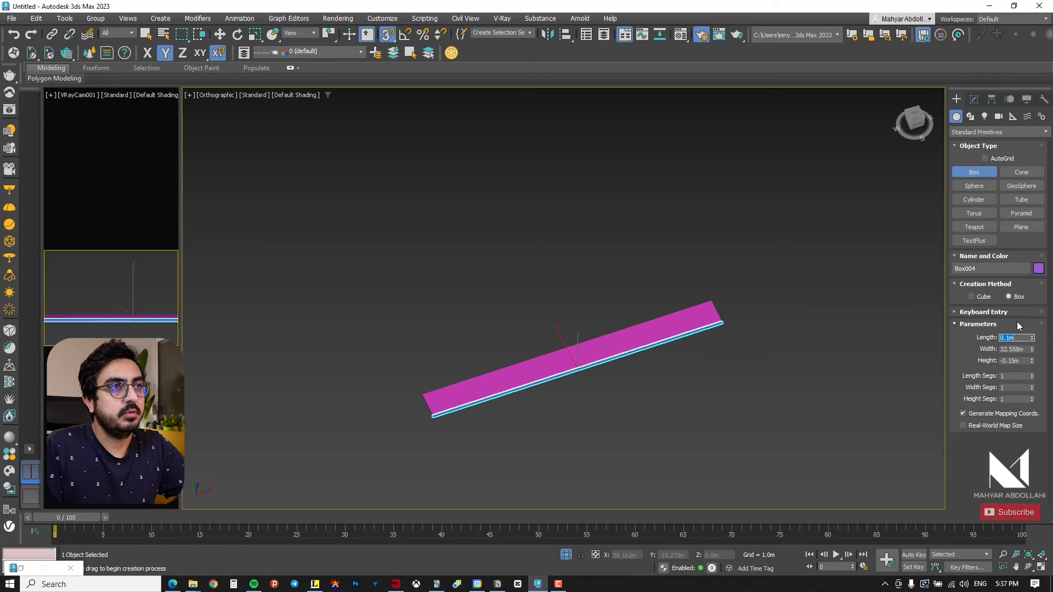
pyautogui.write('0.2')
pyautogui.press('Return')
pyautogui.scroll(5, 559, 401)
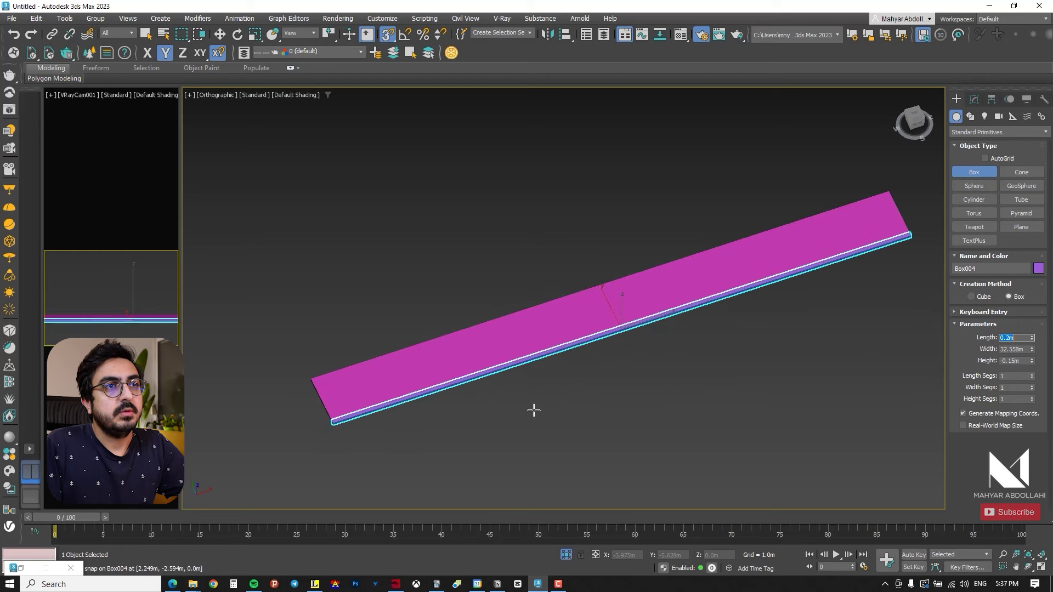
# Step: Move the edge box along Y and snap it flush against the sidewalk slab's front face
pyautogui.press('w')
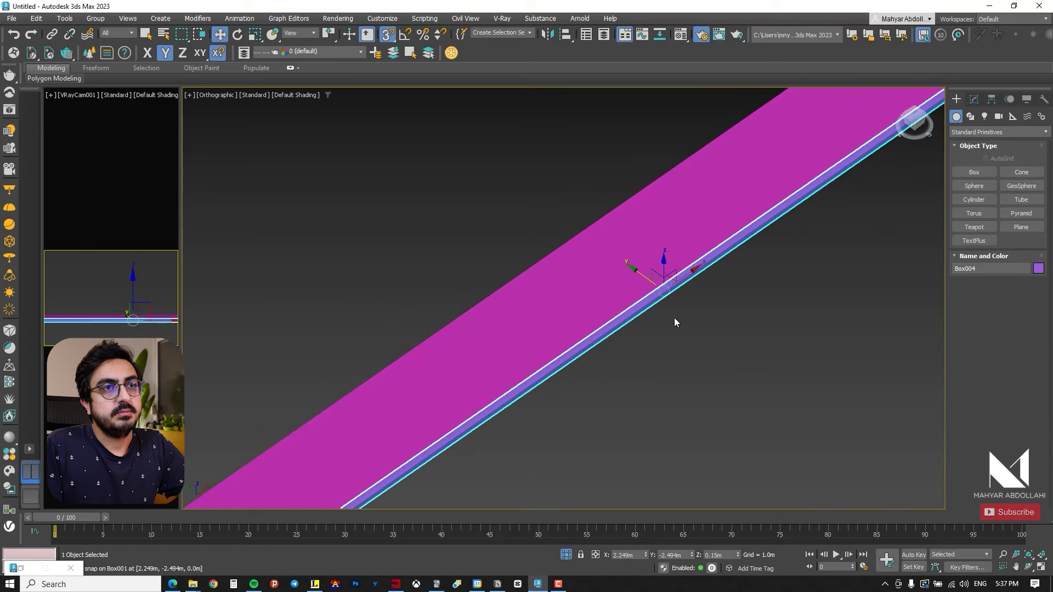
pyautogui.press('s')
pyautogui.moveTo(674, 320); pyautogui.dragTo(694, 233, button='middle')
pyautogui.moveTo(680, 196); pyautogui.dragTo(725, 228)
pyautogui.moveTo(385, 502); pyautogui.dragTo(491, 366, button='middle')
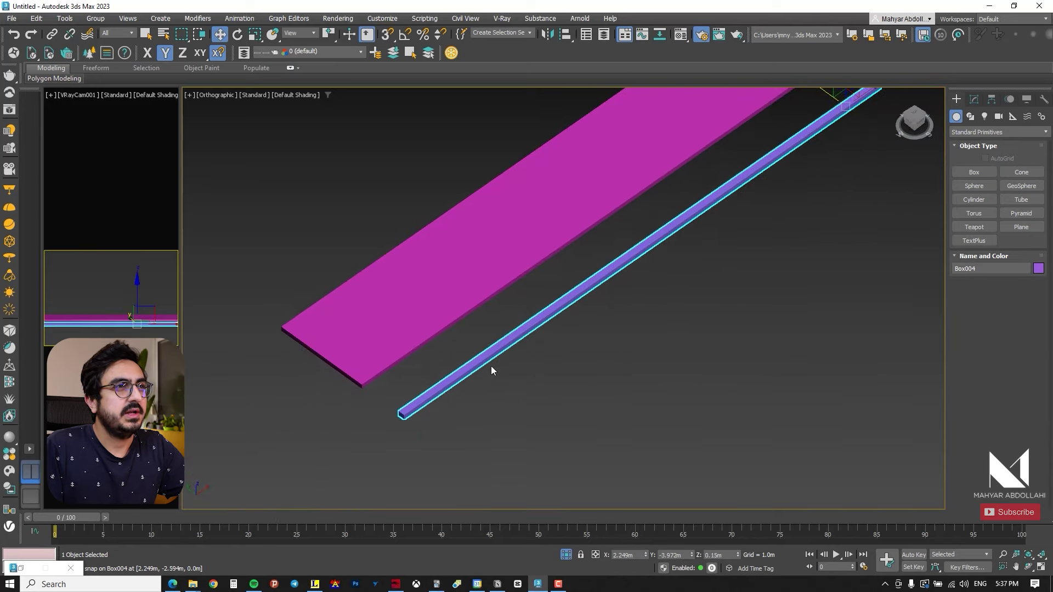
pyautogui.scroll(5, 392, 408)
pyautogui.moveTo(445, 378); pyautogui.dragTo(307, 295)
pyautogui.scroll(-3, 564, 388)
# Step: Set the edge box's height to -0.17 m and raise it 0.02 m, snapping its base to the slab's lower corner
pyautogui.click(974, 100)
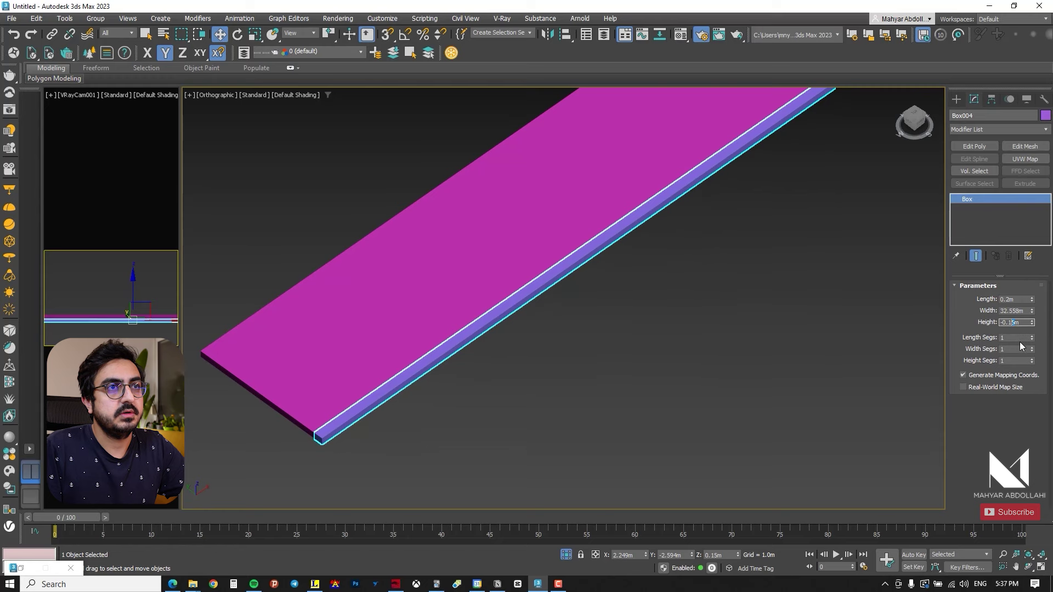
pyautogui.scroll(-5, 576, 386)
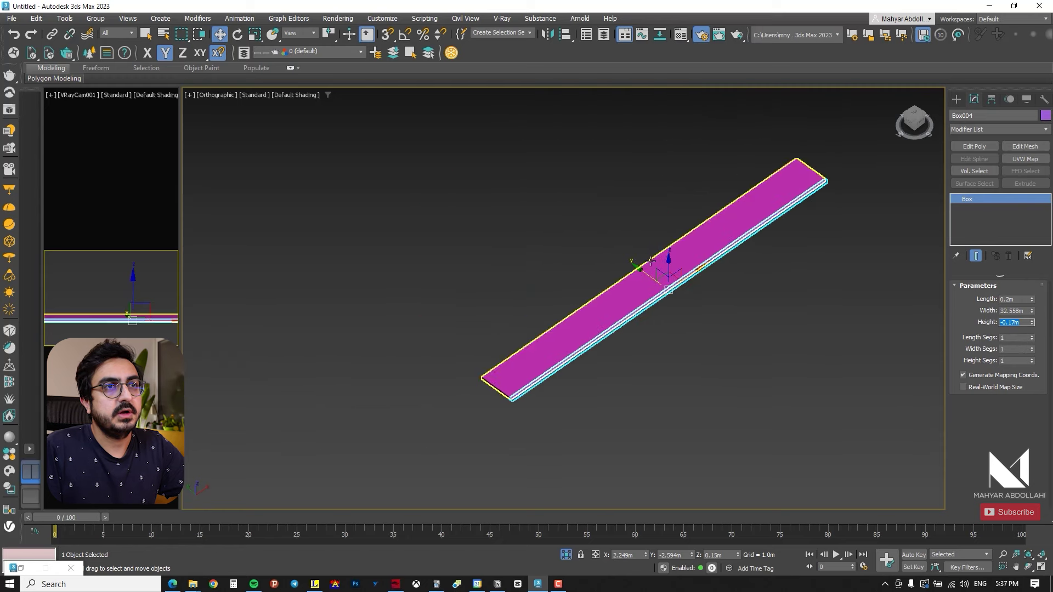
pyautogui.press('F7')
pyautogui.scroll(6, 538, 369)
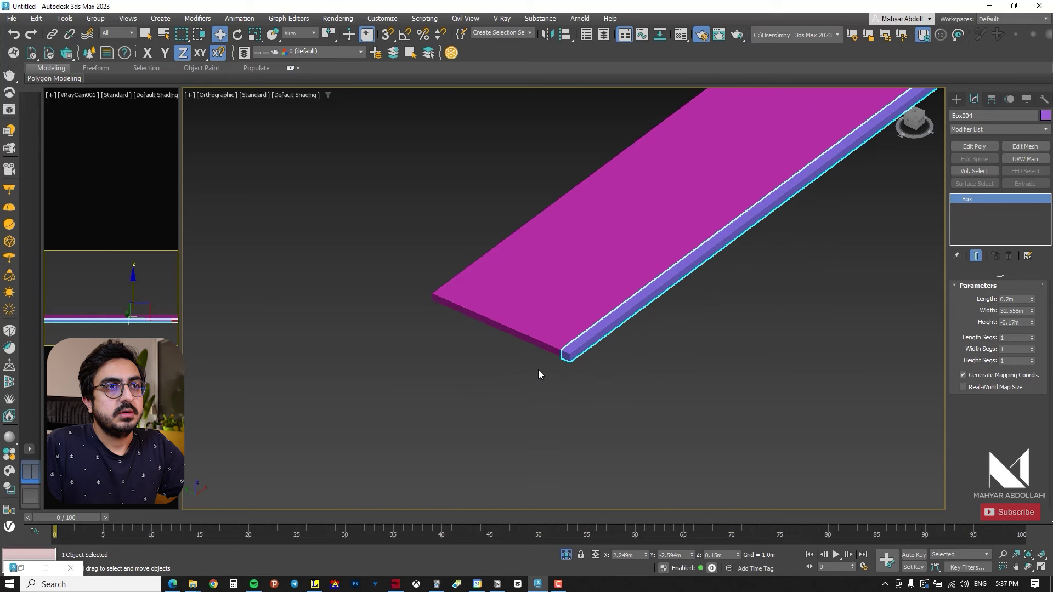
pyautogui.press('s')
pyautogui.moveTo(605, 335); pyautogui.dragTo(604, 332)
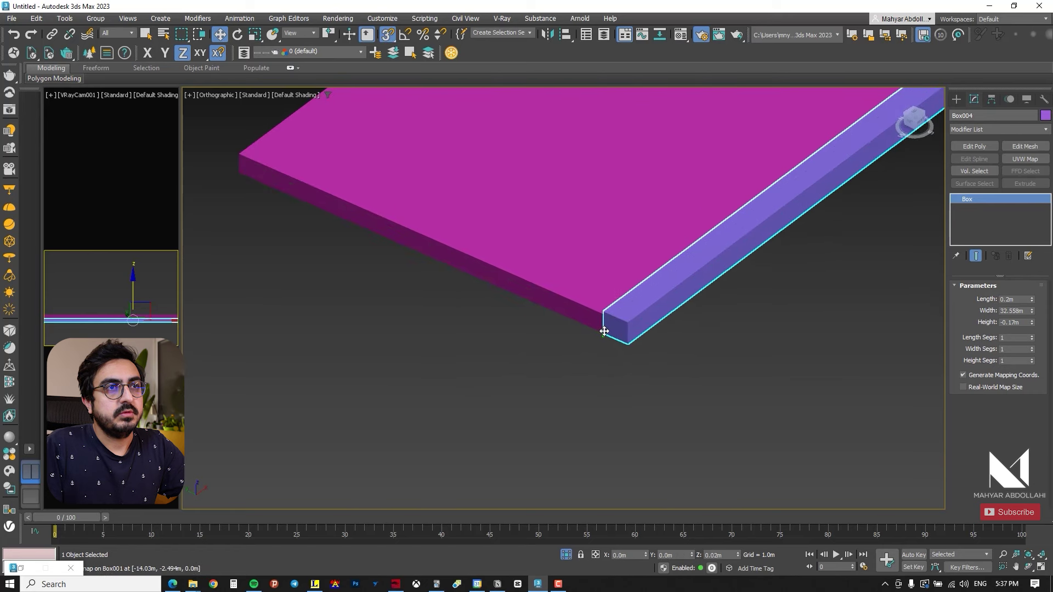
pyautogui.moveTo(705, 325); pyautogui.dragTo(613, 435, button='middle')
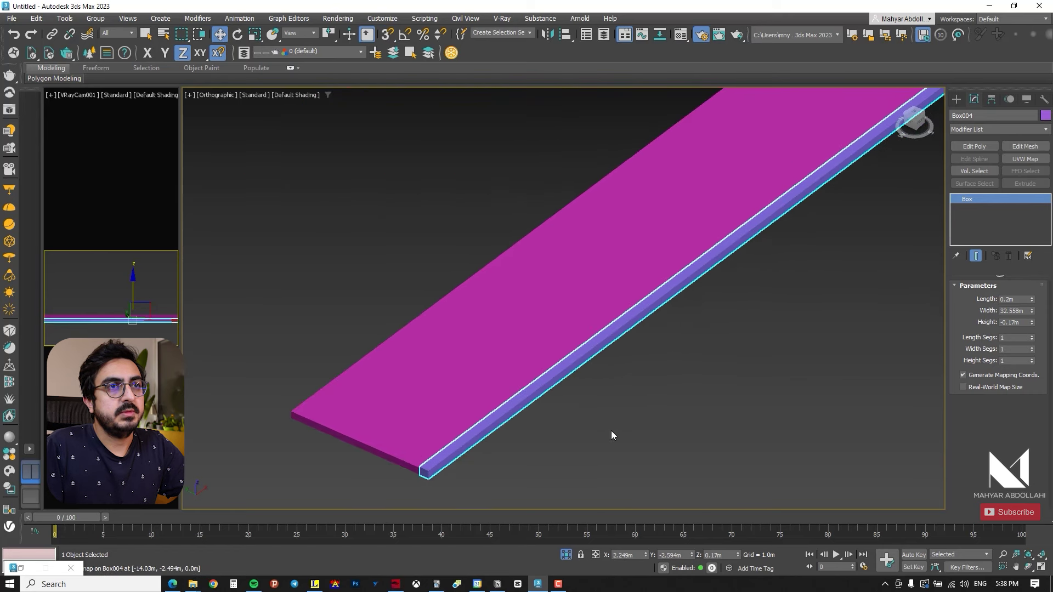
# Step: Turn on edged faces and divide the kerb box into 70 width segments
pyautogui.press('F4')
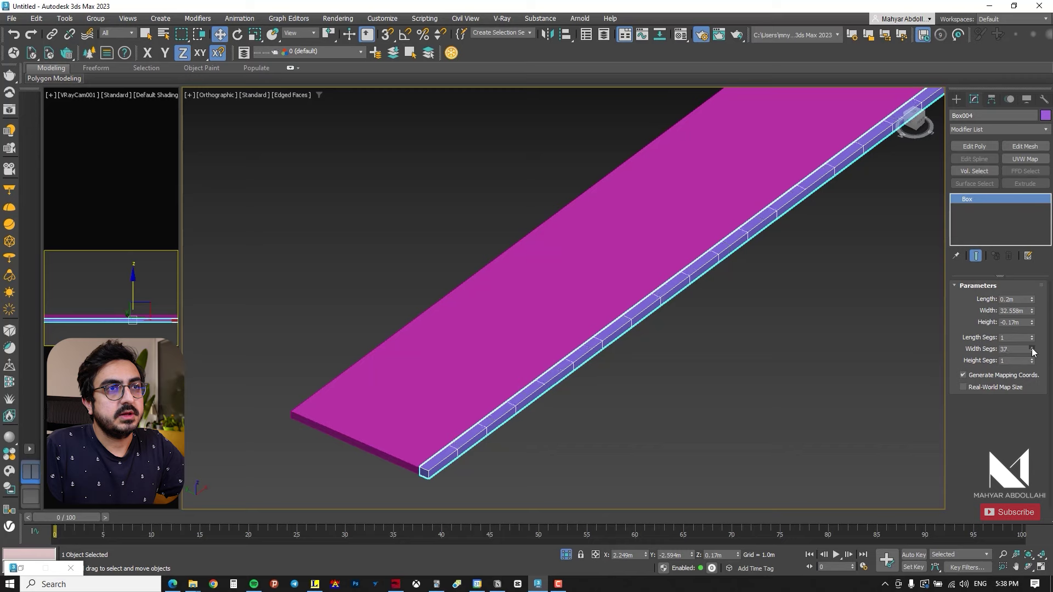
pyautogui.moveTo(1031, 348); pyautogui.dragTo(1032, 342)
pyautogui.scroll(-5, 731, 326)
pyautogui.moveTo(732, 325)
pyautogui.keyDown('alt'); pyautogui.mouseDown(button='middle')
pyautogui.moveTo(692, 310)
pyautogui.moveTo(740, 313)
pyautogui.mouseUp(button='middle'); pyautogui.keyUp('alt')
pyautogui.scroll(4, 713, 310)
pyautogui.scroll(-3, 742, 313)
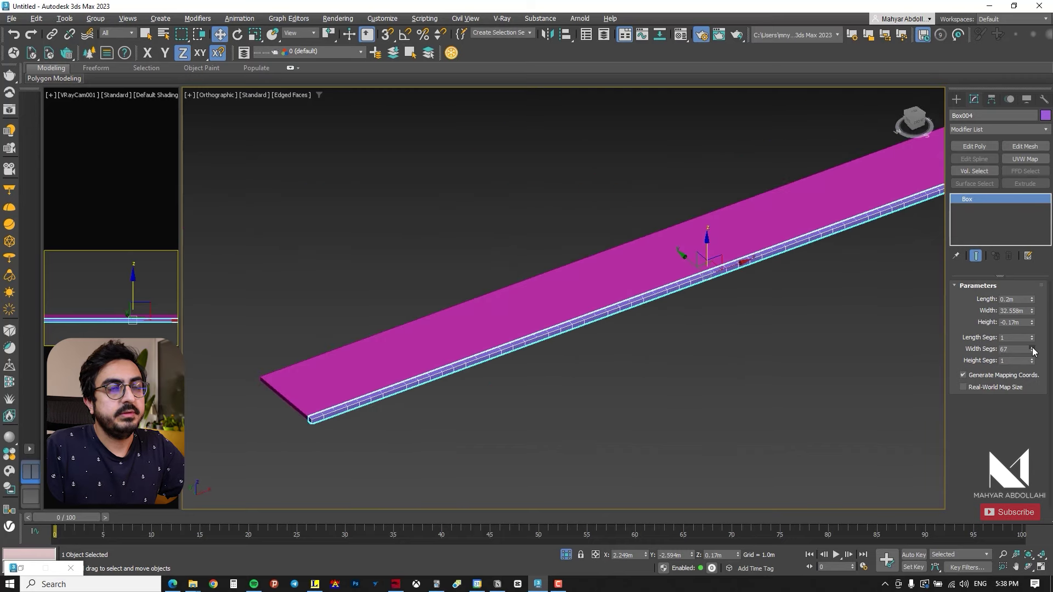
pyautogui.scroll(-3, 825, 343)
pyautogui.scroll(8, 676, 267)
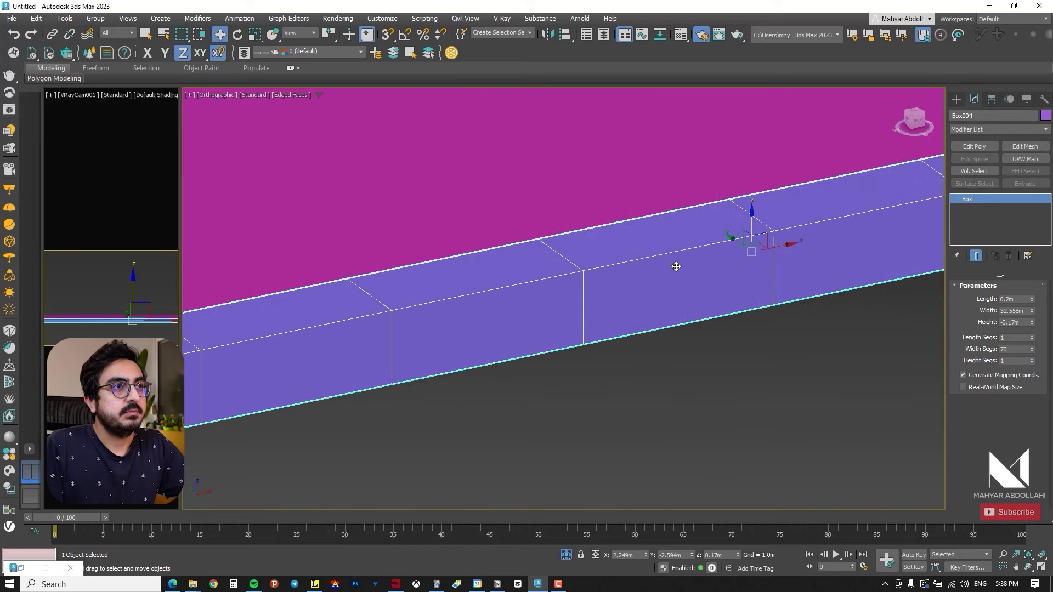
# Step: Add an Edit Poly modifier to the kerb and select all of its cross-section edges along the full length
pyautogui.click(975, 146)
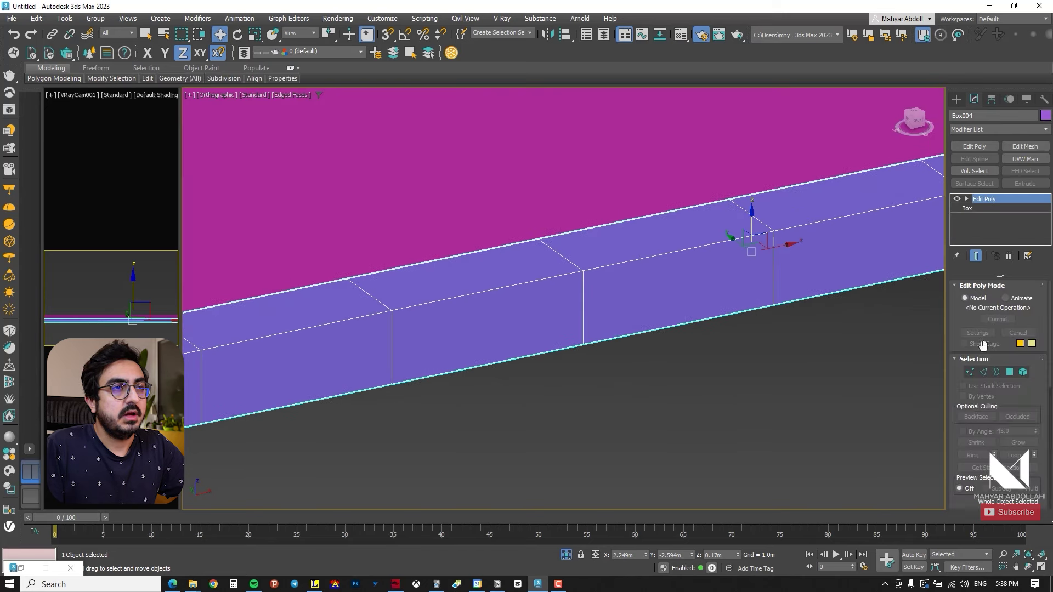
pyautogui.click(983, 373)
pyautogui.click(772, 247)
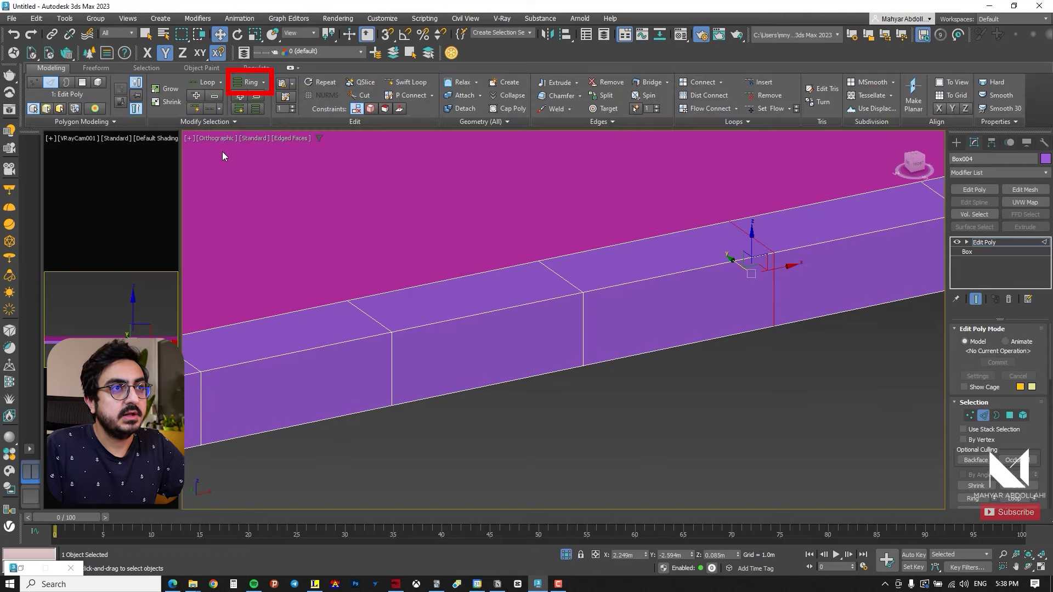
pyautogui.click(238, 86)
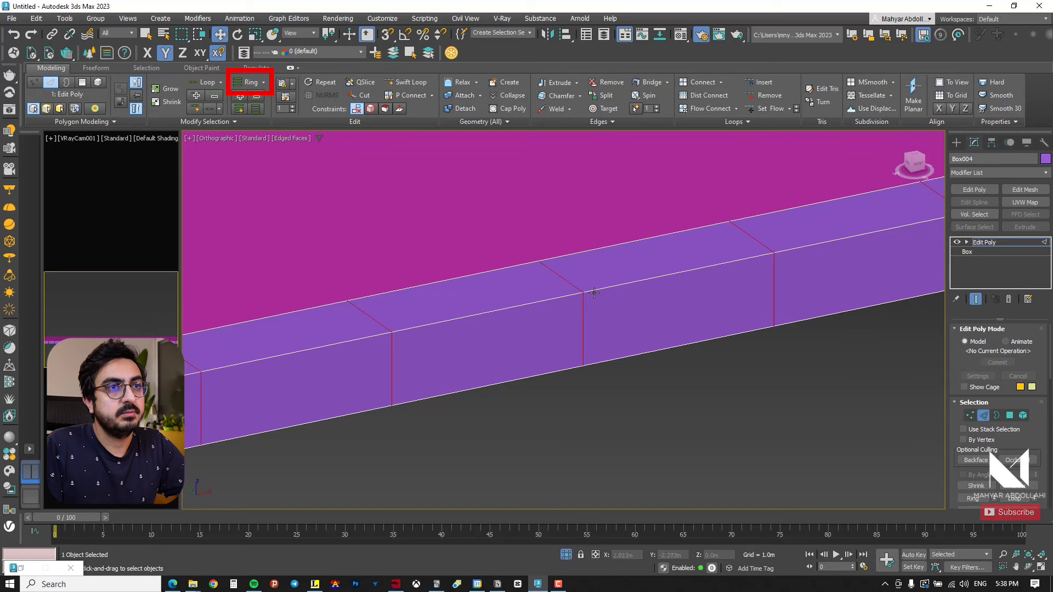
pyautogui.scroll(-12, 607, 305)
pyautogui.keyDown('alt'); pyautogui.moveTo(606, 305); pyautogui.dragTo(666, 309, button='middle'); pyautogui.keyUp('alt')
pyautogui.scroll(3, 631, 296)
pyautogui.scroll(5, 578, 327)
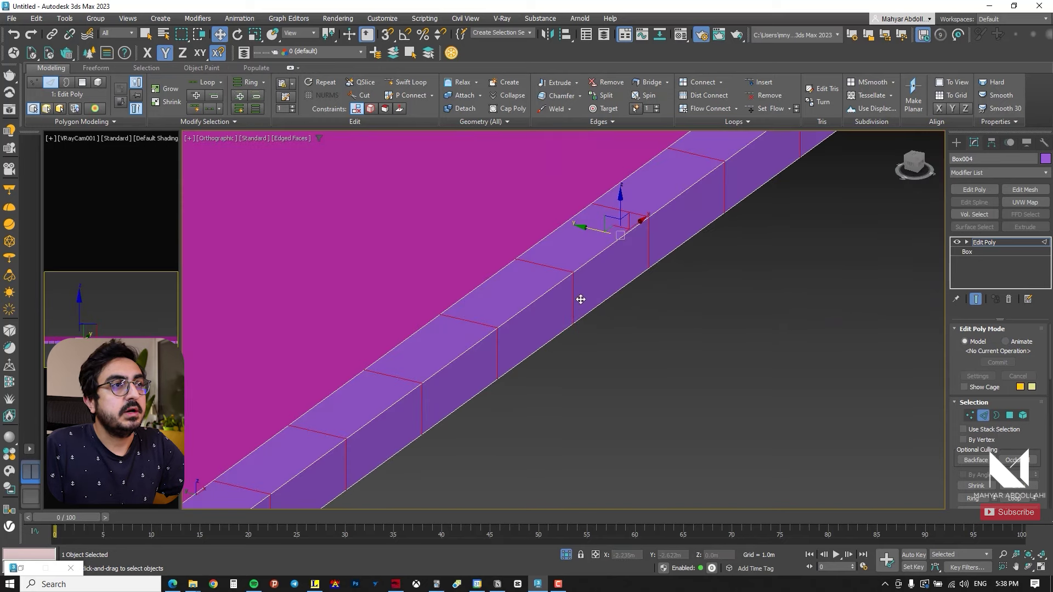
# Step: Extrude the selected kerb edges inward with a height of -0.011 m and a width of 0.006 m
pyautogui.keyDown('alt'); pyautogui.moveTo(580, 298); pyautogui.dragTo(510, 293, button='middle'); pyautogui.keyUp('alt')
pyautogui.moveTo(467, 218); pyautogui.dragTo(698, 437, button='middle')
pyautogui.scroll(2, 695, 437)
pyautogui.scroll(2, 596, 274)
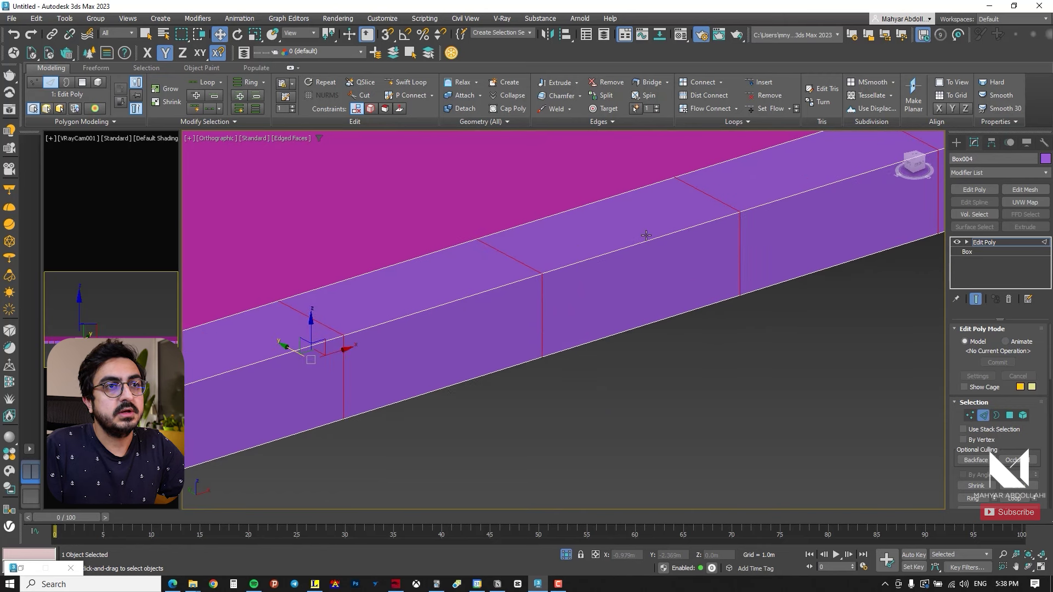
pyautogui.click(576, 82)
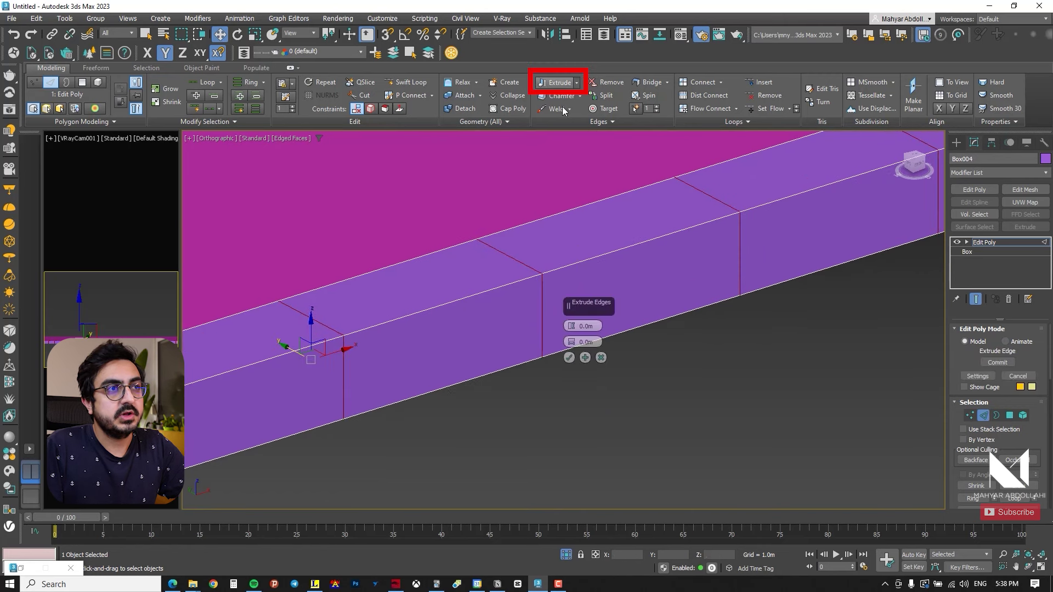
pyautogui.scroll(2, 512, 293)
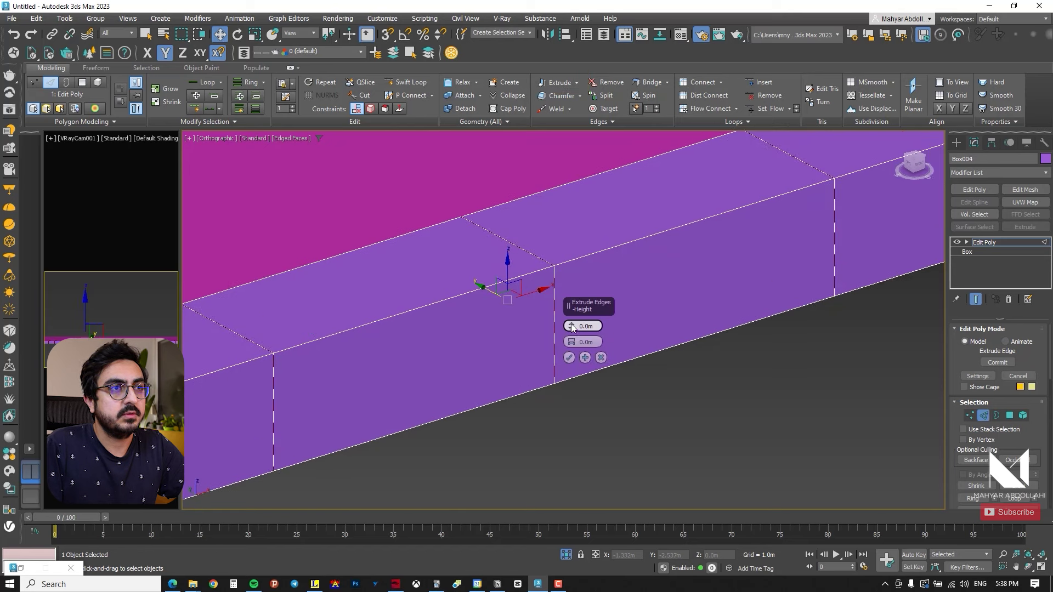
pyautogui.moveTo(572, 328); pyautogui.dragTo(571, 339)
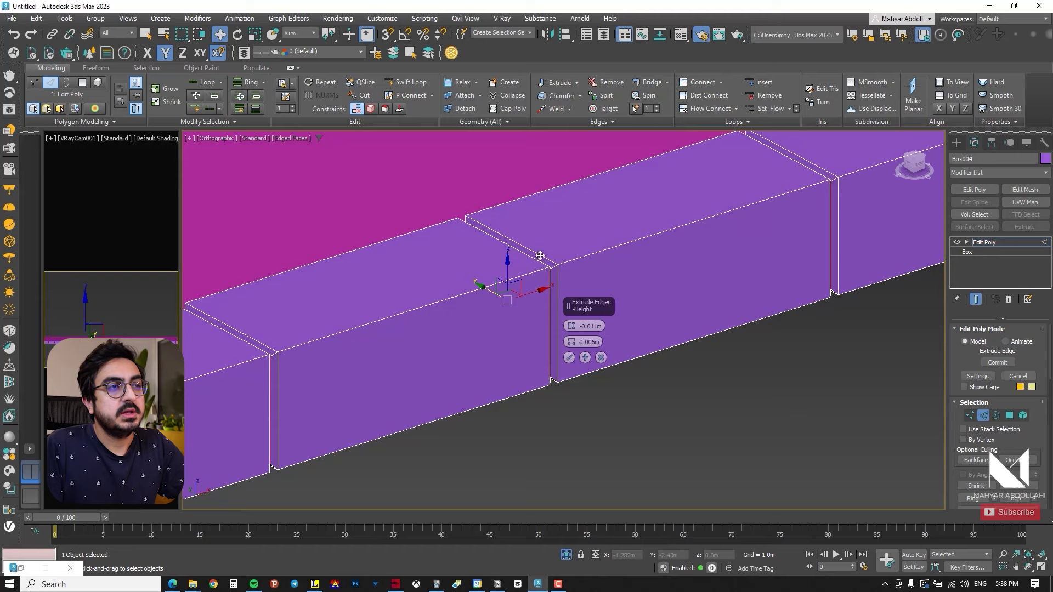
pyautogui.scroll(3, 540, 251)
pyautogui.scroll(4, 561, 283)
pyautogui.scroll(-3, 384, 268)
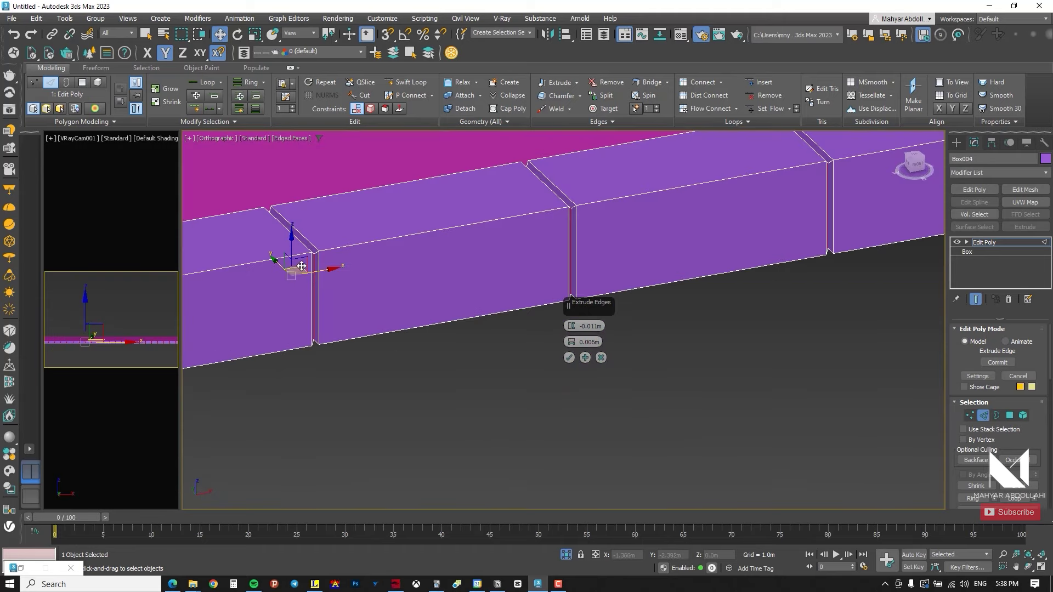
# Step: Adjust the edge extrusion to a height of -0.009 m and a width of about 0.003 m, apply it and leave edge editing
pyautogui.moveTo(573, 348); pyautogui.dragTo(573, 324)
pyautogui.scroll(-5, 376, 307)
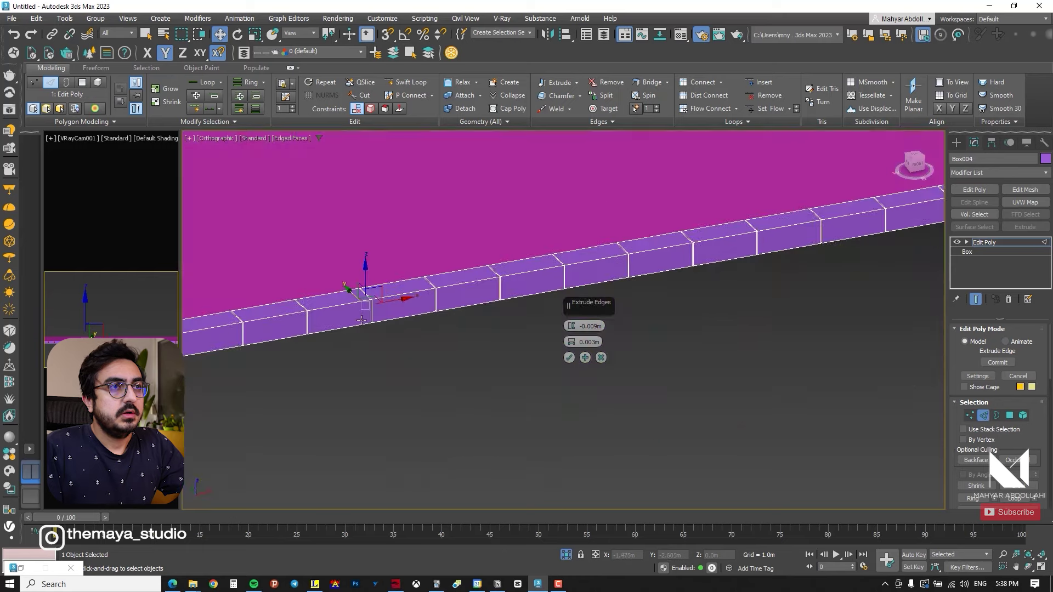
pyautogui.scroll(5, 334, 350)
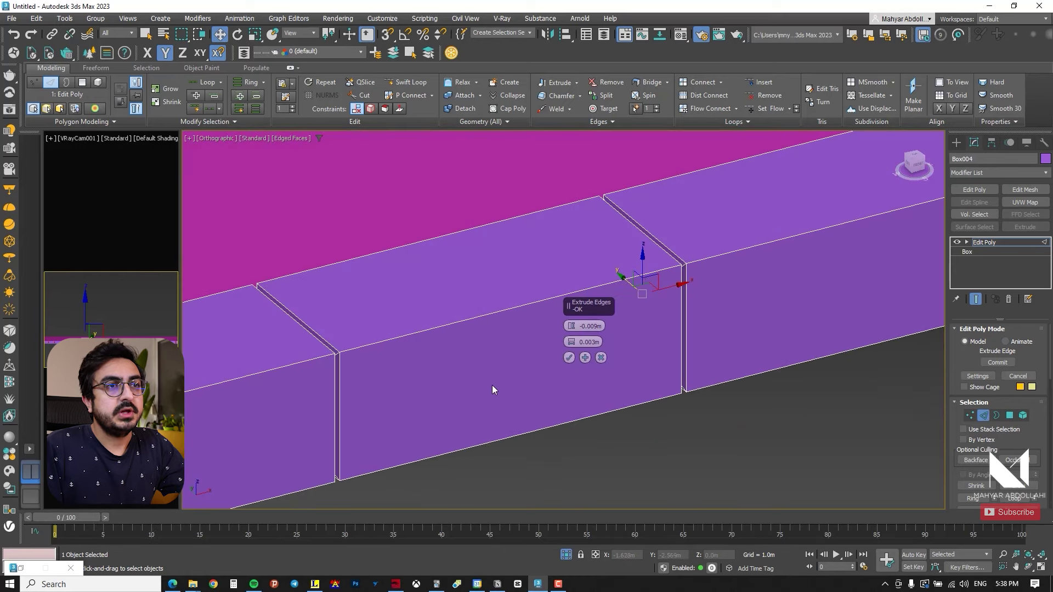
pyautogui.scroll(-5, 492, 385)
pyautogui.keyDown('alt'); pyautogui.moveTo(491, 385); pyautogui.dragTo(439, 378, button='middle'); pyautogui.keyUp('alt')
pyautogui.scroll(5, 433, 202)
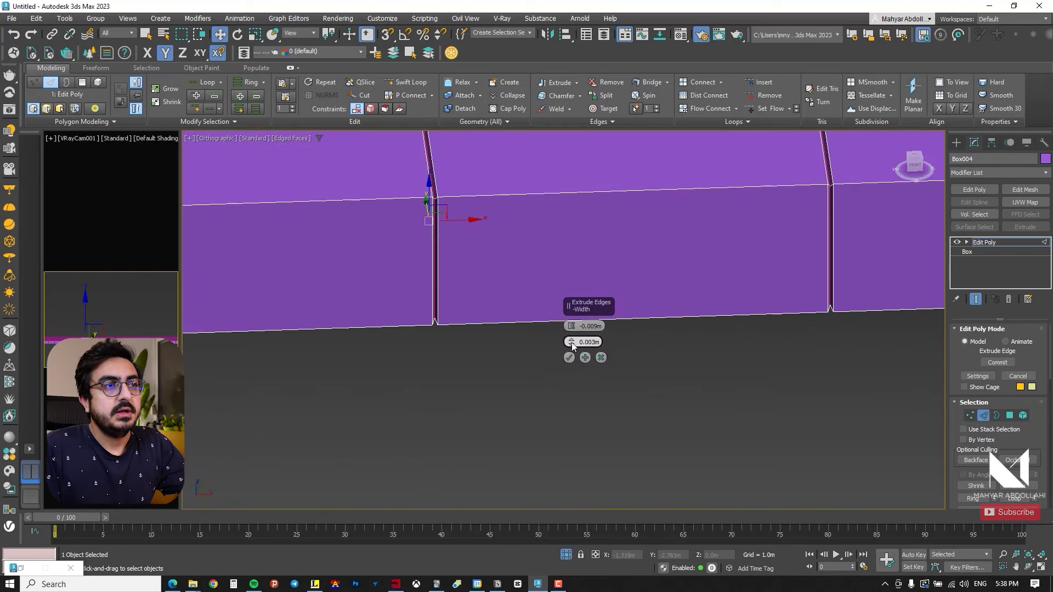
pyautogui.moveTo(571, 345); pyautogui.dragTo(572, 344)
pyautogui.keyDown('alt'); pyautogui.moveTo(572, 342); pyautogui.dragTo(512, 370, button='middle'); pyautogui.keyUp('alt')
pyautogui.click(569, 357)
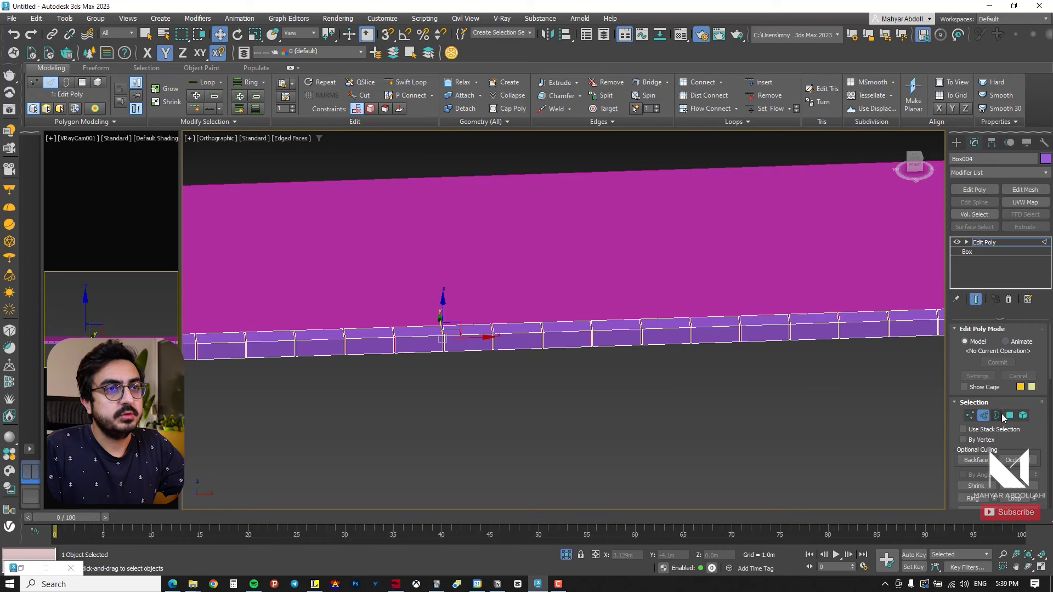
pyautogui.click(983, 416)
# Step: Add a Chamfer modifier to the grooved kerb
pyautogui.scroll(5, 687, 402)
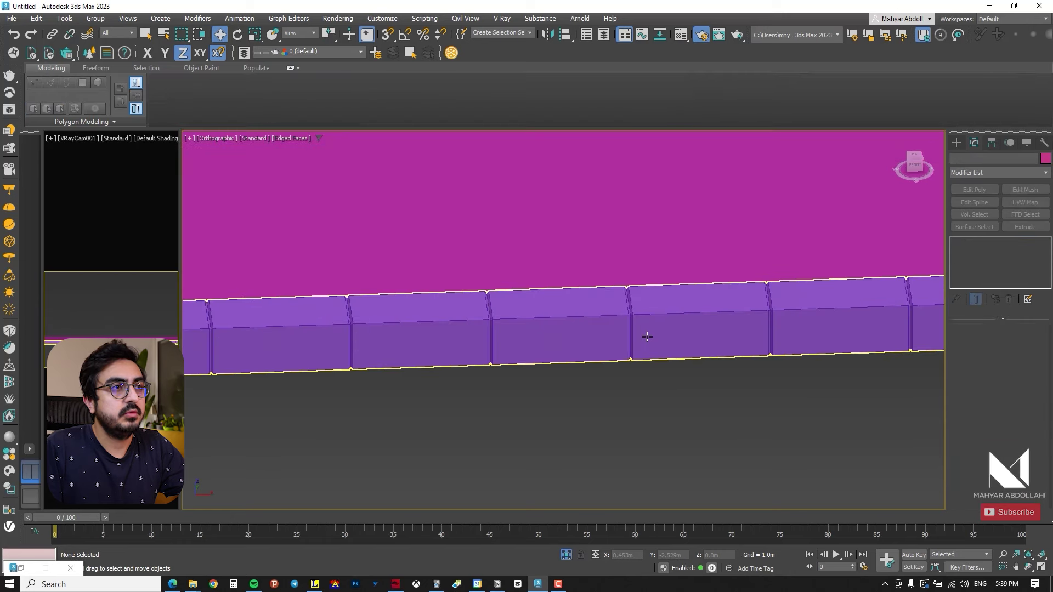
pyautogui.click(976, 173)
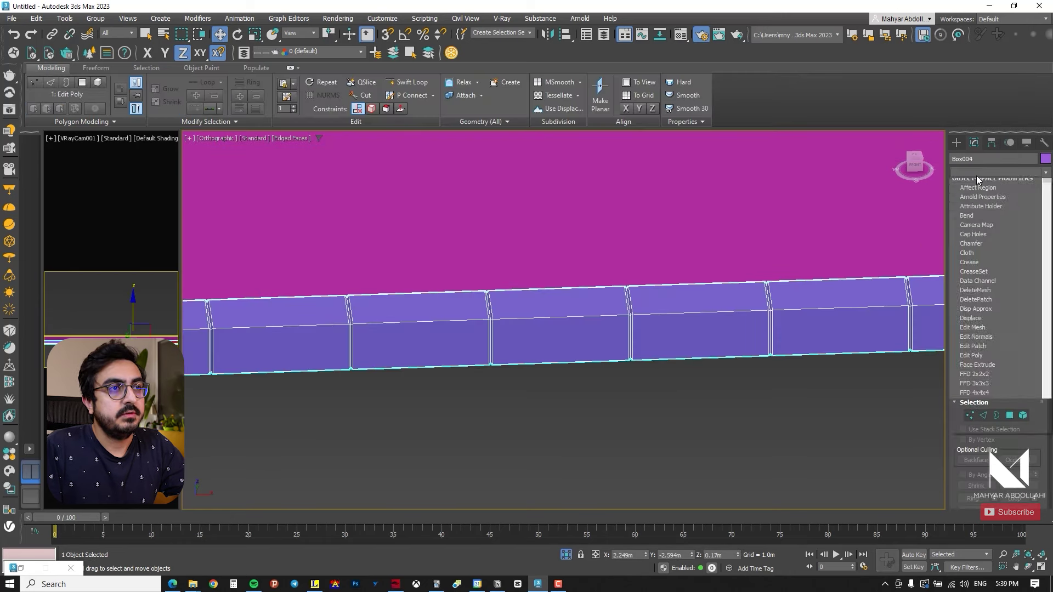
pyautogui.scroll(-1, 976, 175)
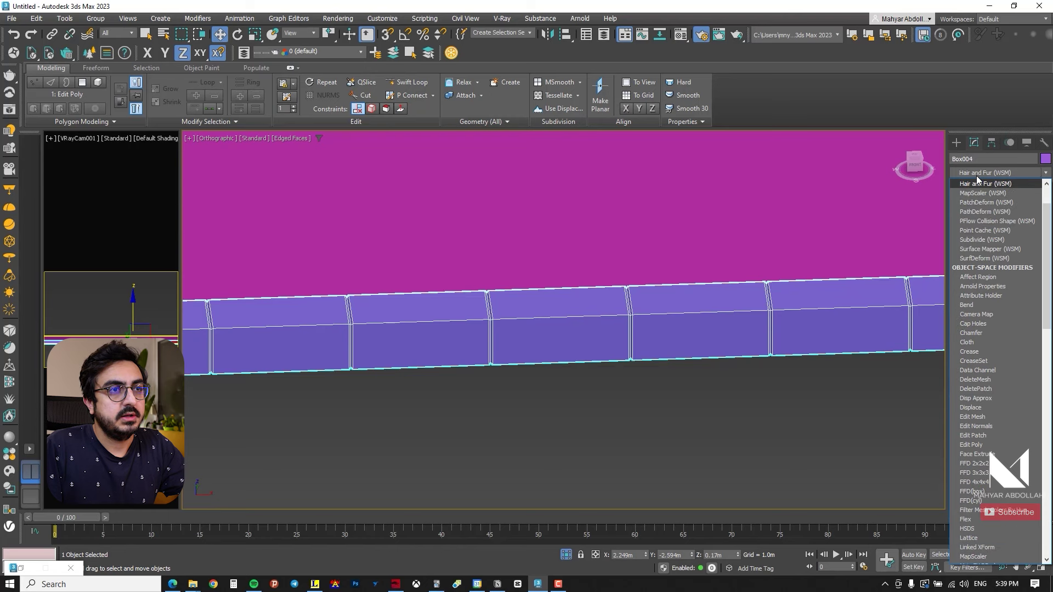
pyautogui.scroll(-5, 976, 176)
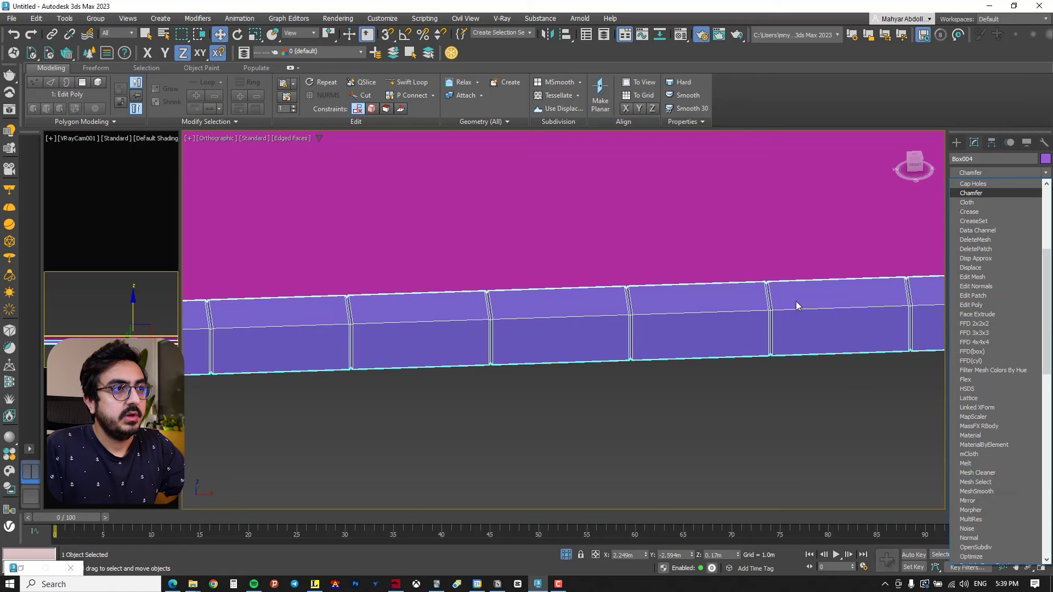
pyautogui.click(979, 193)
pyautogui.scroll(5, 654, 325)
pyautogui.scroll(-5, 571, 298)
pyautogui.keyDown('alt'); pyautogui.moveTo(578, 296); pyautogui.dragTo(631, 313, button='middle'); pyautogui.keyUp('alt')
pyautogui.scroll(-2, 630, 312)
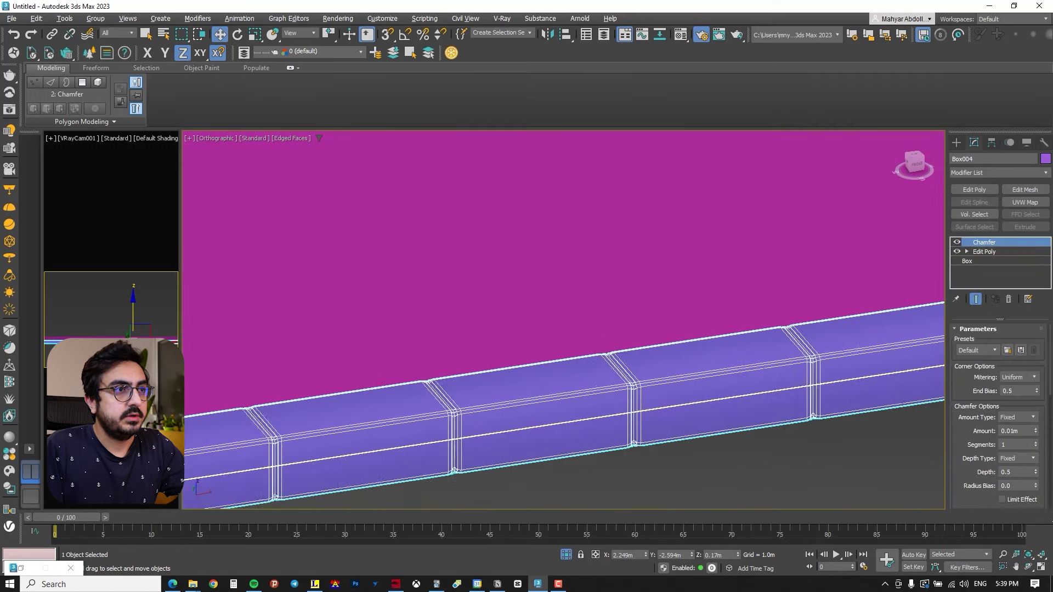
pyautogui.moveTo(730, 384); pyautogui.dragTo(702, 328, button='middle')
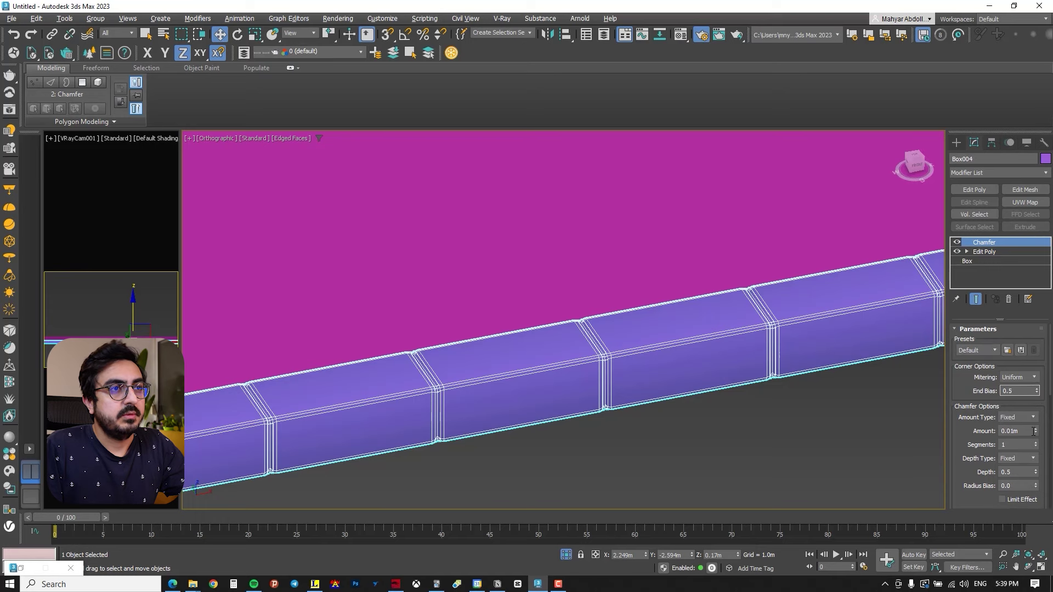
# Step: Set the kerb chamfer's amount to 0.004 m and its mitering to Radial
pyautogui.moveTo(1038, 432); pyautogui.dragTo(1035, 472)
pyautogui.scroll(5, 635, 423)
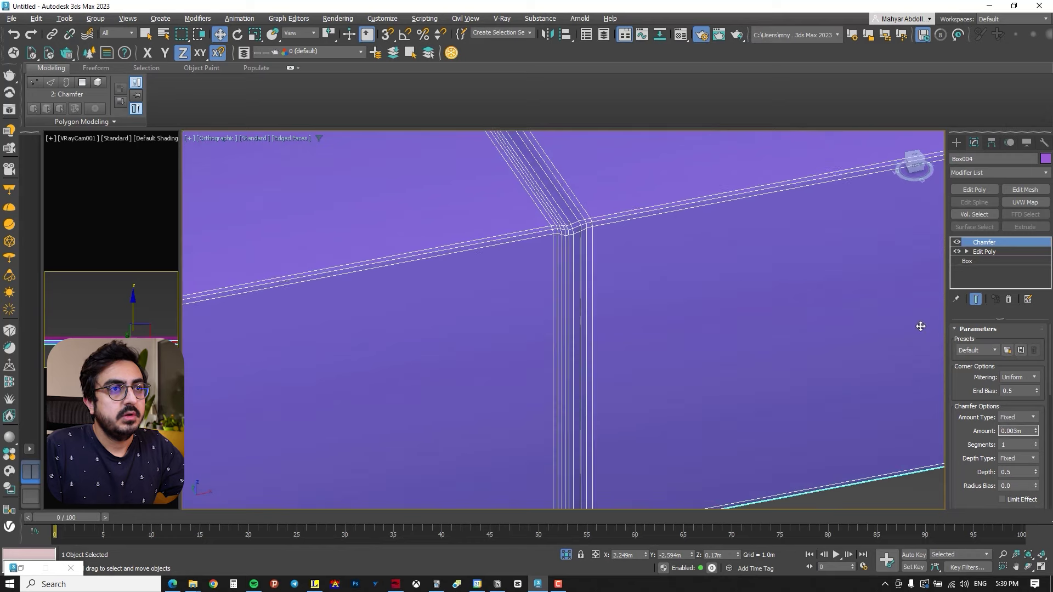
pyautogui.click(1013, 378)
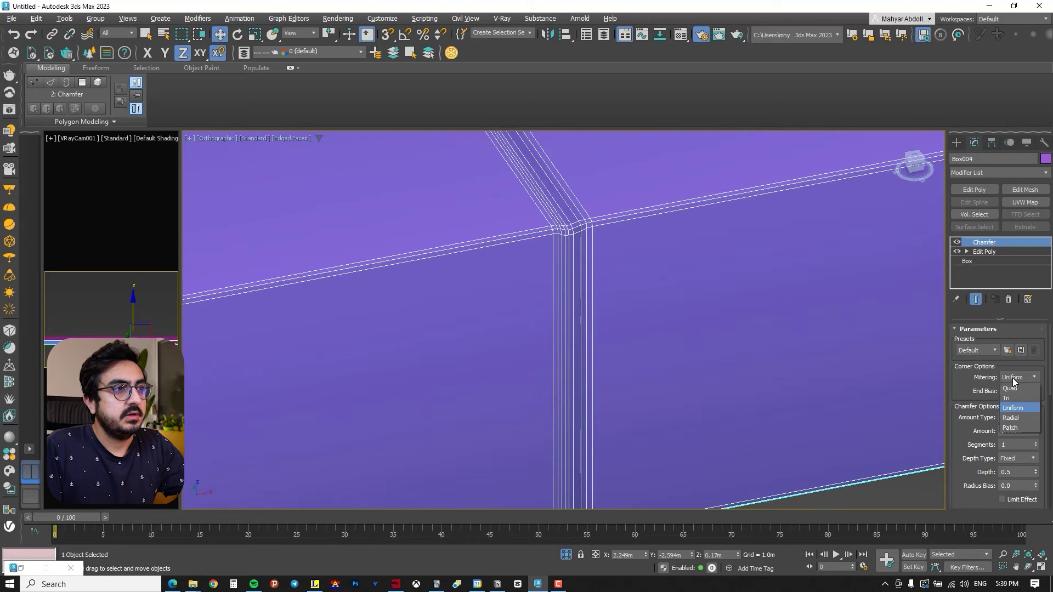
pyautogui.click(1013, 418)
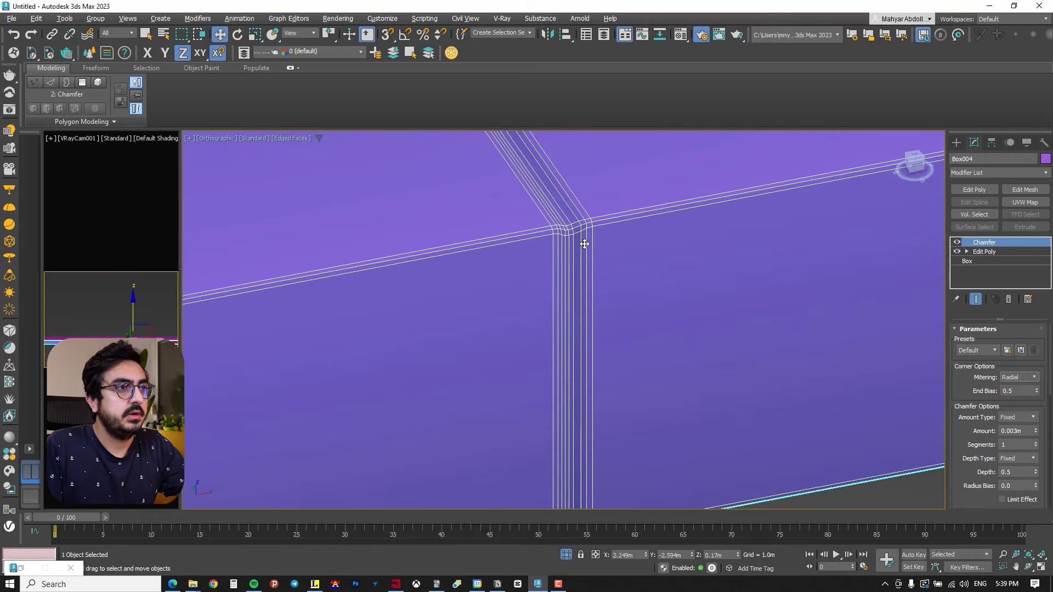
pyautogui.scroll(-2, 584, 244)
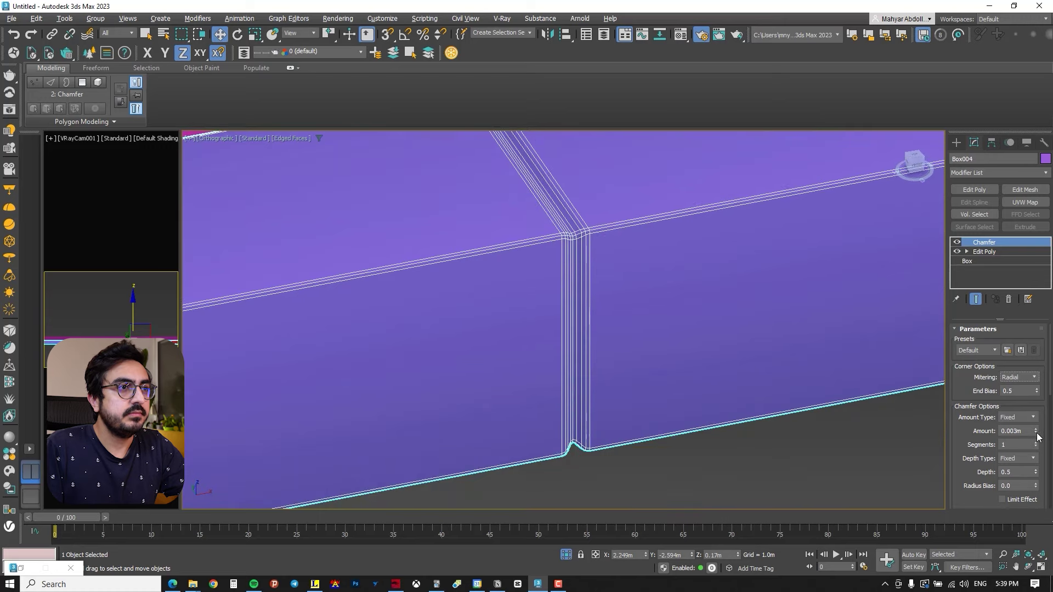
pyautogui.moveTo(1036, 442); pyautogui.dragTo(1038, 437)
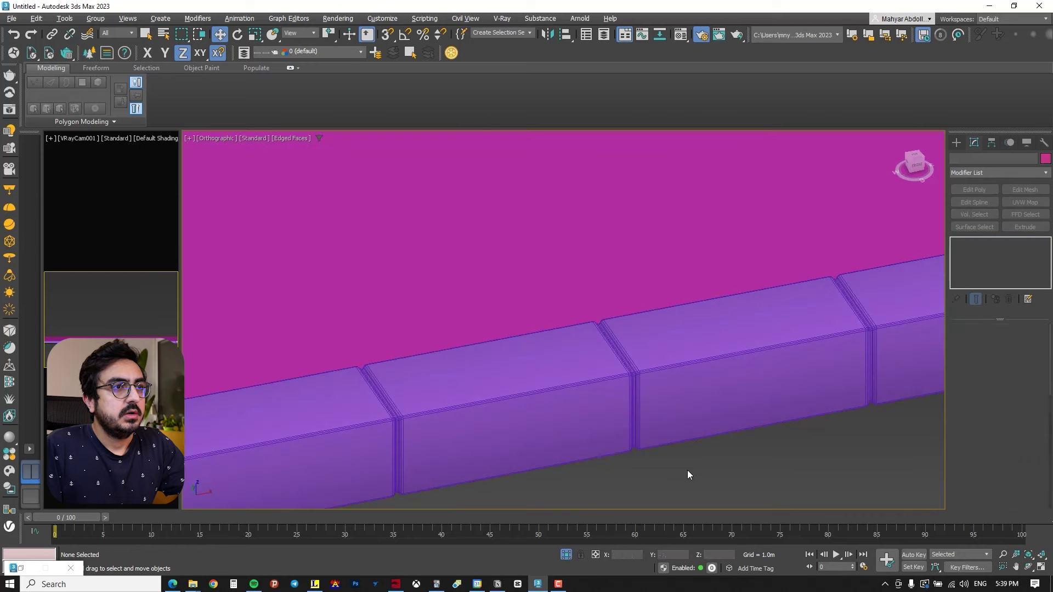
# Step: Turn off edged faces and examine the chamfered kerb joints up close and along the whole sidewalk
pyautogui.moveTo(687, 469); pyautogui.dragTo(659, 358, button='middle')
pyautogui.scroll(-3, 669, 406)
pyautogui.scroll(-3, 658, 365)
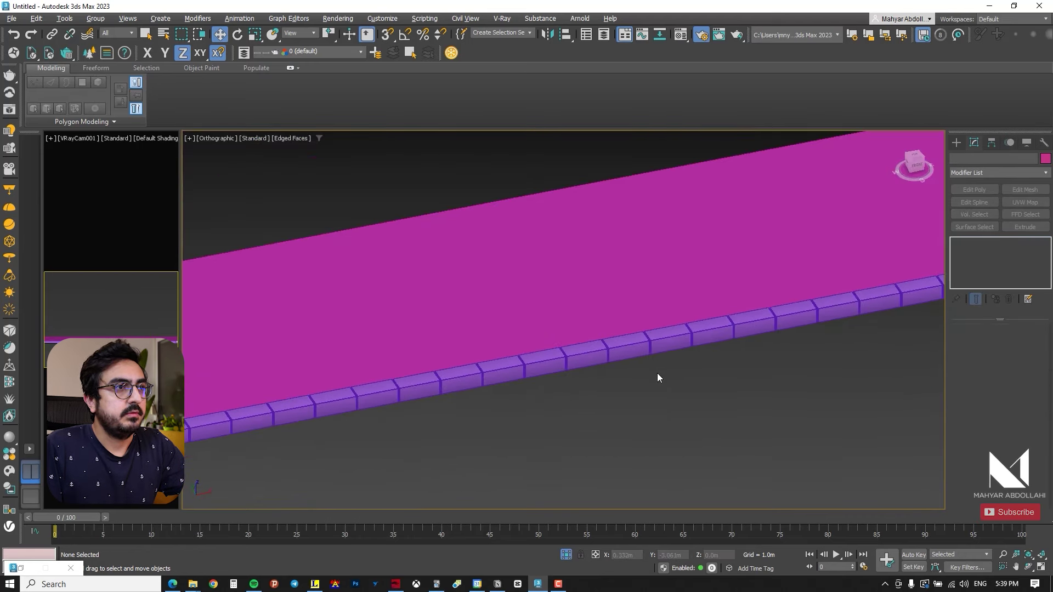
pyautogui.press('F4')
pyautogui.click(653, 357)
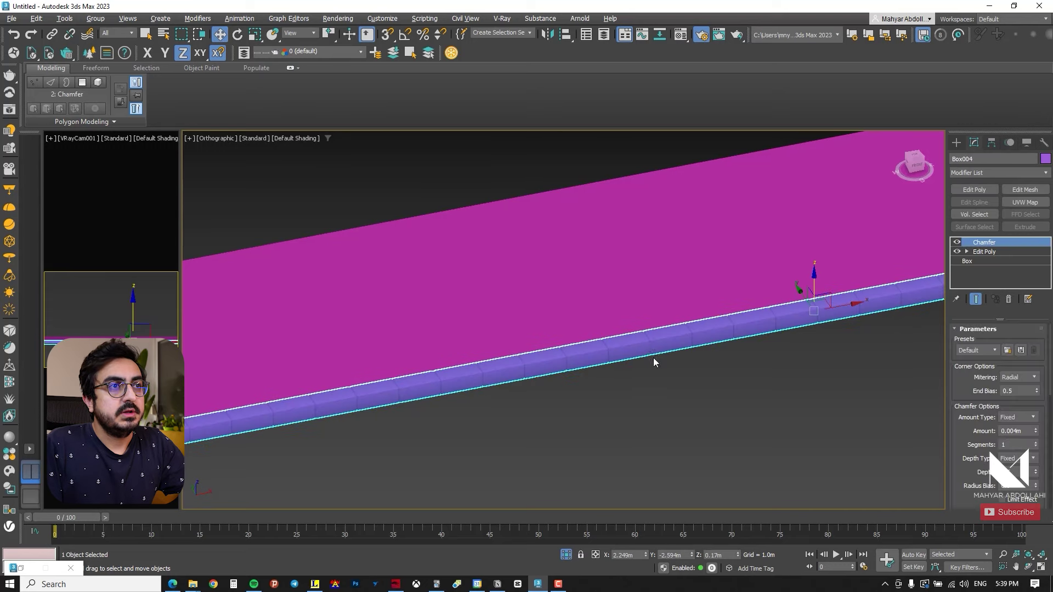
pyautogui.keyDown('alt'); pyautogui.moveTo(653, 358); pyautogui.dragTo(691, 311, button='middle'); pyautogui.keyUp('alt')
pyautogui.click(668, 384)
pyautogui.scroll(-3, 668, 384)
pyautogui.moveTo(668, 383); pyautogui.dragTo(578, 351, button='middle')
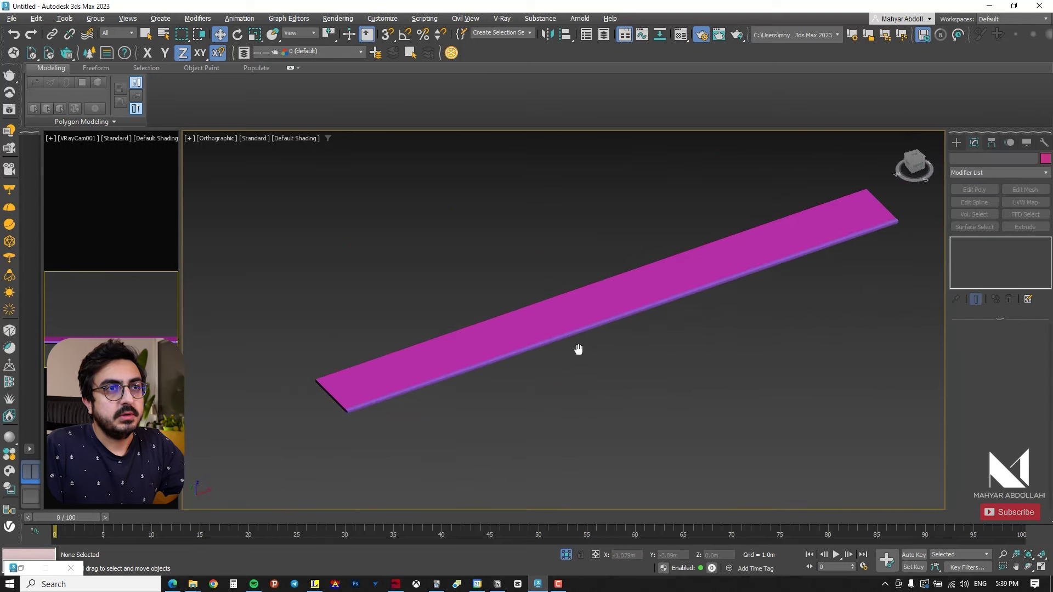
pyautogui.scroll(2, 549, 351)
pyautogui.scroll(8, 550, 355)
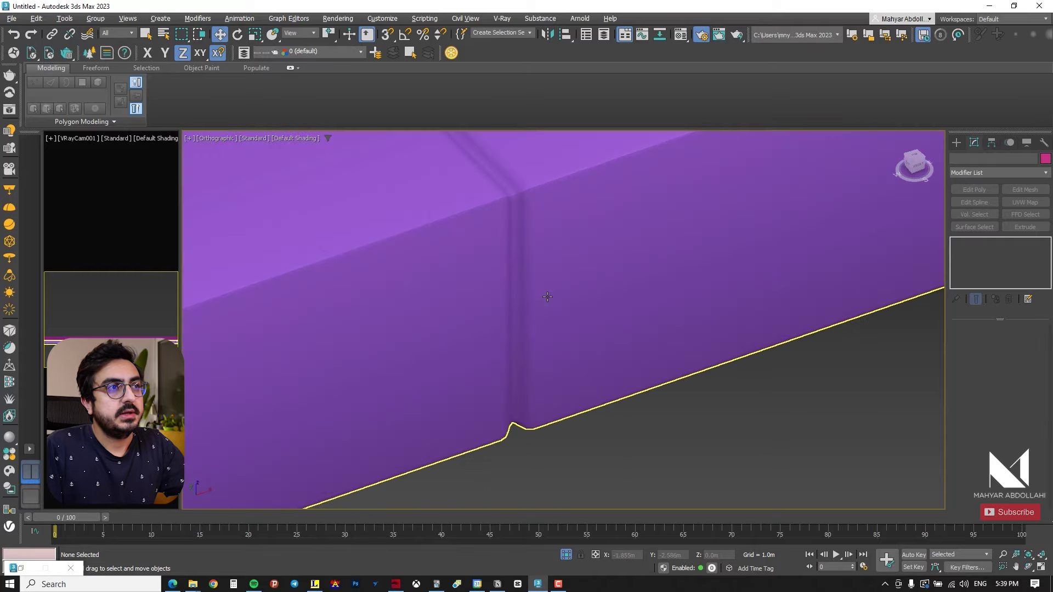
pyautogui.scroll(-12, 544, 314)
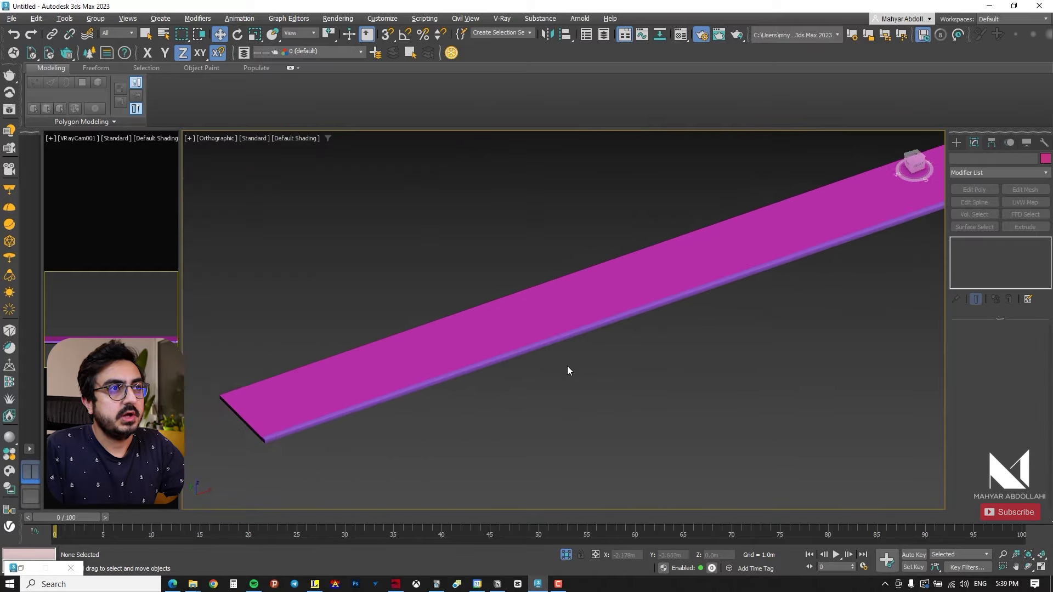
# Step: Exit isolation to bring back the rest of the street scene
pyautogui.hotkey('alt', 'q')
pyautogui.click(582, 464)
pyautogui.keyDown('alt'); pyautogui.moveTo(582, 463); pyautogui.dragTo(691, 447, button='middle'); pyautogui.keyUp('alt')
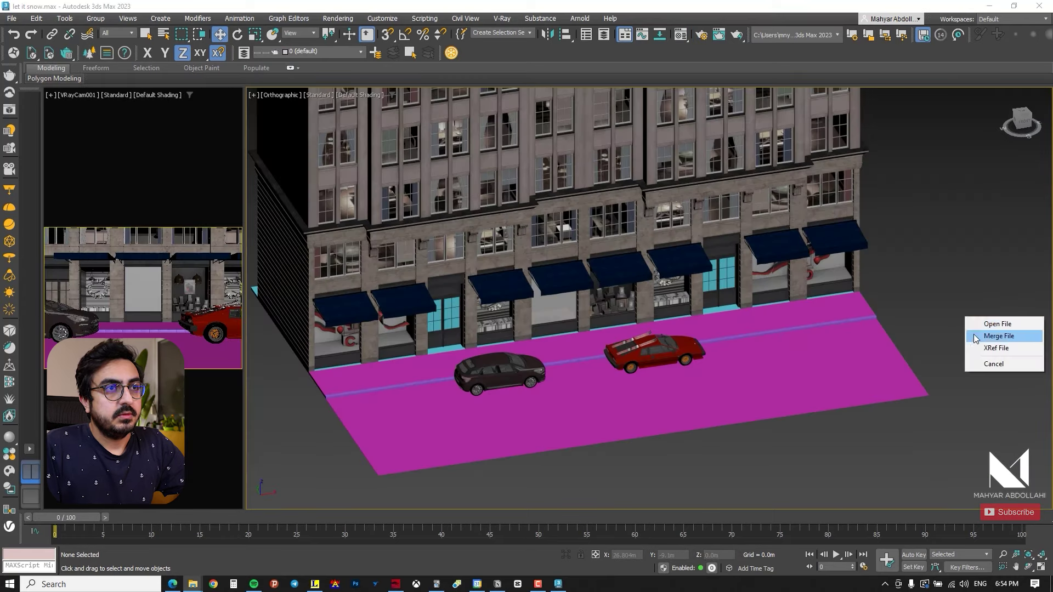
# Step: Merge the shop interior model with the Christmas tree into the scene and place it beside the building
pyautogui.click(973, 334)
pyautogui.scroll(-2, 969, 330)
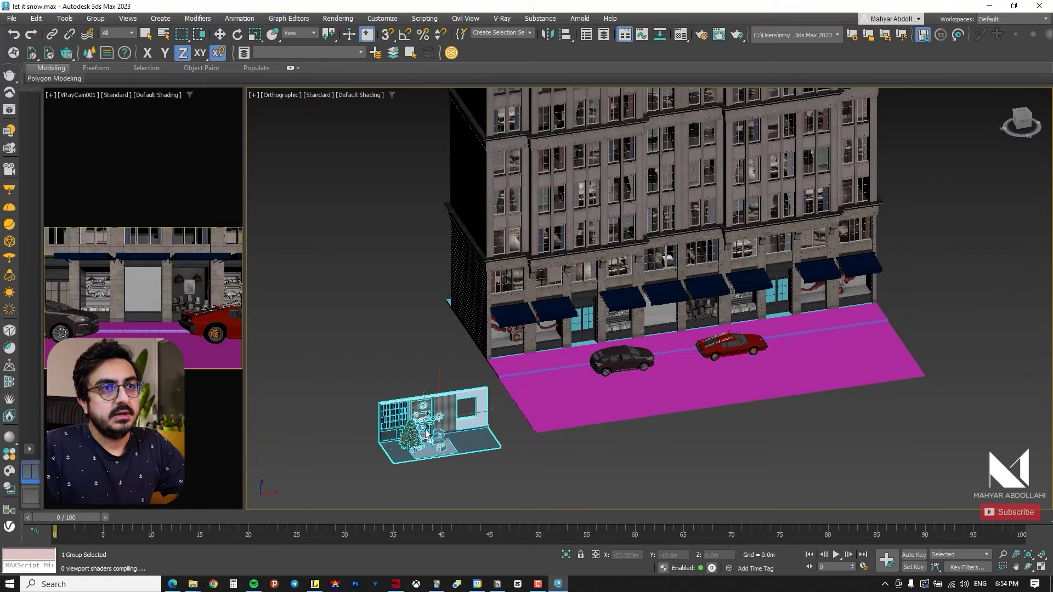
pyautogui.click(374, 379)
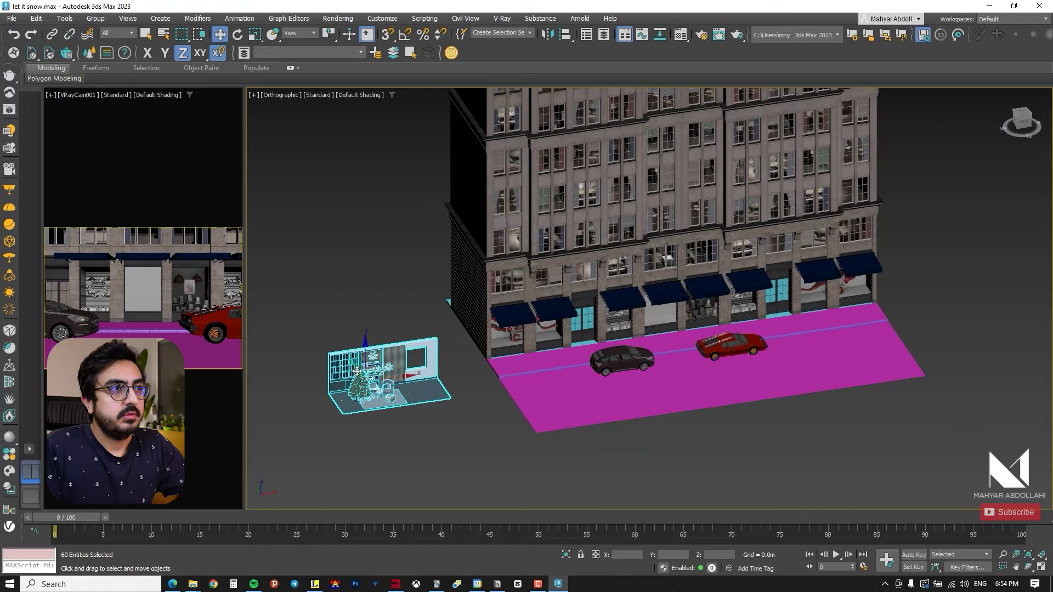
# Step: Select the building with the empty shop window together with the whole merged shop interior and isolate them
pyautogui.scroll(4, 373, 379)
pyautogui.hotkey('ctrl', 'd')
pyautogui.scroll(3, 398, 313)
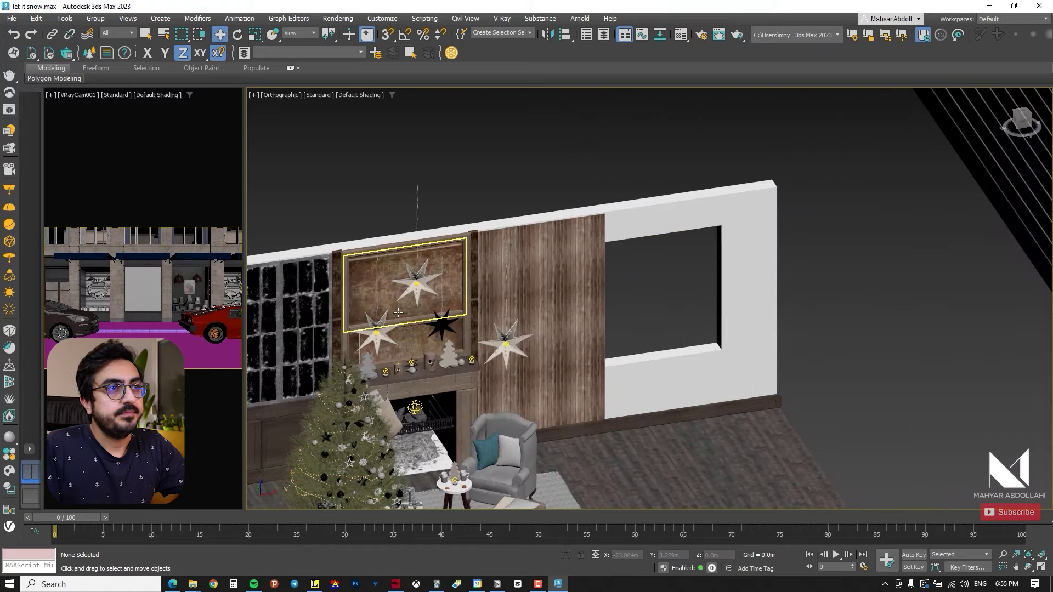
pyautogui.moveTo(400, 310); pyautogui.dragTo(729, 192, button='middle')
pyautogui.scroll(-2, 455, 212)
pyautogui.click(623, 220)
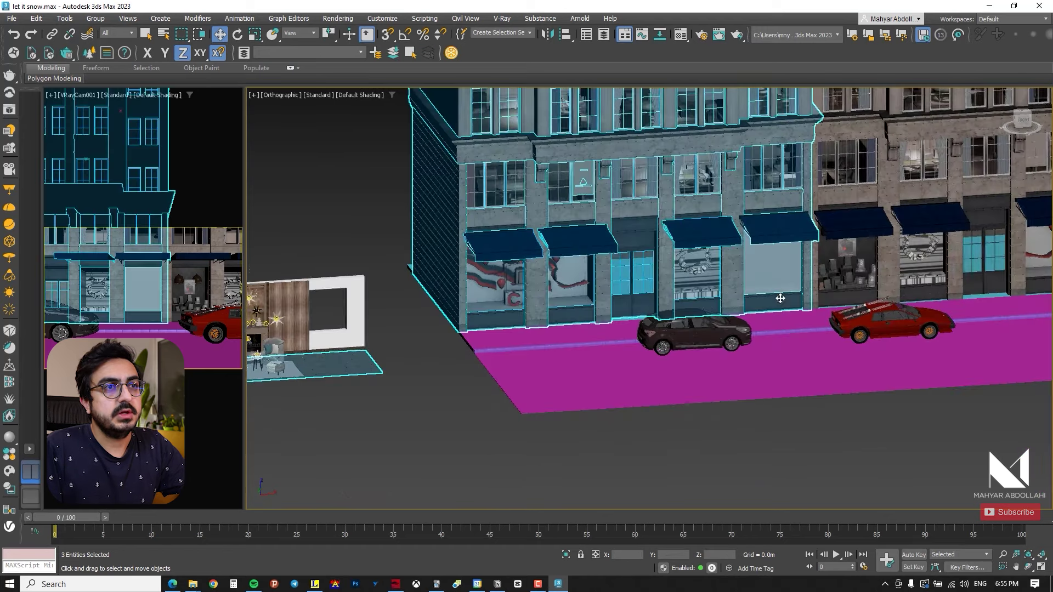
pyautogui.scroll(-4, 790, 298)
pyautogui.moveTo(727, 158); pyautogui.dragTo(727, 369)
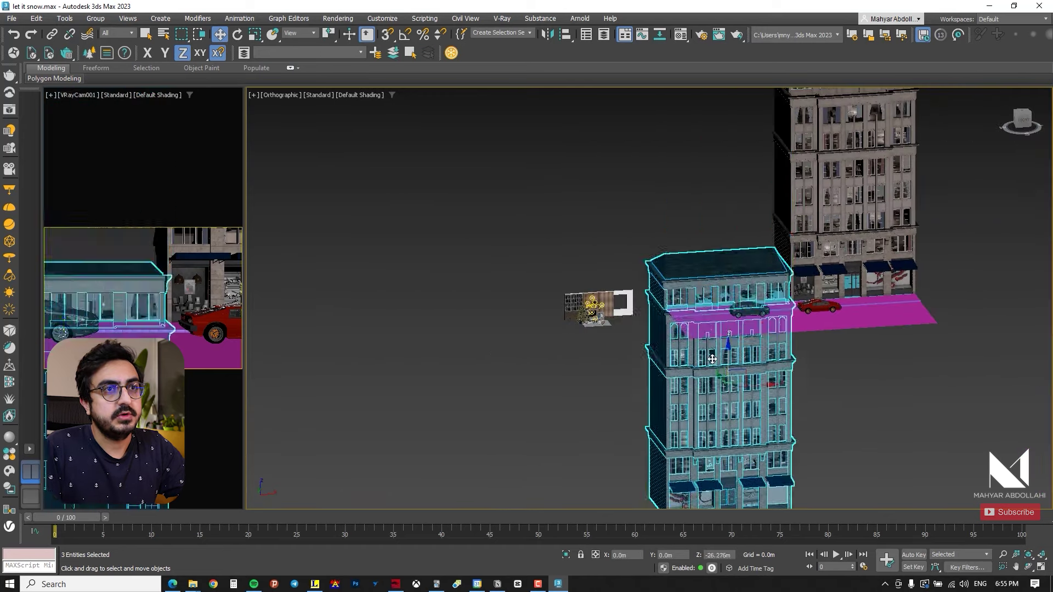
pyautogui.rightClick(728, 368)
pyautogui.scroll(2, 611, 362)
pyautogui.moveTo(460, 355); pyautogui.dragTo(460, 355)
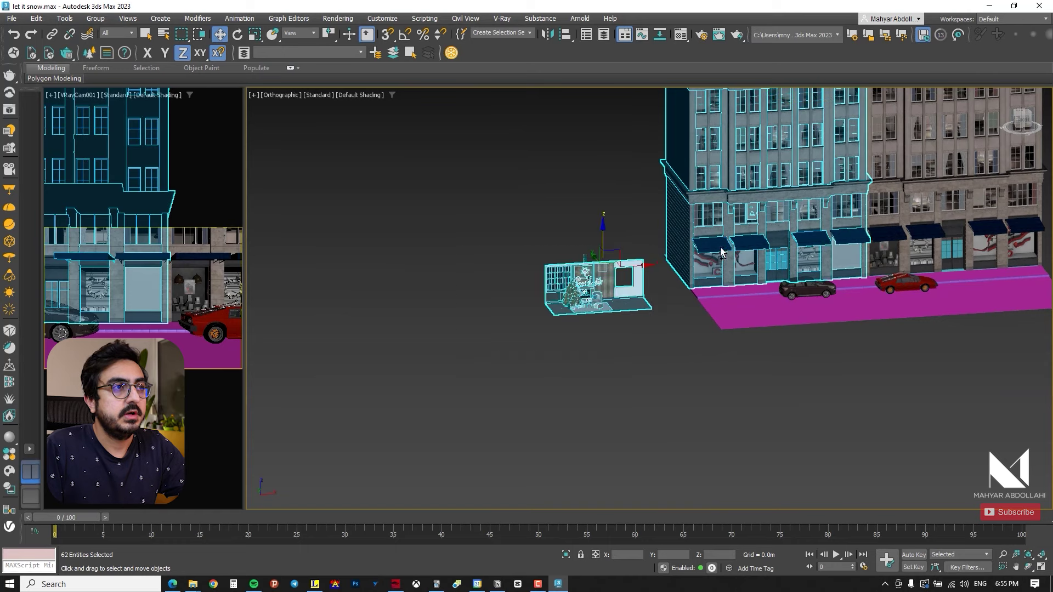
pyautogui.moveTo(699, 165); pyautogui.dragTo(671, 157)
pyautogui.rightClick(670, 157)
pyautogui.hotkey('alt', 'q')
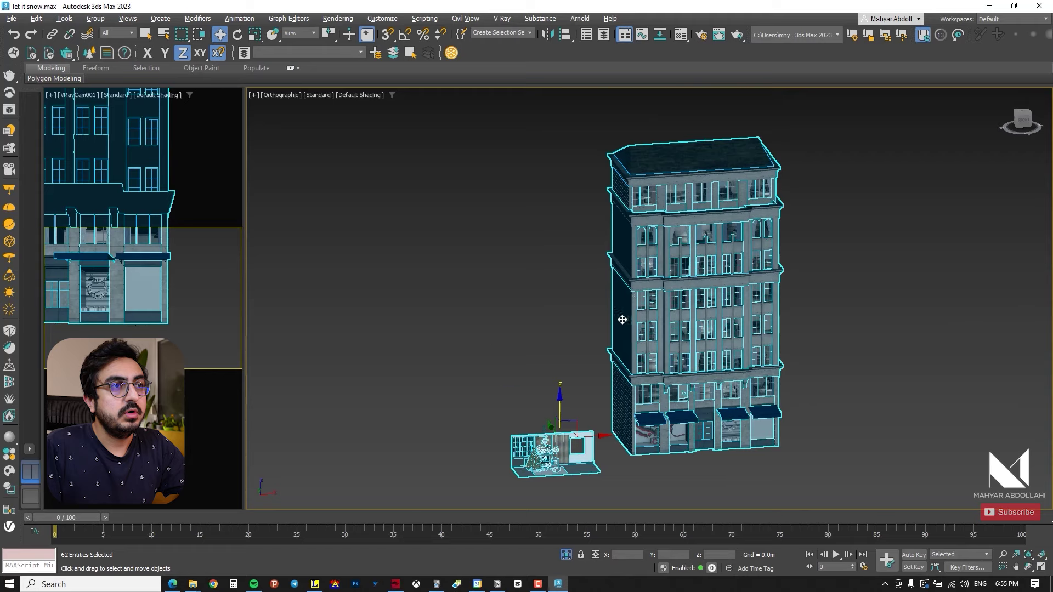
# Step: Combine all the objects of the shop interior, including the tree, furniture and walls, into one group
pyautogui.moveTo(623, 319); pyautogui.dragTo(589, 258, button='middle')
pyautogui.click(565, 351)
pyautogui.scroll(6, 550, 383)
pyautogui.click(543, 333)
pyautogui.scroll(1, 543, 332)
pyautogui.moveTo(544, 332)
pyautogui.keyDown('alt'); pyautogui.mouseDown(button='middle')
pyautogui.moveTo(543, 351)
pyautogui.moveTo(527, 343)
pyautogui.moveTo(548, 345)
pyautogui.mouseUp(button='middle'); pyautogui.keyUp('alt')
pyautogui.scroll(-1, 544, 332)
pyautogui.moveTo(770, 161); pyautogui.dragTo(521, 394)
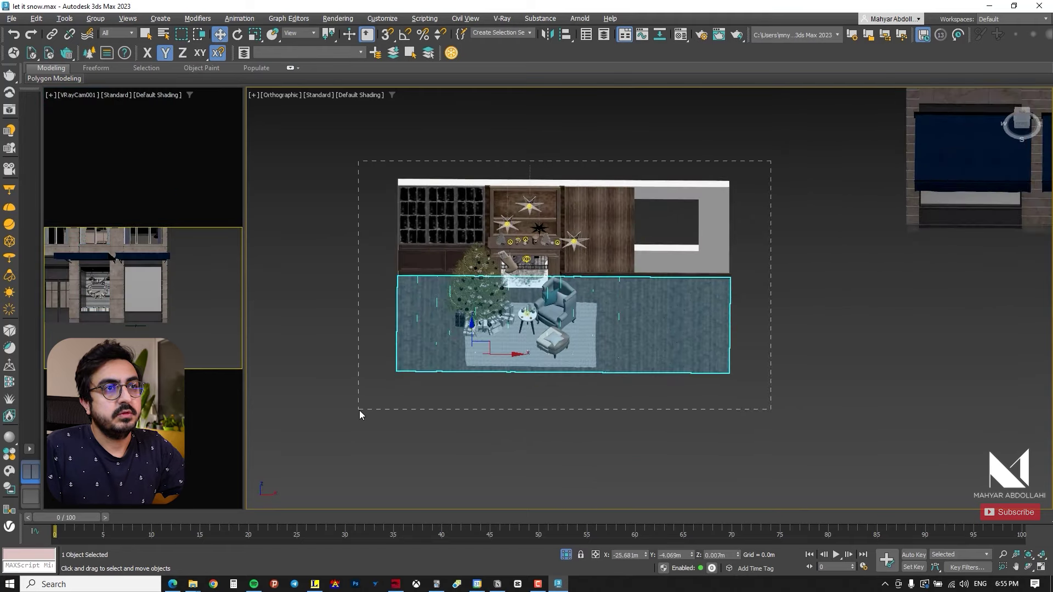
pyautogui.moveTo(360, 410); pyautogui.dragTo(386, 378)
pyautogui.click(96, 18)
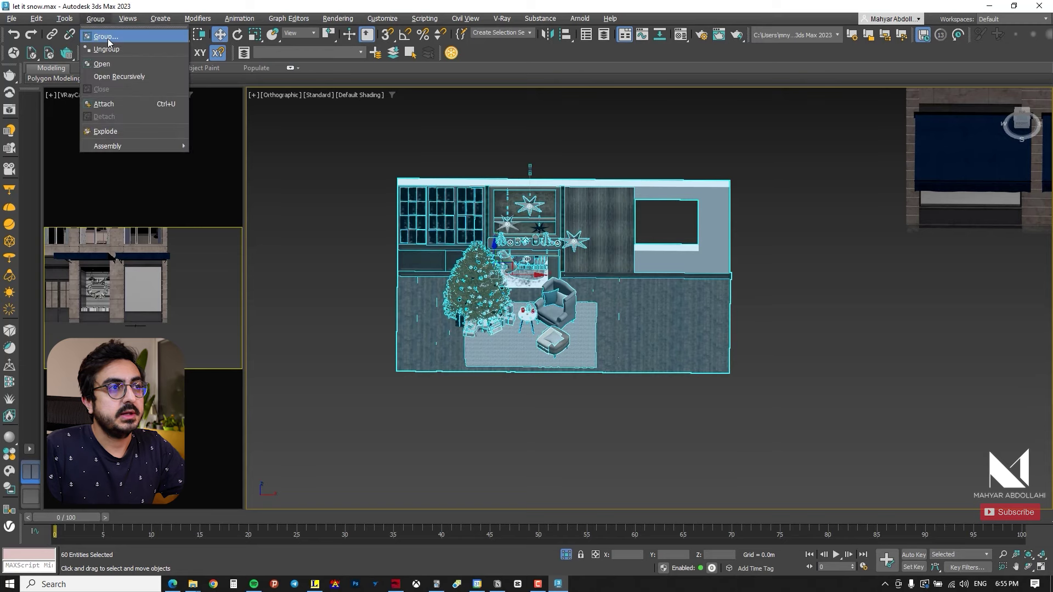
pyautogui.click(104, 34)
pyautogui.click(533, 313)
pyautogui.click(826, 341)
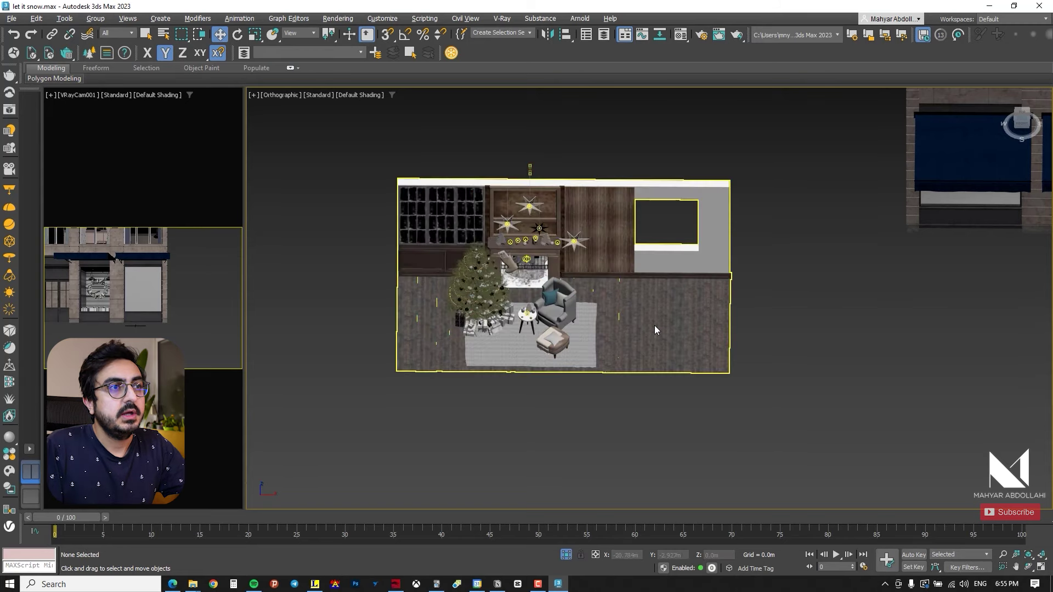
# Step: Move the shop interior group in front of the building's ground-floor shop windows
pyautogui.click(675, 336)
pyautogui.scroll(-2, 684, 337)
pyautogui.moveTo(703, 339); pyautogui.dragTo(488, 348, button='middle')
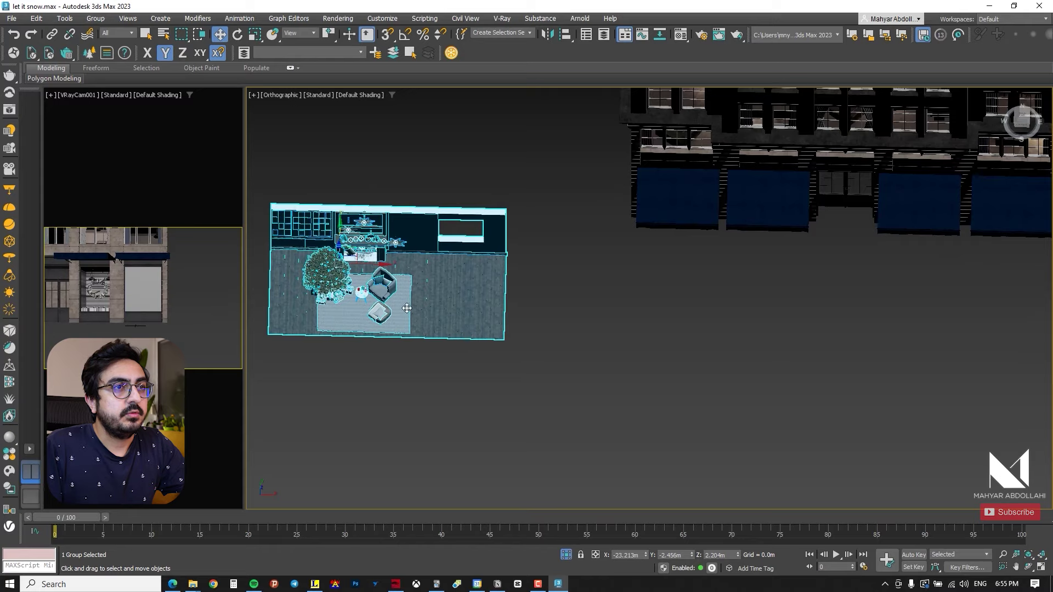
pyautogui.scroll(-4, 407, 310)
pyautogui.moveTo(386, 273); pyautogui.dragTo(672, 286)
pyautogui.scroll(4, 676, 283)
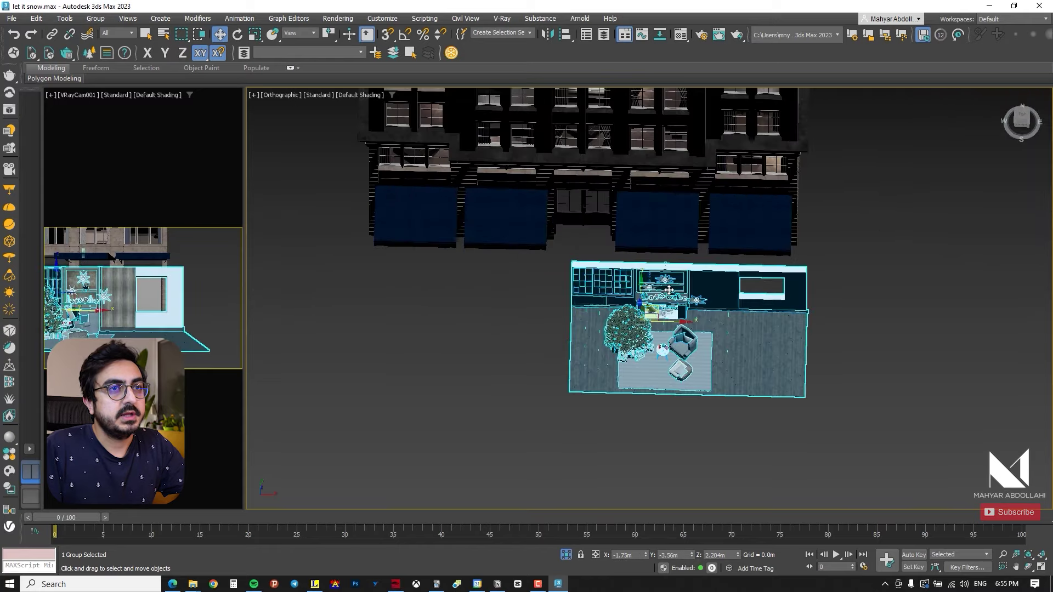
pyautogui.keyDown('alt'); pyautogui.moveTo(676, 283); pyautogui.dragTo(679, 247, button='middle'); pyautogui.keyUp('alt')
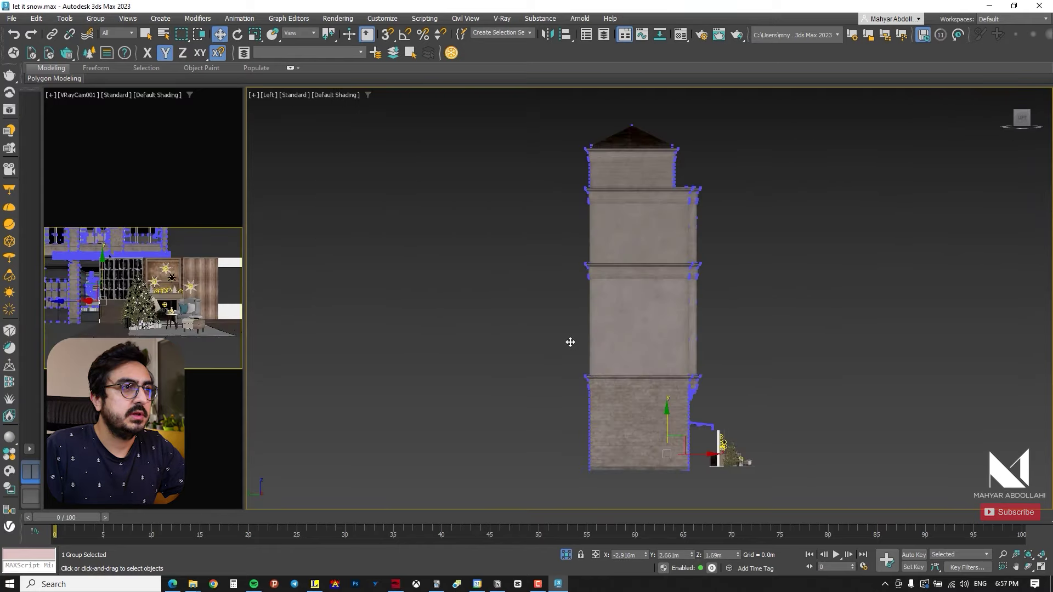
# Step: Select the rear vertices of the building's ground-floor display rooms in wireframe in the Left view
pyautogui.press('F3')
pyautogui.scroll(5, 589, 362)
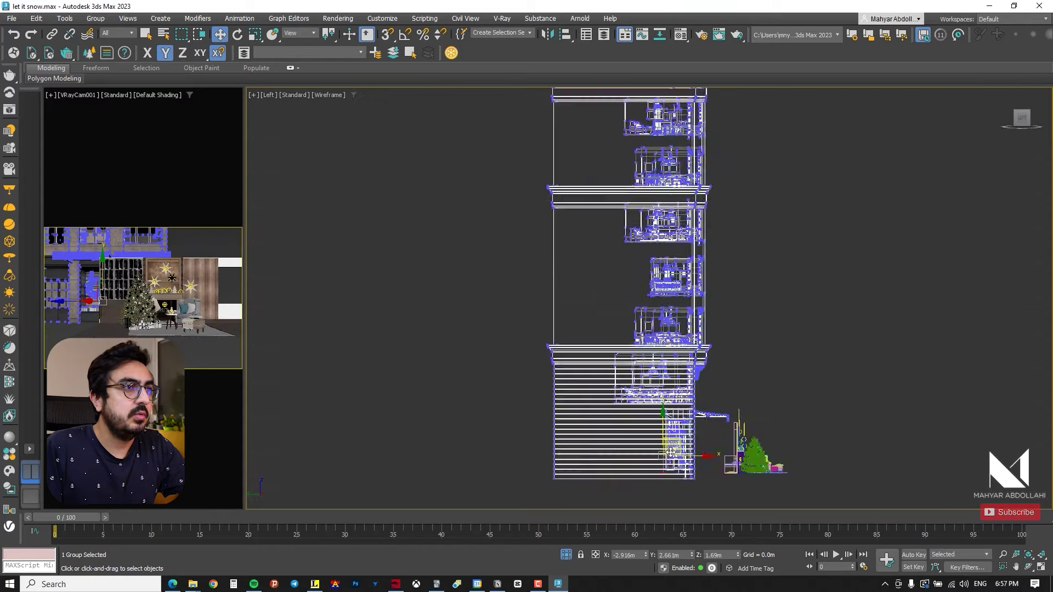
pyautogui.moveTo(669, 452); pyautogui.dragTo(651, 311, button='middle')
pyautogui.scroll(-3, 610, 202)
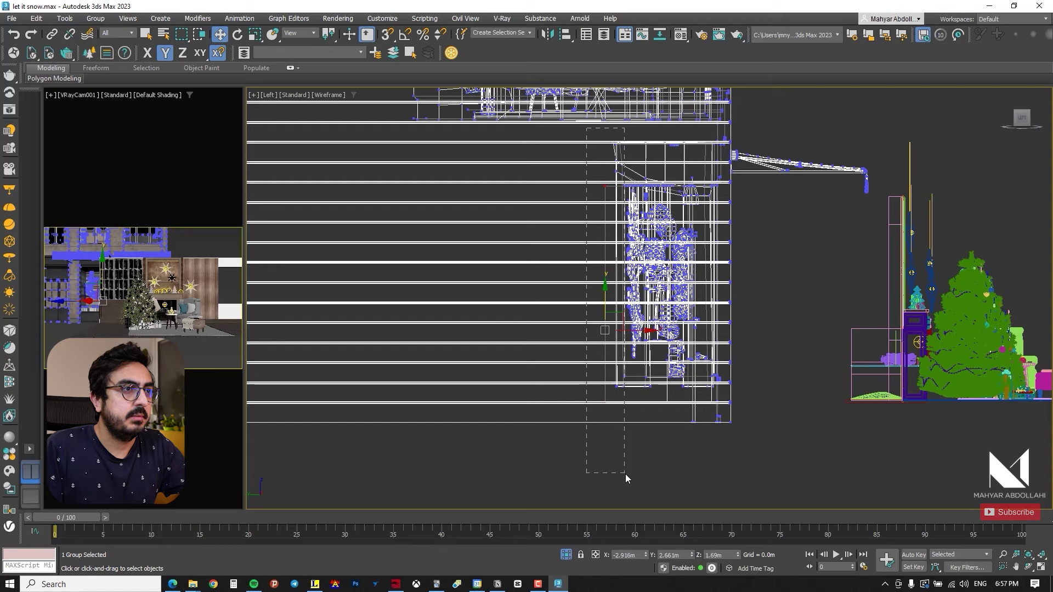
pyautogui.moveTo(625, 475); pyautogui.dragTo(624, 474)
pyautogui.scroll(4, 628, 233)
pyautogui.scroll(-2, 628, 272)
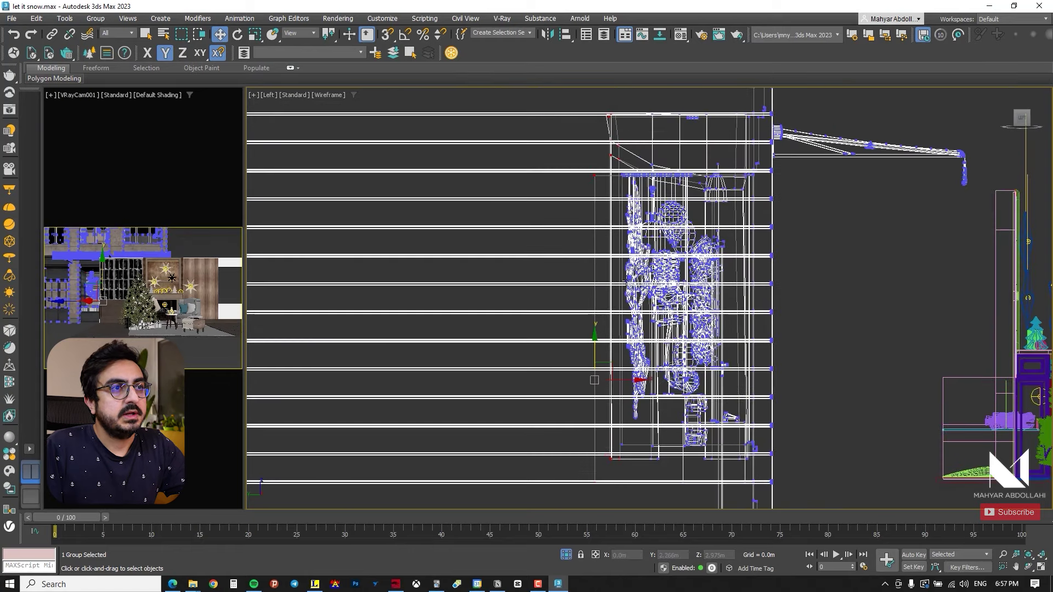
pyautogui.scroll(-2, 624, 378)
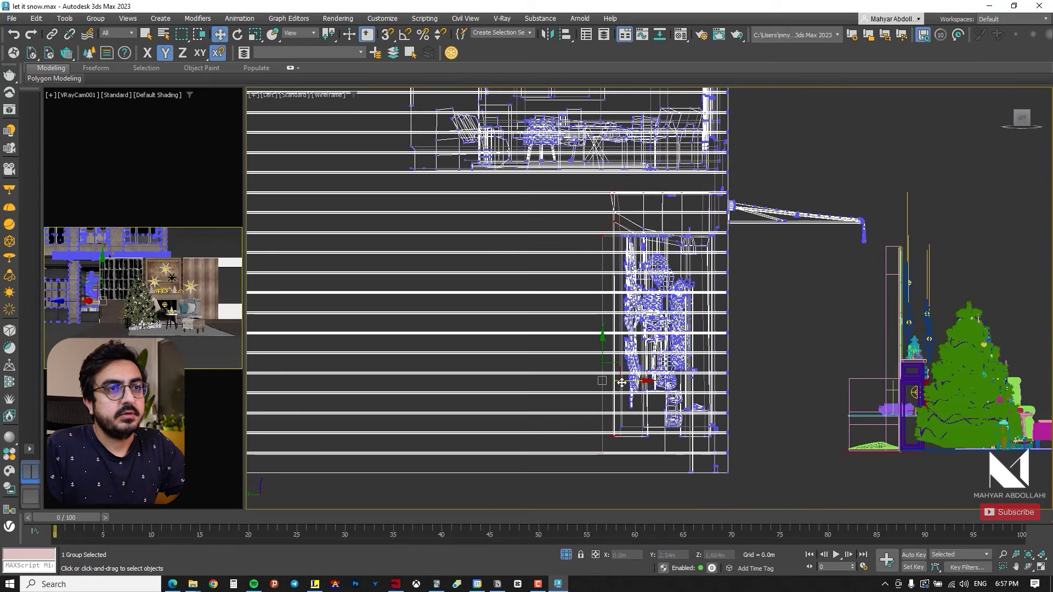
# Step: Try to push the selected rear walls of the ground-floor display rooms deeper into the building along Y
pyautogui.press('F3')
pyautogui.keyDown('alt'); pyautogui.moveTo(621, 382); pyautogui.dragTo(668, 334, button='middle'); pyautogui.keyUp('alt')
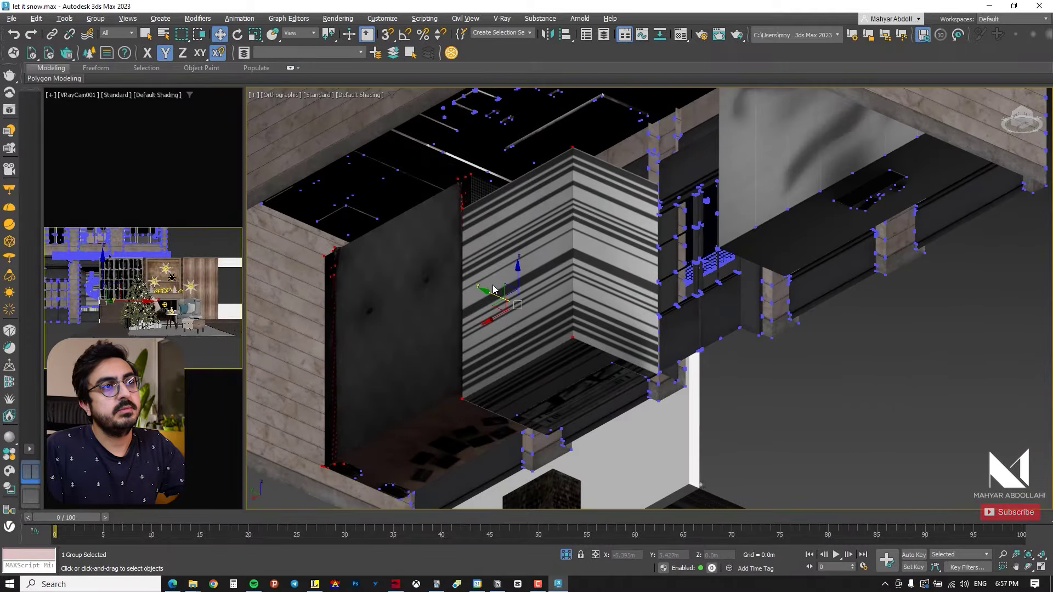
pyautogui.moveTo(464, 272); pyautogui.dragTo(464, 272)
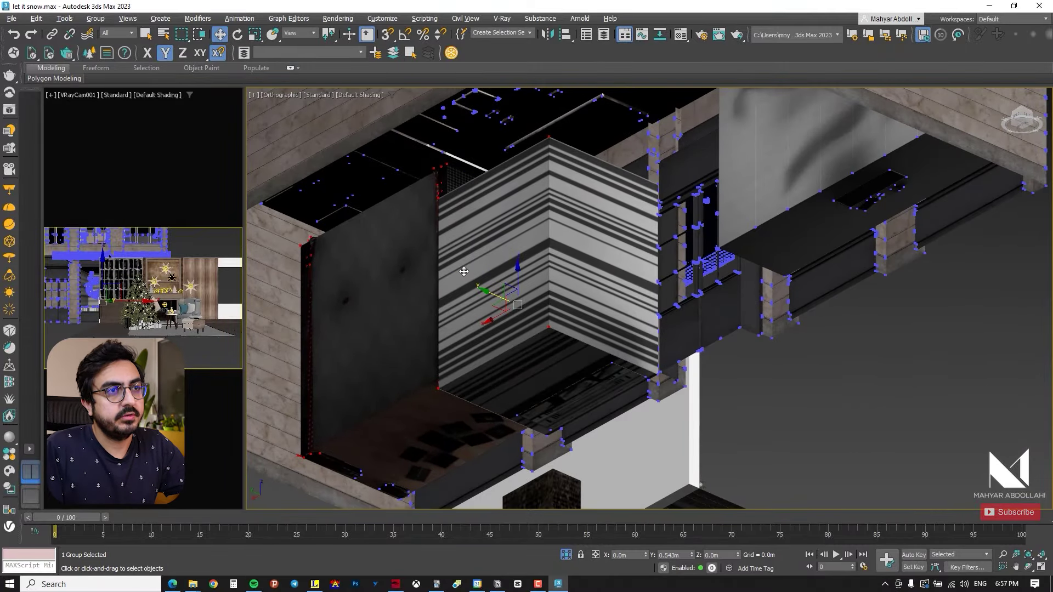
pyautogui.hotkey('ctrl', 'z')
pyautogui.hotkey('ctrl', 'z')
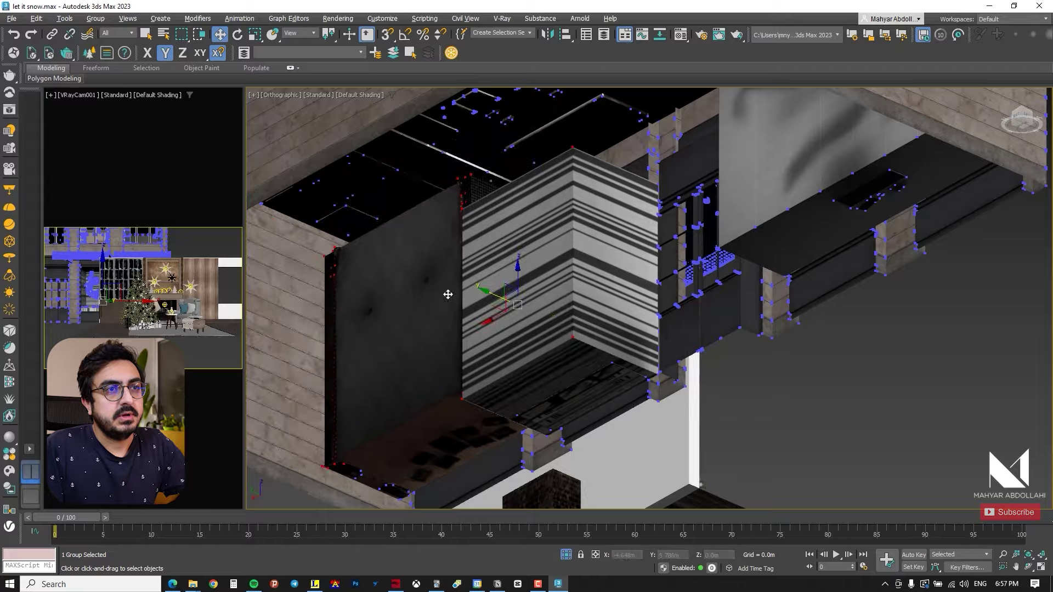
pyautogui.keyDown('alt'); pyautogui.moveTo(448, 294); pyautogui.dragTo(561, 313, button='middle'); pyautogui.keyUp('alt')
pyautogui.scroll(5, 528, 232)
pyautogui.scroll(-4, 544, 273)
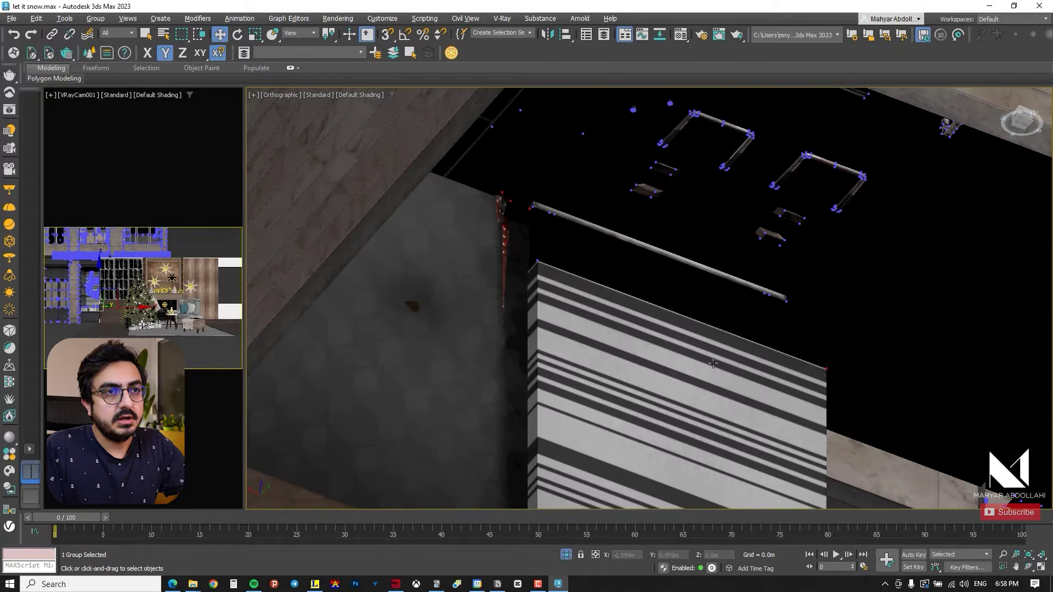
pyautogui.keyDown('alt'); pyautogui.moveTo(794, 412); pyautogui.dragTo(623, 252, button='middle'); pyautogui.keyUp('alt')
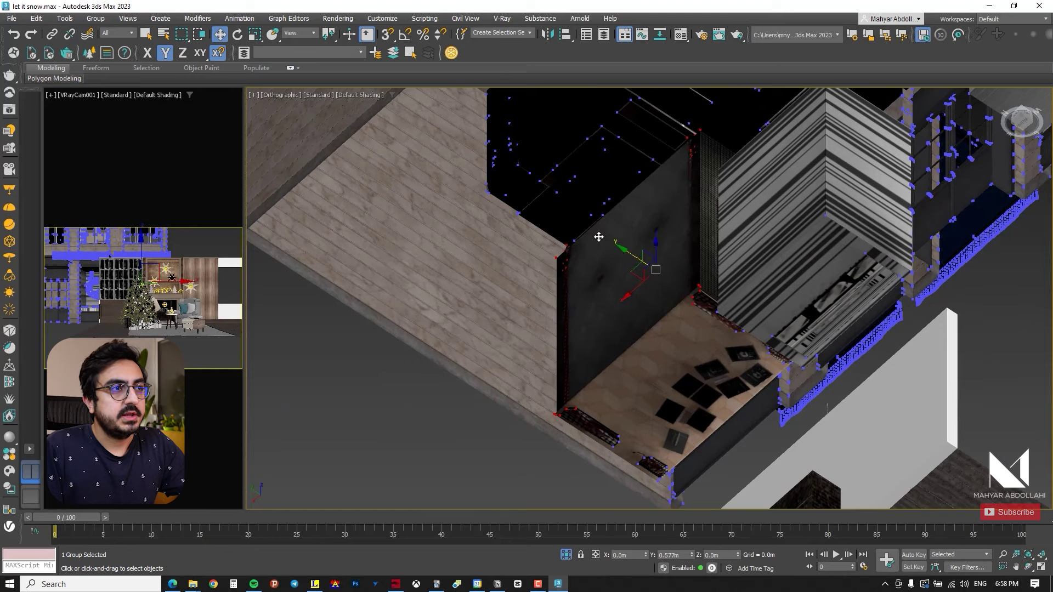
pyautogui.hotkey('ctrl', 'z')
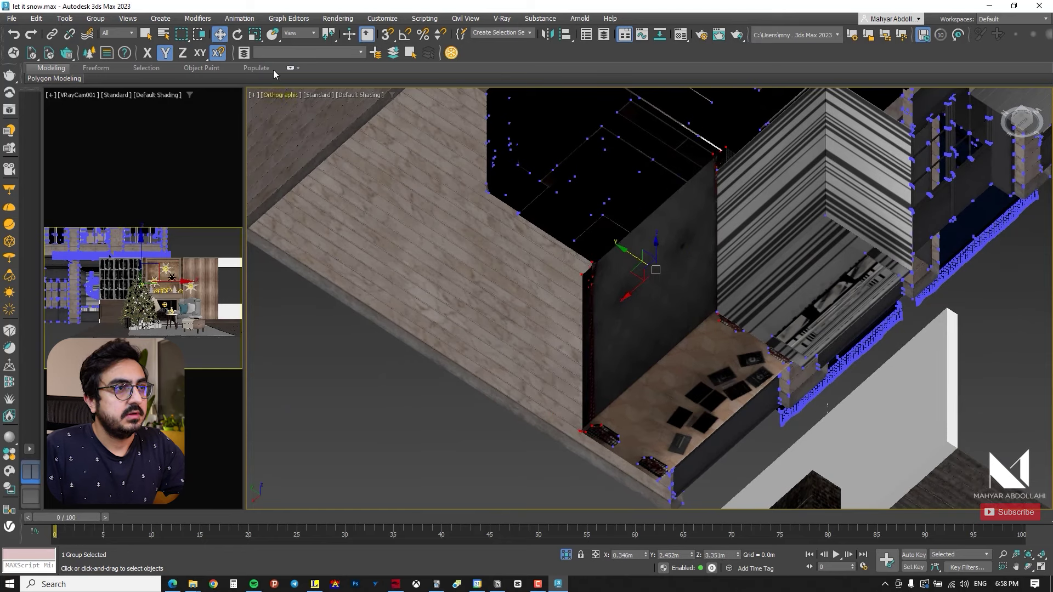
# Step: Open the Move Transform Type-In for the selected rear wall vertices
pyautogui.rightClick(220, 34)
pyautogui.keyDown('alt'); pyautogui.moveTo(747, 344); pyautogui.dragTo(571, 362, button='middle'); pyautogui.keyUp('alt')
pyautogui.moveTo(819, 372); pyautogui.dragTo(661, 324, button='middle')
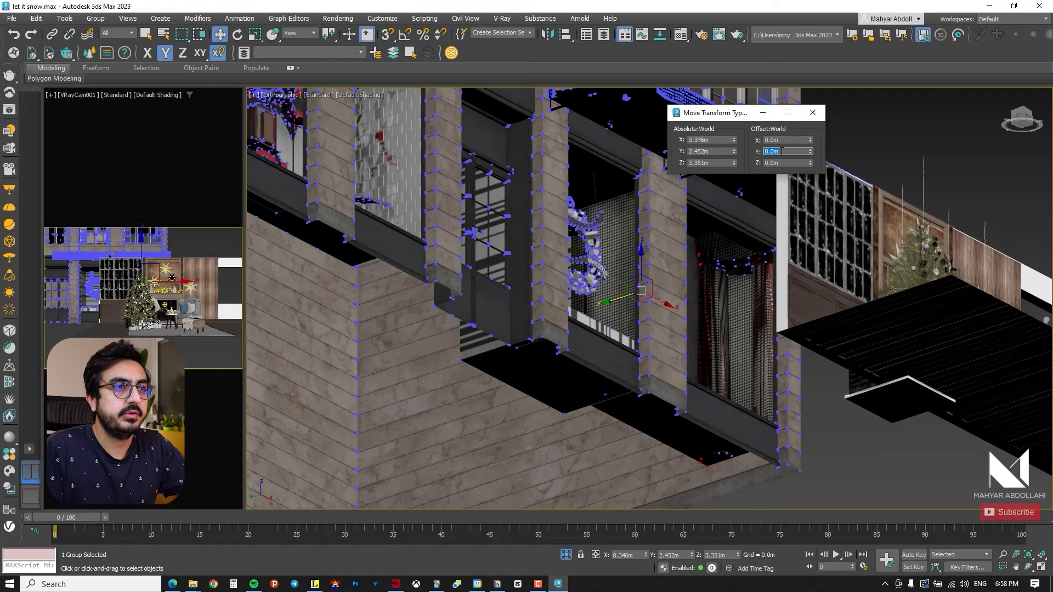
# Step: Move the shop interior group into the building so that the Christmas tree stands behind the corner window
pyautogui.moveTo(675, 302)
pyautogui.keyDown('alt'); pyautogui.mouseDown(button='middle')
pyautogui.moveTo(628, 319)
pyautogui.moveTo(546, 319)
pyautogui.moveTo(602, 339)
pyautogui.moveTo(624, 404)
pyautogui.moveTo(536, 306)
pyautogui.moveTo(553, 313)
pyautogui.moveTo(540, 310)
pyautogui.moveTo(542, 331)
pyautogui.mouseUp(button='middle'); pyautogui.keyUp('alt')
pyautogui.scroll(-1, 539, 310)
pyautogui.click(535, 373)
pyautogui.moveTo(535, 372); pyautogui.dragTo(494, 291, button='middle')
pyautogui.scroll(2, 493, 291)
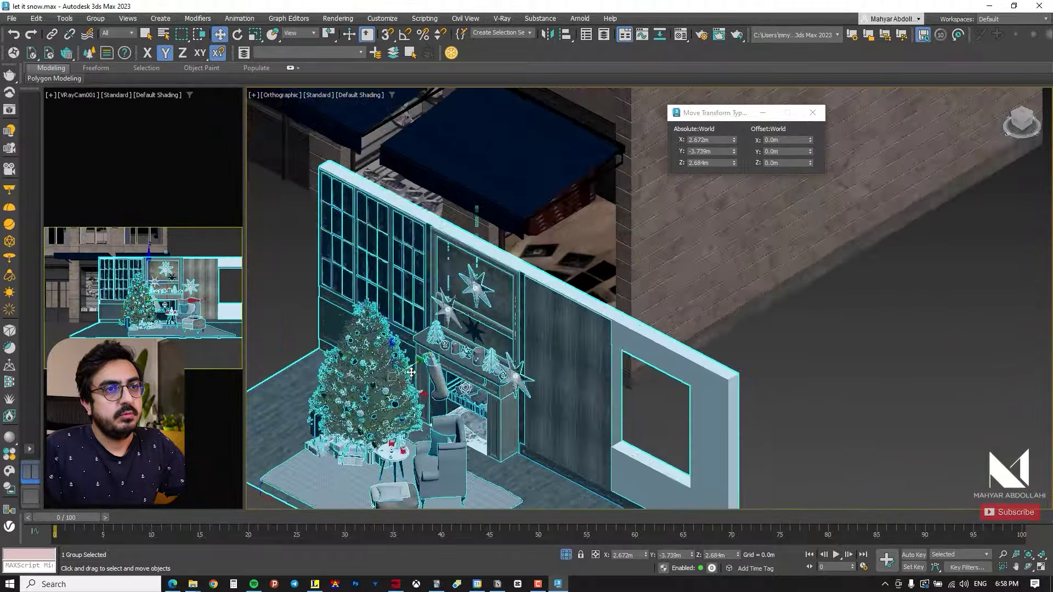
pyautogui.moveTo(411, 374); pyautogui.dragTo(664, 180)
pyautogui.click(494, 383)
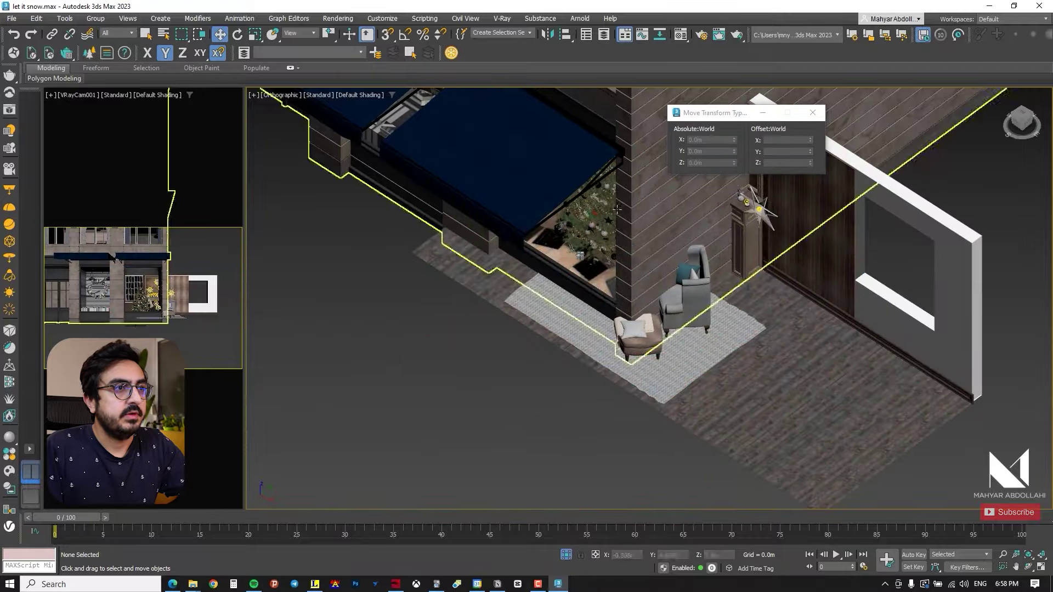
# Step: Shift the interior group slightly along negative X and raise it to about Z 2.978 m behind the window
pyautogui.click(573, 258)
pyautogui.keyDown('alt'); pyautogui.moveTo(573, 257); pyautogui.dragTo(586, 194, button='middle'); pyautogui.keyUp('alt')
pyautogui.scroll(2, 586, 194)
pyautogui.click(707, 351)
pyautogui.moveTo(598, 315); pyautogui.dragTo(579, 315)
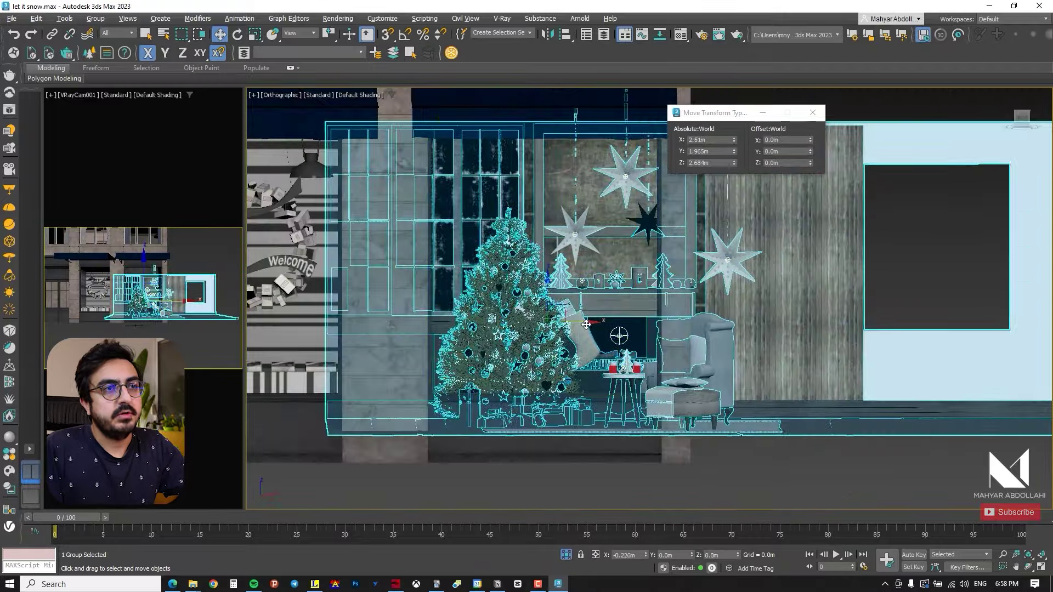
pyautogui.moveTo(540, 274); pyautogui.dragTo(540, 255)
pyautogui.keyDown('alt'); pyautogui.moveTo(540, 255); pyautogui.dragTo(510, 285, button='middle'); pyautogui.keyUp('alt')
pyautogui.scroll(4, 458, 382)
pyautogui.moveTo(635, 167); pyautogui.dragTo(634, 166)
pyautogui.scroll(-8, 548, 318)
# Step: Check the window view from the front and adjust the interior group's position to about X 2.316 m
pyautogui.keyDown('alt'); pyautogui.moveTo(547, 318); pyautogui.dragTo(577, 289, button='middle'); pyautogui.keyUp('alt')
pyautogui.click(580, 411)
pyautogui.scroll(2, 580, 411)
pyautogui.moveTo(579, 411); pyautogui.dragTo(548, 449, button='middle')
pyautogui.scroll(2, 559, 285)
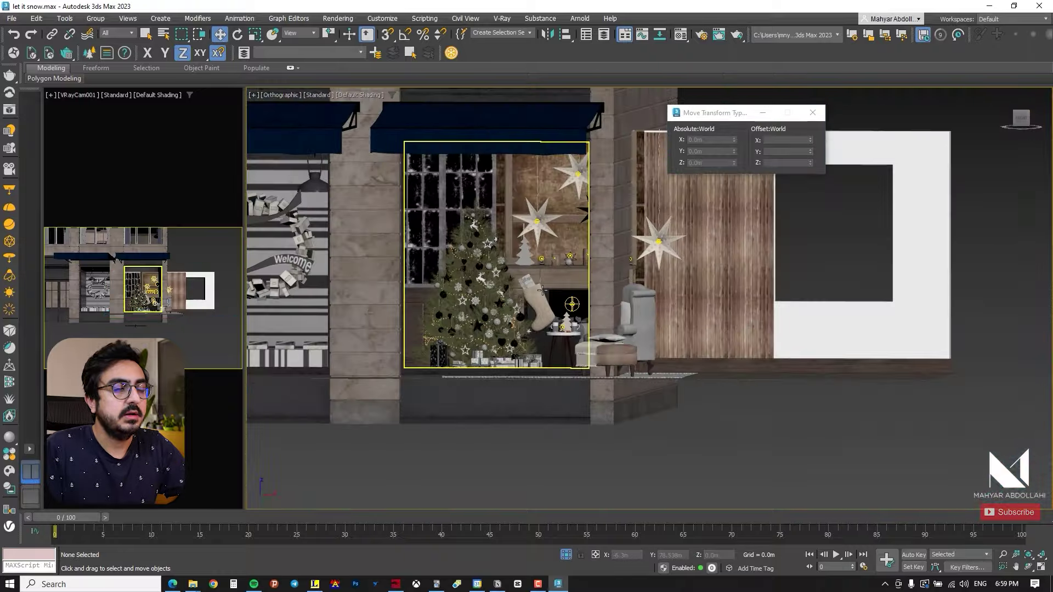
pyautogui.click(559, 274)
pyautogui.moveTo(559, 274)
pyautogui.keyDown('alt'); pyautogui.mouseDown(button='middle')
pyautogui.moveTo(559, 316)
pyautogui.moveTo(564, 295)
pyautogui.mouseUp(button='middle'); pyautogui.keyUp('alt')
pyautogui.moveTo(548, 119); pyautogui.dragTo(539, 119)
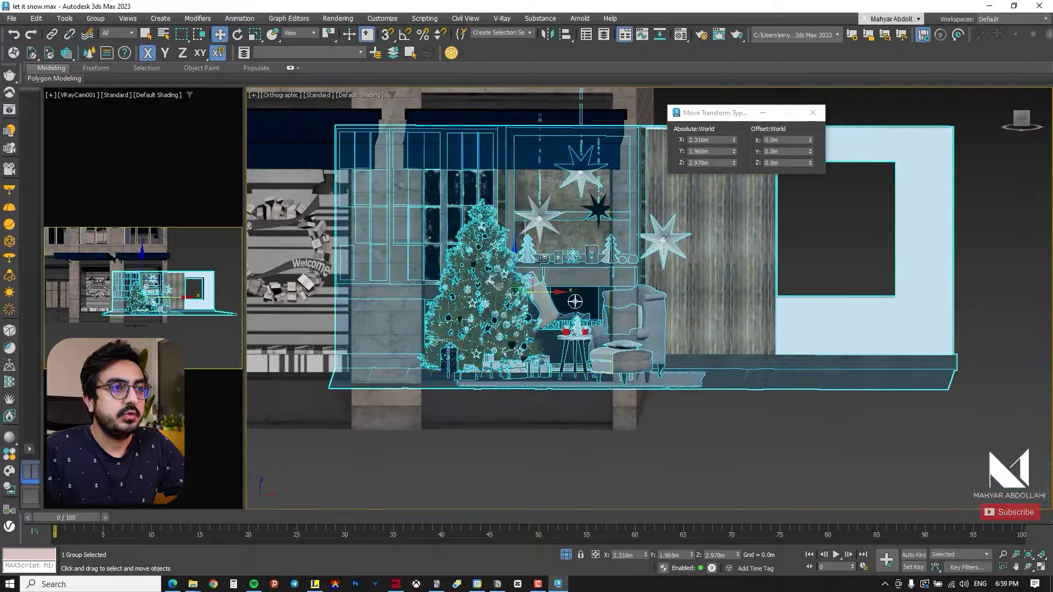
# Step: Slide the interior group farther along negative X to about X 2.135 m, centring the tree and fireplace in the window
pyautogui.click(507, 257)
pyautogui.keyDown('alt'); pyautogui.moveTo(507, 258); pyautogui.dragTo(486, 272, button='middle'); pyautogui.keyUp('alt')
pyautogui.scroll(2, 486, 271)
pyautogui.scroll(-2, 732, 274)
pyautogui.click(787, 270)
pyautogui.moveTo(788, 271); pyautogui.dragTo(781, 271)
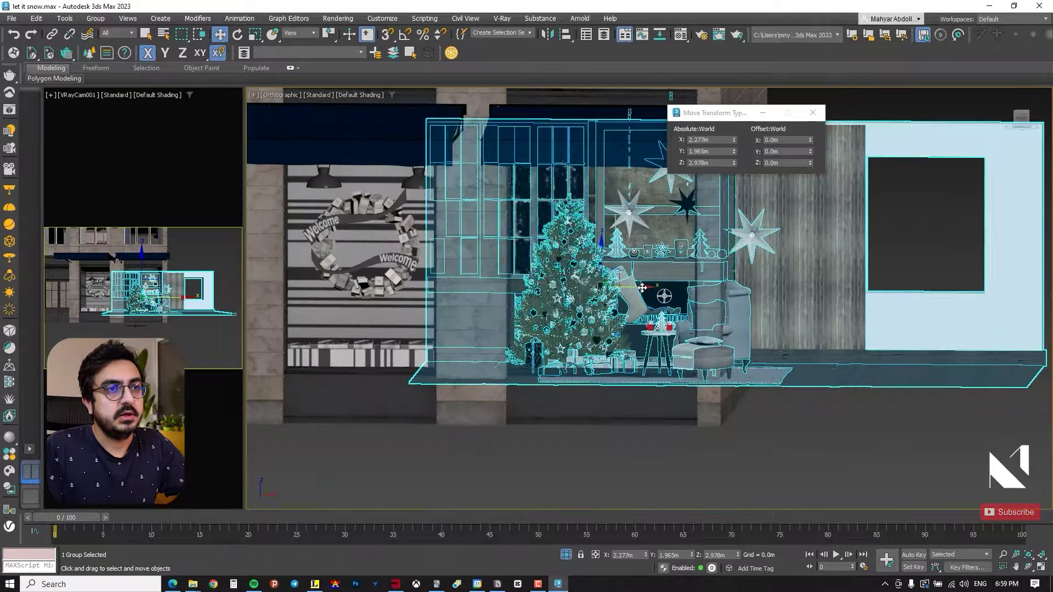
pyautogui.click(658, 263)
pyautogui.keyDown('alt'); pyautogui.moveTo(658, 263); pyautogui.dragTo(680, 277, button='middle'); pyautogui.keyUp('alt')
pyautogui.moveTo(849, 262); pyautogui.dragTo(837, 262)
# Step: Widen the camera viewport and raise the interior group to about Z 3.253 m behind the shop window
pyautogui.click(658, 263)
pyautogui.keyDown('alt'); pyautogui.moveTo(658, 263); pyautogui.dragTo(631, 351, button='middle'); pyautogui.keyUp('alt')
pyautogui.scroll(-1, 634, 286)
pyautogui.scroll(2, 806, 258)
pyautogui.scroll(-2, 786, 288)
pyautogui.scroll(2, 606, 247)
pyautogui.click(688, 272)
pyautogui.scroll(-2, 686, 270)
pyautogui.press('r')
pyautogui.press('w')
pyautogui.scroll(2, 603, 329)
pyautogui.scroll(2, 642, 359)
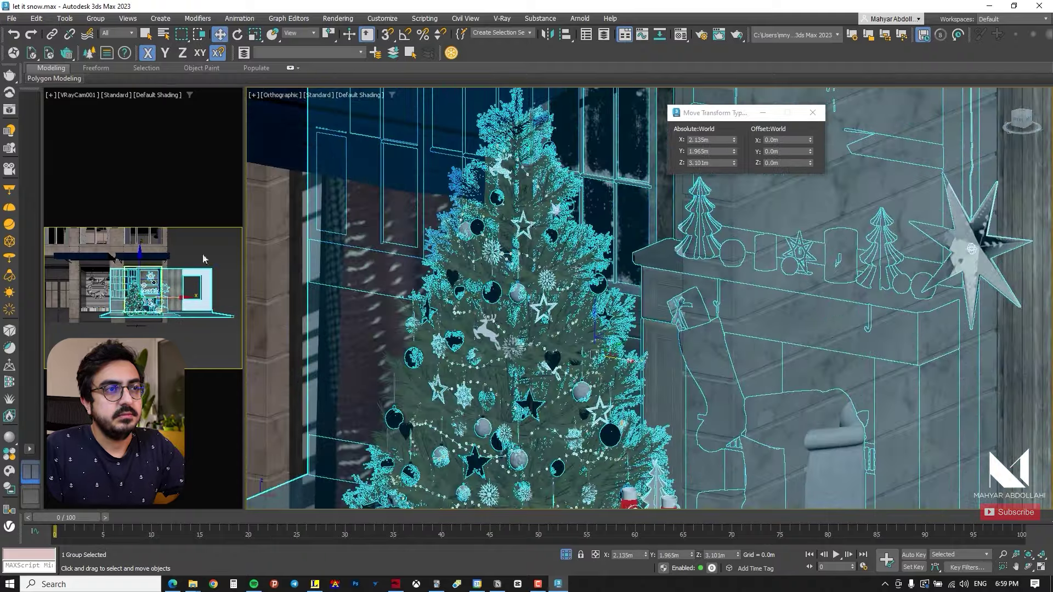
pyautogui.moveTo(244, 263); pyautogui.dragTo(692, 286)
pyautogui.click(488, 183)
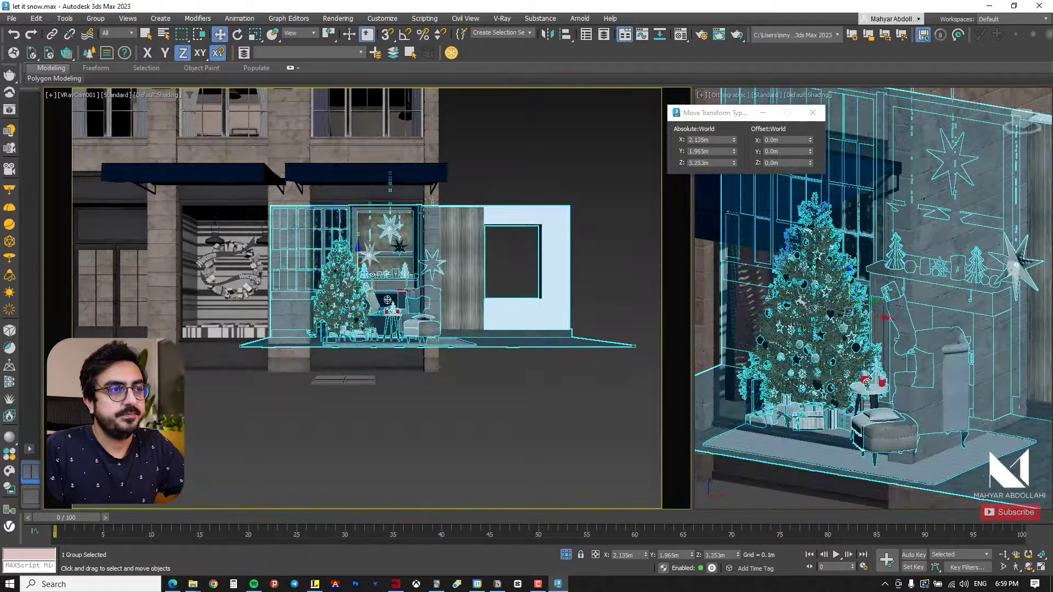
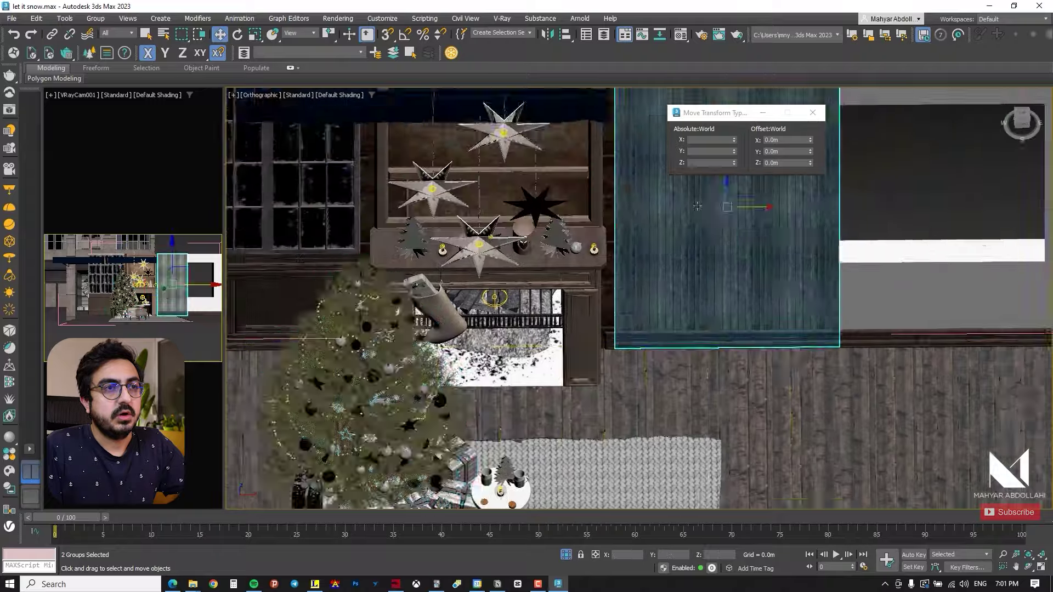
# Step: Shift several pieces of the opened interior group along X and select the footstool with its neighbouring pieces
pyautogui.scroll(3, 459, 263)
pyautogui.click(458, 274)
pyautogui.keyDown('ctrl'); pyautogui.click(494, 367); pyautogui.keyUp('ctrl')
pyautogui.keyDown('ctrl'); pyautogui.click(604, 317); pyautogui.keyUp('ctrl')
pyautogui.moveTo(603, 317); pyautogui.dragTo(635, 317)
pyautogui.click(529, 438)
pyautogui.keyDown('ctrl'); pyautogui.click(573, 449); pyautogui.keyUp('ctrl')
pyautogui.keyDown('alt'); pyautogui.moveTo(573, 450); pyautogui.dragTo(603, 258, button='middle'); pyautogui.keyUp('alt')
pyautogui.keyDown('ctrl'); pyautogui.click(559, 425); pyautogui.keyUp('ctrl')
pyautogui.scroll(-5, 604, 275)
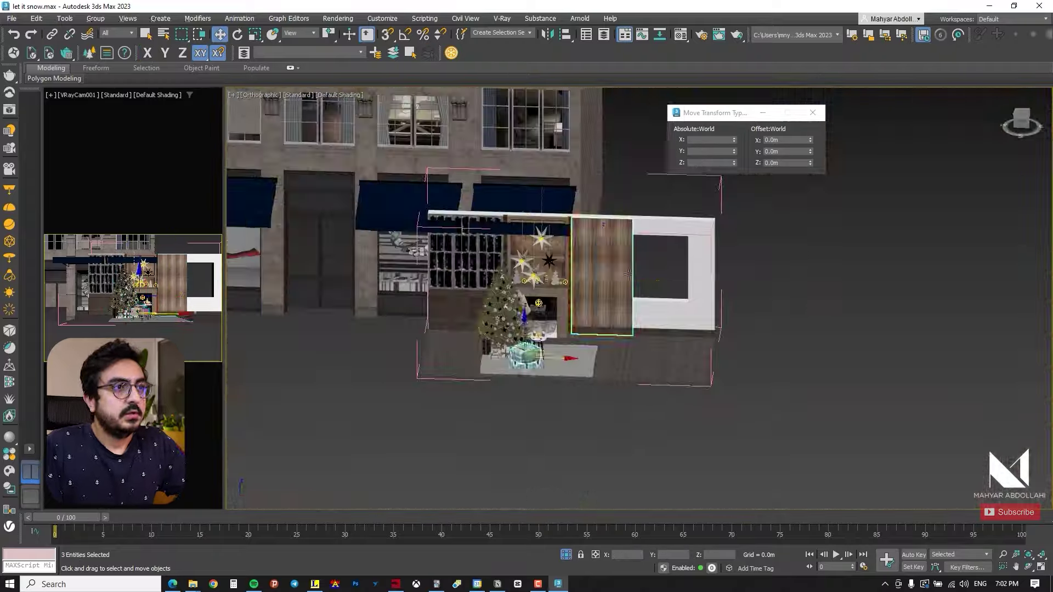
# Step: Close the interior group and move it back into the building behind the corner shop window
pyautogui.click(95, 18)
pyautogui.click(101, 82)
pyautogui.keyDown('alt'); pyautogui.moveTo(548, 231); pyautogui.dragTo(494, 257, button='middle'); pyautogui.keyUp('alt')
pyautogui.moveTo(578, 233); pyautogui.dragTo(680, 177)
pyautogui.scroll(6, 554, 296)
pyautogui.click(597, 300)
pyautogui.keyDown('alt'); pyautogui.moveTo(597, 299); pyautogui.dragTo(620, 308, button='middle'); pyautogui.keyUp('alt')
pyautogui.scroll(-3, 621, 308)
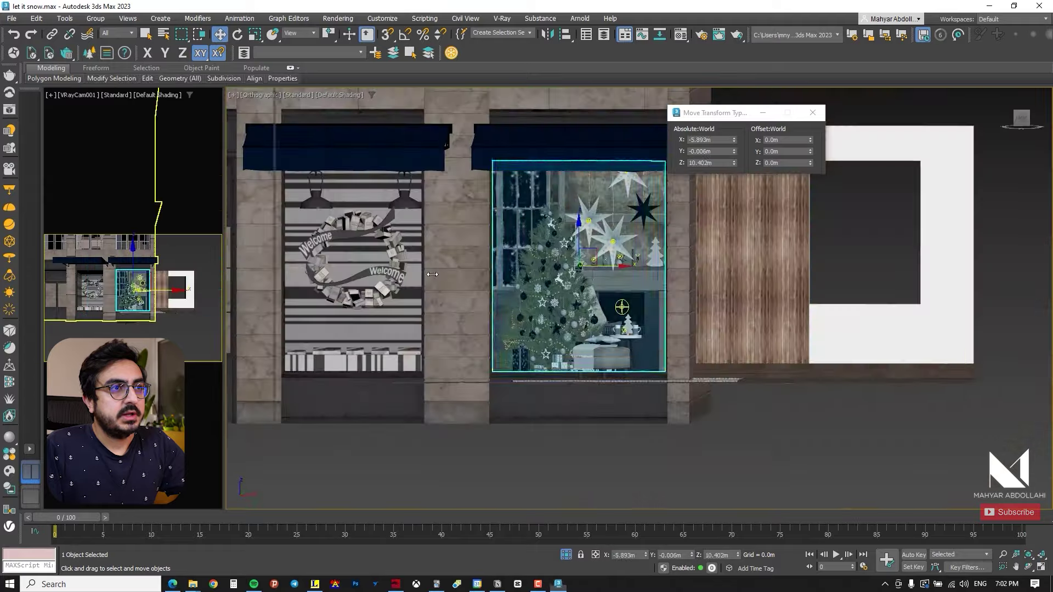
# Step: Enlarge the camera viewport and shift the interior group slightly along negative X within the window frame
pyautogui.moveTo(223, 300); pyautogui.dragTo(649, 300)
pyautogui.click(902, 280)
pyautogui.moveTo(848, 288); pyautogui.dragTo(837, 288)
pyautogui.click(965, 294)
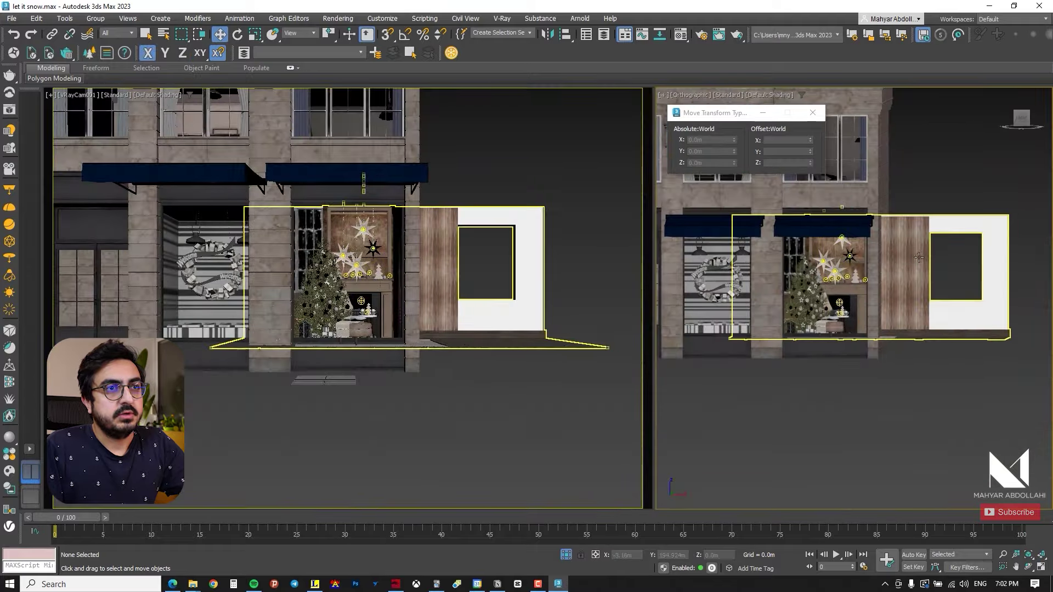
# Step: Delete the footstool beside the small round table from the interior group
pyautogui.keyDown('alt'); pyautogui.moveTo(903, 291); pyautogui.dragTo(870, 392, button='middle'); pyautogui.keyUp('alt')
pyautogui.scroll(5, 781, 336)
pyautogui.click(781, 336)
pyautogui.press('Delete')
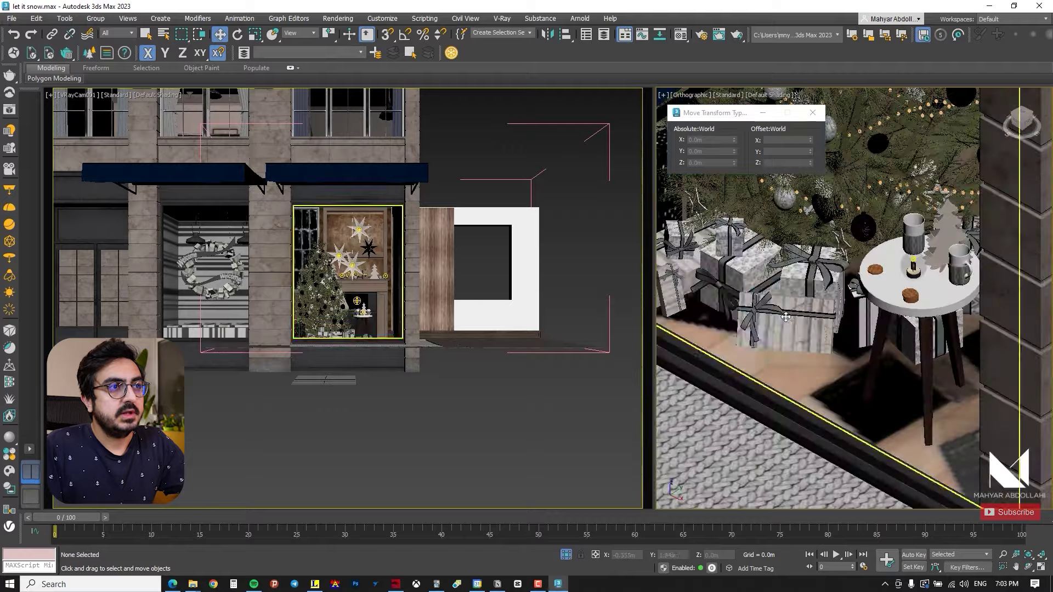
# Step: Select the interior group's floor slab and start editing its vertices
pyautogui.scroll(-5, 823, 275)
pyautogui.click(823, 219)
pyautogui.keyDown('alt'); pyautogui.moveTo(822, 220); pyautogui.dragTo(841, 374, button='middle'); pyautogui.keyUp('alt')
pyautogui.click(841, 373)
pyautogui.scroll(5, 855, 351)
pyautogui.moveTo(886, 355); pyautogui.dragTo(886, 349)
pyautogui.scroll(-5, 855, 357)
pyautogui.keyDown('alt'); pyautogui.moveTo(856, 358); pyautogui.dragTo(900, 358, button='middle'); pyautogui.keyUp('alt')
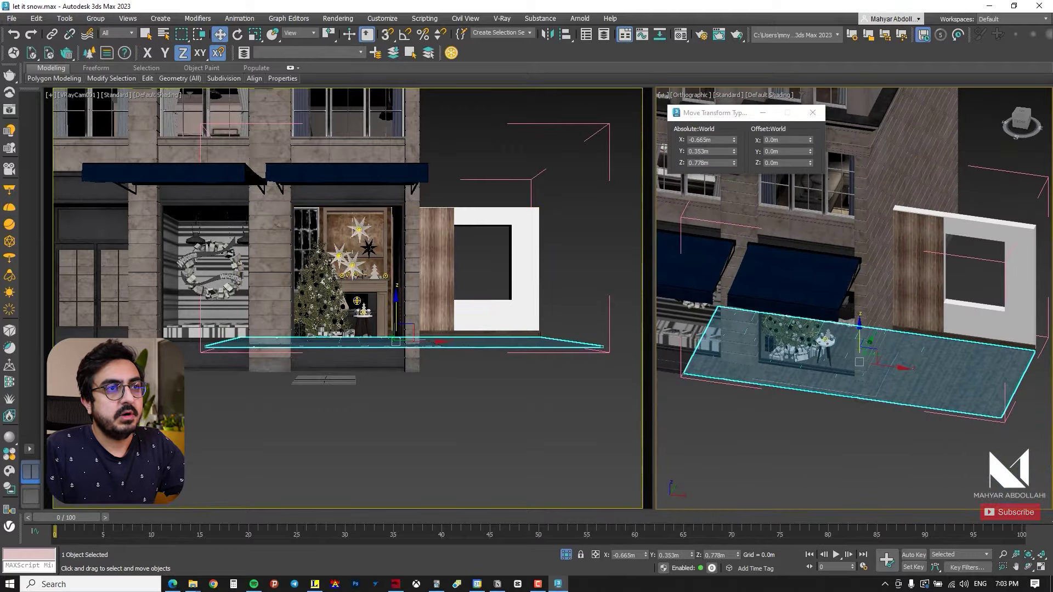
pyautogui.press('1')
# Step: Try to delete the floor vertices that extend past the building's corner, and undo the deletion
pyautogui.keyDown('alt'); pyautogui.moveTo(905, 357); pyautogui.dragTo(946, 309, button='middle'); pyautogui.keyUp('alt')
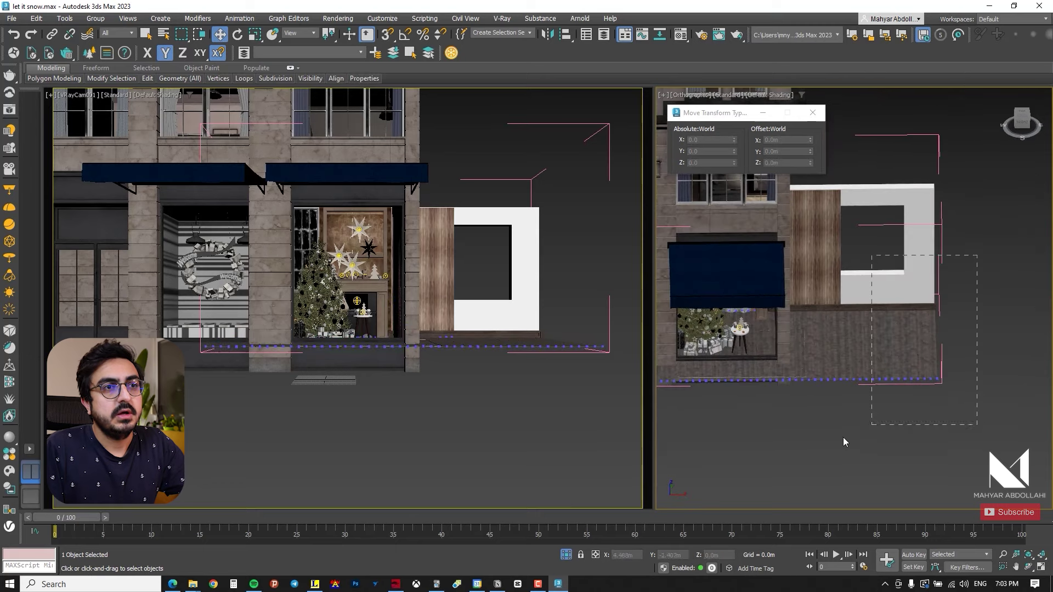
pyautogui.scroll(2, 886, 342)
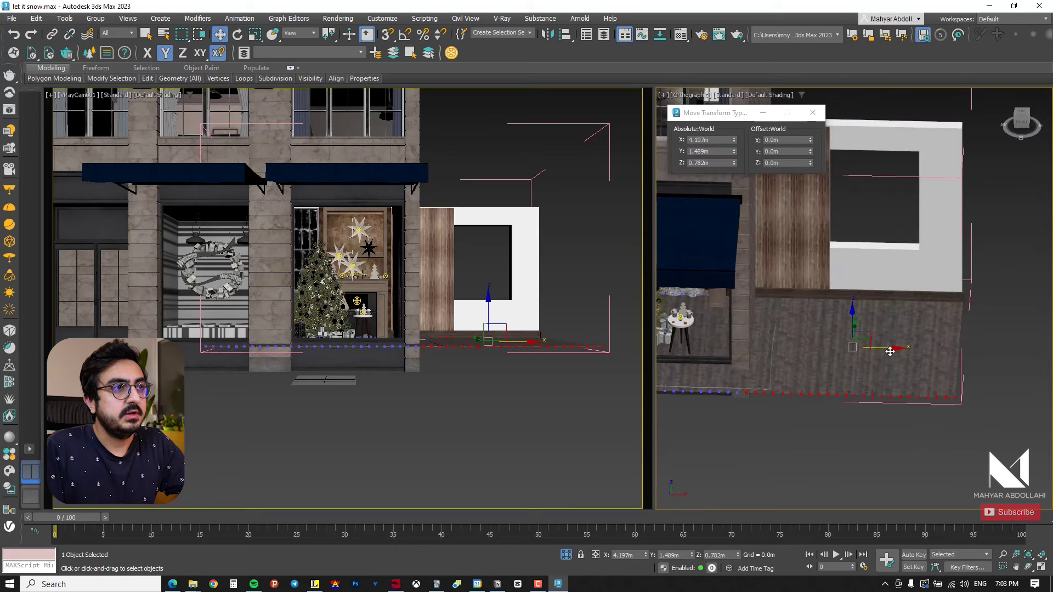
pyautogui.press('Delete')
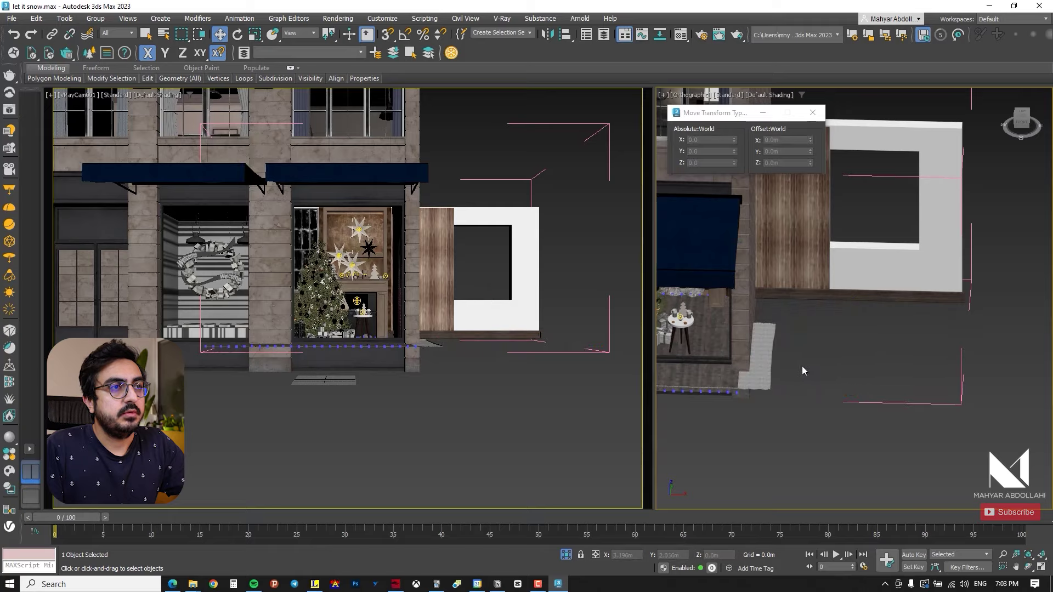
pyautogui.moveTo(802, 366); pyautogui.dragTo(874, 357, button='middle')
pyautogui.hotkey('ctrl', 'z')
# Step: Enlarge the orthographic viewport and delete the floor vertices that extend past the corner of the building
pyautogui.scroll(4, 900, 384)
pyautogui.scroll(-3, 899, 384)
pyautogui.moveTo(648, 364); pyautogui.dragTo(361, 364)
pyautogui.moveTo(647, 366); pyautogui.dragTo(779, 362, button='middle')
pyautogui.scroll(1, 588, 402)
pyautogui.press('Delete')
pyautogui.keyDown('alt'); pyautogui.moveTo(589, 397); pyautogui.dragTo(505, 343, button='middle'); pyautogui.keyUp('alt')
pyautogui.hotkey('ctrl', 'z')
pyautogui.press('Delete')
# Step: Adjust the remaining end vertices of the floor beside the building's corner and finish vertex editing
pyautogui.moveTo(477, 253); pyautogui.dragTo(767, 477)
pyautogui.moveTo(614, 369); pyautogui.dragTo(729, 299)
pyautogui.keyDown('alt'); pyautogui.moveTo(729, 299); pyautogui.dragTo(740, 335, button='middle'); pyautogui.keyUp('alt')
pyautogui.scroll(3, 793, 284)
pyautogui.scroll(-4, 793, 284)
pyautogui.scroll(4, 777, 307)
pyautogui.moveTo(713, 334); pyautogui.dragTo(732, 321)
pyautogui.press('1')
# Step: Scale down the selected interior piece so it fits beside the building's corner
pyautogui.scroll(-3, 658, 274)
pyautogui.scroll(4, 684, 360)
pyautogui.scroll(-4, 685, 235)
pyautogui.keyDown('alt'); pyautogui.moveTo(685, 236); pyautogui.dragTo(656, 281, button='middle'); pyautogui.keyUp('alt')
pyautogui.press('r')
pyautogui.scroll(3, 656, 281)
pyautogui.moveTo(713, 293); pyautogui.dragTo(685, 282)
pyautogui.press('w')
pyautogui.keyDown('alt'); pyautogui.moveTo(686, 283); pyautogui.dragTo(692, 323, button='middle'); pyautogui.keyUp('alt')
pyautogui.scroll(-2, 714, 360)
# Step: Scale the protruding wooden wall panel narrower and move it along X into the building
pyautogui.click(828, 305)
pyautogui.keyDown('alt'); pyautogui.moveTo(827, 305); pyautogui.dragTo(856, 291, button='middle'); pyautogui.keyUp('alt')
pyautogui.moveTo(917, 278); pyautogui.dragTo(877, 277)
pyautogui.press('r')
pyautogui.moveTo(905, 412); pyautogui.dragTo(875, 411)
pyautogui.press('w')
pyautogui.moveTo(900, 299); pyautogui.dragTo(831, 298)
pyautogui.scroll(3, 784, 292)
pyautogui.moveTo(733, 308); pyautogui.dragTo(776, 307)
pyautogui.scroll(-5, 776, 307)
pyautogui.keyDown('alt'); pyautogui.moveTo(776, 308); pyautogui.dragTo(730, 329, button='middle'); pyautogui.keyUp('alt')
pyautogui.scroll(2, 790, 192)
# Step: Edit the vertices of the white wall with the opening so it no longer protrudes past the building's corner
pyautogui.click(735, 299)
pyautogui.press('1')
pyautogui.scroll(-2, 822, 291)
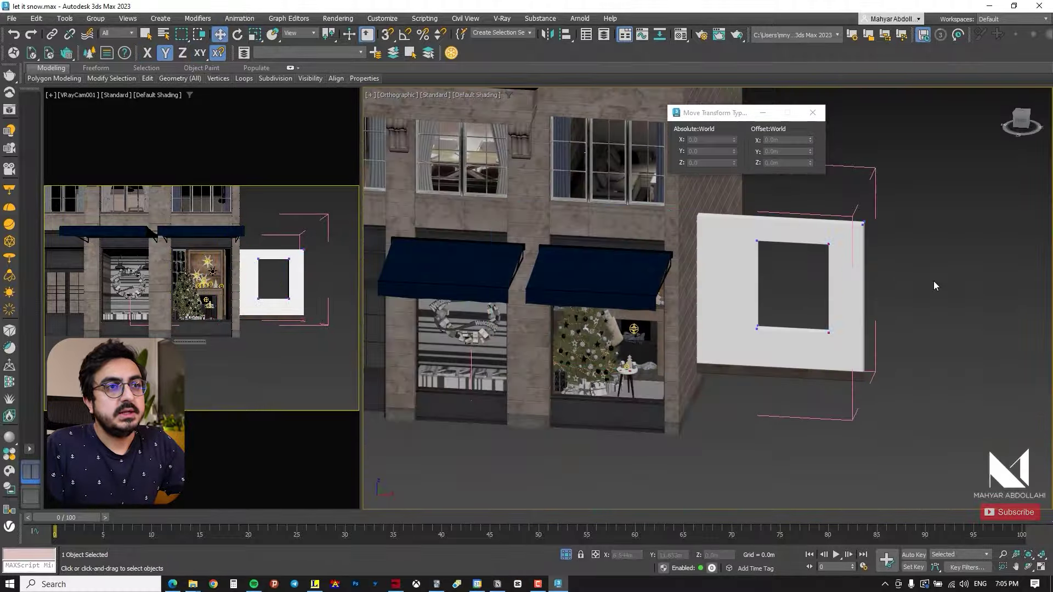
pyautogui.moveTo(921, 398); pyautogui.dragTo(844, 206)
pyautogui.scroll(2, 852, 247)
pyautogui.moveTo(899, 357); pyautogui.dragTo(622, 473)
pyautogui.keyDown('alt'); pyautogui.moveTo(622, 472); pyautogui.dragTo(770, 329, button='middle'); pyautogui.keyUp('alt')
pyautogui.press('1')
# Step: Clear the dark skirting strip from outside the building's corner with snapping enabled, and deselect everything
pyautogui.click(771, 329)
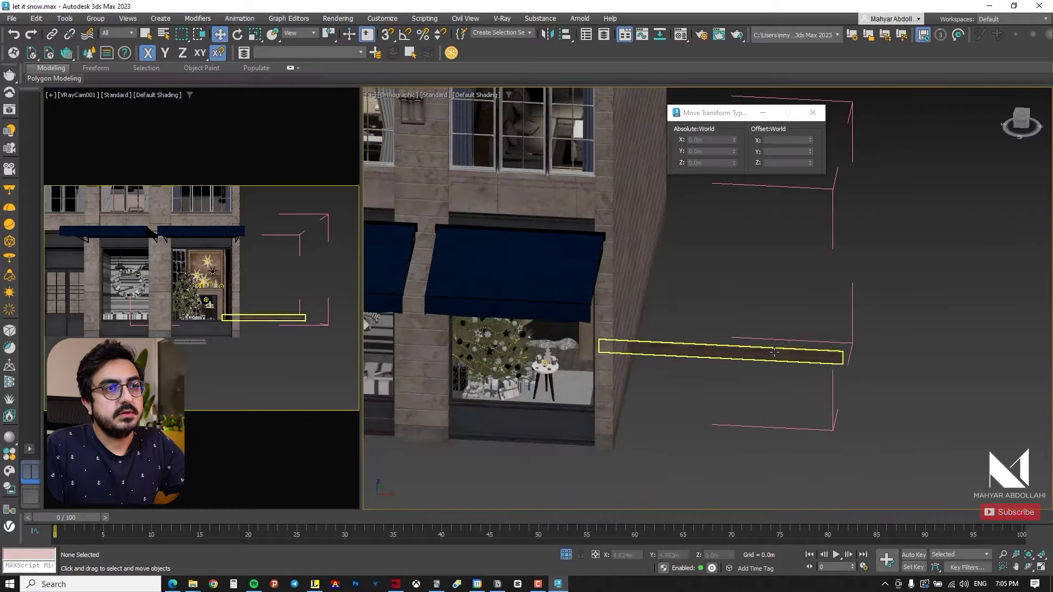
pyautogui.press('s')
pyautogui.keyDown('alt'); pyautogui.moveTo(899, 434); pyautogui.dragTo(871, 338, button='middle'); pyautogui.keyUp('alt')
pyautogui.scroll(3, 872, 338)
pyautogui.click(871, 337)
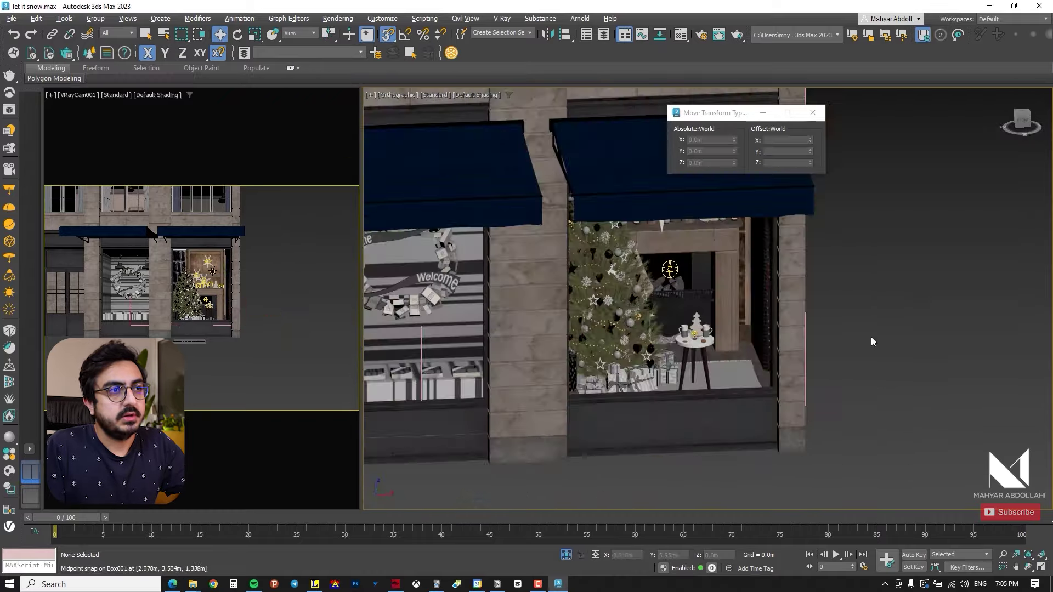
# Step: Select the fireplace behind the shop window and close the opened interior group
pyautogui.click(731, 324)
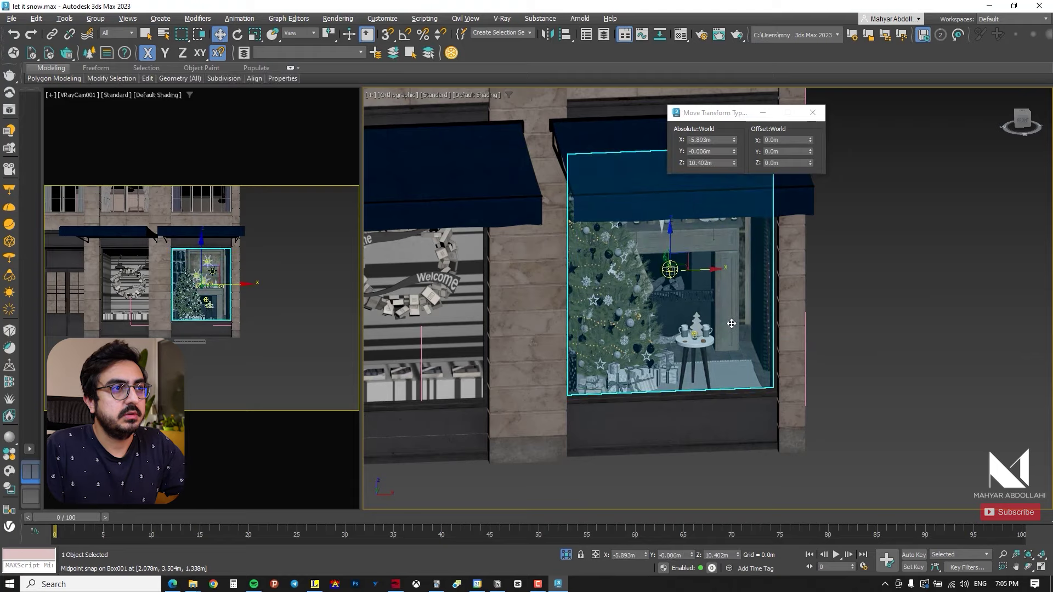
pyautogui.click(731, 323)
pyautogui.click(95, 18)
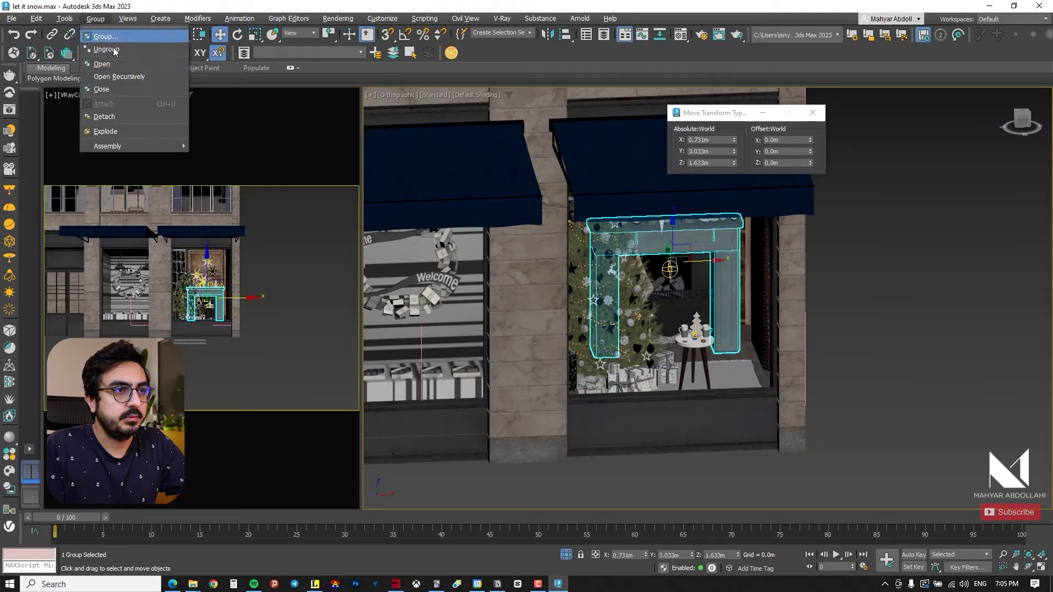
pyautogui.click(113, 92)
# Step: End the isolation to bring back the full street scene with its cars and kerb
pyautogui.scroll(-2, 676, 286)
pyautogui.keyDown('alt'); pyautogui.moveTo(676, 286); pyautogui.dragTo(768, 329, button='middle'); pyautogui.keyUp('alt')
pyautogui.scroll(-3, 847, 383)
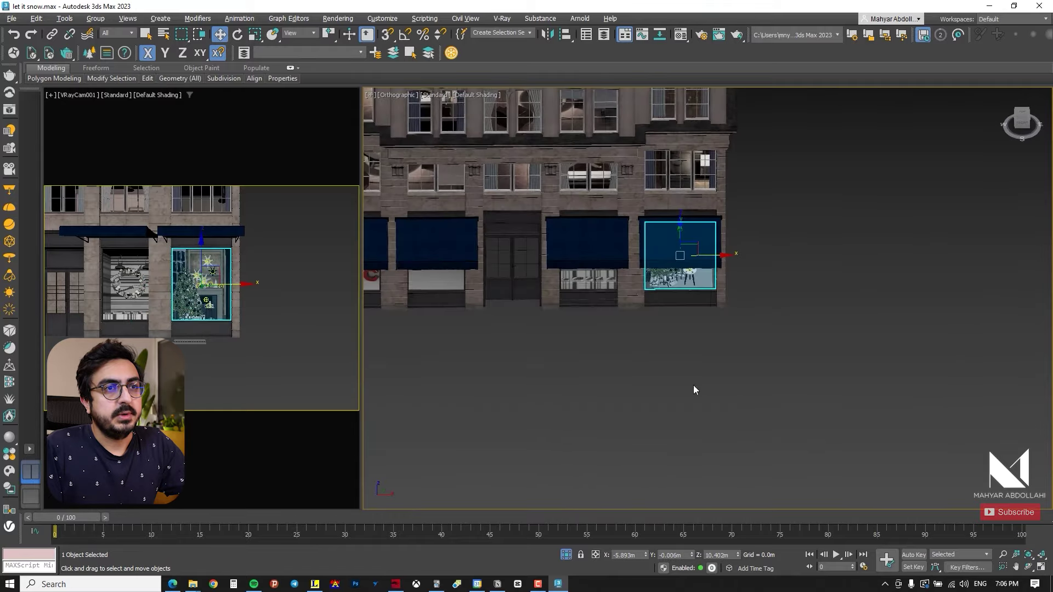
pyautogui.click(566, 555)
pyautogui.scroll(-3, 831, 337)
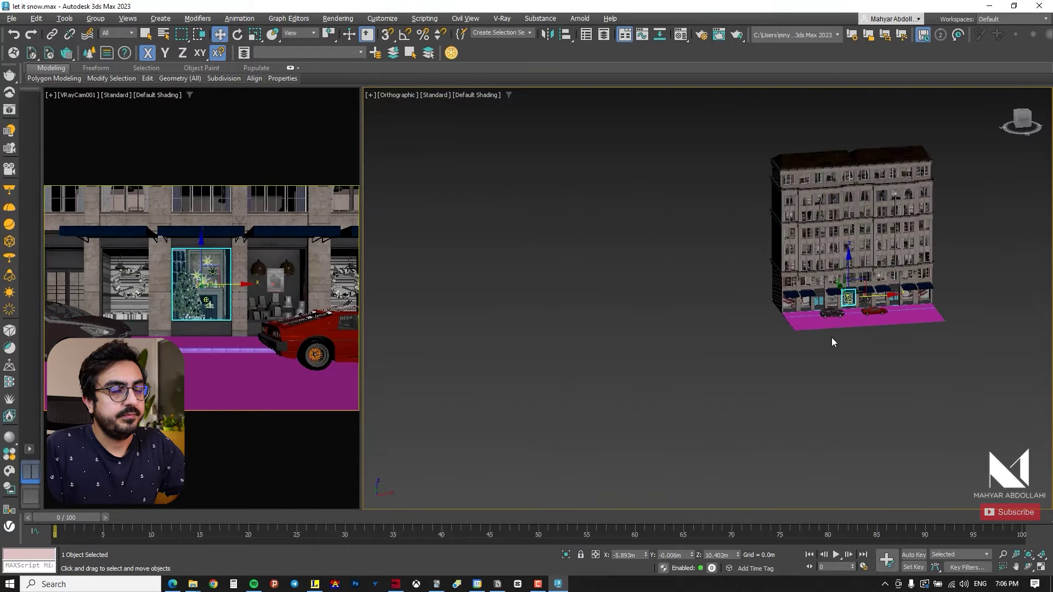
pyautogui.moveTo(831, 337); pyautogui.dragTo(702, 399, button='middle')
pyautogui.click(747, 424)
pyautogui.scroll(5, 734, 381)
pyautogui.click(727, 358)
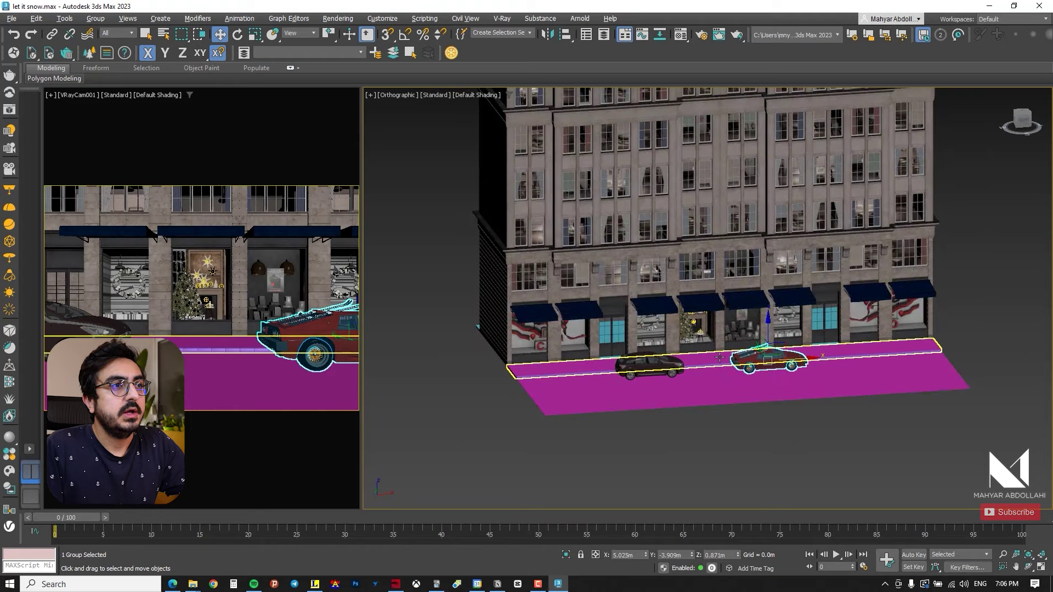
# Step: Select the Christmas interior group behind the shop window, isolate it and clear the selection
pyautogui.scroll(3, 724, 357)
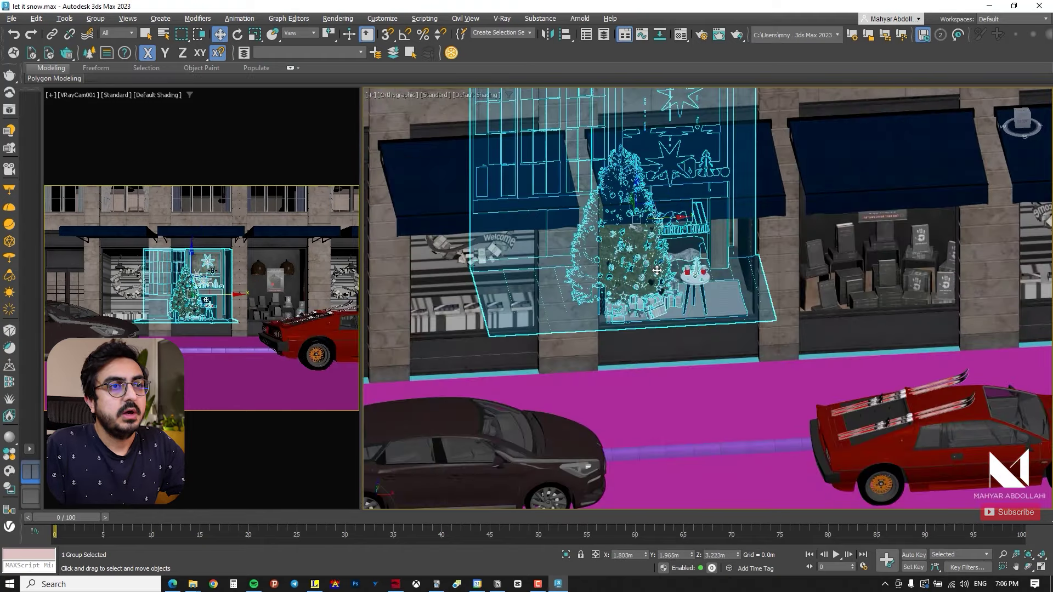
pyautogui.scroll(3, 657, 270)
pyautogui.scroll(-2, 657, 271)
pyautogui.moveTo(657, 270); pyautogui.dragTo(660, 312, button='middle')
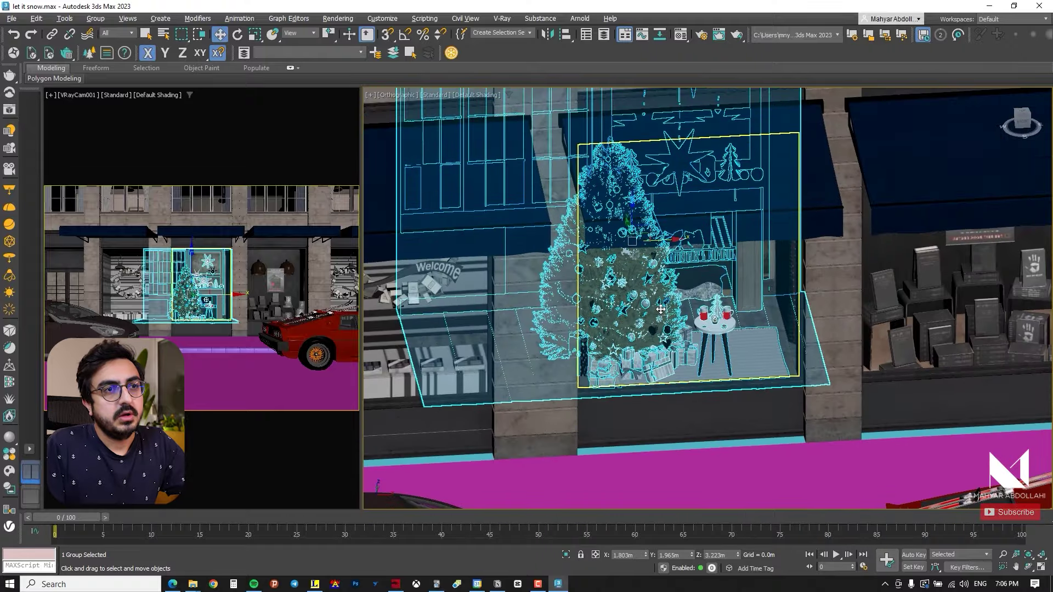
pyautogui.hotkey('alt', 'q')
pyautogui.scroll(-2, 660, 309)
pyautogui.keyDown('alt'); pyautogui.moveTo(654, 315); pyautogui.dragTo(795, 308, button='middle'); pyautogui.keyUp('alt')
pyautogui.click(795, 309)
# Step: Select the isolated interior group at the Christmas tree's string lights and open the group
pyautogui.scroll(4, 688, 333)
pyautogui.scroll(8, 687, 333)
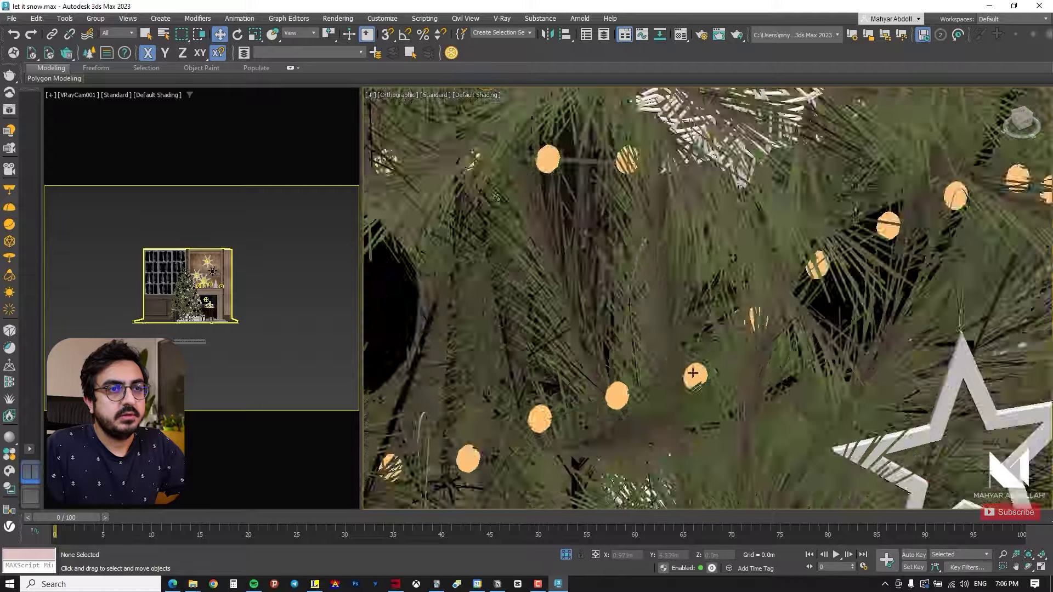
pyautogui.click(608, 273)
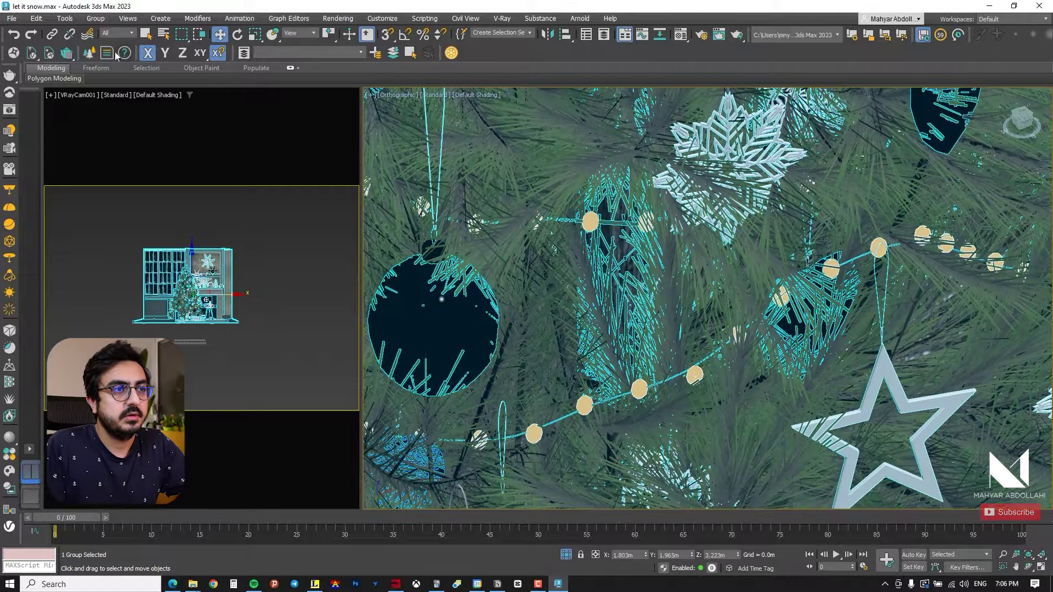
pyautogui.click(104, 64)
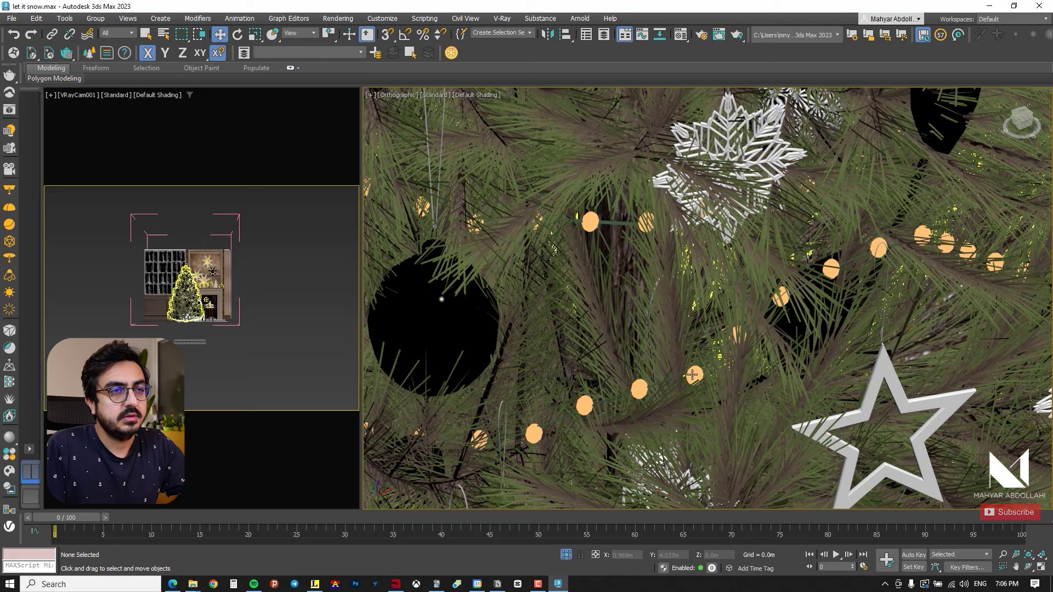
# Step: Select the Christmas tree, undo its accidental move, and open the tree's nested group
pyautogui.click(693, 375)
pyautogui.moveTo(692, 313); pyautogui.dragTo(726, 301)
pyautogui.hotkey('ctrl', 'z')
pyautogui.click(95, 18)
pyautogui.click(104, 64)
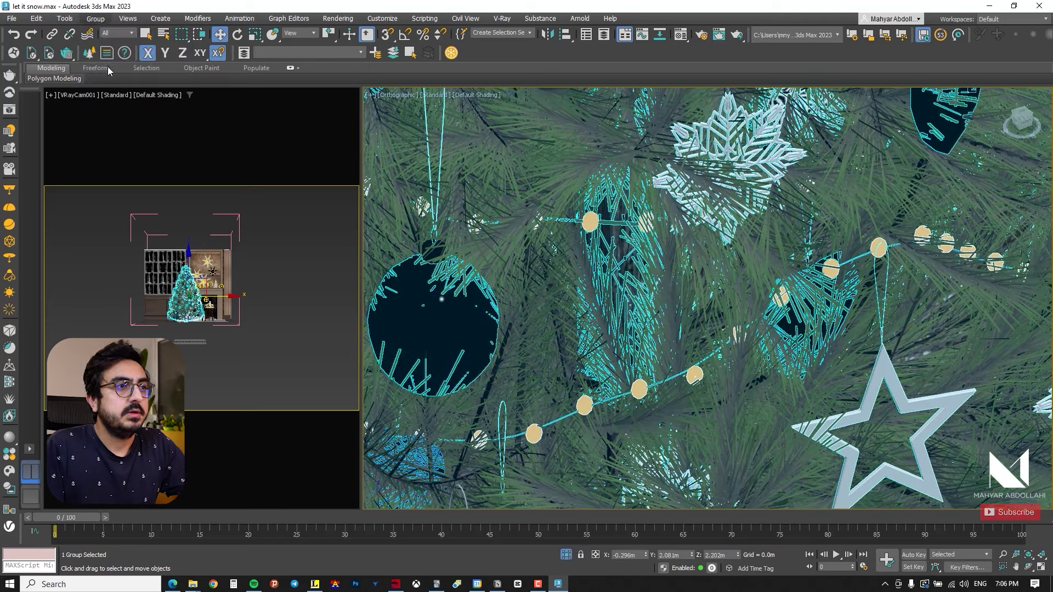
# Step: Select the Christmas tree's light string, sample its MultiMat_15 material and inspect the VRayLight sub-material with ID 1
pyautogui.click(697, 367)
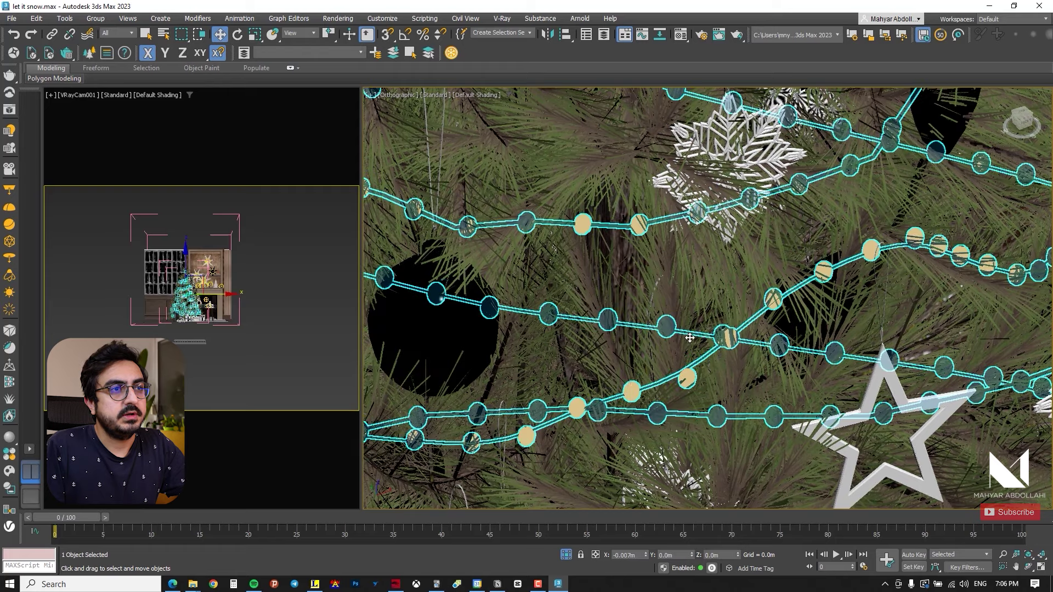
pyautogui.click(99, 19)
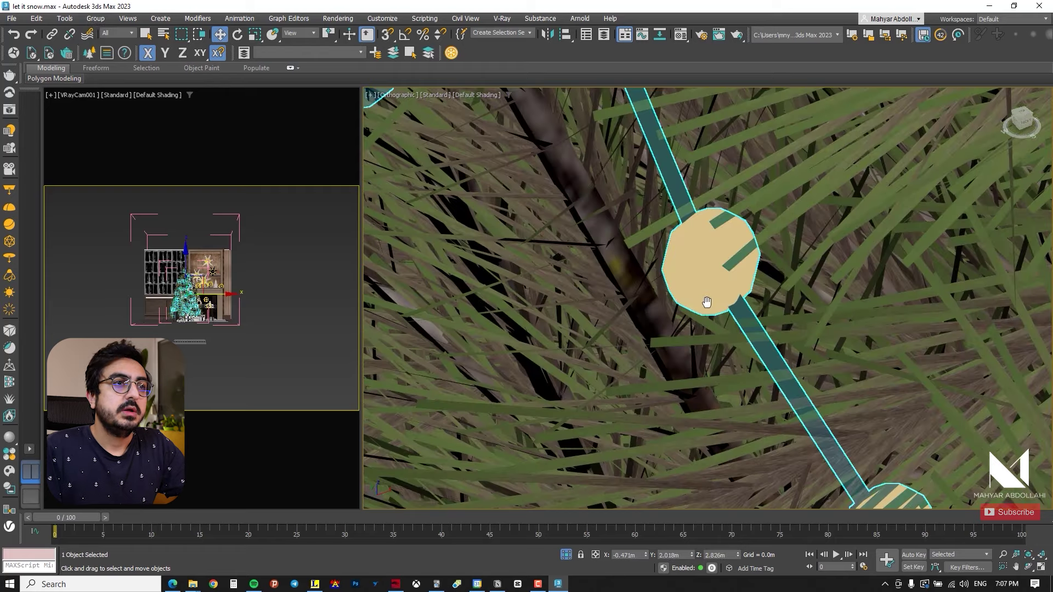
pyautogui.press('m')
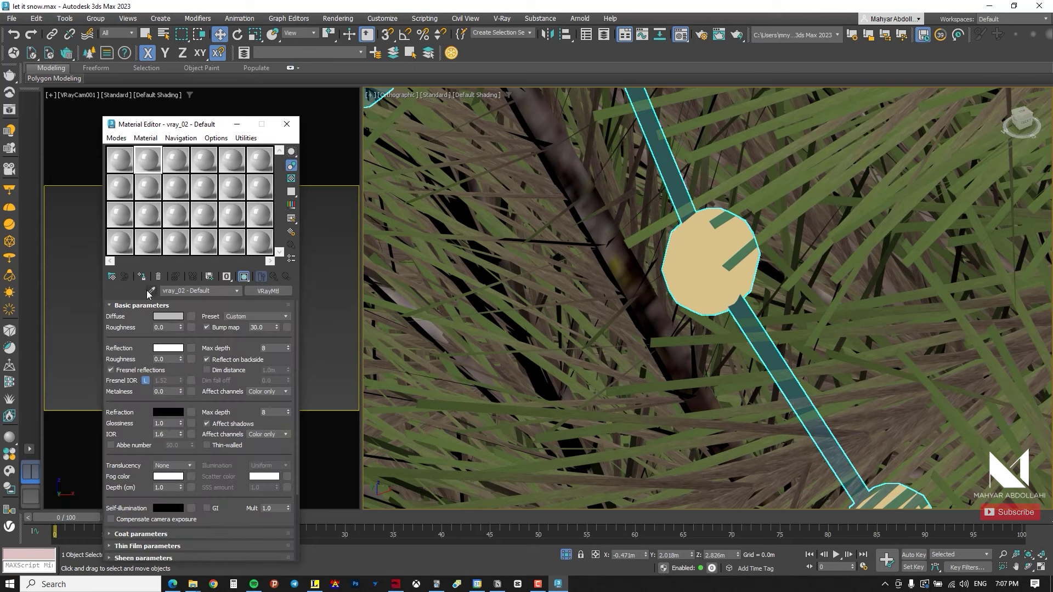
pyautogui.click(697, 259)
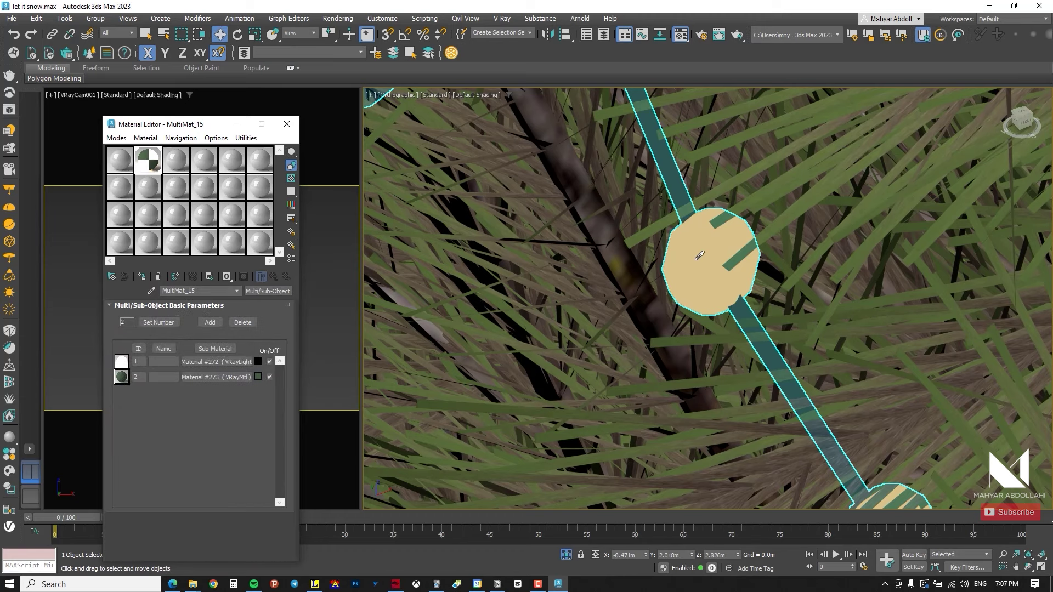
pyautogui.click(218, 364)
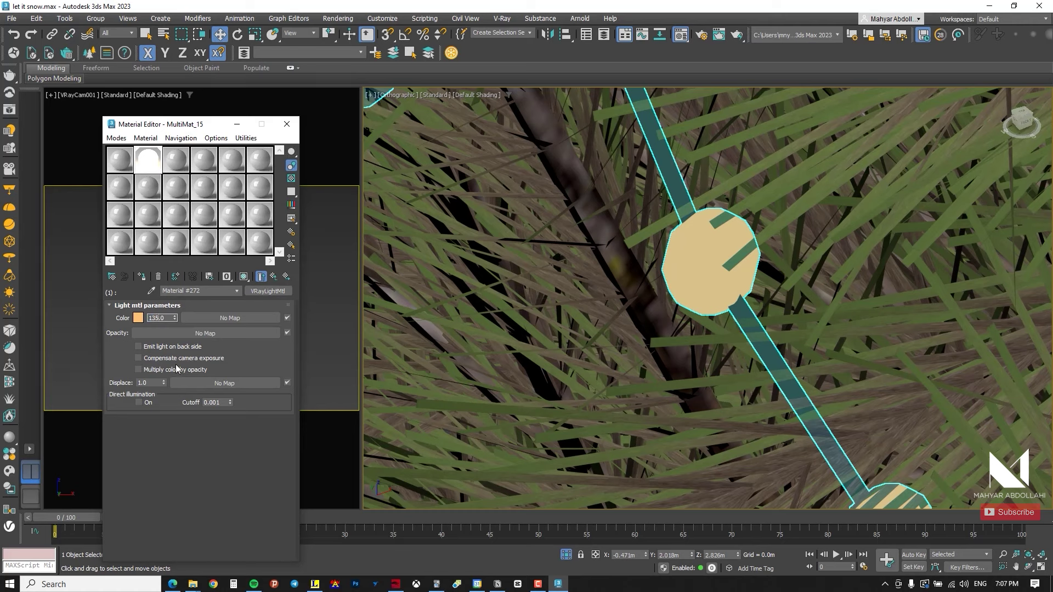
pyautogui.moveTo(208, 127); pyautogui.dragTo(219, 124)
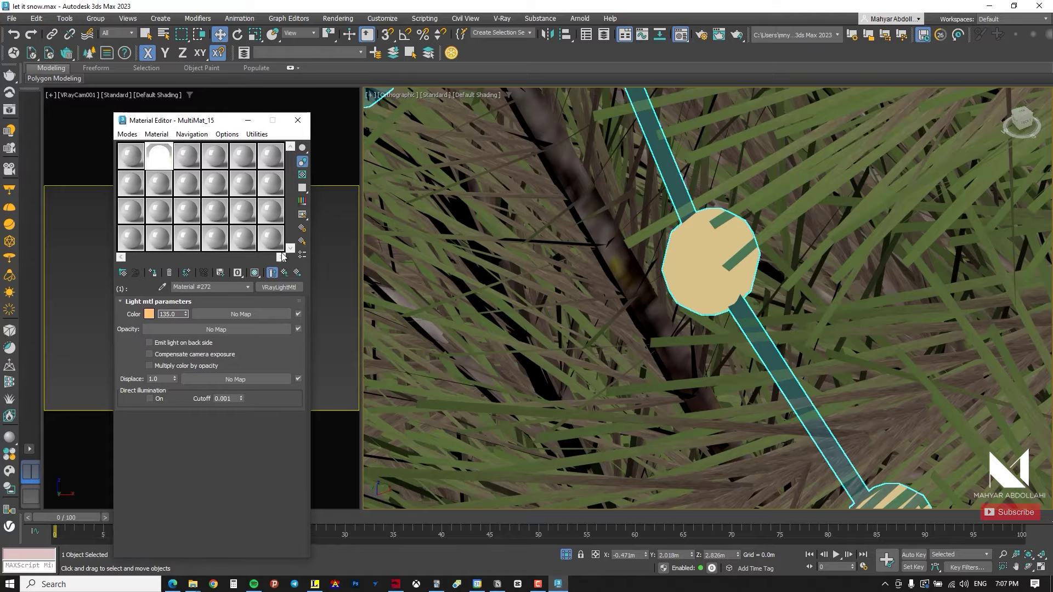
pyautogui.click(286, 272)
# Step: Close the opened Christmas tree groups
pyautogui.scroll(-12, 669, 275)
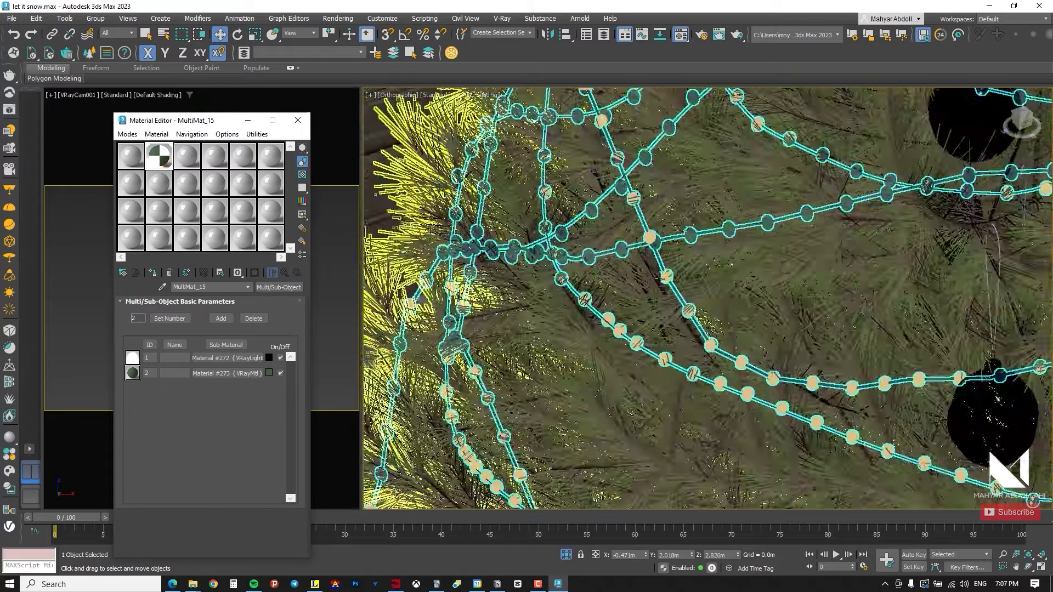
pyautogui.moveTo(669, 274); pyautogui.dragTo(675, 283, button='middle')
pyautogui.click(97, 21)
pyautogui.click(110, 90)
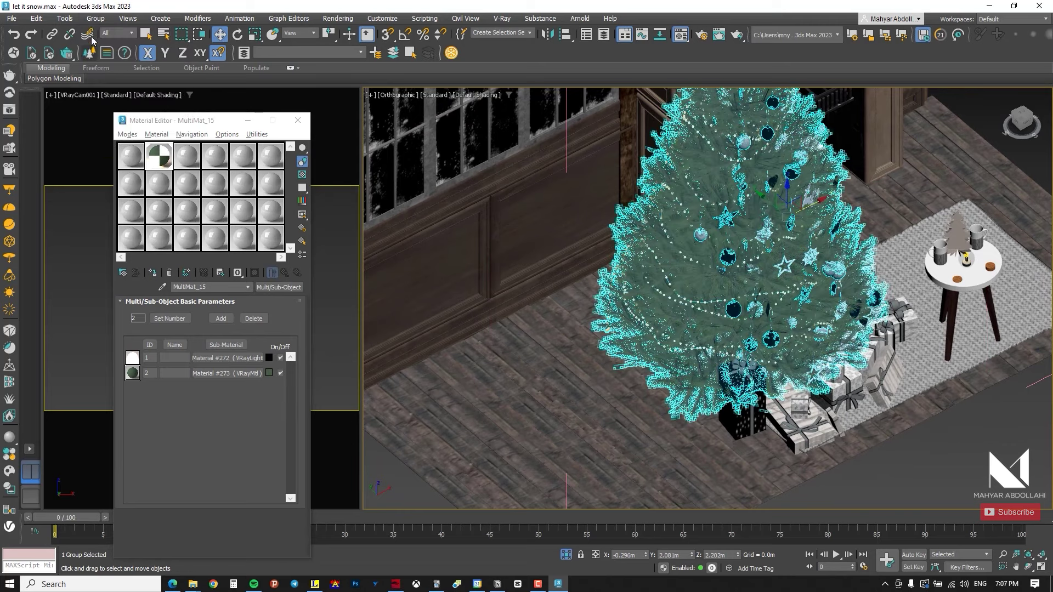
pyautogui.click(95, 19)
pyautogui.click(102, 90)
pyautogui.press('z')
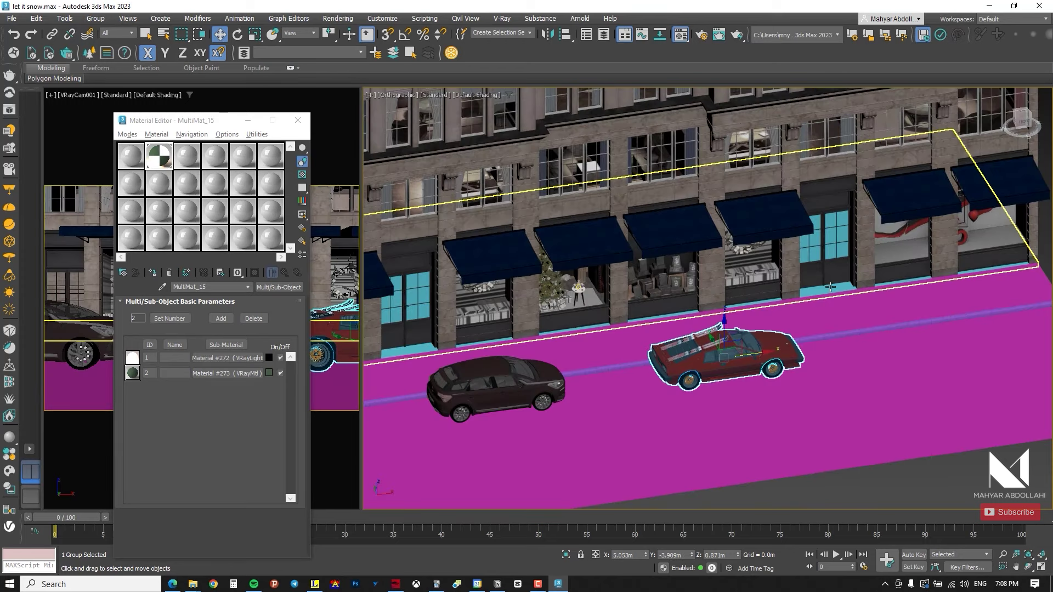
# Step: Give the vray_03 - Default material a dark grey diffuse colour and a grey reflection with a value of 39
pyautogui.click(183, 161)
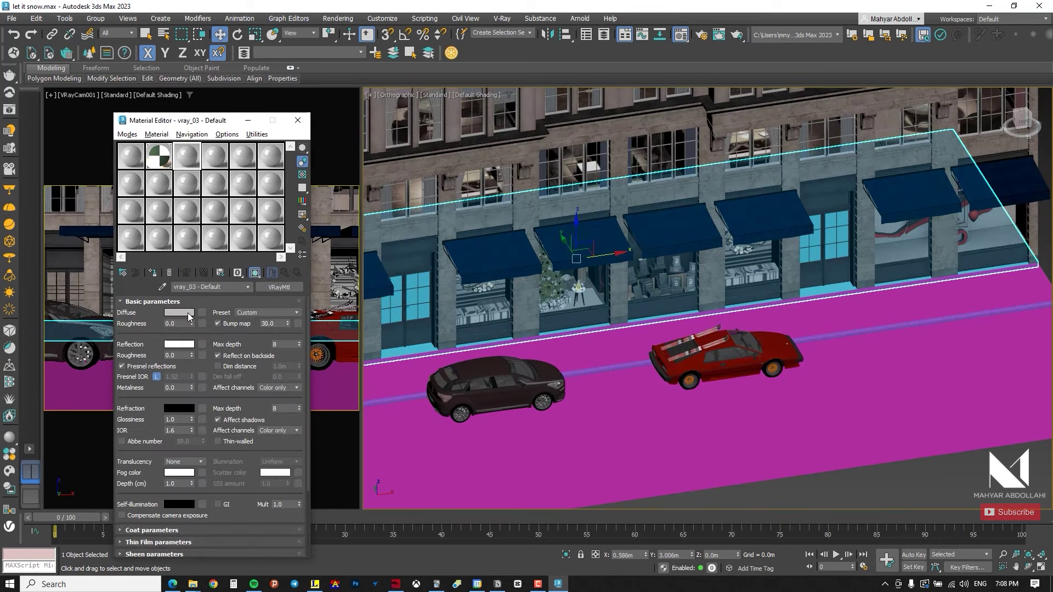
pyautogui.click(187, 313)
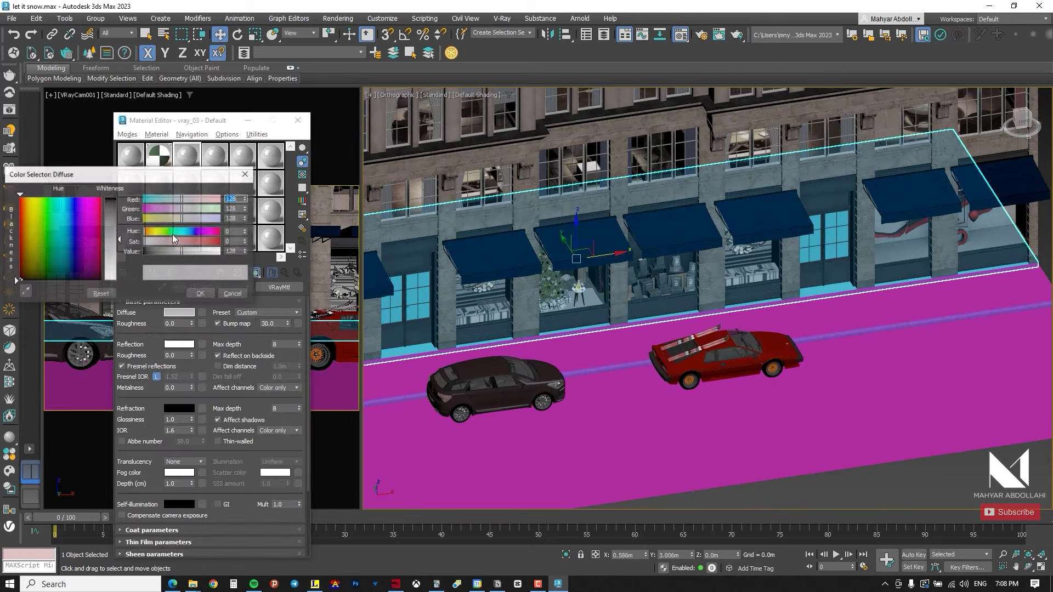
pyautogui.click(200, 295)
pyautogui.click(184, 344)
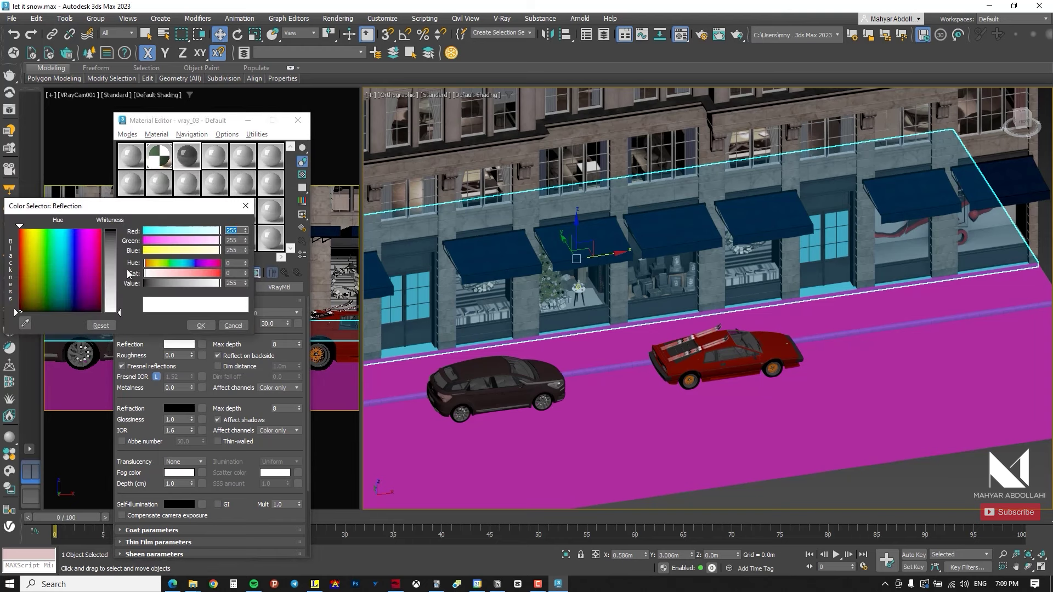
pyautogui.click(200, 326)
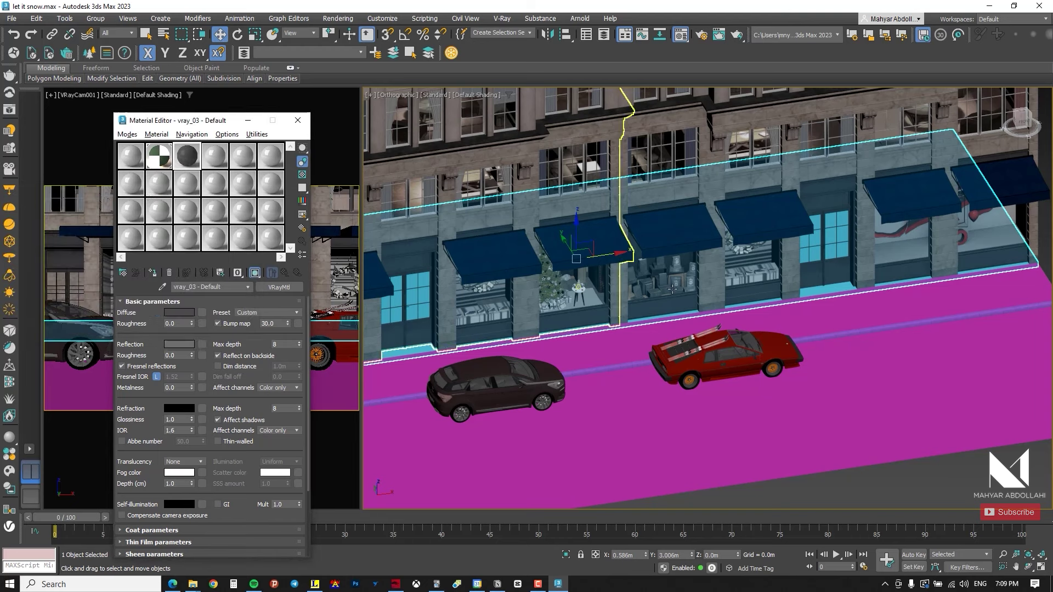
# Step: Assign the vray_03 - Default material to the selected ground-floor storefront object and darken its reflection colour further
pyautogui.click(577, 232)
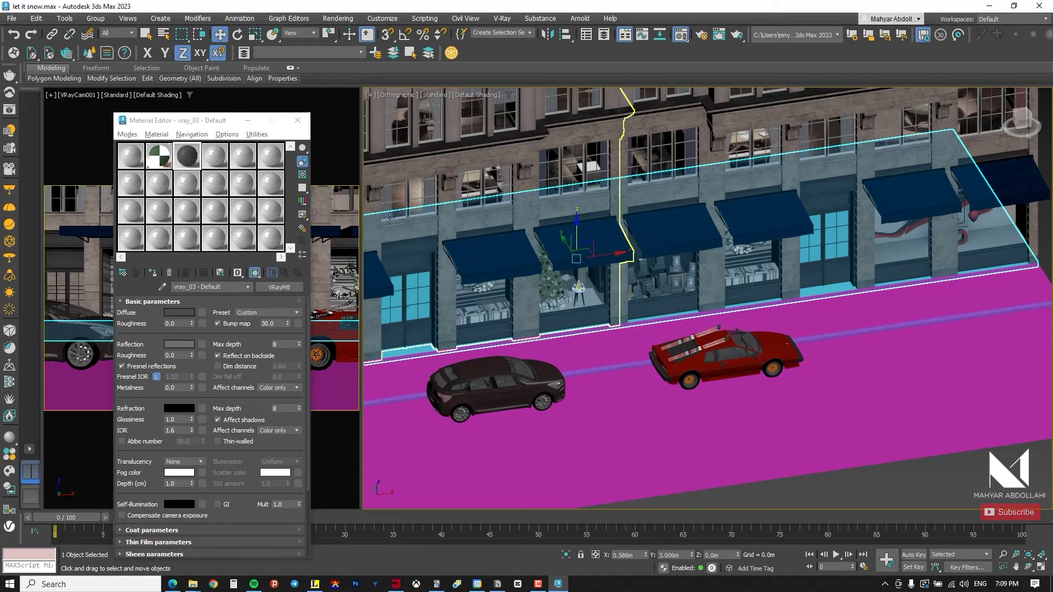
pyautogui.click(153, 273)
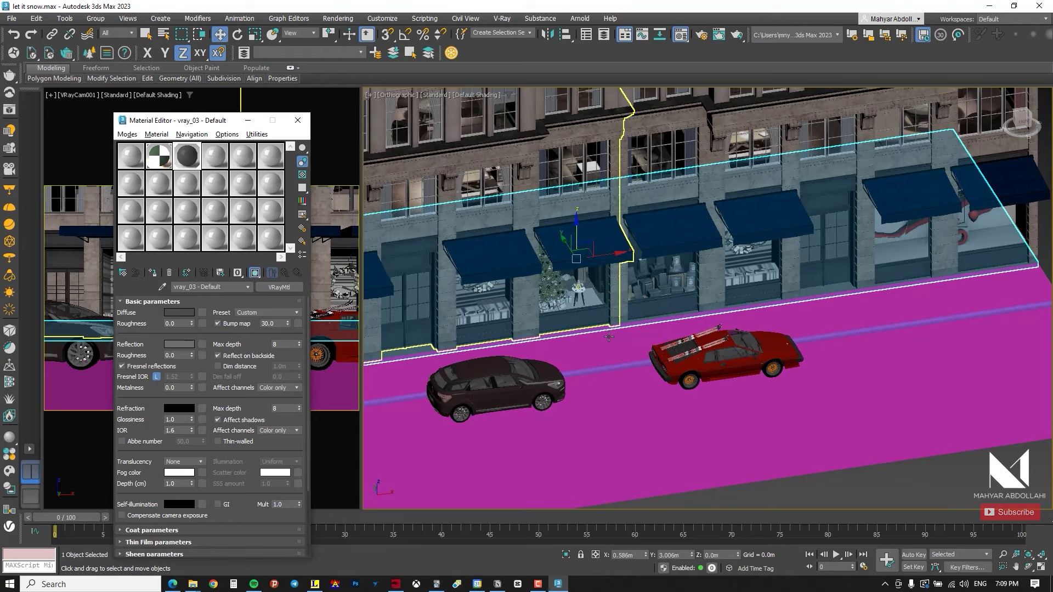
pyautogui.scroll(10, 609, 337)
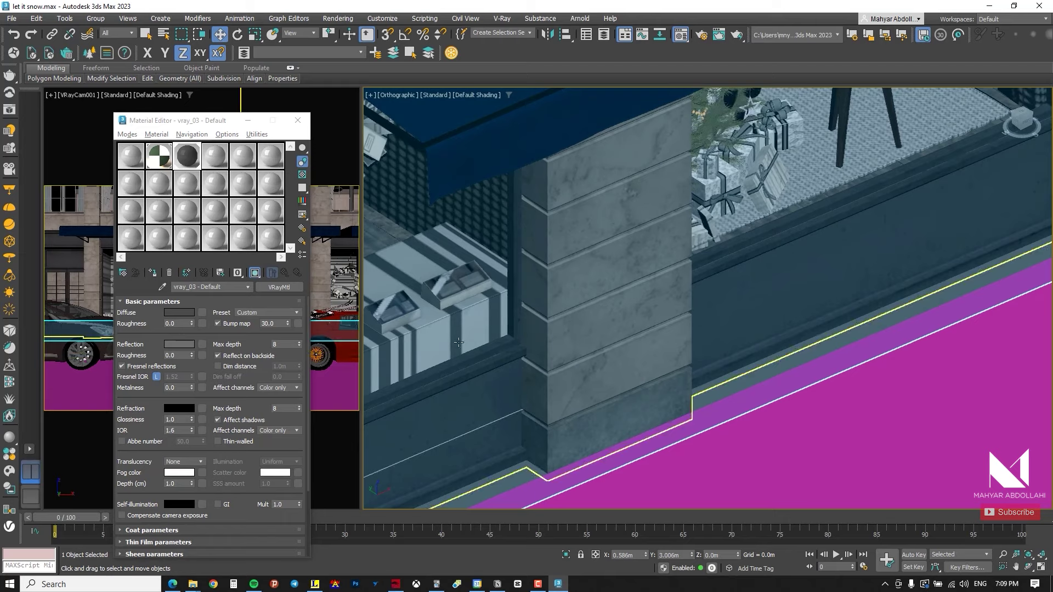
pyautogui.click(179, 344)
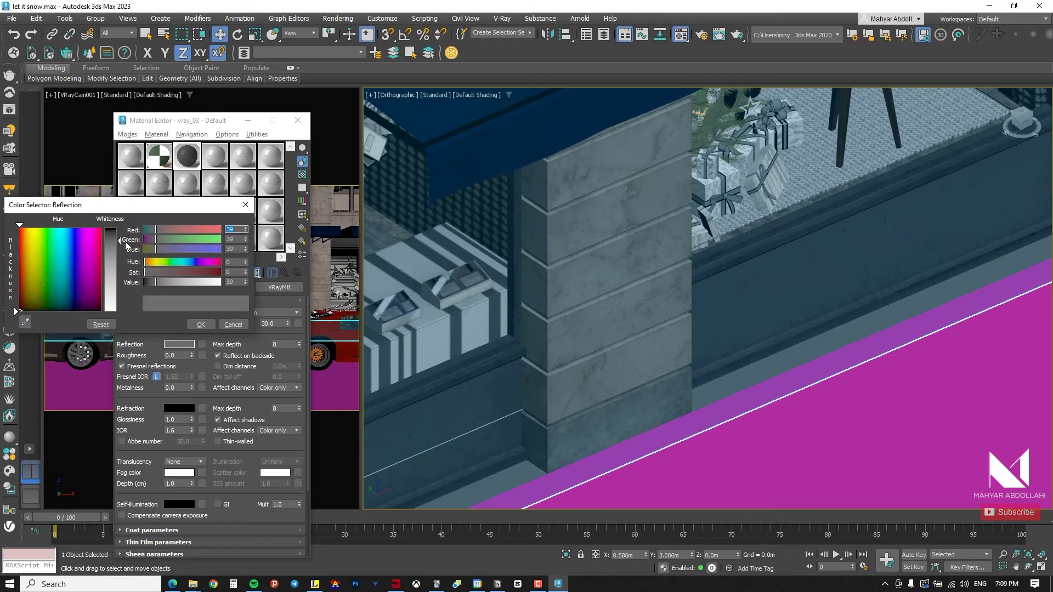
pyautogui.moveTo(119, 235); pyautogui.dragTo(119, 232)
pyautogui.click(201, 324)
# Step: Narrow the camera viewport to a slim strip so the orthographic viewport gets most of the space
pyautogui.press('z')
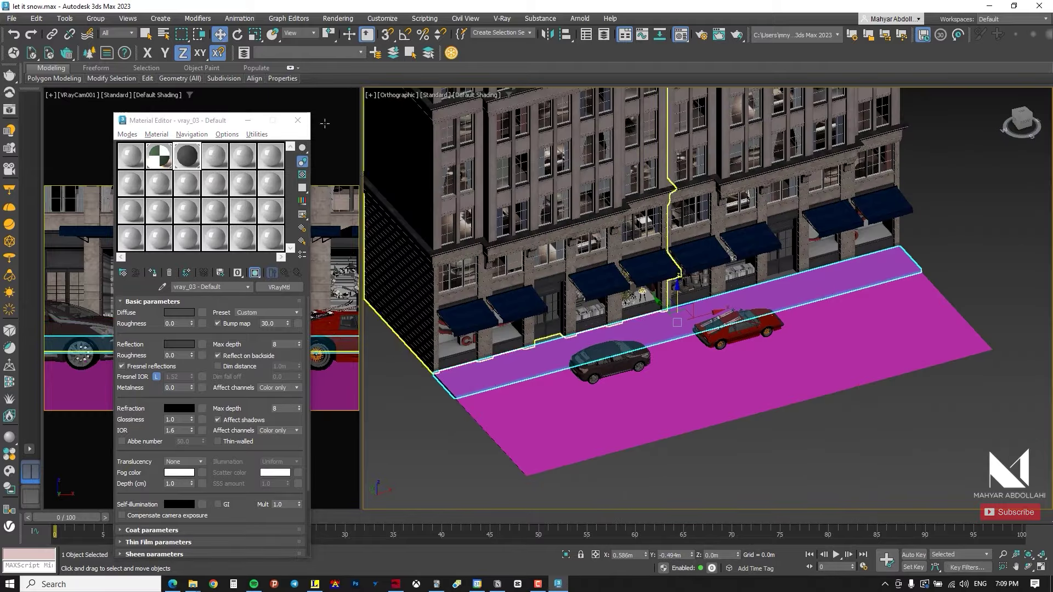
pyautogui.moveTo(361, 123); pyautogui.dragTo(330, 124)
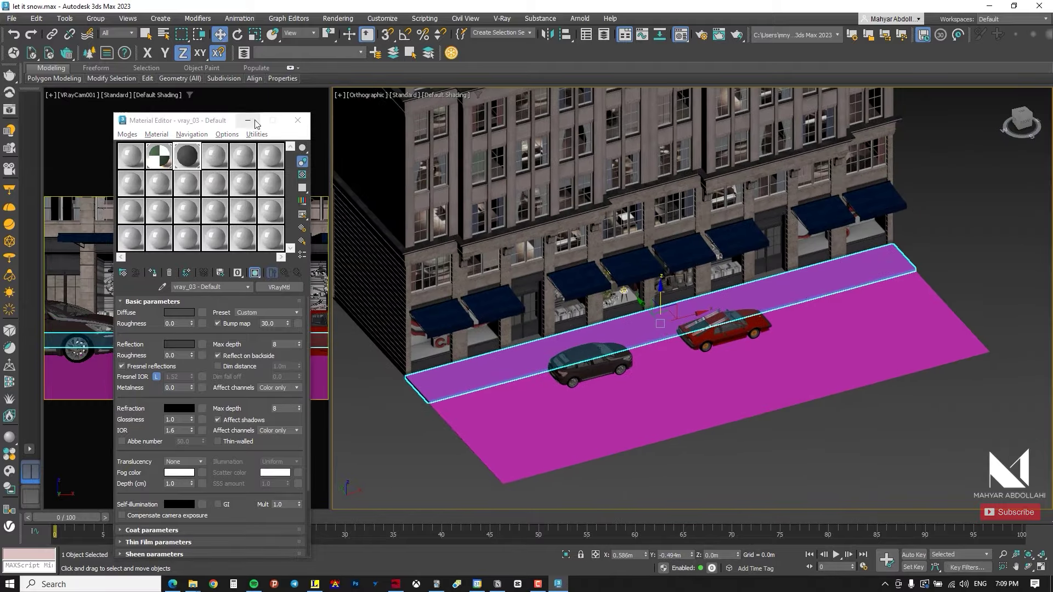
pyautogui.moveTo(219, 122); pyautogui.dragTo(660, 147)
pyautogui.moveTo(330, 127); pyautogui.dragTo(130, 127)
pyautogui.moveTo(601, 148); pyautogui.dragTo(169, 133)
# Step: Select the road surface and assign it a copy of the dark grey material renamed "vray_03 - Default a"
pyautogui.click(682, 332)
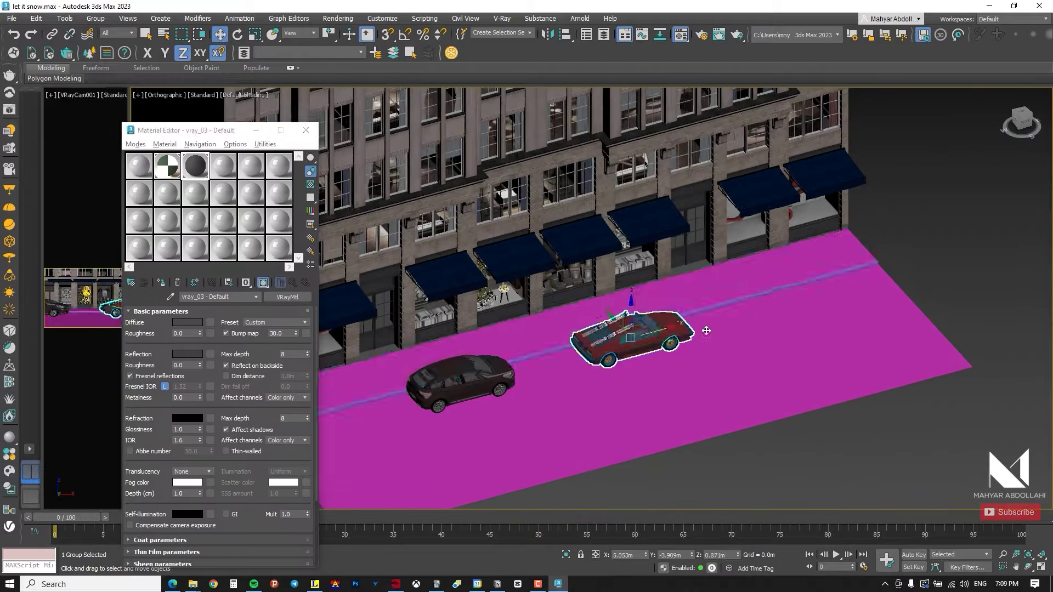
pyautogui.scroll(-3, 705, 307)
pyautogui.keyDown('alt'); pyautogui.moveTo(789, 255); pyautogui.dragTo(770, 264, button='middle'); pyautogui.keyUp('alt')
pyautogui.click(770, 269)
pyautogui.press('z')
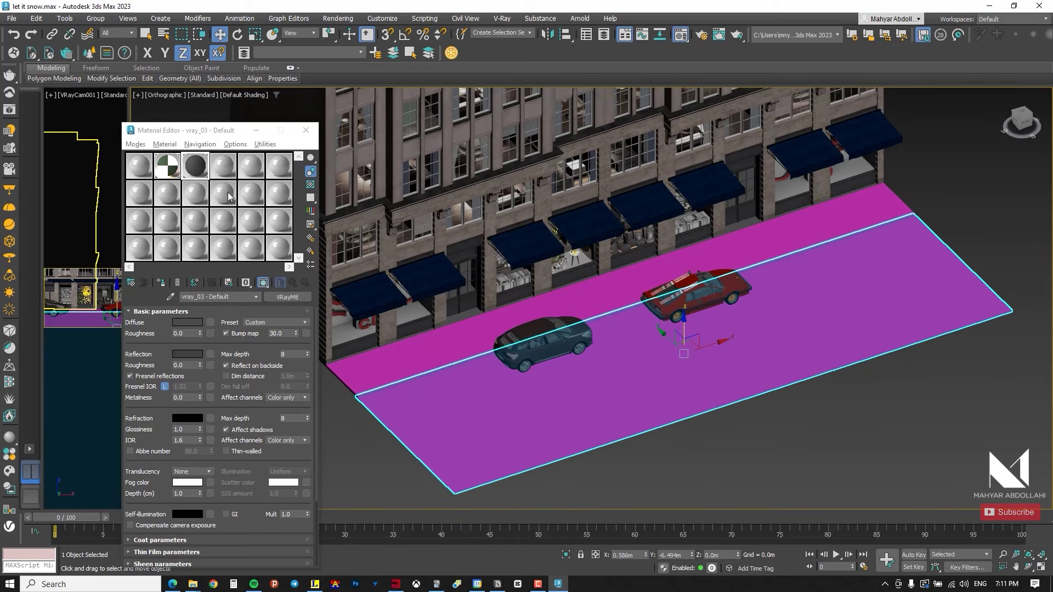
pyautogui.click(160, 282)
pyautogui.click(507, 311)
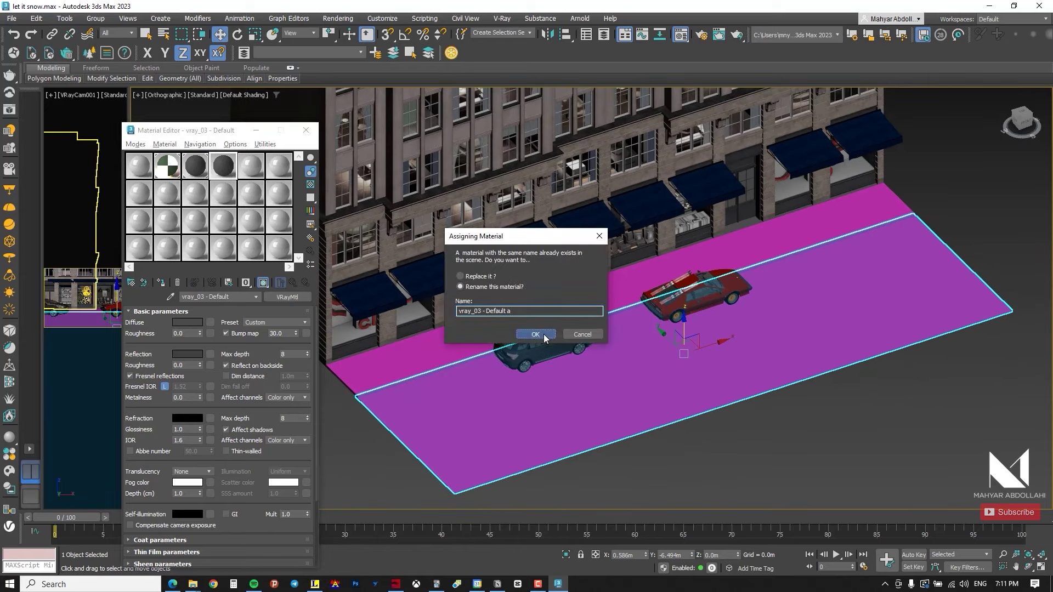
pyautogui.click(535, 334)
# Step: Lighten the diffuse grey of another material copy and assign it to the curb as "vray_03 - Default as"
pyautogui.scroll(5, 666, 373)
pyautogui.click(187, 322)
pyautogui.click(200, 303)
pyautogui.click(160, 282)
pyautogui.click(537, 334)
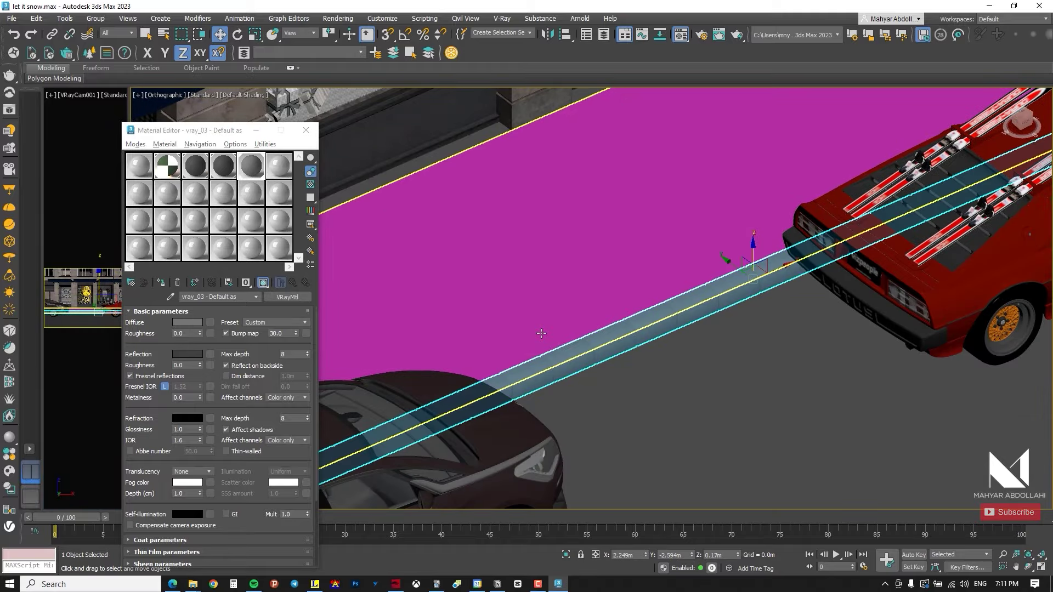
# Step: Assign the "vray_03 - Default a" material to the sidewalk and select the dark car
pyautogui.scroll(-10, 541, 334)
pyautogui.click(739, 303)
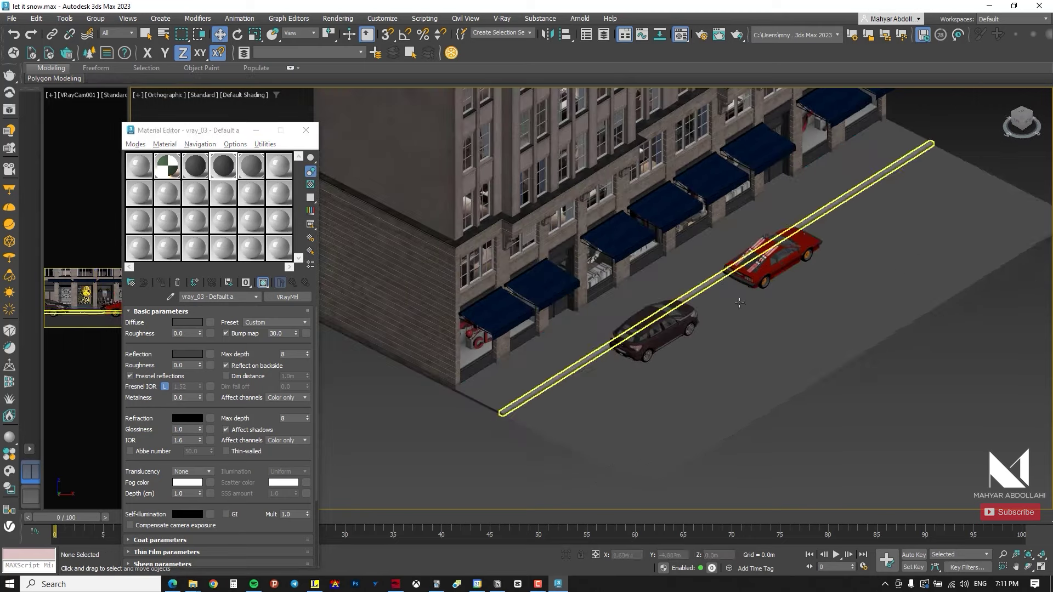
pyautogui.click(681, 318)
pyautogui.press('f')
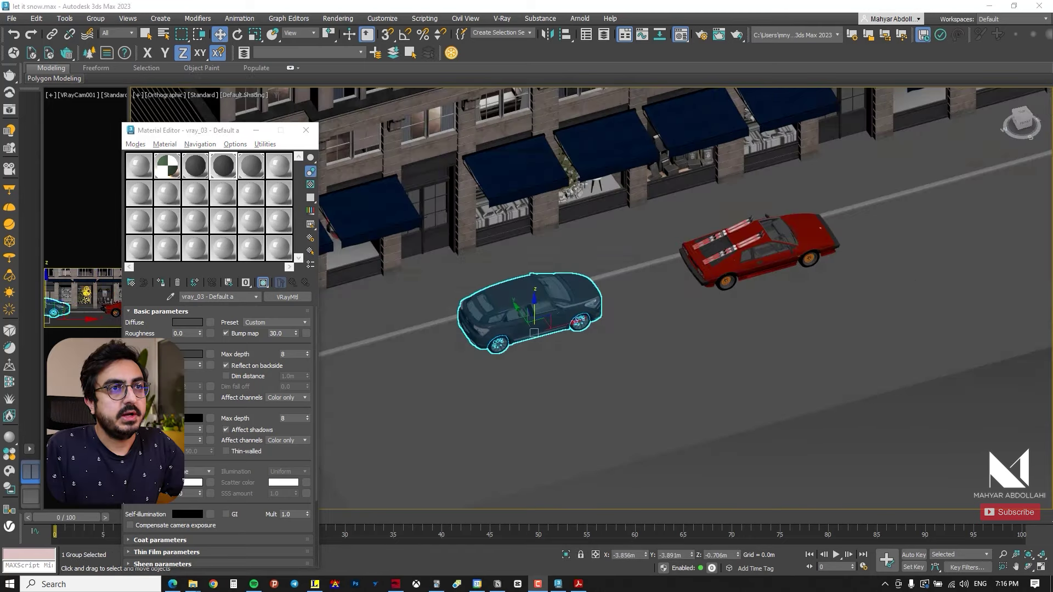
# Step: Merge the bare tree model file into the scene and place it by the building
pyautogui.moveTo(985, 474); pyautogui.dragTo(881, 330)
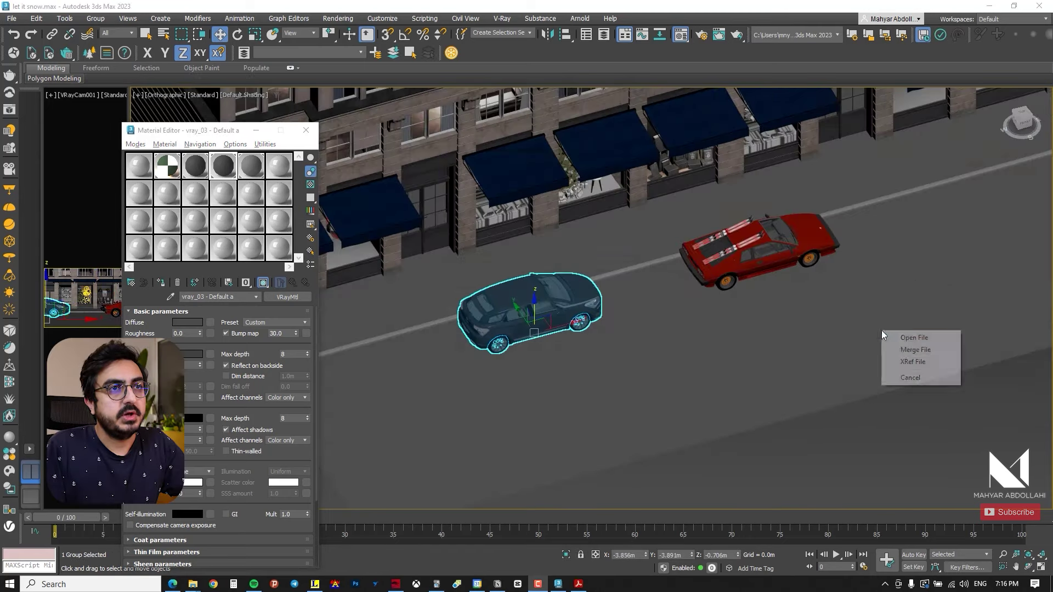
pyautogui.click(895, 352)
pyautogui.keyDown('alt'); pyautogui.moveTo(598, 269); pyautogui.dragTo(598, 200, button='middle'); pyautogui.keyUp('alt')
pyautogui.scroll(8, 658, 165)
pyautogui.click(650, 155)
# Step: Scale the merged tree down uniformly to fit the street scene
pyautogui.scroll(-9, 750, 216)
pyautogui.press('r')
pyautogui.moveTo(760, 224); pyautogui.dragTo(762, 310)
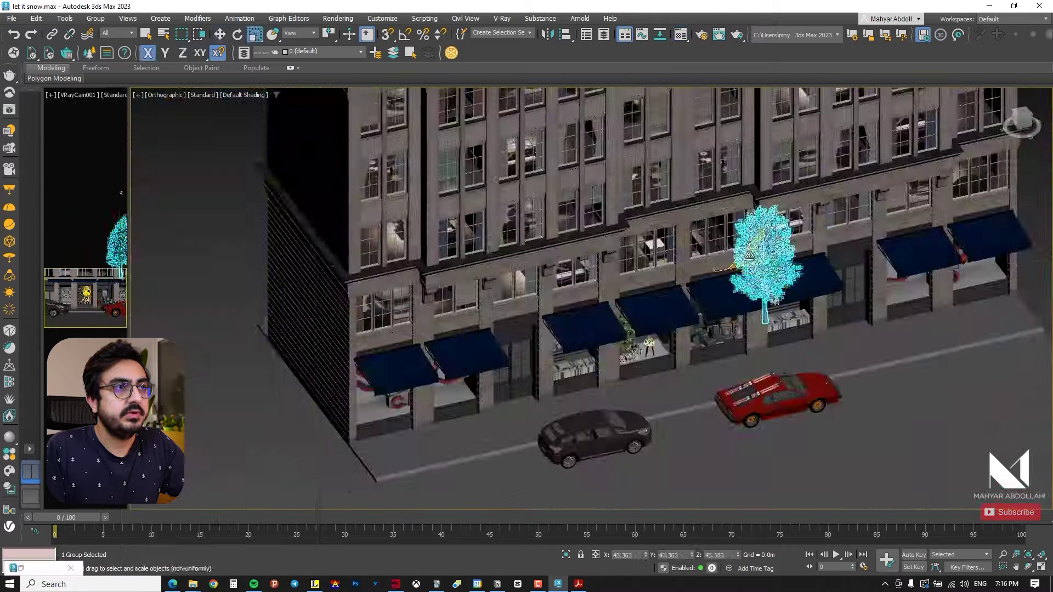
# Step: Move the tree along the building facade toward the central storefront
pyautogui.press('w')
pyautogui.scroll(4, 763, 329)
pyautogui.keyDown('alt'); pyautogui.moveTo(762, 307); pyautogui.dragTo(773, 274, button='middle'); pyautogui.keyUp('alt')
pyautogui.moveTo(775, 247); pyautogui.dragTo(675, 247)
pyautogui.keyDown('alt'); pyautogui.moveTo(675, 247); pyautogui.dragTo(587, 280, button='middle'); pyautogui.keyUp('alt')
# Step: Scale the tree down further
pyautogui.press('t')
pyautogui.keyDown('alt'); pyautogui.moveTo(620, 318); pyautogui.dragTo(515, 252, button='middle'); pyautogui.keyUp('alt')
pyautogui.press('r')
pyautogui.moveTo(606, 288); pyautogui.dragTo(606, 334)
pyautogui.keyDown('alt'); pyautogui.moveTo(768, 307); pyautogui.dragTo(893, 271, button='middle'); pyautogui.keyUp('alt')
# Step: Lower the tree vertically by about 1.02 m toward the sidewalk
pyautogui.press('w')
pyautogui.scroll(6, 606, 393)
pyautogui.moveTo(619, 258); pyautogui.dragTo(647, 424)
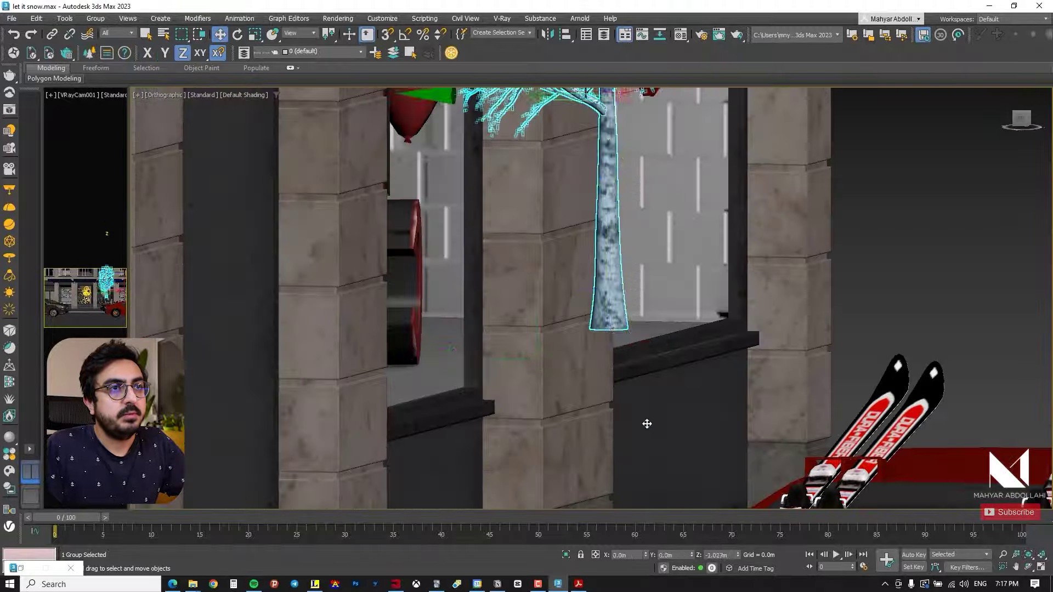
pyautogui.scroll(-4, 607, 329)
pyautogui.keyDown('alt'); pyautogui.moveTo(607, 329); pyautogui.dragTo(433, 449, button='middle'); pyautogui.keyUp('alt')
pyautogui.hotkey('ctrl', 'a')
pyautogui.scroll(-2, 554, 241)
# Step: Reselect the tree and position it on the sidewalk's street edge behind the red car
pyautogui.click(560, 226)
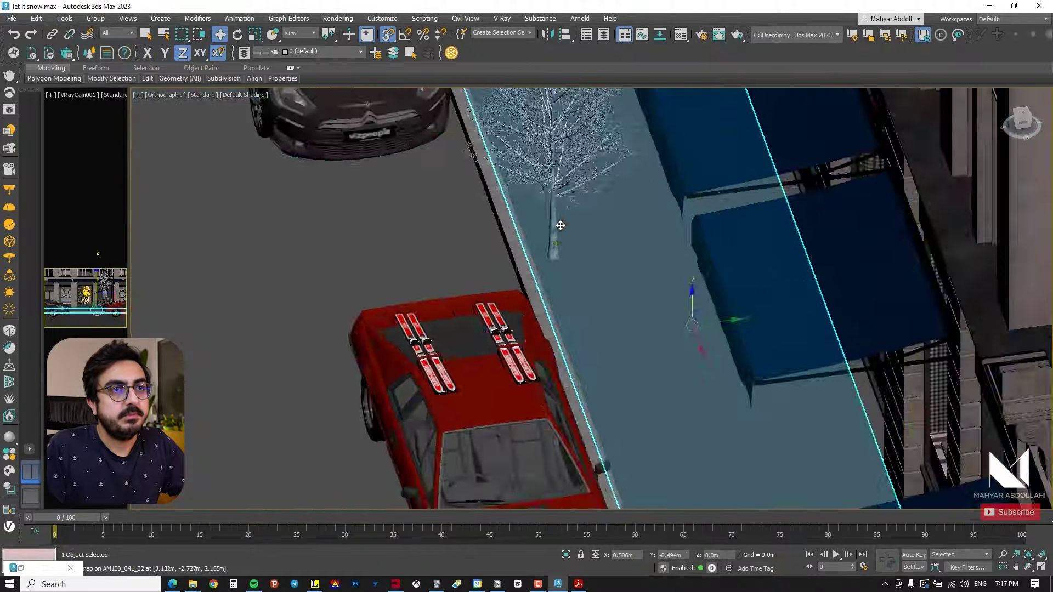
pyautogui.scroll(-3, 547, 209)
pyautogui.click(550, 222)
pyautogui.press('s')
pyautogui.scroll(4, 548, 226)
pyautogui.keyDown('alt'); pyautogui.moveTo(547, 226); pyautogui.dragTo(527, 170, button='middle'); pyautogui.keyUp('alt')
pyautogui.moveTo(564, 274); pyautogui.dragTo(569, 306)
pyautogui.keyDown('alt'); pyautogui.moveTo(569, 305); pyautogui.dragTo(701, 330, button='middle'); pyautogui.keyUp('alt')
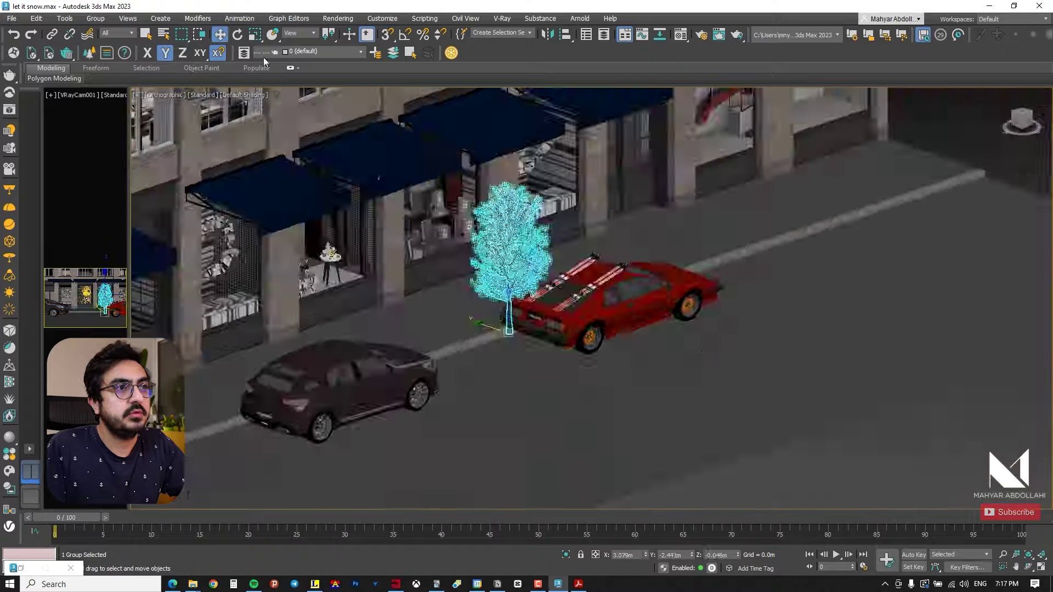
# Step: Widen the camera viewport to about half of the viewport area
pyautogui.press('r')
pyautogui.scroll(5, 494, 278)
pyautogui.moveTo(493, 277); pyautogui.dragTo(474, 269, button='middle')
pyautogui.moveTo(129, 235); pyautogui.dragTo(558, 236)
# Step: Clone the tree along the sidewalk to a spot beside the dark car
pyautogui.press('w')
pyautogui.moveTo(787, 332)
pyautogui.mouseDown()
pyautogui.moveTo(925, 256)
pyautogui.moveTo(601, 433)
pyautogui.moveTo(628, 419)
pyautogui.moveTo(605, 460)
pyautogui.mouseUp()
pyautogui.click(343, 277)
pyautogui.click(821, 247)
pyautogui.press('Return')
# Step: Stretch the cloned tree vertically to 114% along the Z axis
pyautogui.press('r')
pyautogui.press('w')
pyautogui.click(590, 258)
pyautogui.click(602, 384)
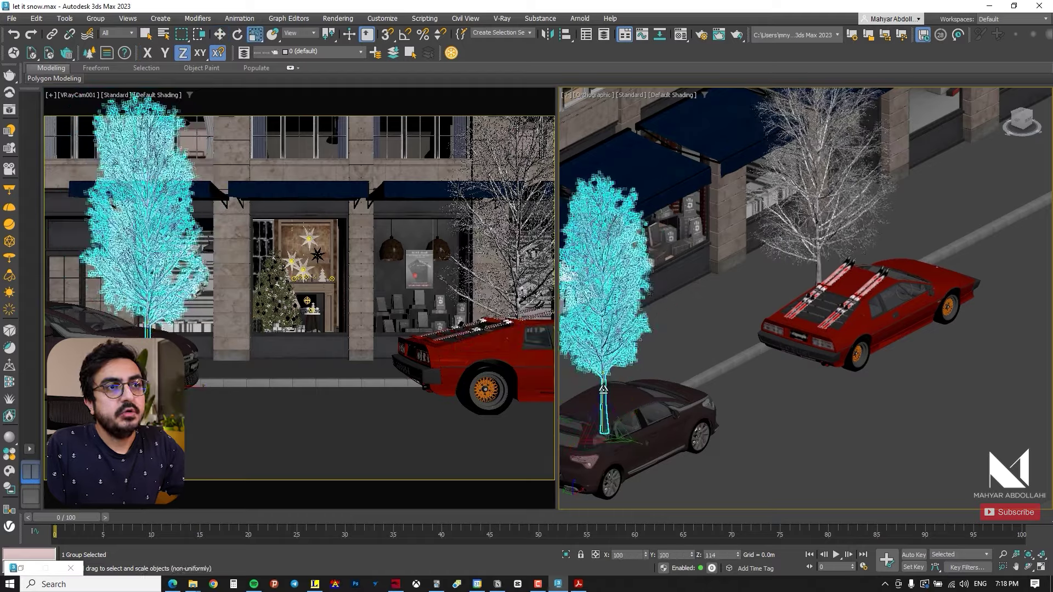
pyautogui.press('w')
pyautogui.click(473, 339)
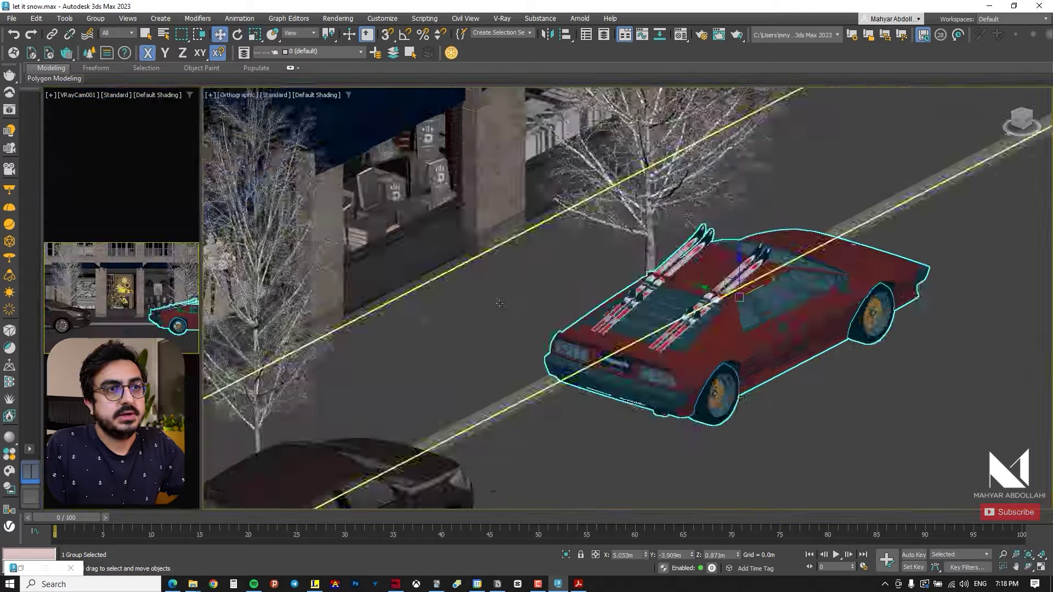
pyautogui.scroll(-5, 629, 323)
pyautogui.scroll(6, 512, 353)
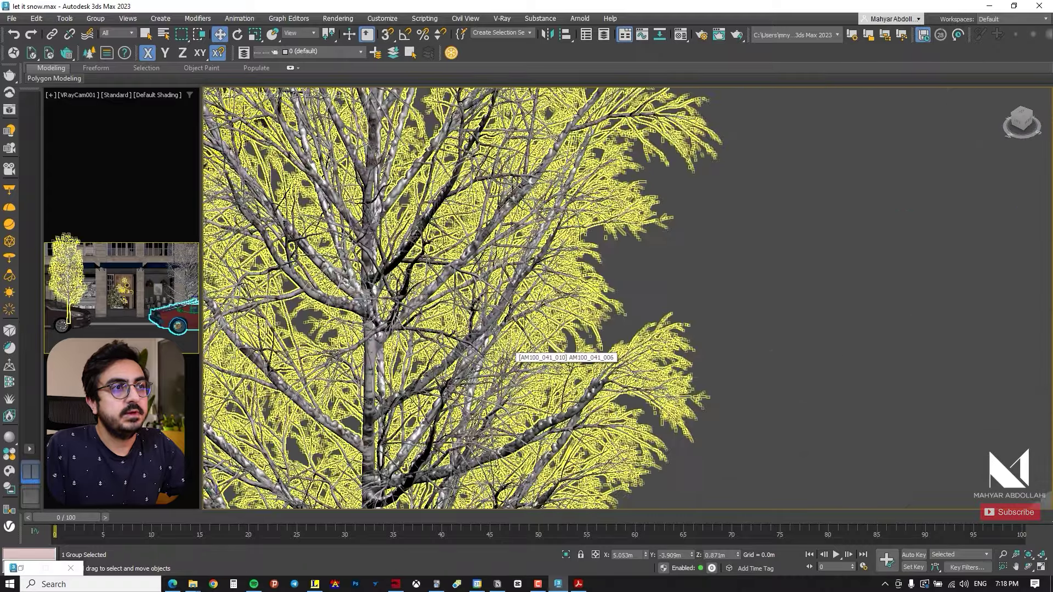
pyautogui.scroll(-6, 512, 357)
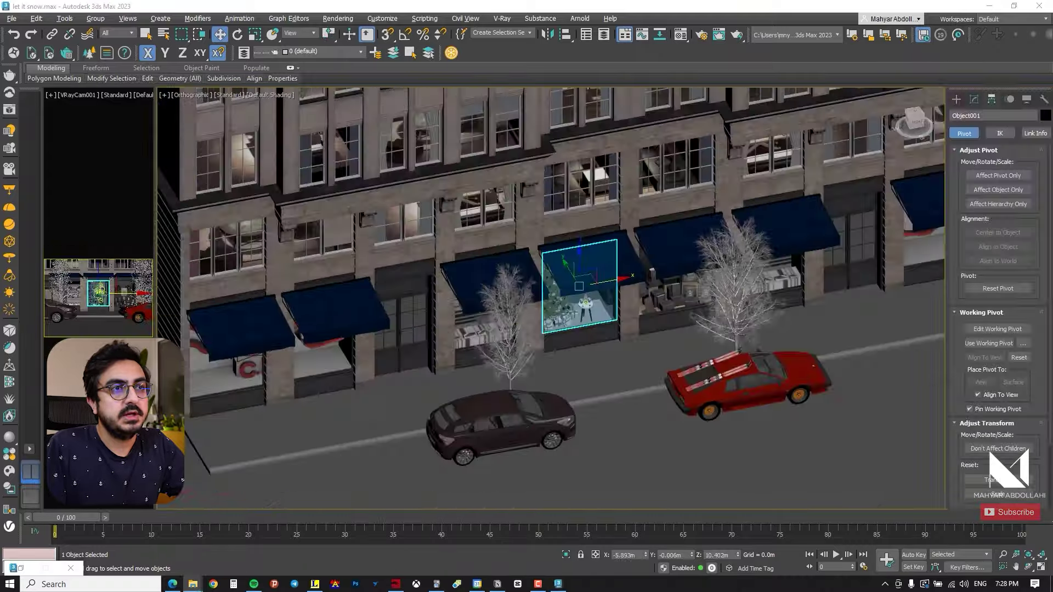
# Step: Merge the walking couple model into the scene on the sidewalk in front of the Christmas shop window
pyautogui.moveTo(633, 414); pyautogui.dragTo(602, 410)
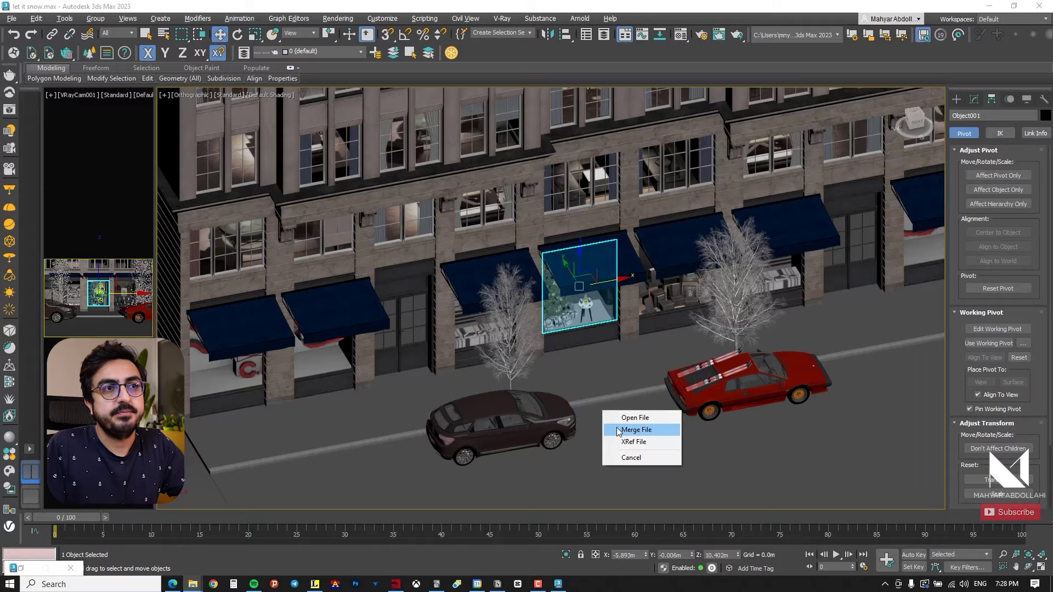
pyautogui.click(616, 430)
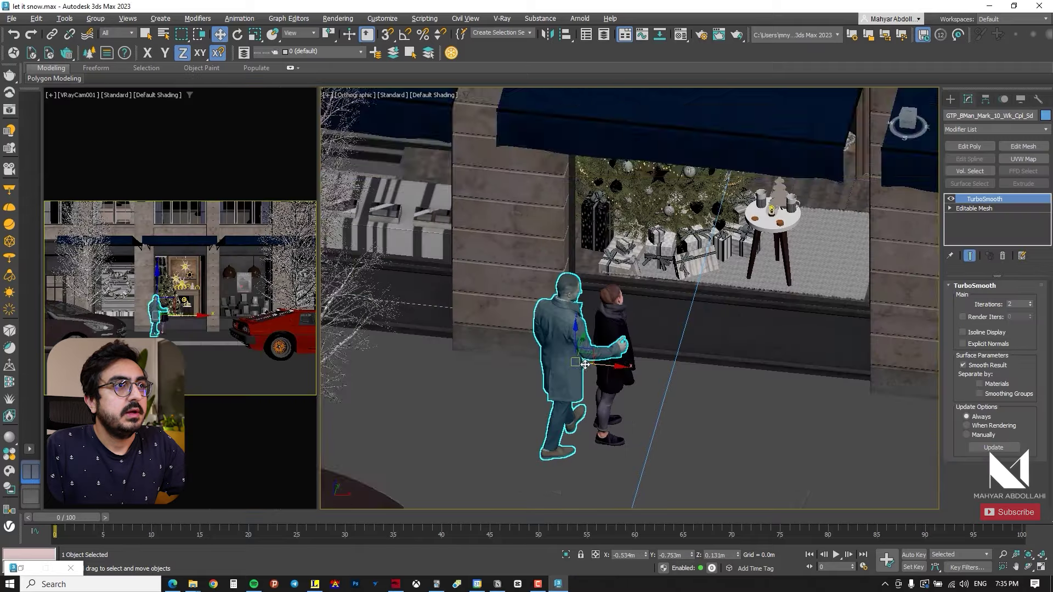
pyautogui.moveTo(541, 285); pyautogui.dragTo(536, 165)
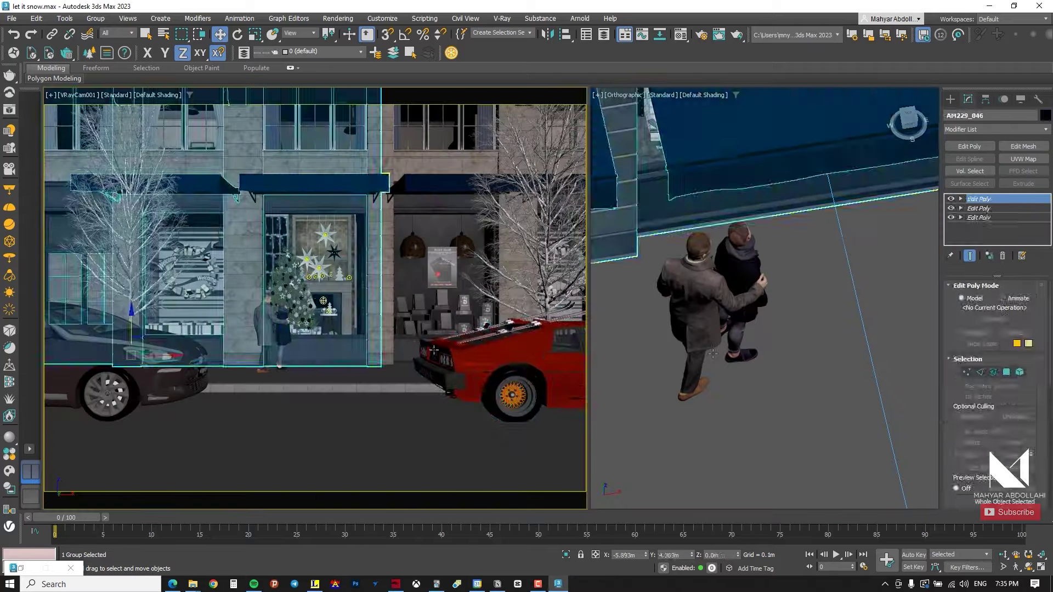
pyautogui.moveTo(321, 300); pyautogui.dragTo(358, 300)
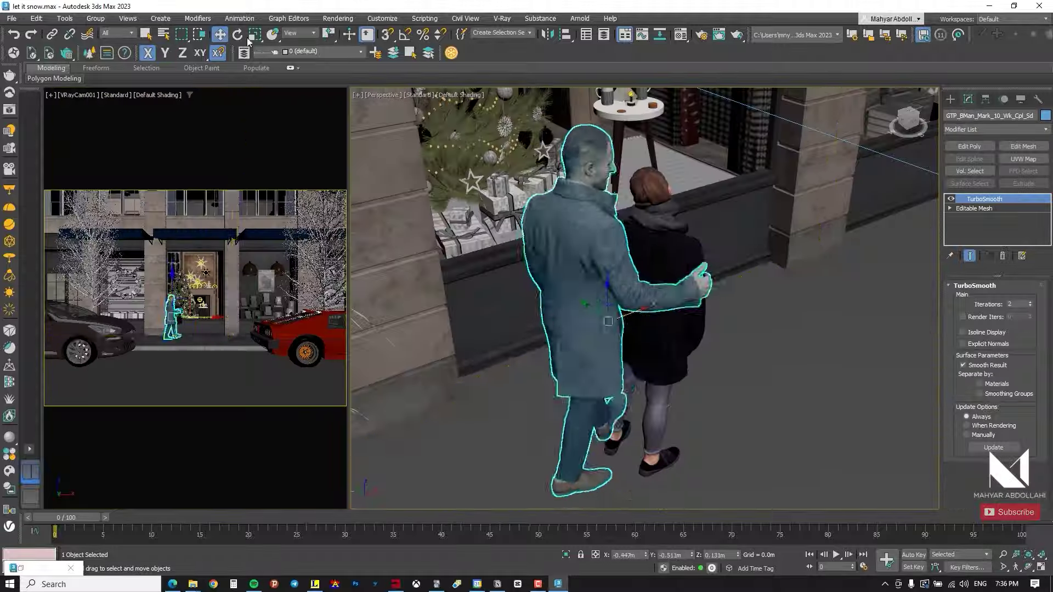
# Step: Mirror the couple and adjust their position on the sidewalk in front of the Christmas shop window
pyautogui.moveTo(595, 307); pyautogui.dragTo(610, 324)
pyautogui.keyDown('alt'); pyautogui.moveTo(610, 323); pyautogui.dragTo(554, 307, button='middle'); pyautogui.keyUp('alt')
pyautogui.click(547, 34)
pyautogui.moveTo(603, 274); pyautogui.dragTo(571, 220, button='middle')
pyautogui.moveTo(564, 222); pyautogui.dragTo(663, 198)
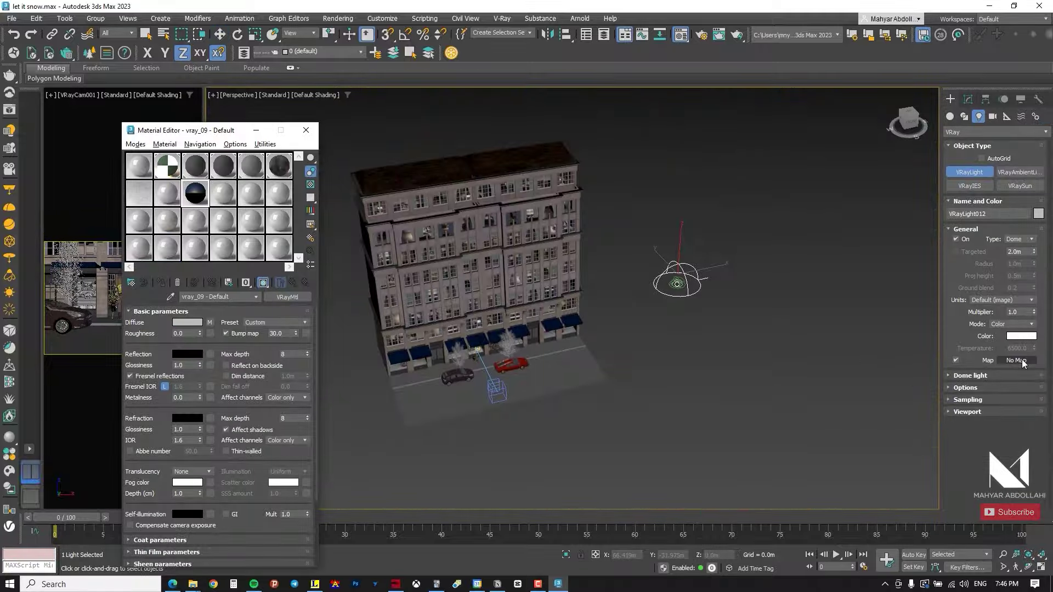
# Step: Load 3DCollective_HDRi_064_2207_16K.hdr as a VRayBitmap map on the dome light and instance it into a material slot
pyautogui.click(1020, 360)
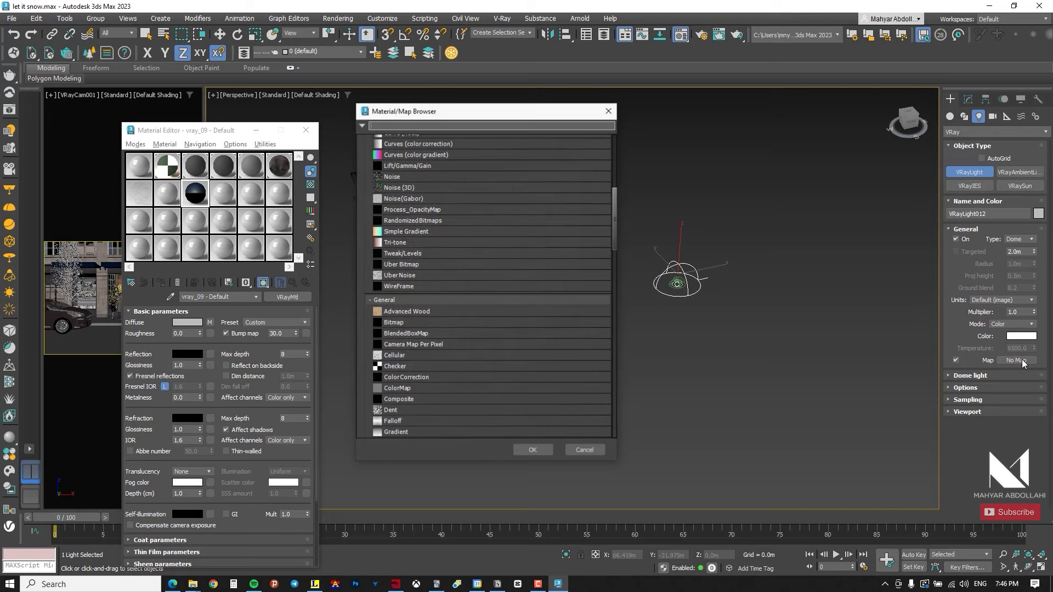
pyautogui.scroll(-15, 433, 343)
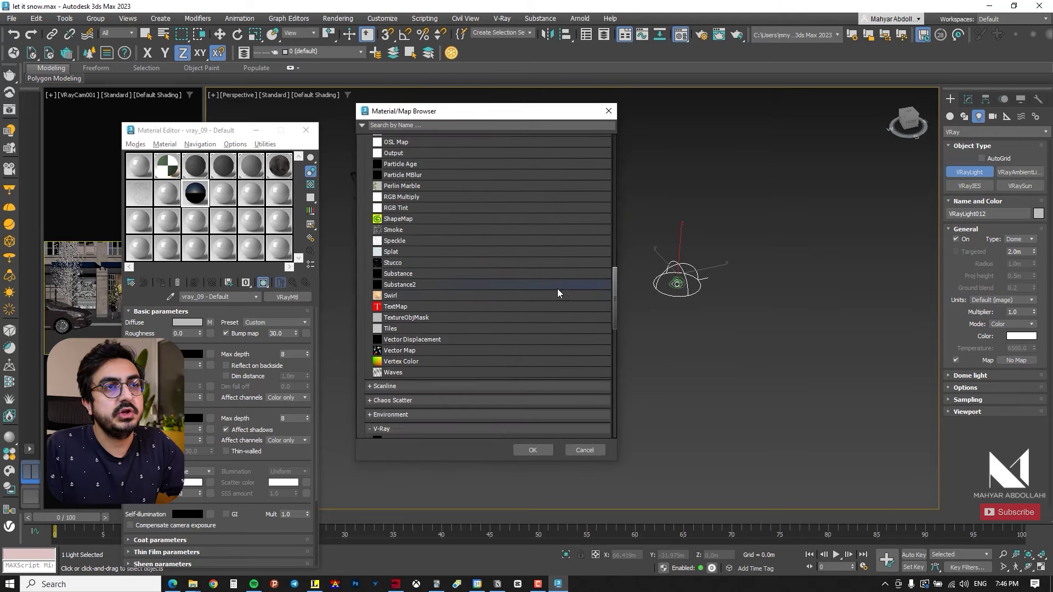
pyautogui.doubleClick(417, 350)
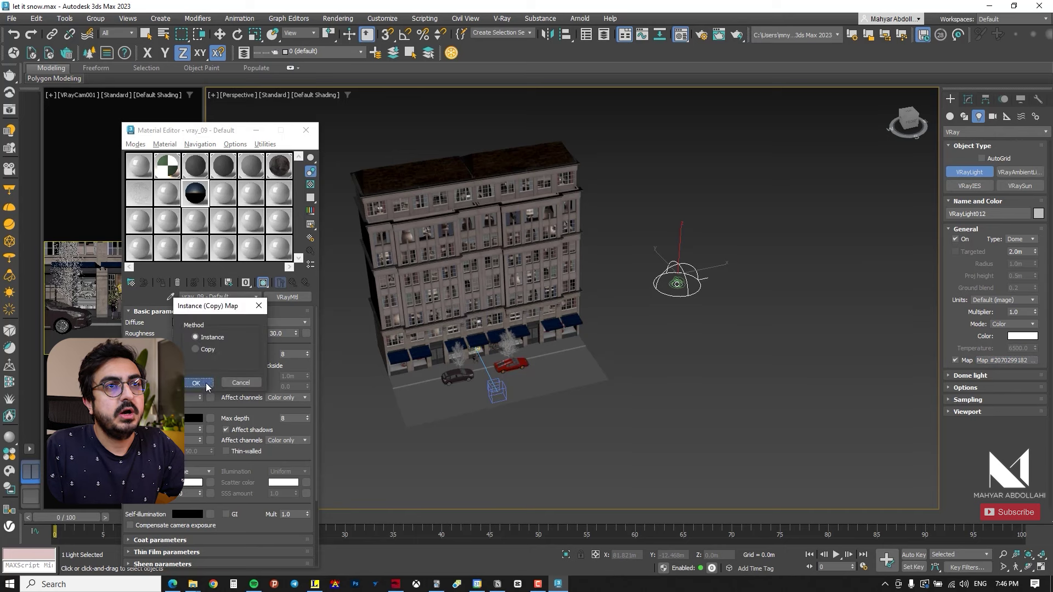
pyautogui.click(207, 387)
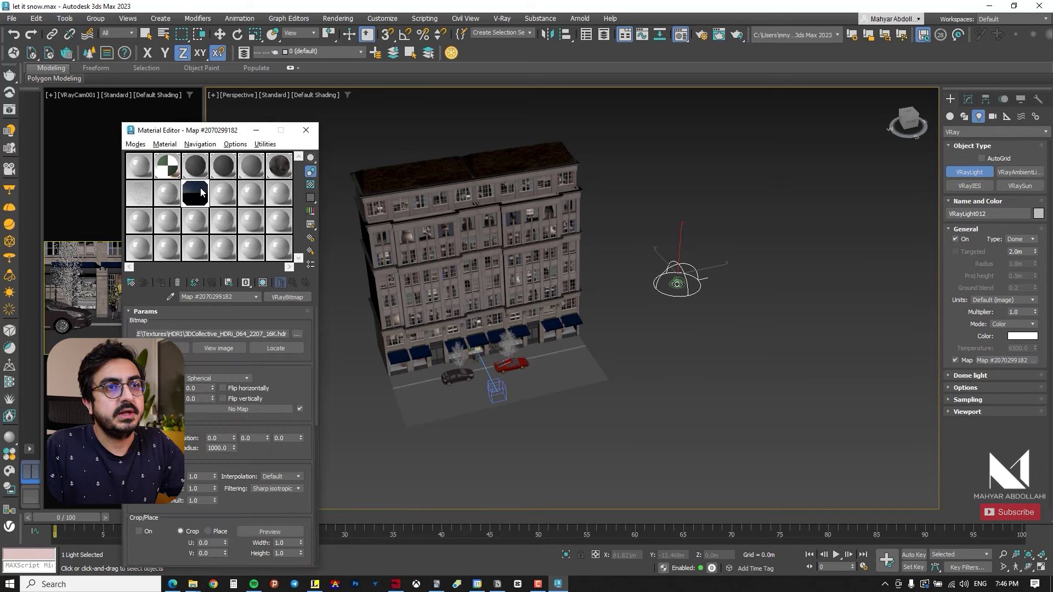
pyautogui.click(256, 130)
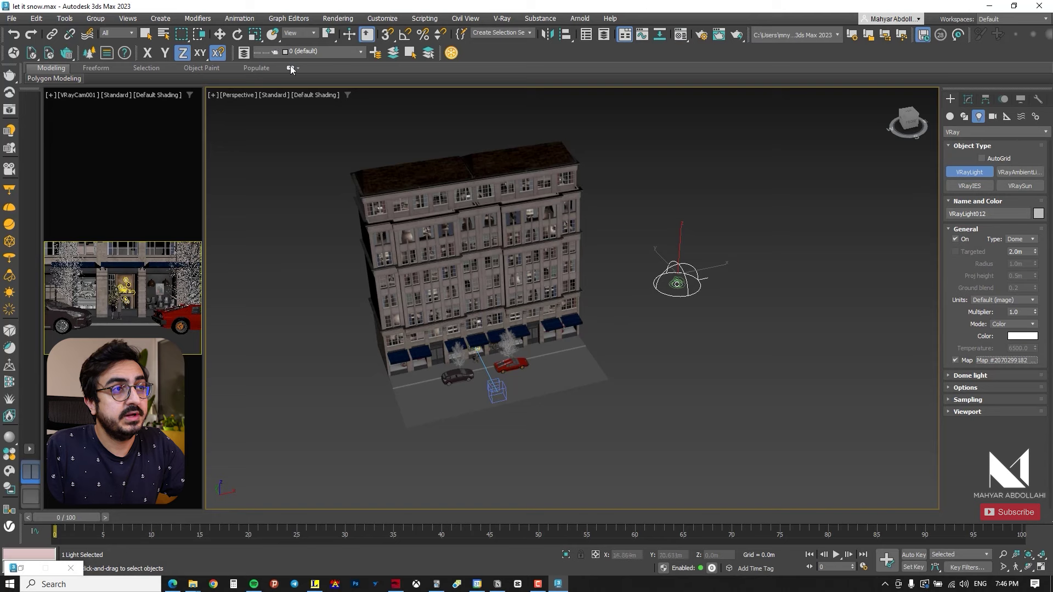
pyautogui.rightClick(382, 158)
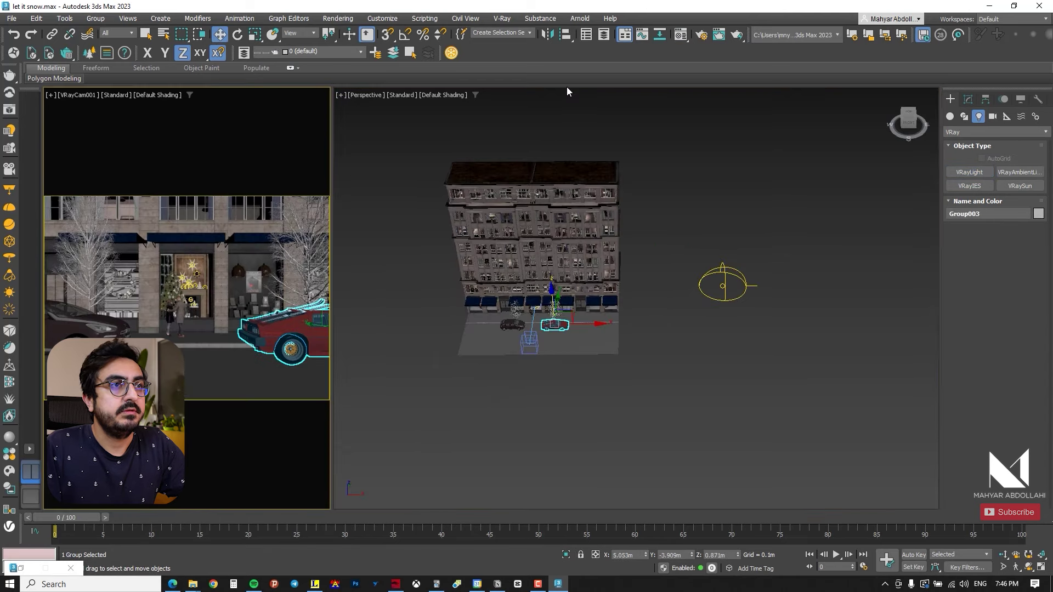
# Step: Start an interactive V-Ray render of the camera view and shrink the frame buffer so the dome light stays accessible
pyautogui.click(701, 34)
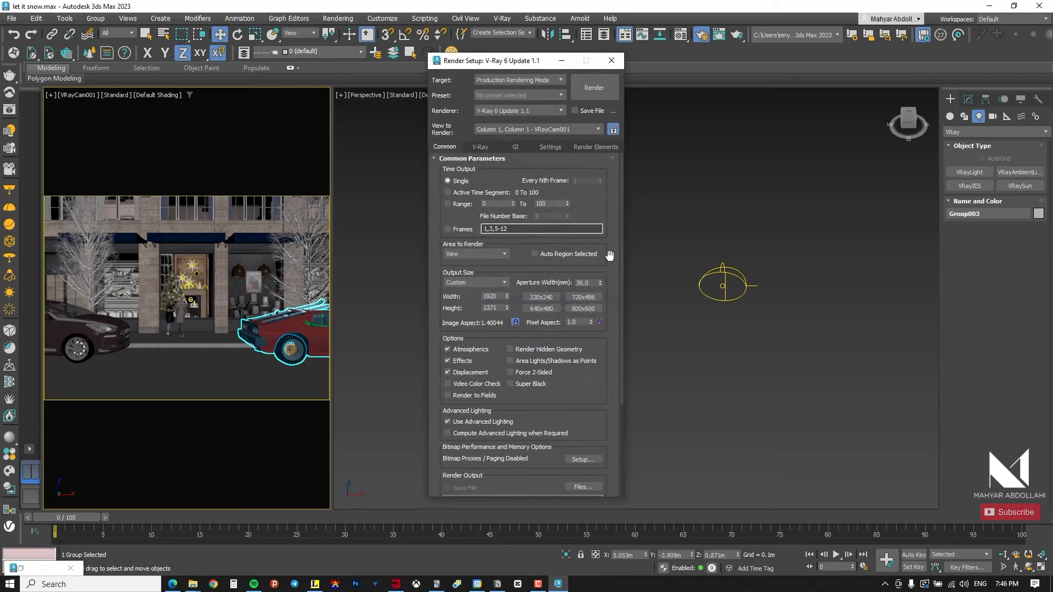
pyautogui.click(480, 146)
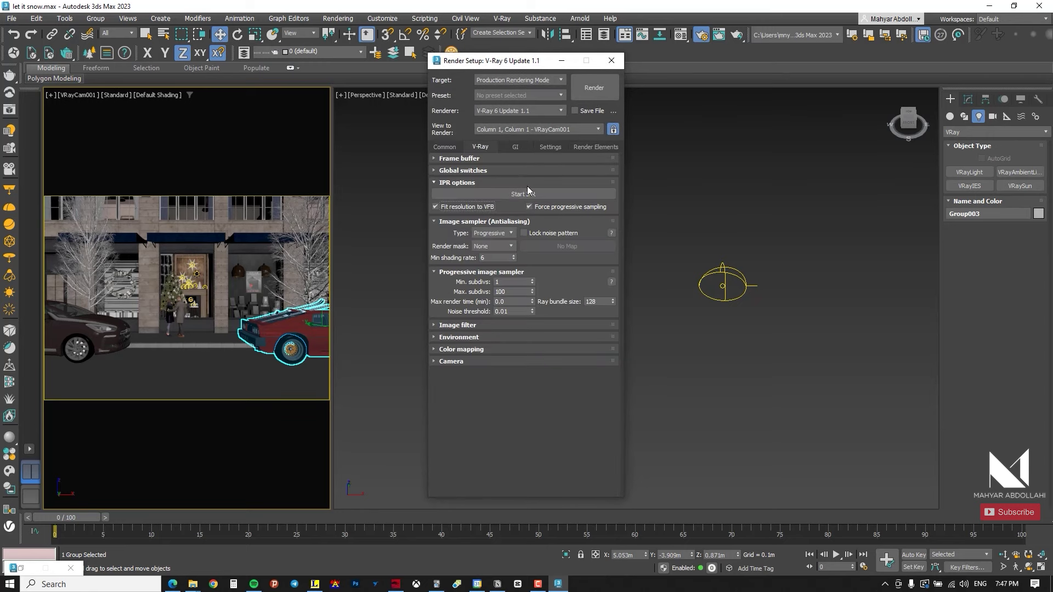
pyautogui.hotkey('shift', 'q')
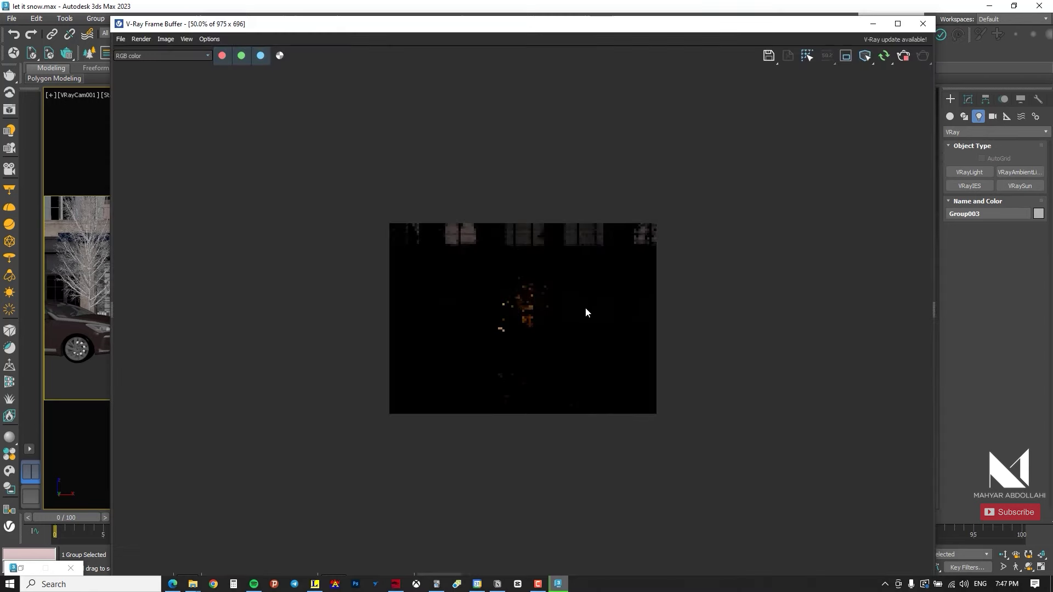
pyautogui.doubleClick(513, 320)
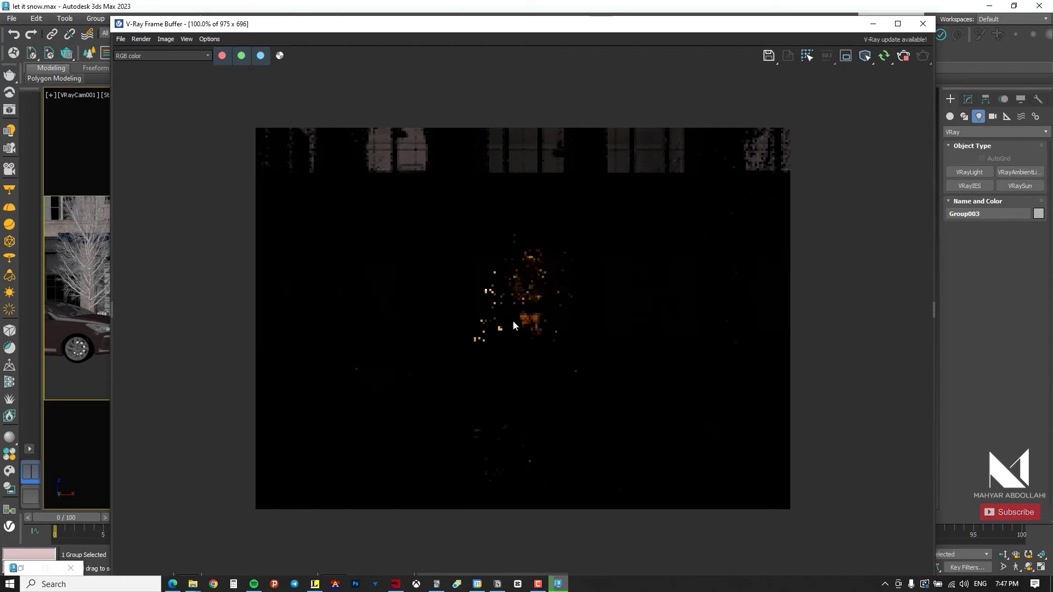
pyautogui.moveTo(936, 18); pyautogui.dragTo(555, 169)
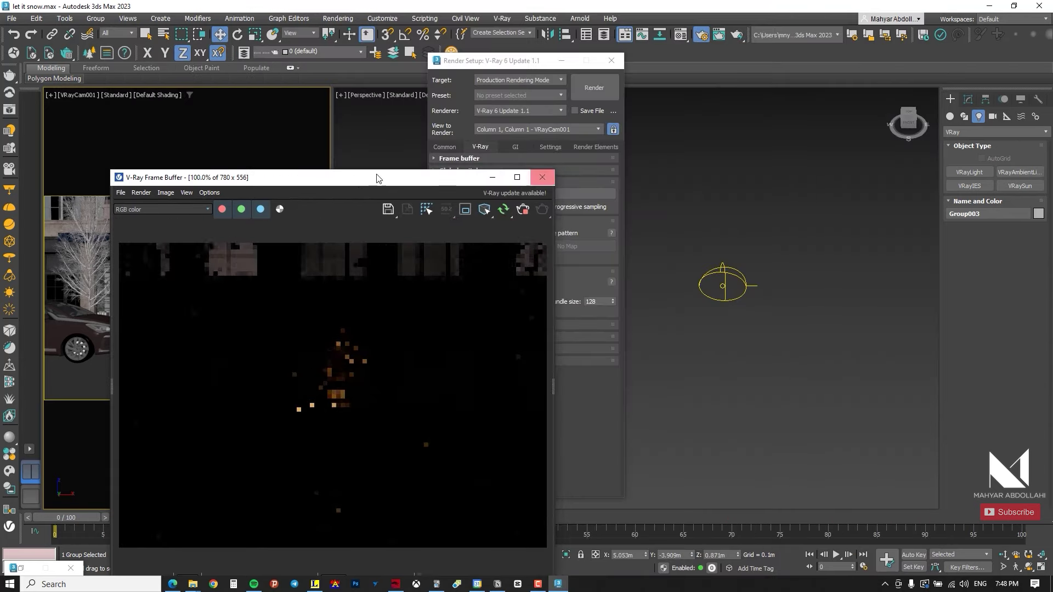
pyautogui.moveTo(354, 181); pyautogui.dragTo(284, 93)
# Step: Set the dome light's multiplier to 30 and minimize the render setup window
pyautogui.click(722, 286)
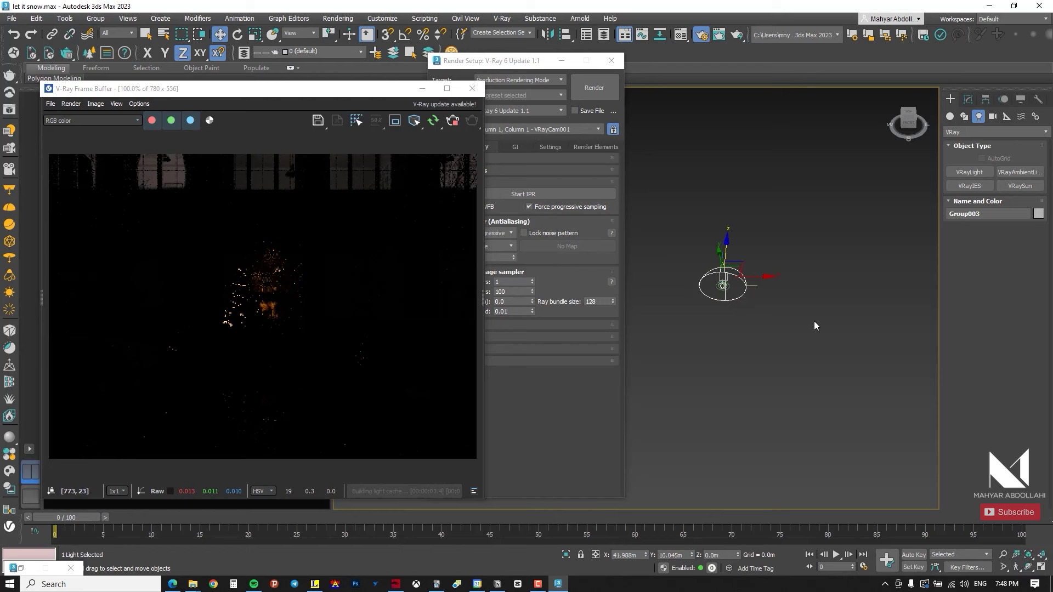
pyautogui.click(968, 99)
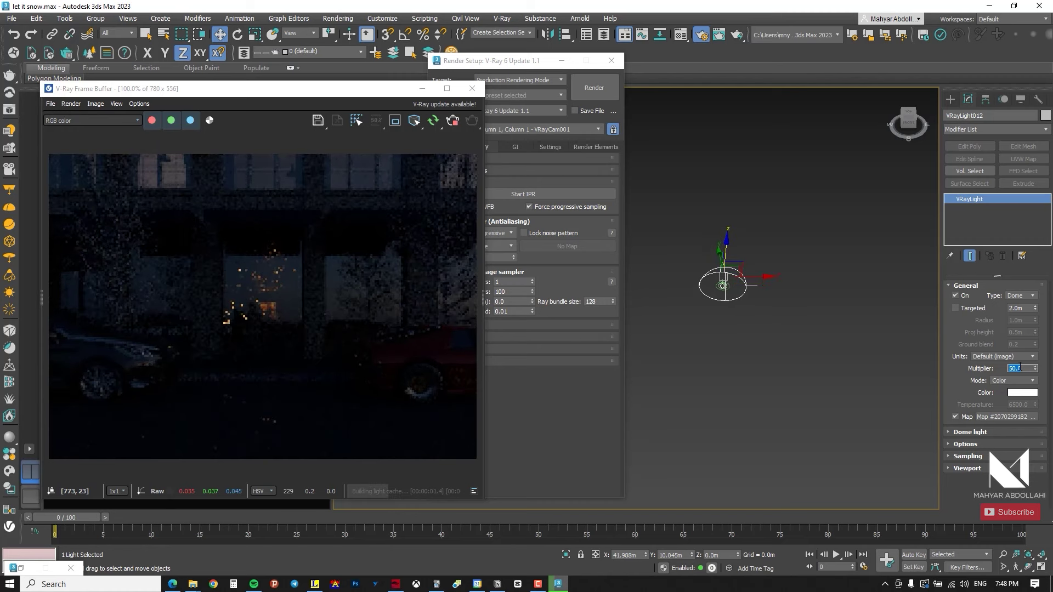
pyautogui.press('Return')
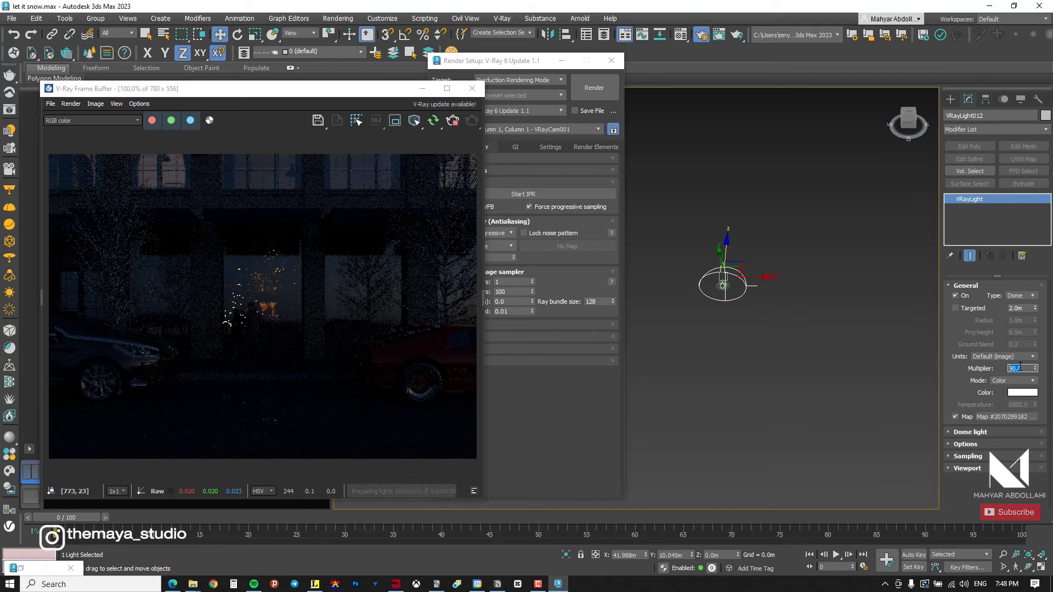
pyautogui.click(560, 64)
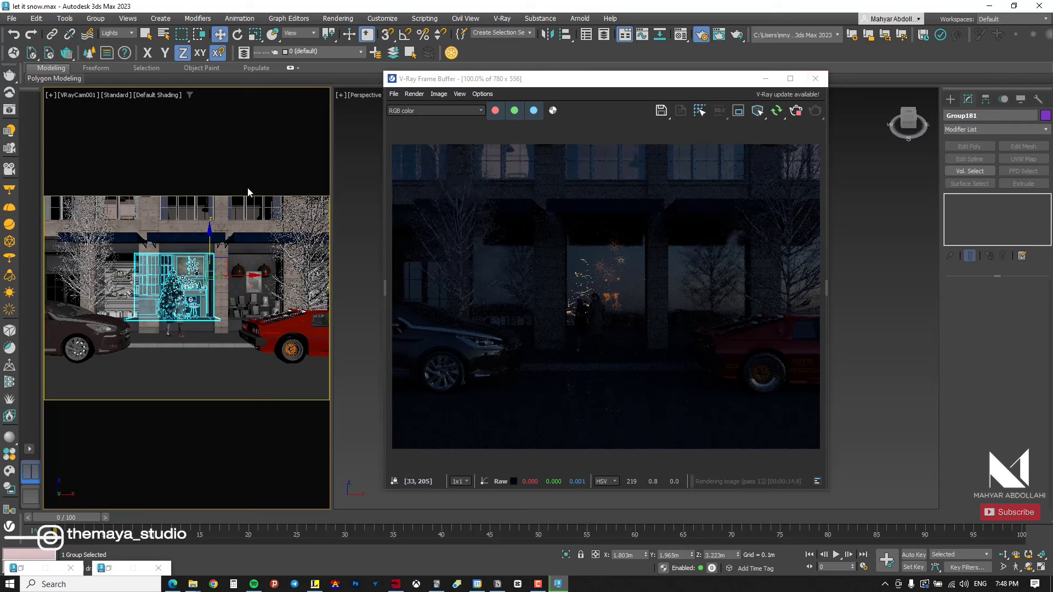
# Step: Open the Christmas window display group and set the upper star light's multiplier to 30
pyautogui.click(95, 19)
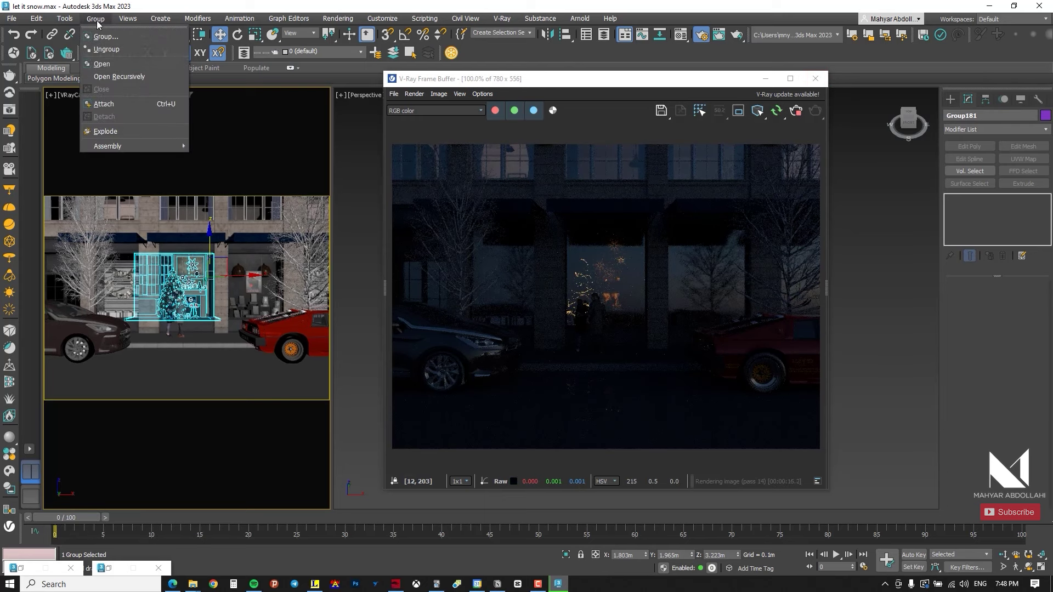
pyautogui.click(104, 63)
pyautogui.click(193, 266)
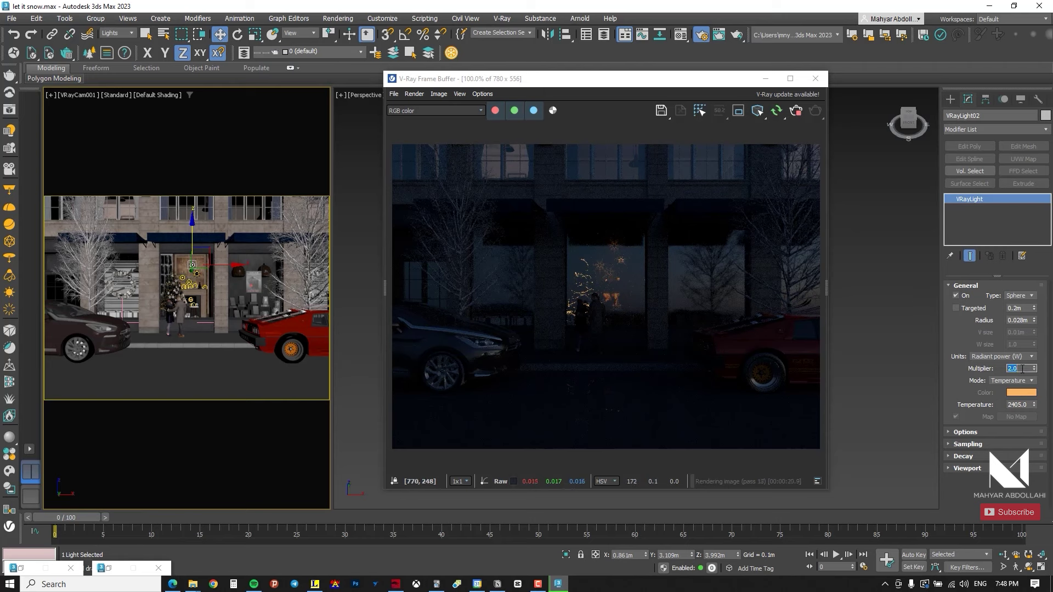
pyautogui.press('Return')
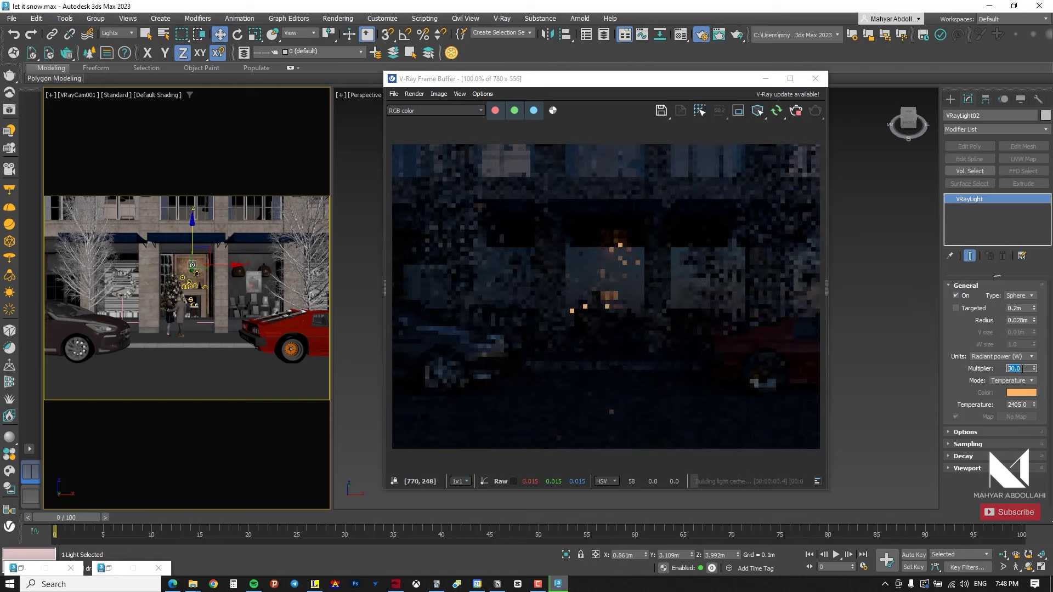
pyautogui.write('30')
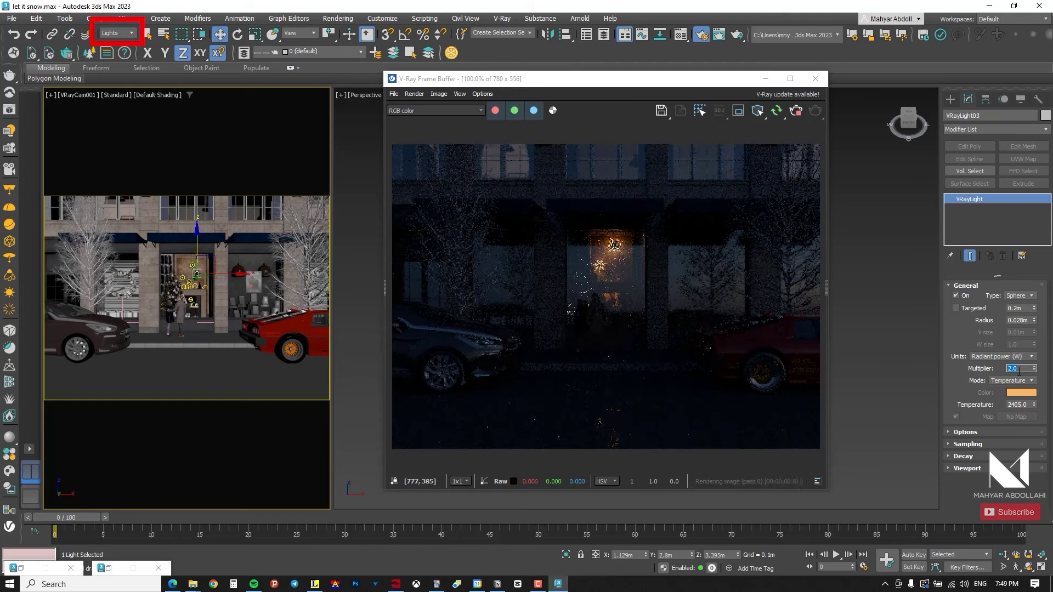
# Step: Raise the multipliers of the other lights in the Christmas display, using 200 for the table candle light
pyautogui.click(191, 300)
pyautogui.doubleClick(1024, 368)
pyautogui.click(183, 278)
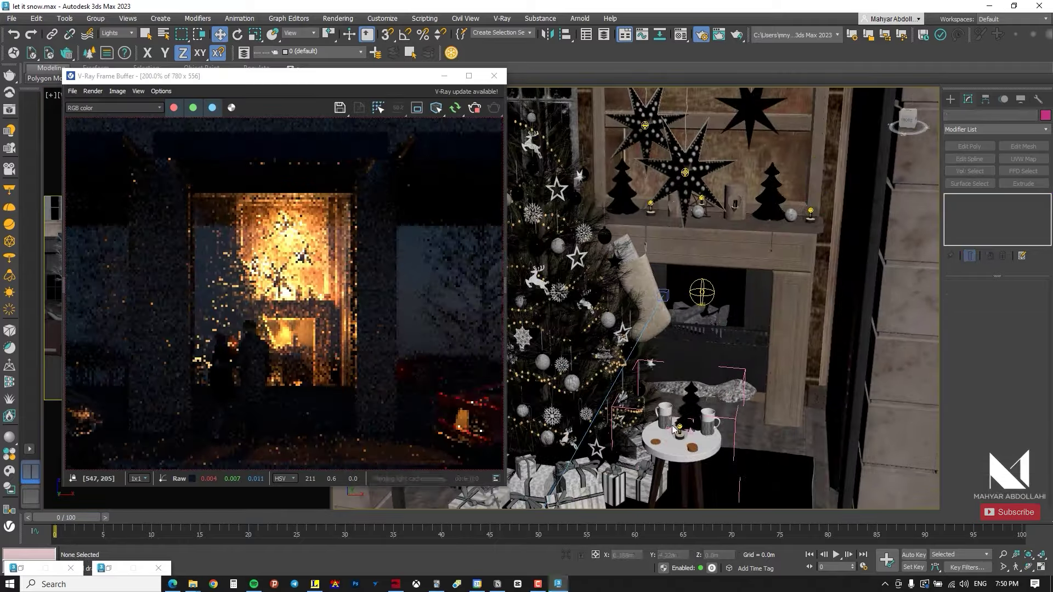
pyautogui.click(702, 292)
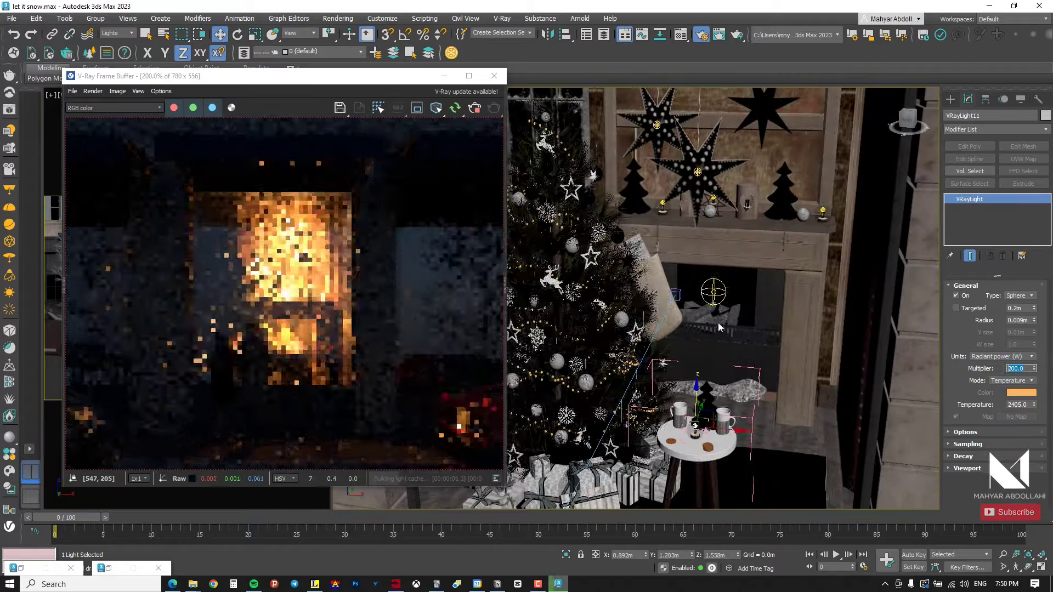
pyautogui.scroll(-3, 761, 285)
# Step: Set the camera's exposure value to 12 and the dome light's multiplier to 140
pyautogui.click(737, 224)
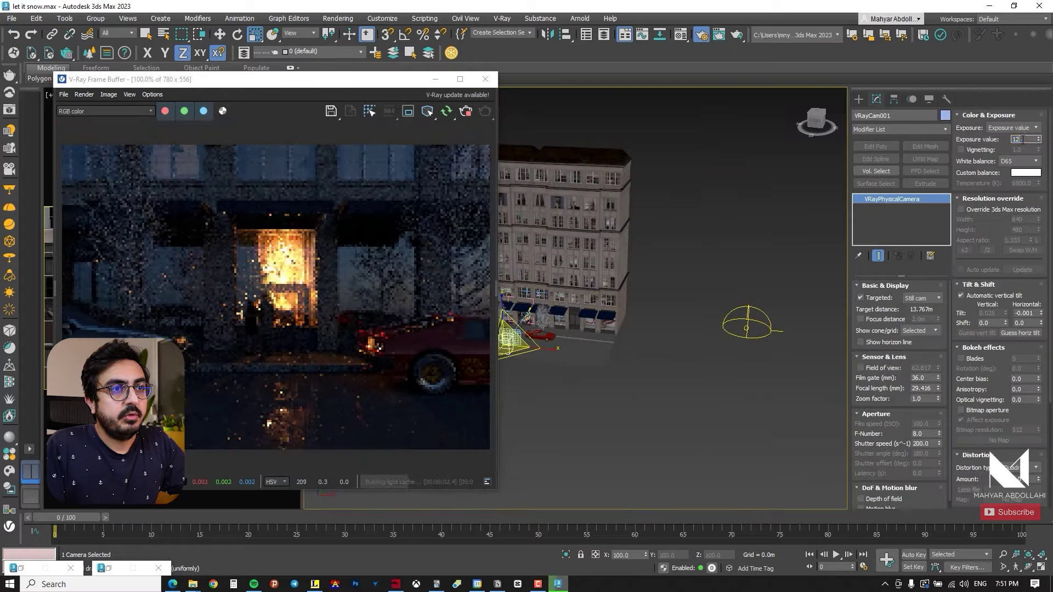
pyautogui.click(745, 324)
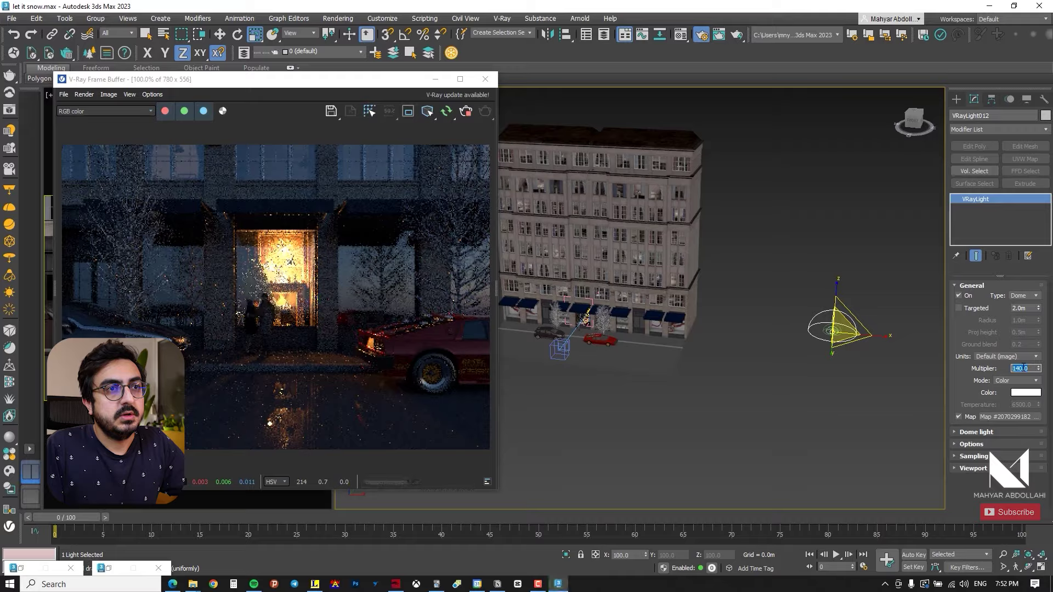
# Step: Create a sphere-type V-Ray light with a radius of about 0.41 m outside the shop window beside the Christmas display
pyautogui.scroll(3, 647, 351)
pyautogui.keyDown('alt'); pyautogui.moveTo(581, 340); pyautogui.dragTo(670, 329, button='middle'); pyautogui.keyUp('alt')
pyautogui.scroll(-3, 671, 329)
pyautogui.keyDown('alt'); pyautogui.moveTo(839, 345); pyautogui.dragTo(811, 344, button='middle'); pyautogui.keyUp('alt')
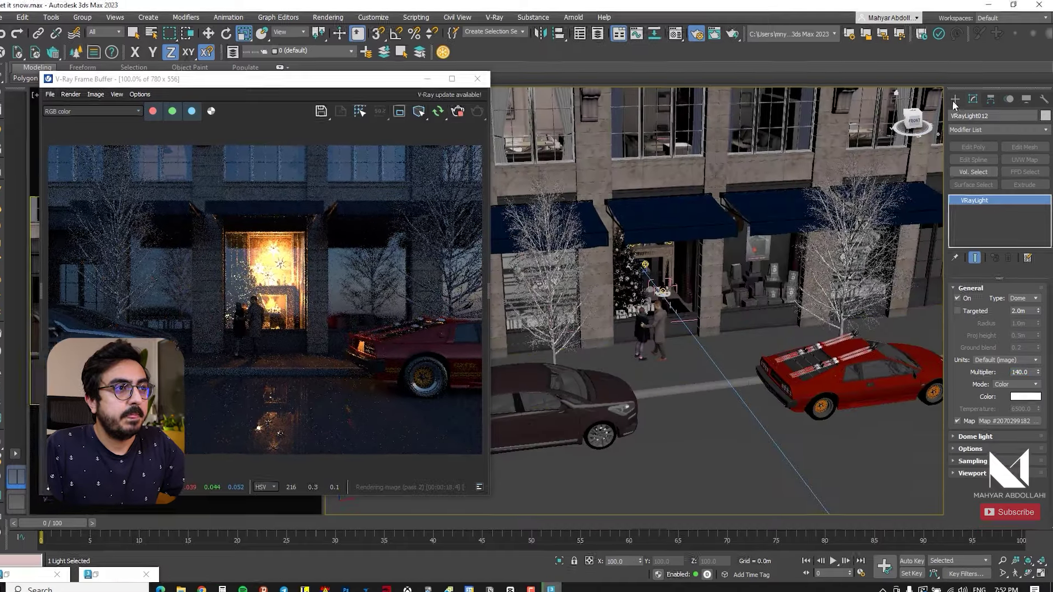
pyautogui.click(955, 99)
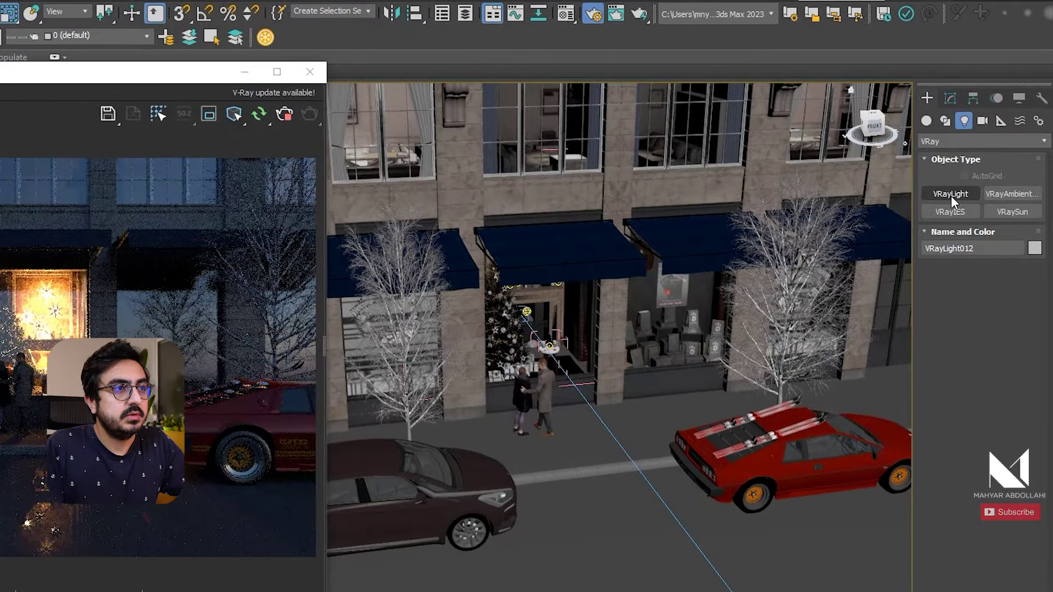
pyautogui.click(953, 194)
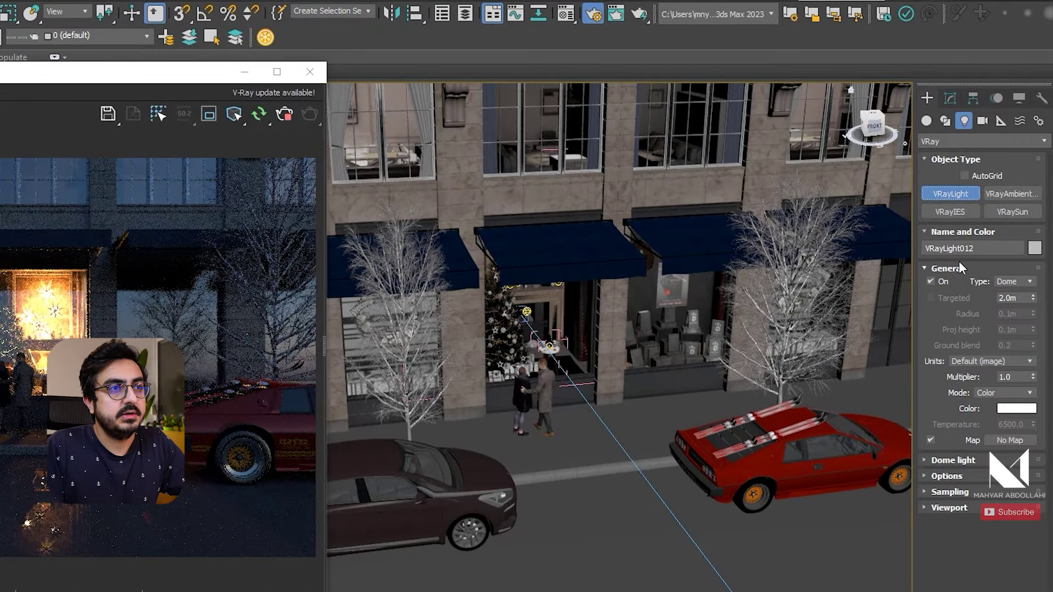
pyautogui.click(1003, 278)
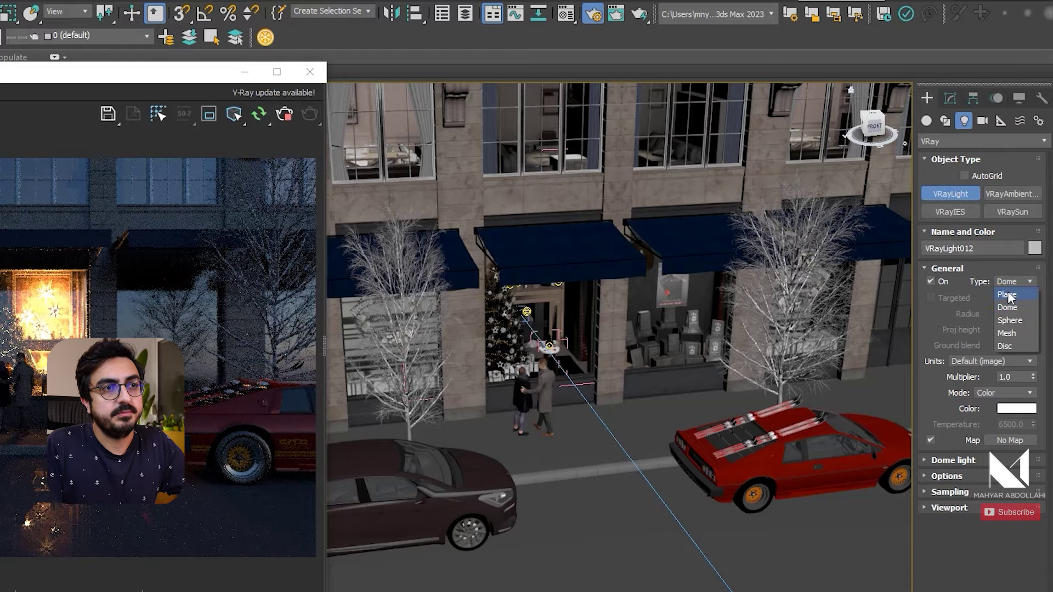
pyautogui.click(1009, 321)
pyautogui.moveTo(664, 420); pyautogui.dragTo(678, 423)
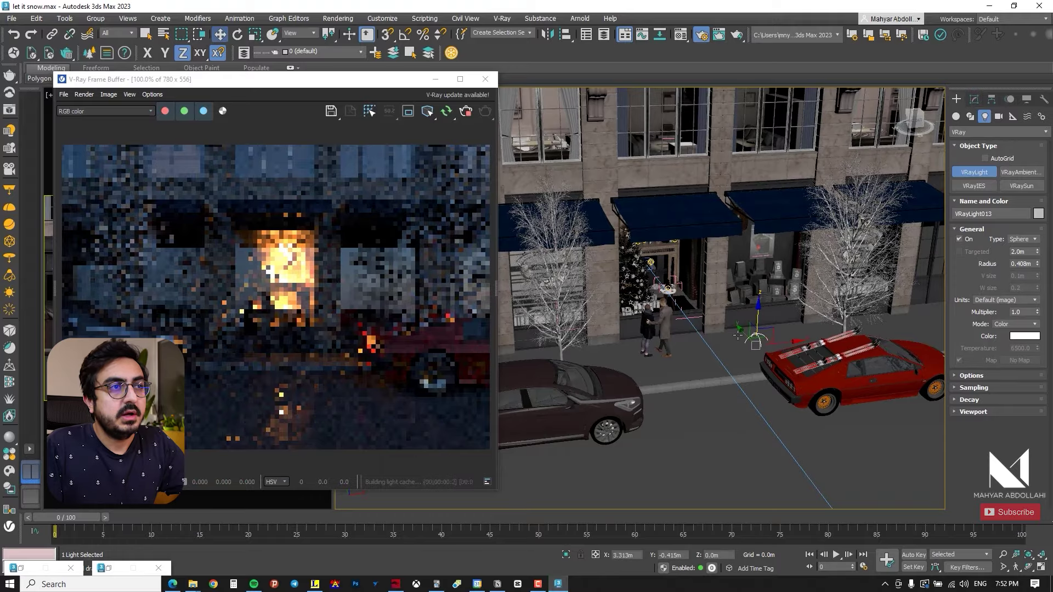
# Step: Raise the new sphere light and move it to the shop window with the stacked boxes, just below the awning
pyautogui.rightClick(738, 335)
pyautogui.moveTo(760, 302); pyautogui.dragTo(760, 196)
pyautogui.scroll(3, 760, 294)
pyautogui.scroll(4, 760, 196)
pyautogui.moveTo(760, 220); pyautogui.dragTo(682, 236, button='middle')
pyautogui.moveTo(667, 259)
pyautogui.mouseDown()
pyautogui.moveTo(657, 249)
pyautogui.moveTo(647, 258)
pyautogui.mouseUp()
pyautogui.moveTo(620, 232); pyautogui.dragTo(620, 209)
# Step: Make the sphere light invisible, set its multiplier to 150 and use Temperature mode at 2500
pyautogui.click(974, 99)
pyautogui.doubleClick(1017, 368)
pyautogui.click(971, 435)
pyautogui.click(975, 415)
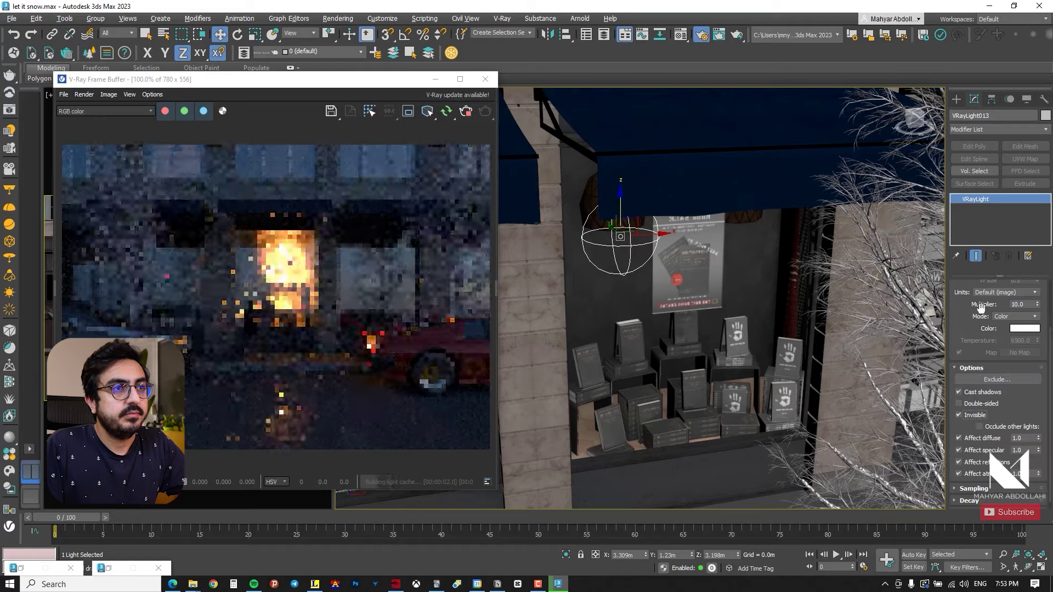
pyautogui.scroll(2, 998, 351)
pyautogui.click(1017, 380)
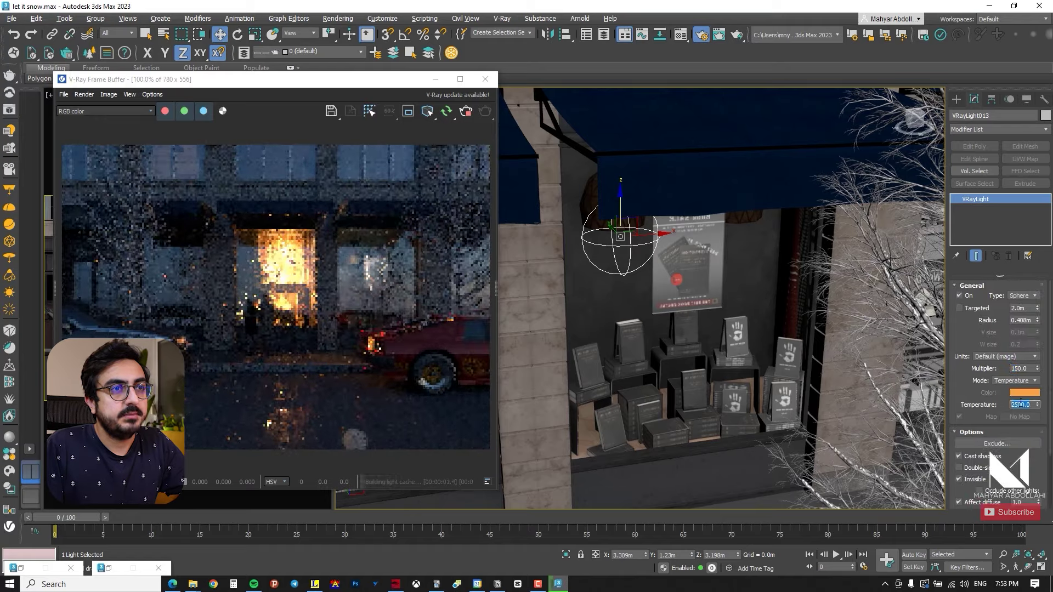
# Step: Clone the sphere light to the second woven lamp in the book display window and set the multiplier to 400
pyautogui.keyDown('alt'); pyautogui.moveTo(641, 242); pyautogui.dragTo(576, 235, button='middle'); pyautogui.keyUp('alt')
pyautogui.scroll(4, 609, 235)
pyautogui.moveTo(598, 235)
pyautogui.mouseDown()
pyautogui.moveTo(588, 231)
pyautogui.moveTo(590, 187)
pyautogui.moveTo(839, 201)
pyautogui.mouseUp()
pyautogui.doubleClick(1018, 369)
pyautogui.write('500')
pyautogui.press('Return')
pyautogui.click(529, 338)
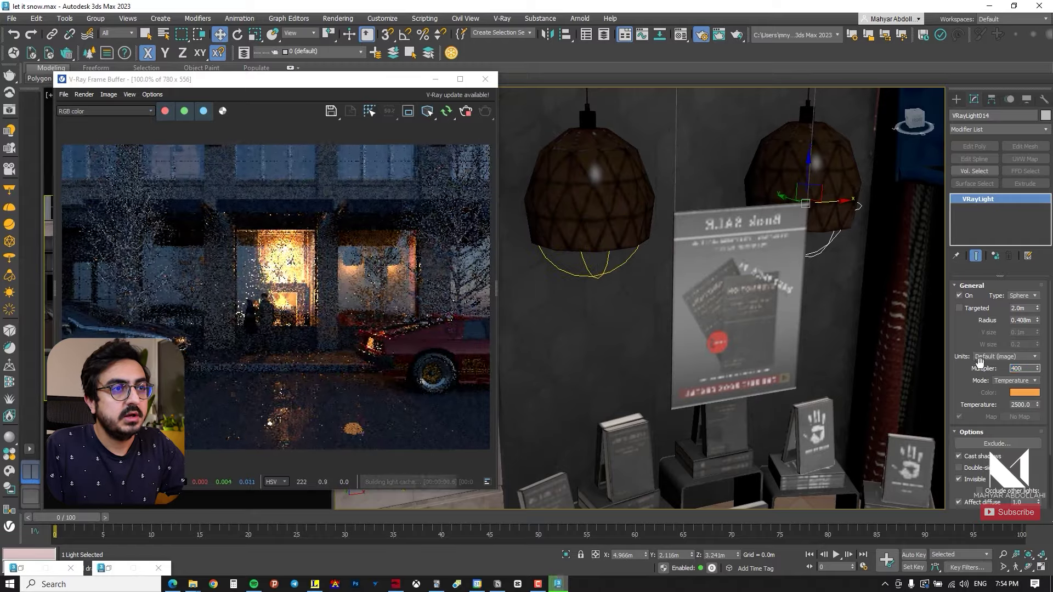
# Step: Clone the sphere light to the two hanging lamps in the striped Welcome window
pyautogui.scroll(-6, 768, 270)
pyautogui.keyDown('shift'); pyautogui.moveTo(789, 270); pyautogui.dragTo(551, 271); pyautogui.keyUp('shift')
pyautogui.click(528, 338)
pyautogui.keyDown('alt'); pyautogui.moveTo(669, 274); pyautogui.dragTo(630, 269, button='middle'); pyautogui.keyUp('alt')
pyautogui.scroll(3, 630, 269)
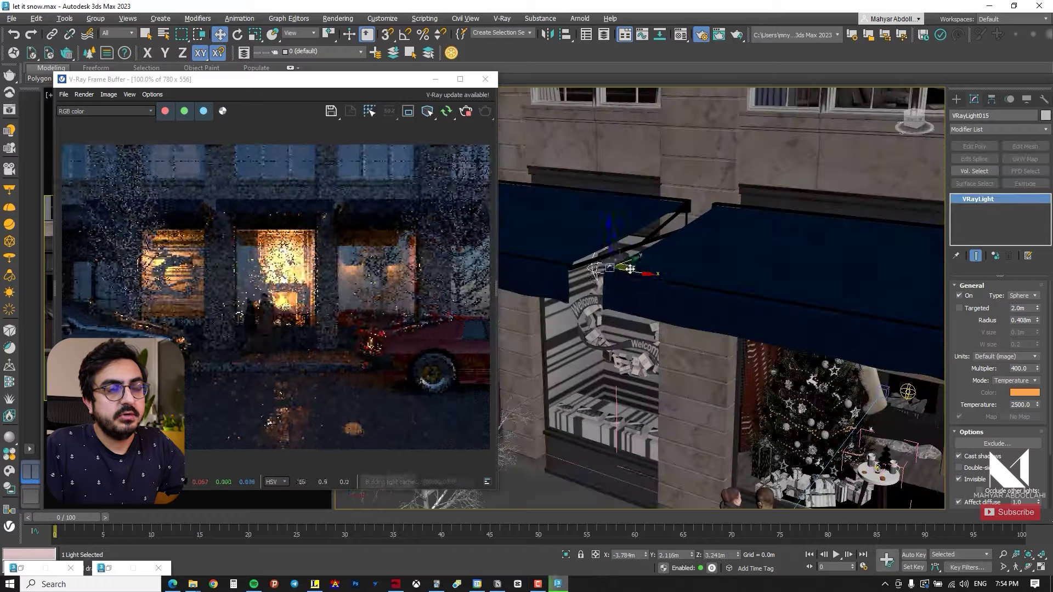
pyautogui.scroll(-4, 629, 269)
pyautogui.scroll(3, 604, 240)
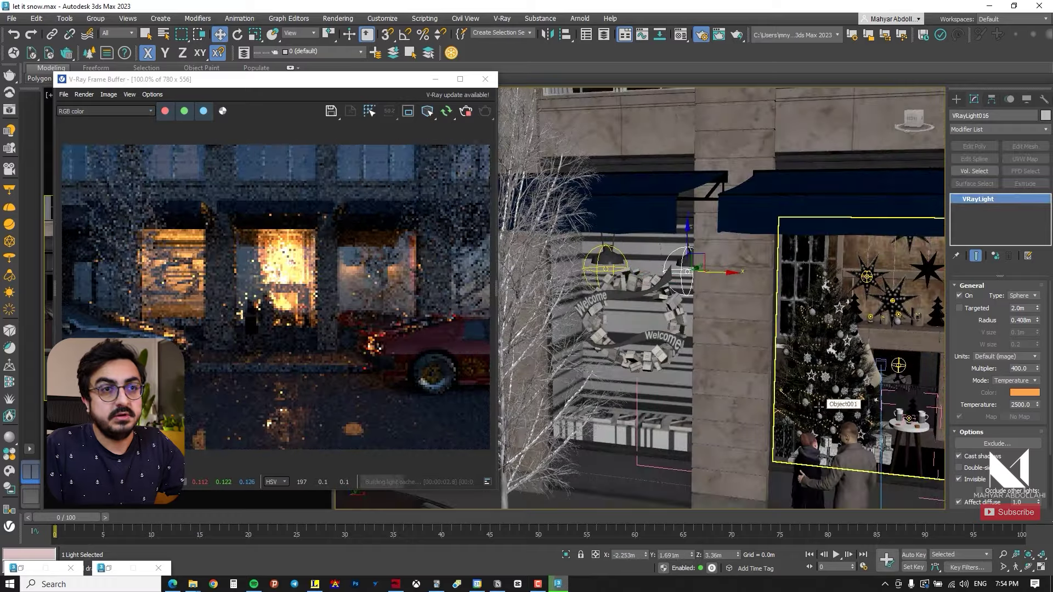
# Step: Clone a sphere light into the Christmas tree window and change the clone's light type to Plane
pyautogui.scroll(-2, 713, 309)
pyautogui.moveTo(815, 322); pyautogui.dragTo(700, 316, button='middle')
pyautogui.keyDown('shift'); pyautogui.moveTo(623, 276); pyautogui.dragTo(766, 277); pyautogui.keyUp('shift')
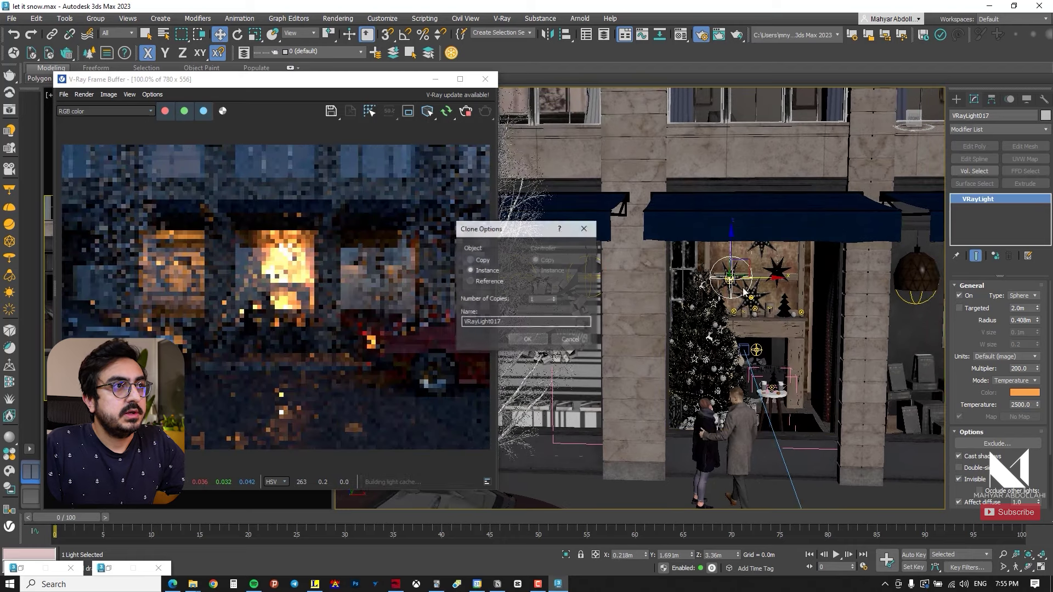
pyautogui.click(528, 340)
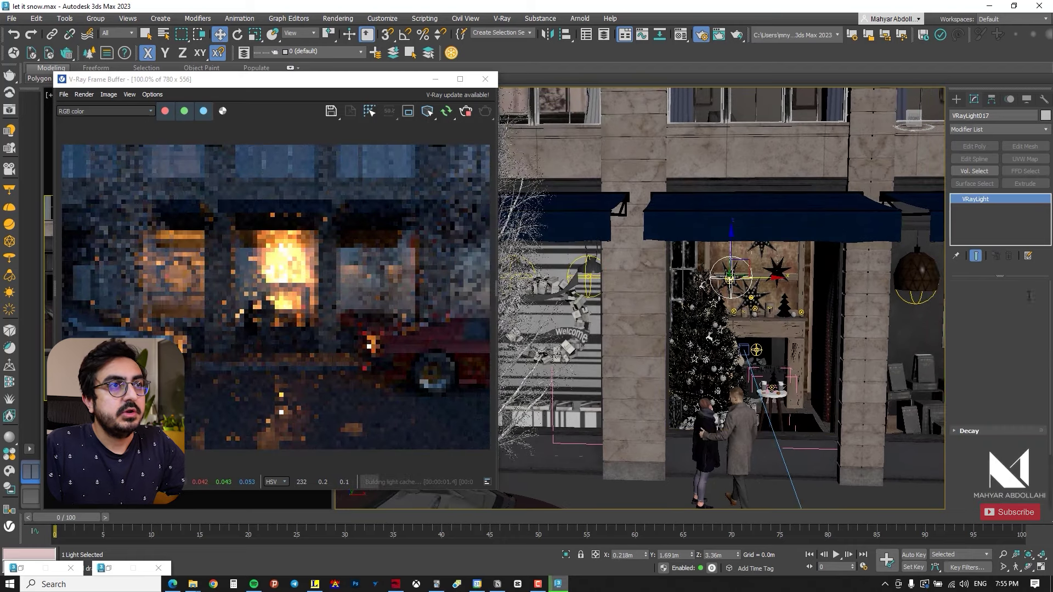
pyautogui.click(1027, 296)
pyautogui.click(1022, 310)
# Step: Scale the plane light up so it spans most of the Christmas tree window's width
pyautogui.scroll(2, 760, 281)
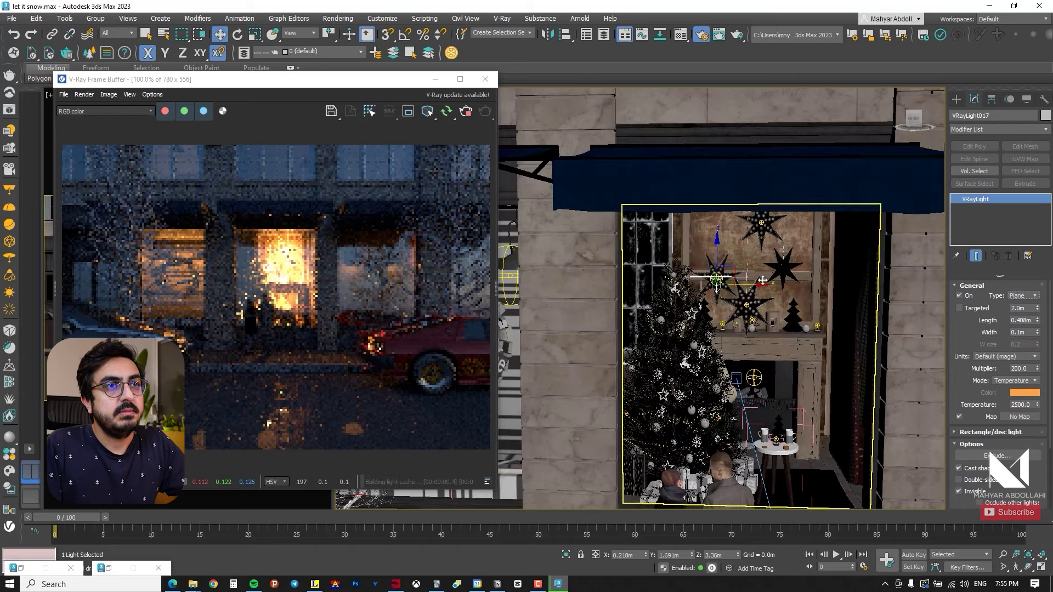
pyautogui.click(254, 37)
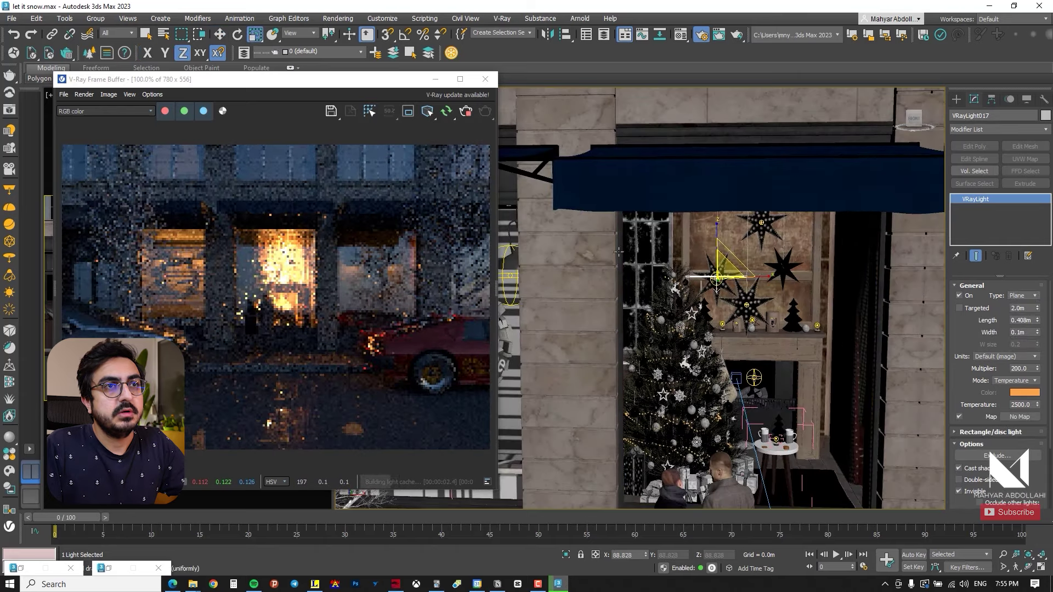
pyautogui.keyDown('alt'); pyautogui.moveTo(750, 285); pyautogui.dragTo(725, 276, button='middle'); pyautogui.keyUp('alt')
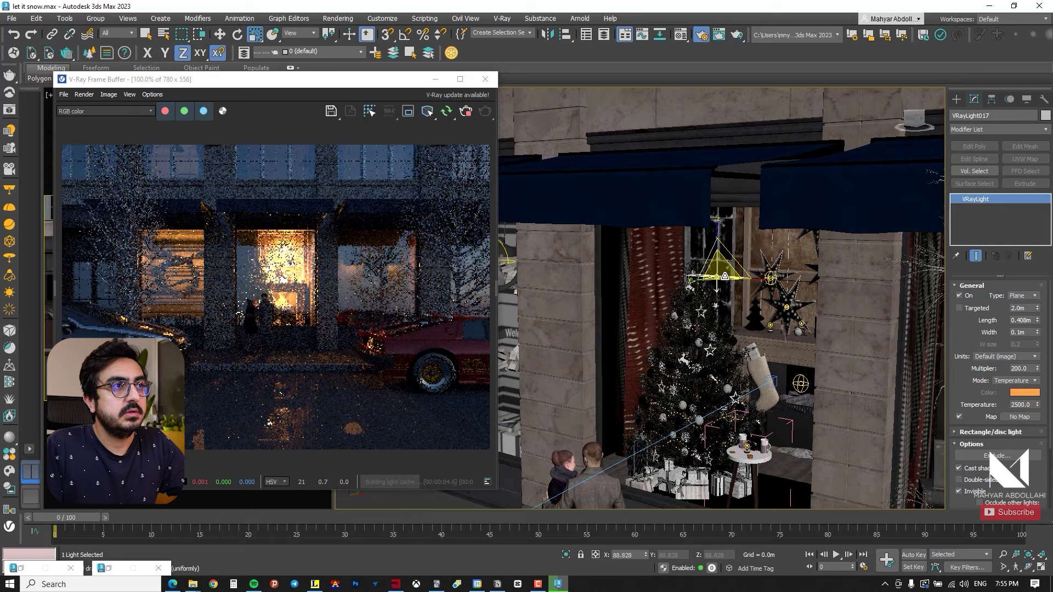
pyautogui.moveTo(722, 281); pyautogui.dragTo(720, 297)
pyautogui.keyDown('alt'); pyautogui.moveTo(718, 285); pyautogui.dragTo(686, 279, button='middle'); pyautogui.keyUp('alt')
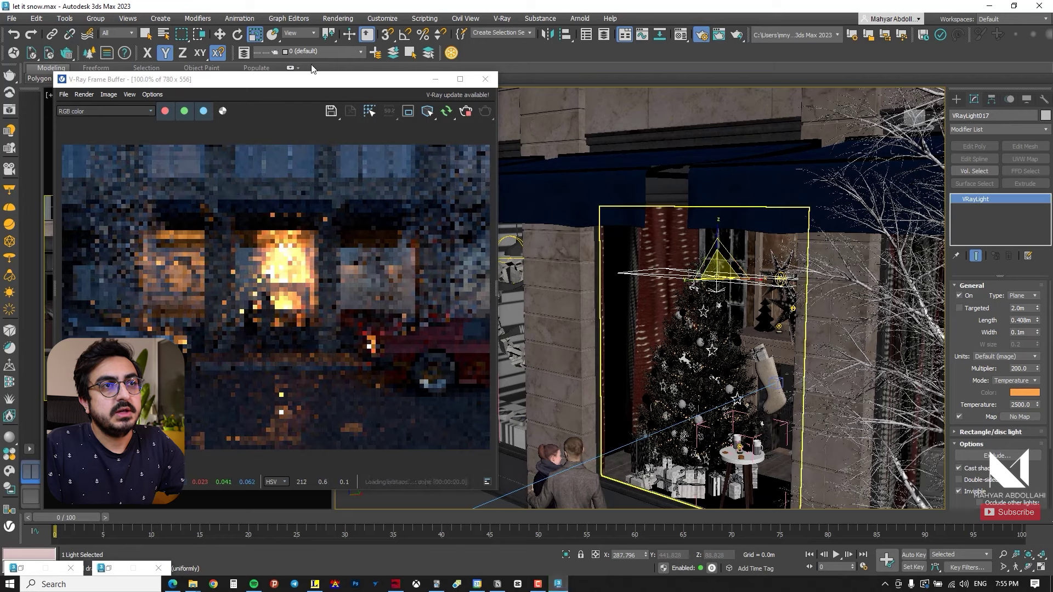
# Step: Raise the plane light above the Christmas tree to the top of the window, at about Z 4.39 m
pyautogui.press('w')
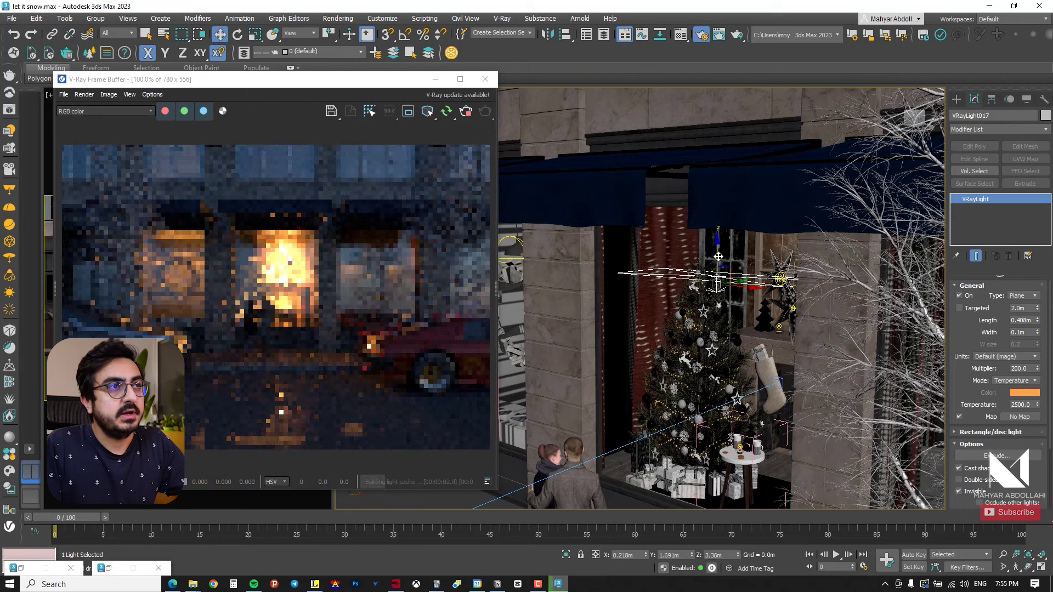
pyautogui.moveTo(717, 247); pyautogui.dragTo(719, 202)
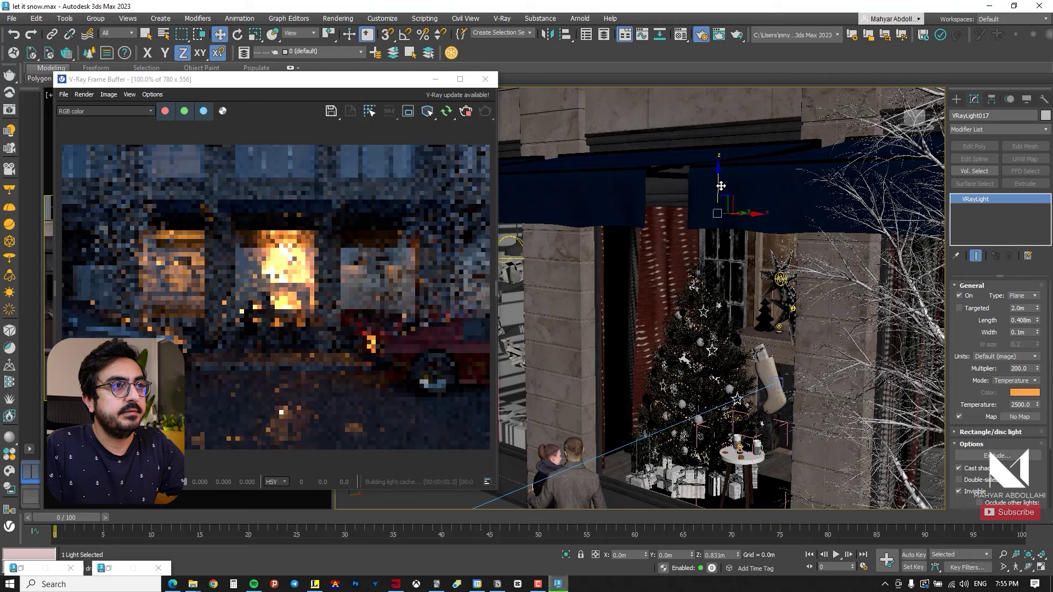
pyautogui.scroll(3, 727, 255)
pyautogui.keyDown('alt'); pyautogui.moveTo(727, 256); pyautogui.dragTo(741, 250, button='middle'); pyautogui.keyUp('alt')
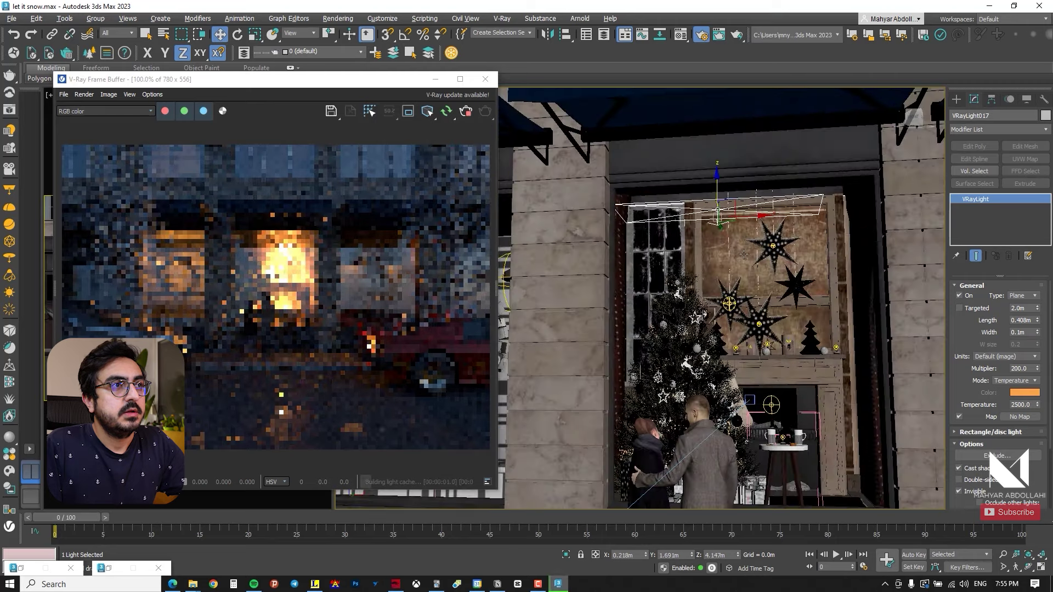
pyautogui.moveTo(716, 187); pyautogui.dragTo(715, 172)
pyautogui.keyDown('alt'); pyautogui.moveTo(759, 204); pyautogui.dragTo(740, 199, button='middle'); pyautogui.keyUp('alt')
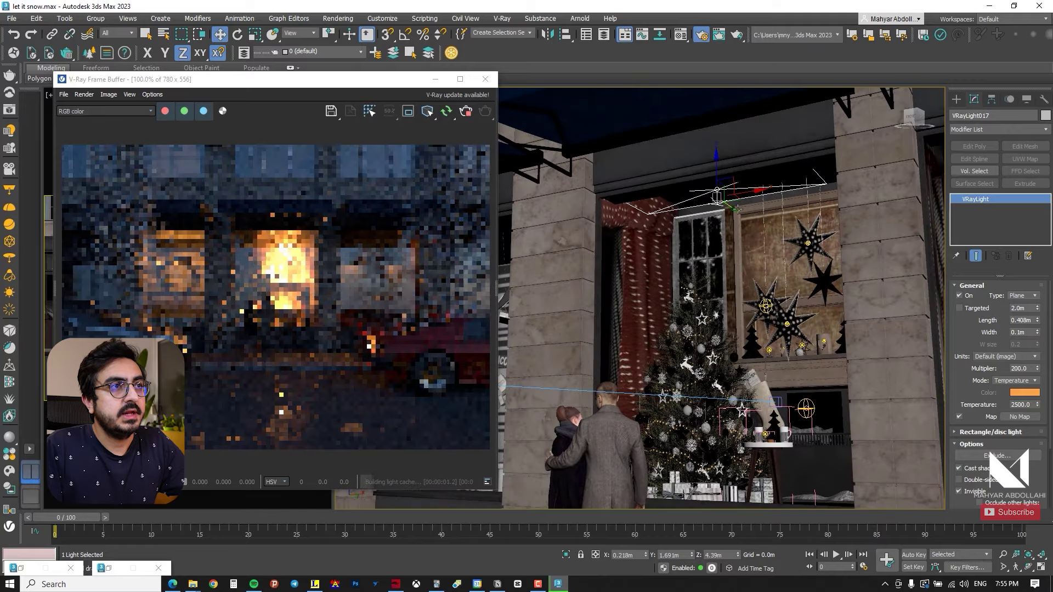
# Step: Restrict selection to lights and move the plane light deeper into the shop, to about Y 2.2 m and Z 4.6 m
pyautogui.click(738, 211)
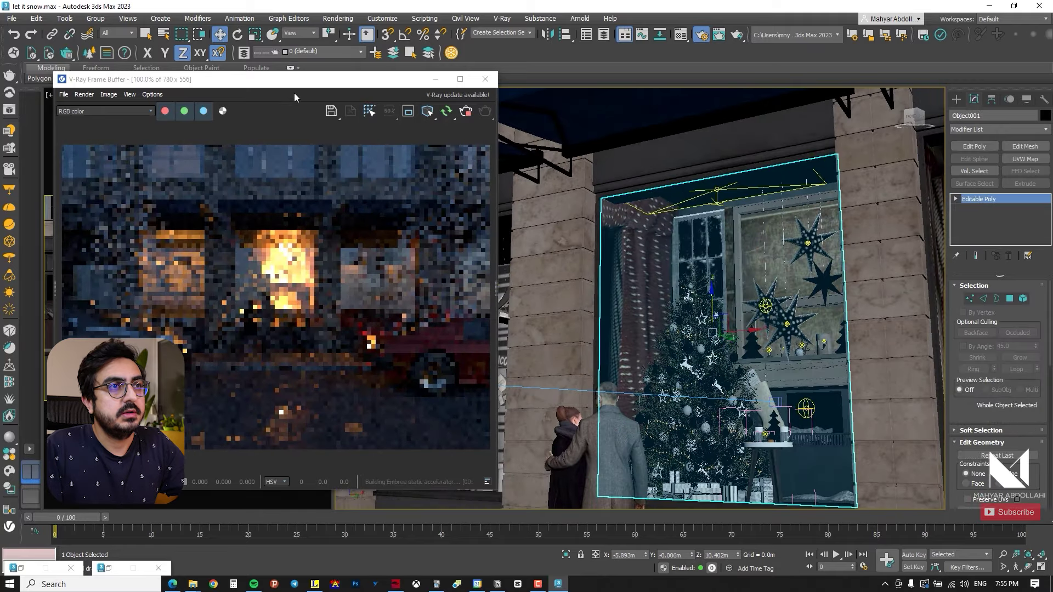
pyautogui.click(109, 34)
pyautogui.click(117, 65)
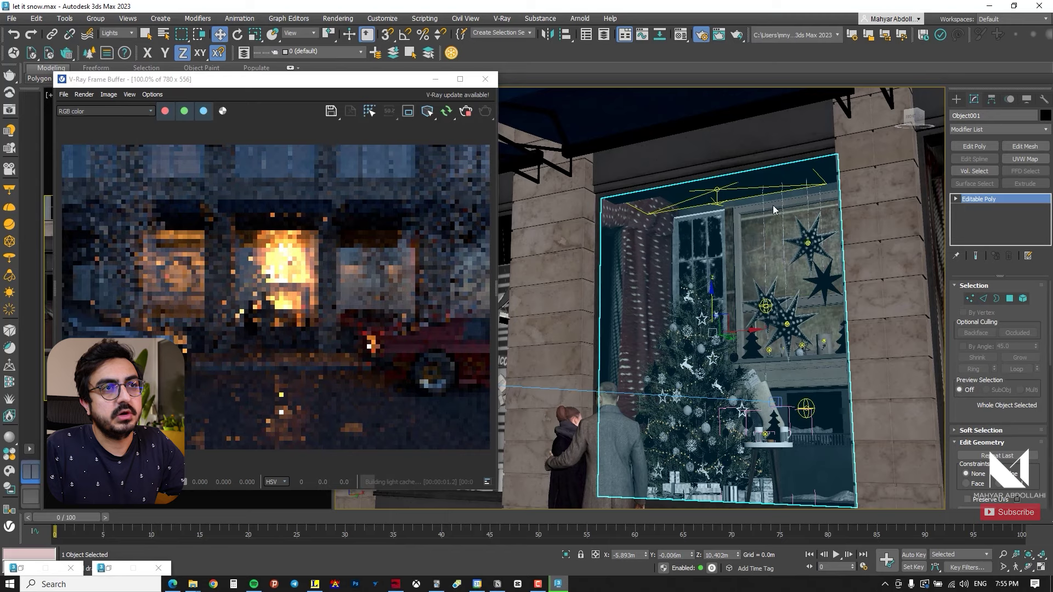
pyautogui.click(719, 209)
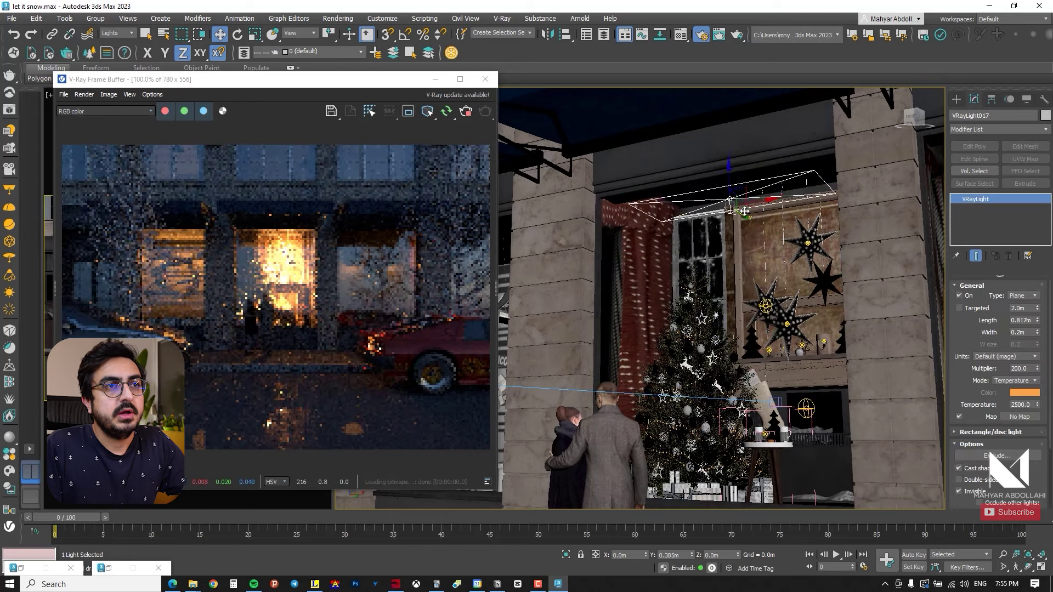
pyautogui.keyDown('alt'); pyautogui.moveTo(745, 211); pyautogui.dragTo(743, 193, button='middle'); pyautogui.keyUp('alt')
pyautogui.moveTo(734, 184)
pyautogui.mouseDown()
pyautogui.moveTo(733, 163)
pyautogui.moveTo(733, 173)
pyautogui.mouseUp()
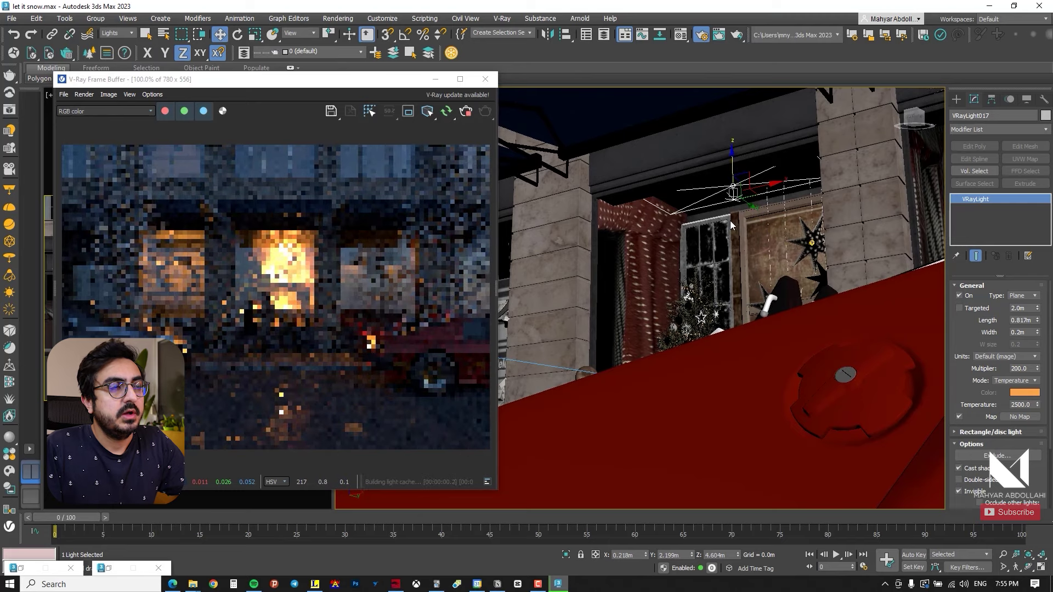
# Step: Set the plane light's multiplier to 800
pyautogui.scroll(2, 731, 224)
pyautogui.doubleClick(1022, 368)
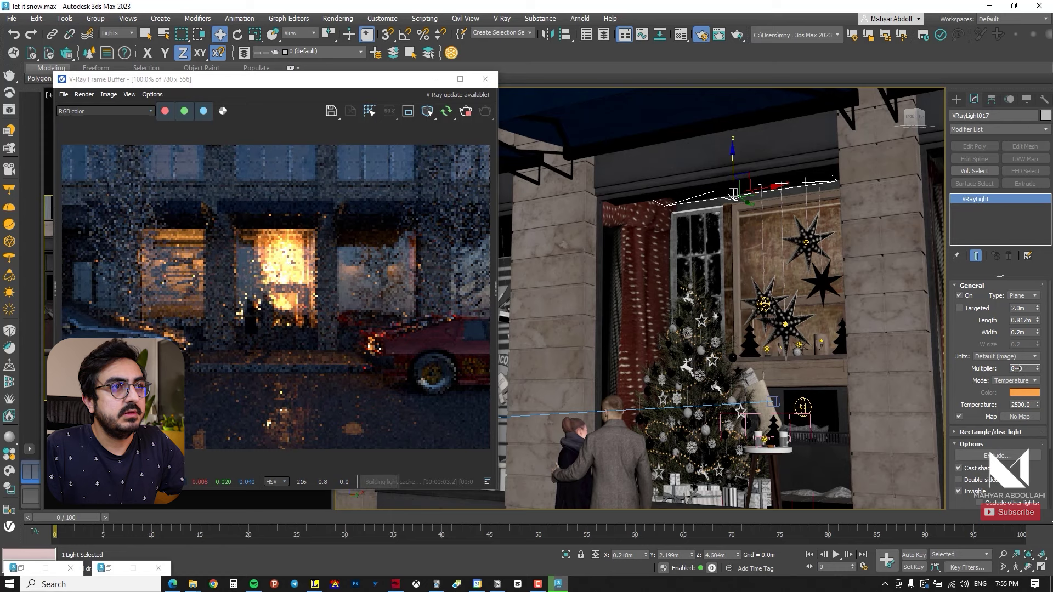
pyautogui.write('800')
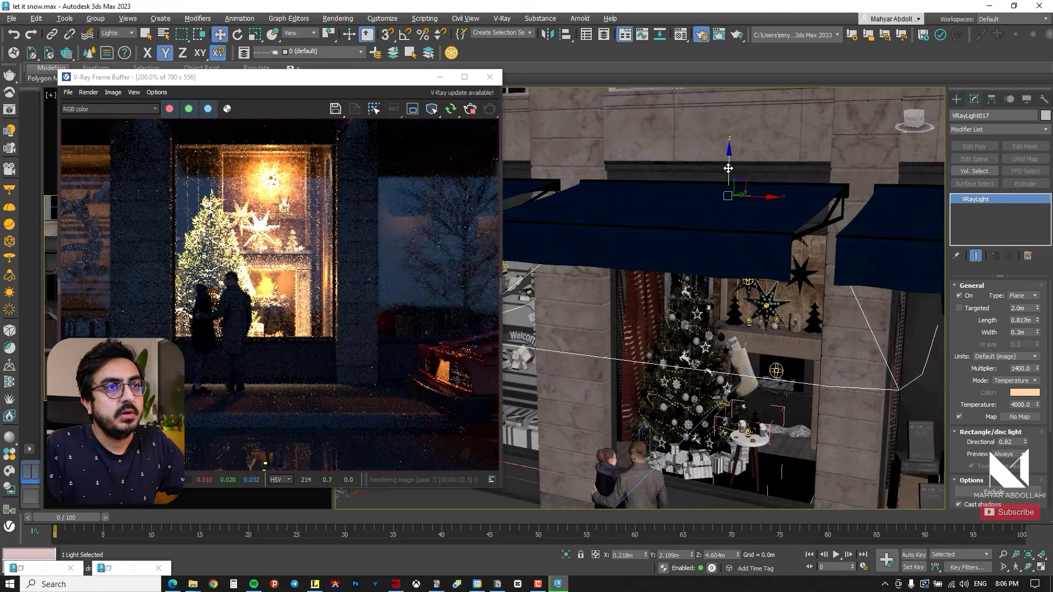
# Step: Copy the plane light downward in the Christmas tree window and rotate the copy 180 degrees about X
pyautogui.keyDown('shift'); pyautogui.moveTo(728, 168); pyautogui.dragTo(727, 269); pyautogui.keyUp('shift')
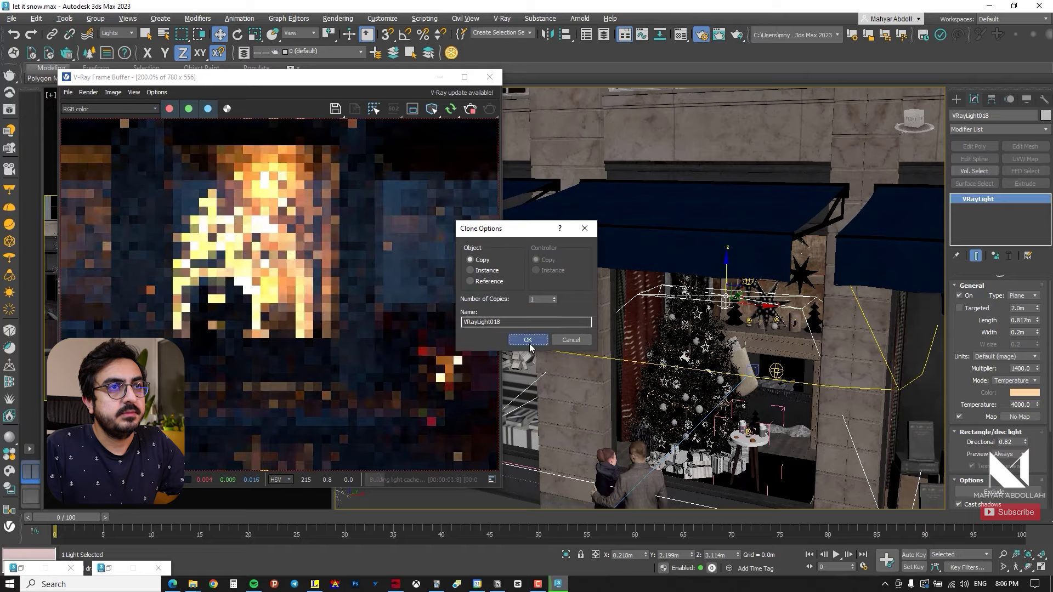
pyautogui.click(529, 343)
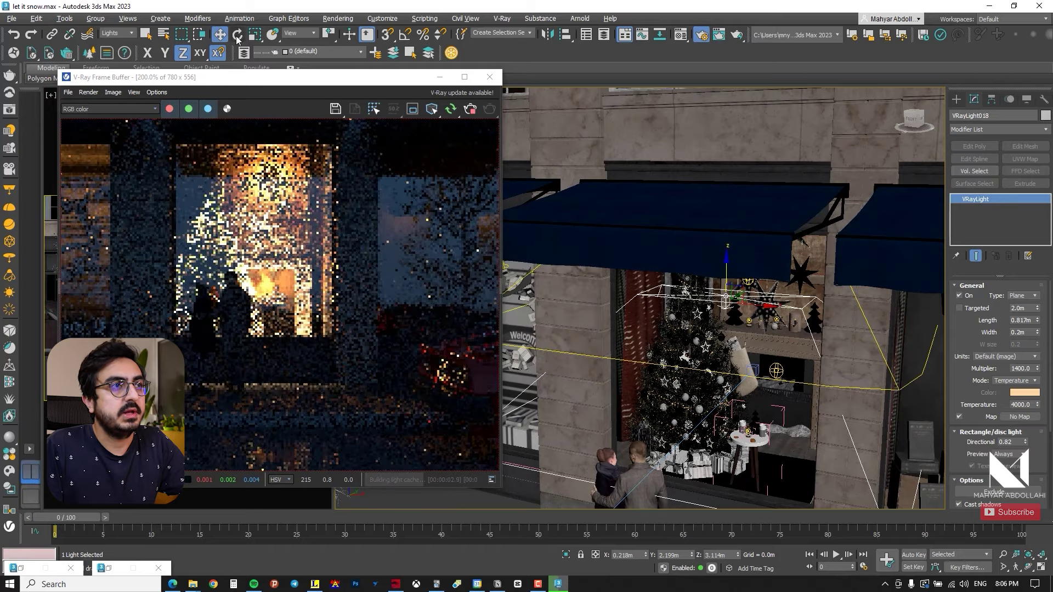
pyautogui.rightClick(237, 36)
pyautogui.doubleClick(786, 140)
pyautogui.write('180')
pyautogui.press('Return')
# Step: Move the flipped plane light down beside the gifts, to about Z 0.81 m, and set its multiplier to 2000
pyautogui.press('w')
pyautogui.scroll(-3, 763, 329)
pyautogui.moveTo(741, 287); pyautogui.dragTo(755, 385)
pyautogui.keyDown('alt'); pyautogui.moveTo(755, 385); pyautogui.dragTo(718, 386, button='middle'); pyautogui.keyUp('alt')
pyautogui.scroll(3, 735, 386)
pyautogui.moveTo(759, 391); pyautogui.dragTo(765, 415)
pyautogui.scroll(-1, 274, 287)
pyautogui.doubleClick(1019, 368)
pyautogui.write('2000')
pyautogui.press('Return')
# Step: Scale the lower plane light slightly to fit the base of the Christmas tree window
pyautogui.press('r')
pyautogui.press('w')
pyautogui.keyDown('alt'); pyautogui.moveTo(764, 416); pyautogui.dragTo(768, 430, button='middle'); pyautogui.keyUp('alt')
pyautogui.press('r')
pyautogui.moveTo(759, 411)
pyautogui.mouseDown()
pyautogui.moveTo(767, 425)
pyautogui.moveTo(766, 384)
pyautogui.moveTo(770, 412)
pyautogui.mouseUp()
pyautogui.press('w')
pyautogui.keyDown('alt'); pyautogui.moveTo(729, 335); pyautogui.dragTo(713, 321, button='middle'); pyautogui.keyUp('alt')
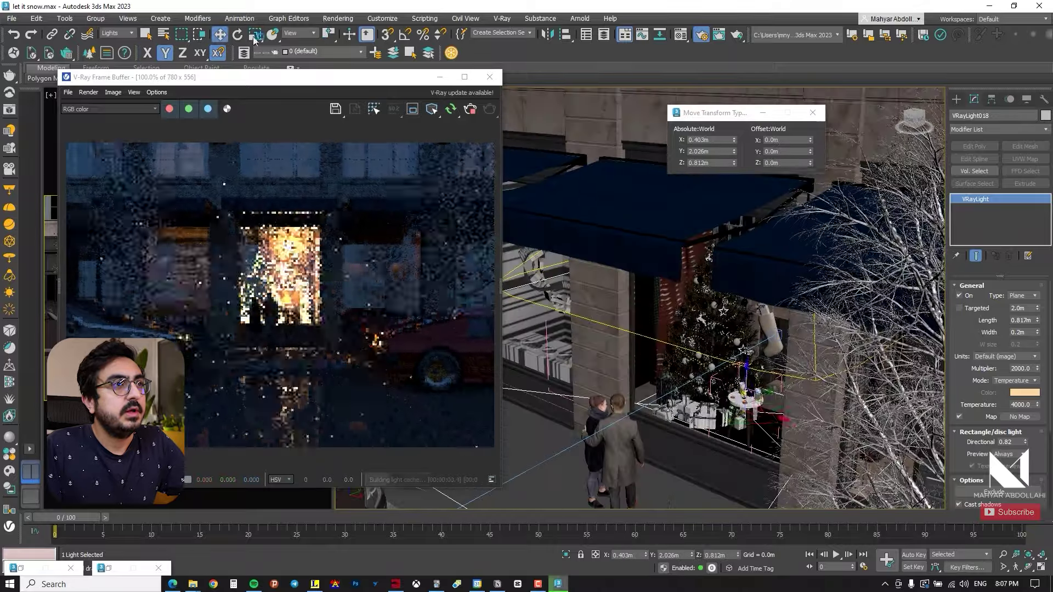
pyautogui.click(254, 36)
pyautogui.keyDown('alt'); pyautogui.moveTo(713, 384); pyautogui.dragTo(768, 378, button='middle'); pyautogui.keyUp('alt')
pyautogui.scroll(1, 280, 289)
pyautogui.moveTo(801, 427); pyautogui.dragTo(725, 421, button='middle')
pyautogui.press('w')
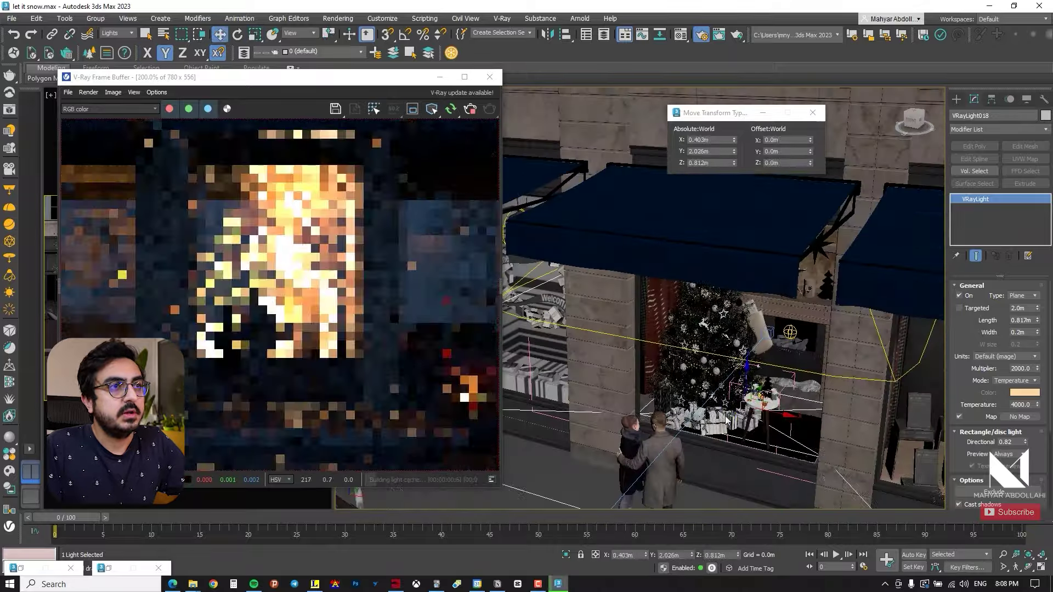
# Step: Select the street camera and set its white balance to Daylight
pyautogui.scroll(-1, 298, 122)
pyautogui.scroll(-5, 729, 220)
pyautogui.click(620, 378)
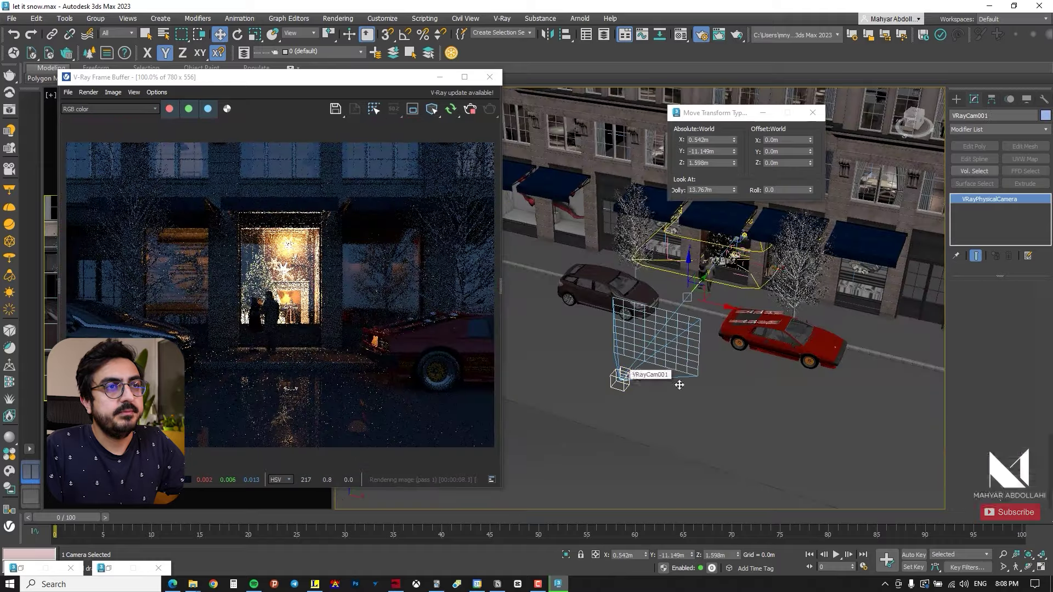
pyautogui.moveTo(947, 283); pyautogui.dragTo(845, 282)
pyautogui.click(1018, 162)
pyautogui.click(1014, 189)
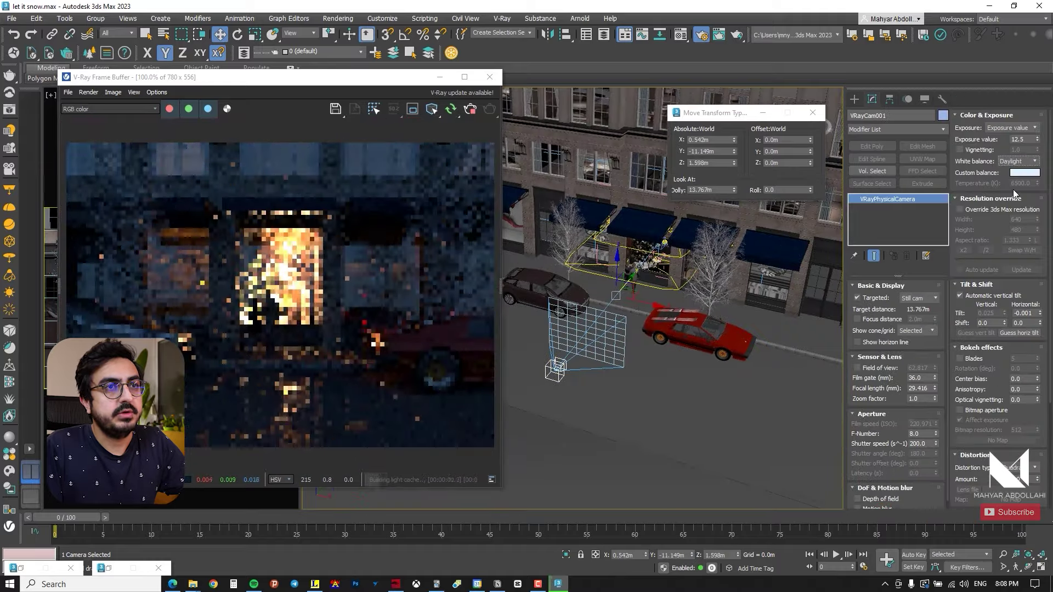
pyautogui.scroll(1, 291, 299)
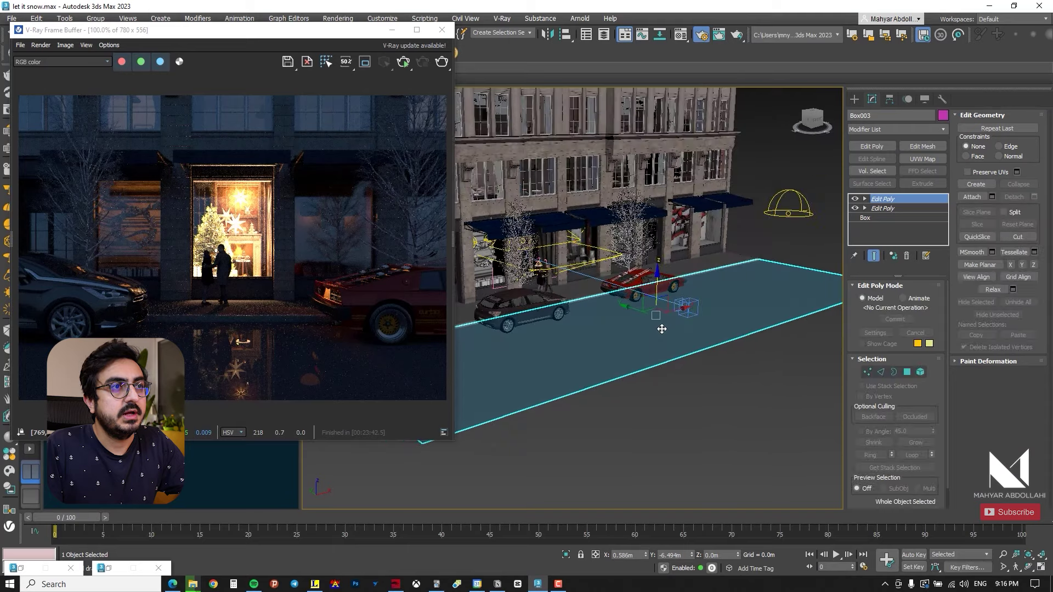
# Step: Clone the road slab in place and raise the clone by 0.01 m in Z
pyautogui.rightClick(658, 326)
pyautogui.click(683, 421)
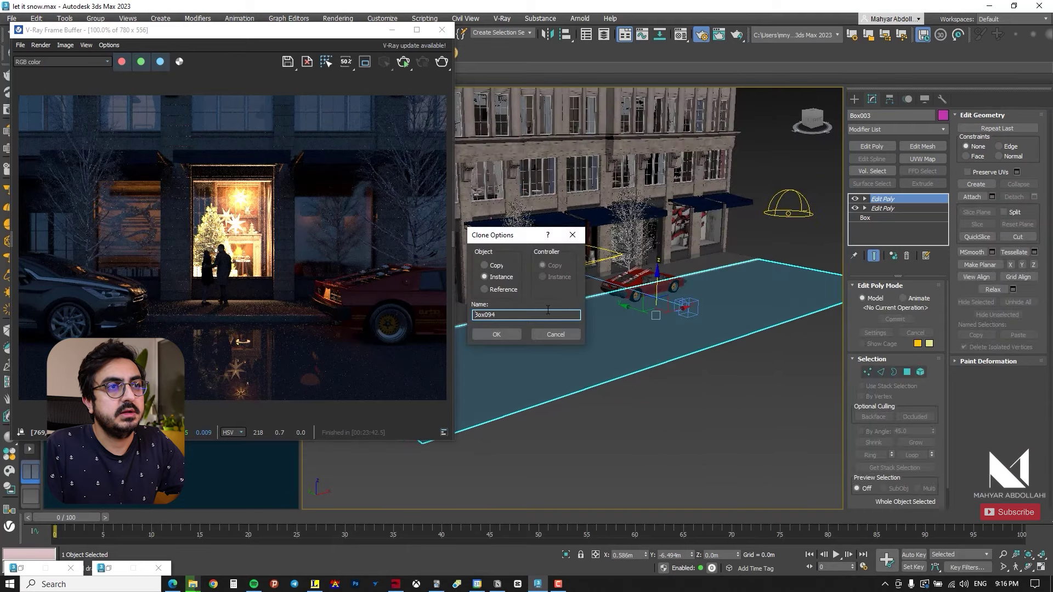
pyautogui.click(505, 333)
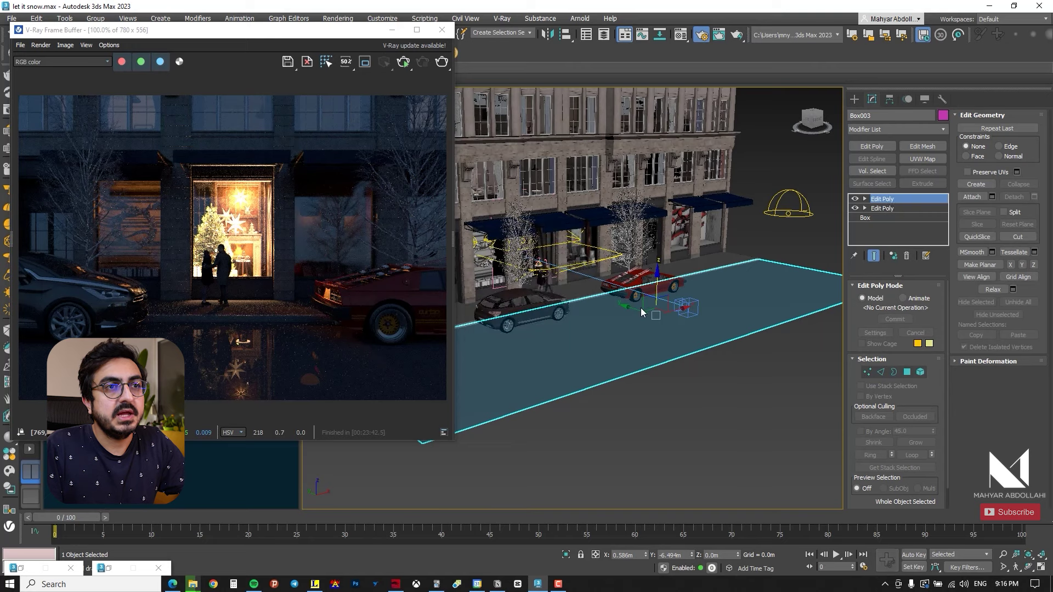
pyautogui.press('z')
pyautogui.moveTo(304, 38); pyautogui.dragTo(306, 81)
pyautogui.rightClick(219, 34)
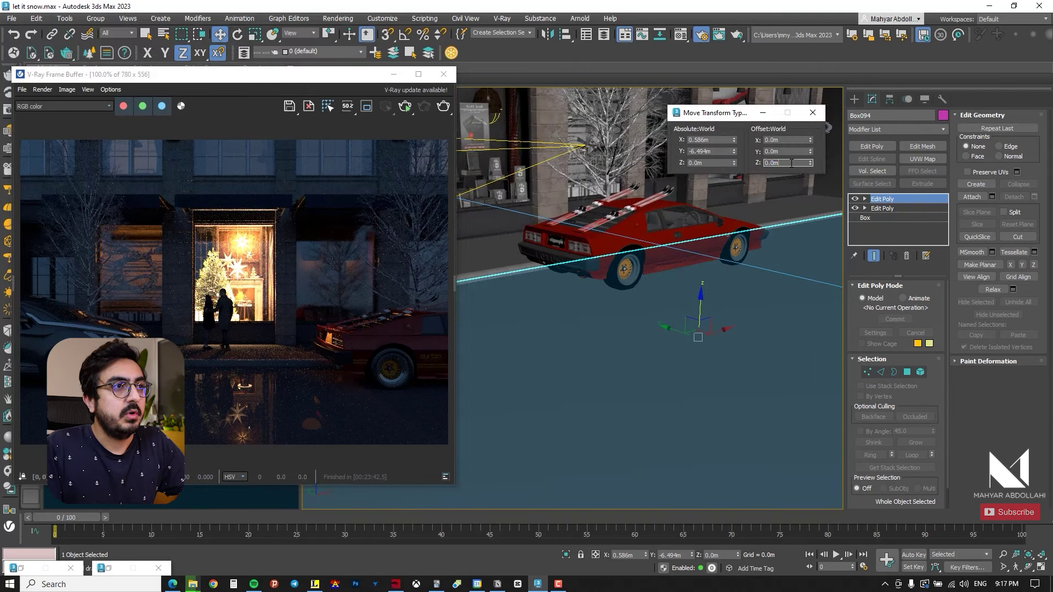
pyautogui.press('Return')
# Step: Move the vertices at the cloned road slab's right end inward to about X 7.3 m
pyautogui.scroll(-6, 703, 286)
pyautogui.keyDown('alt'); pyautogui.moveTo(713, 303); pyautogui.dragTo(670, 327, button='middle'); pyautogui.keyUp('alt')
pyautogui.click(867, 372)
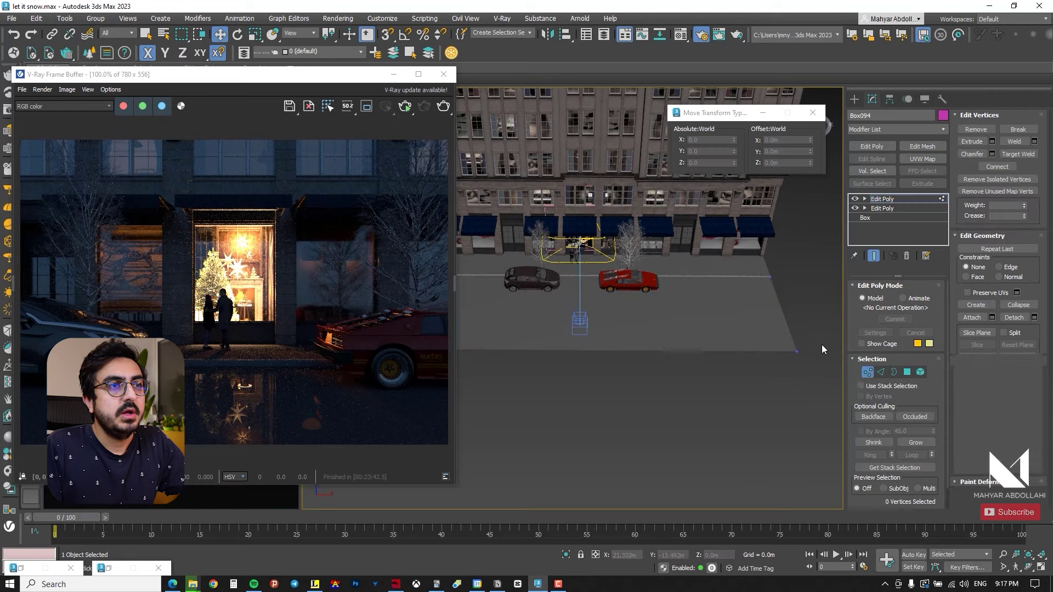
pyautogui.moveTo(810, 263); pyautogui.dragTo(778, 317)
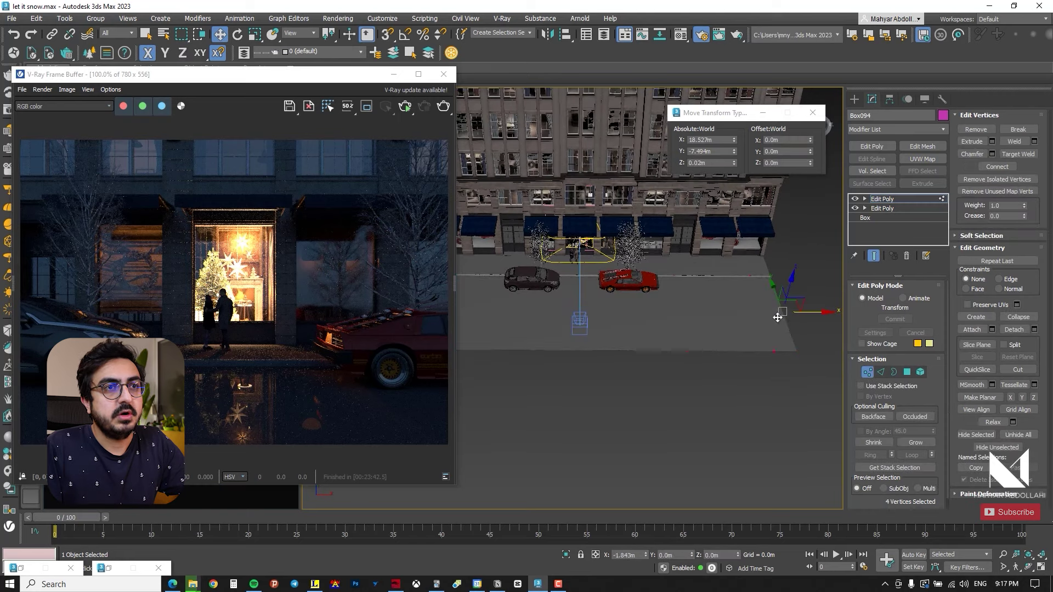
pyautogui.moveTo(669, 323); pyautogui.dragTo(734, 310)
# Step: Move the vertices at the cloned road slab's left end inward to about X -6.35 m and leave vertex editing
pyautogui.click(393, 74)
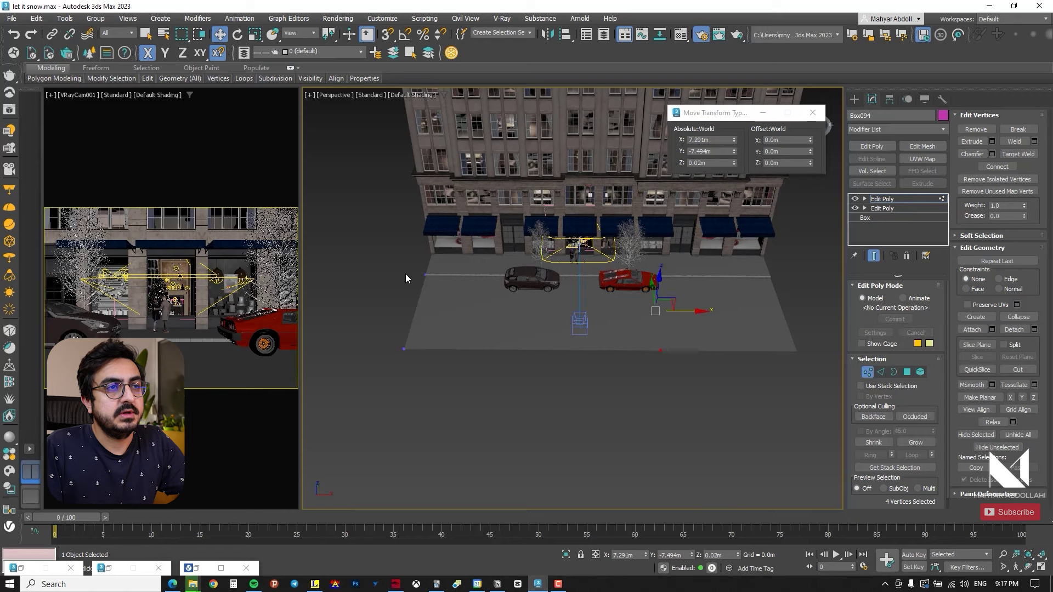
pyautogui.moveTo(451, 312); pyautogui.dragTo(568, 305)
pyautogui.scroll(5, 677, 318)
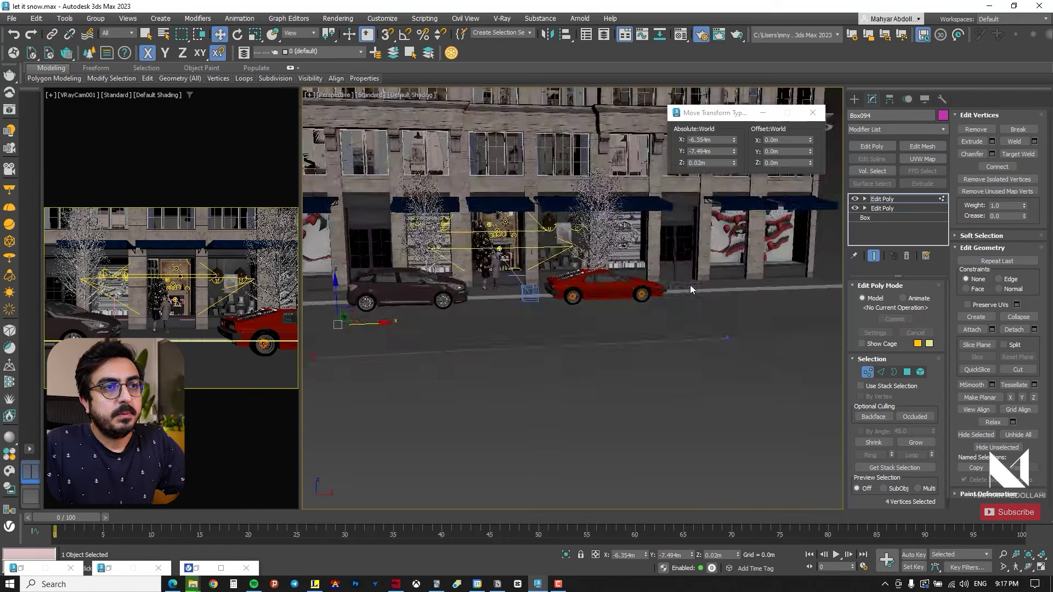
pyautogui.click(866, 373)
pyautogui.keyDown('alt'); pyautogui.moveTo(561, 326); pyautogui.dragTo(584, 334, button='middle'); pyautogui.keyUp('alt')
pyautogui.moveTo(493, 322); pyautogui.dragTo(487, 373, button='middle')
pyautogui.press('1')
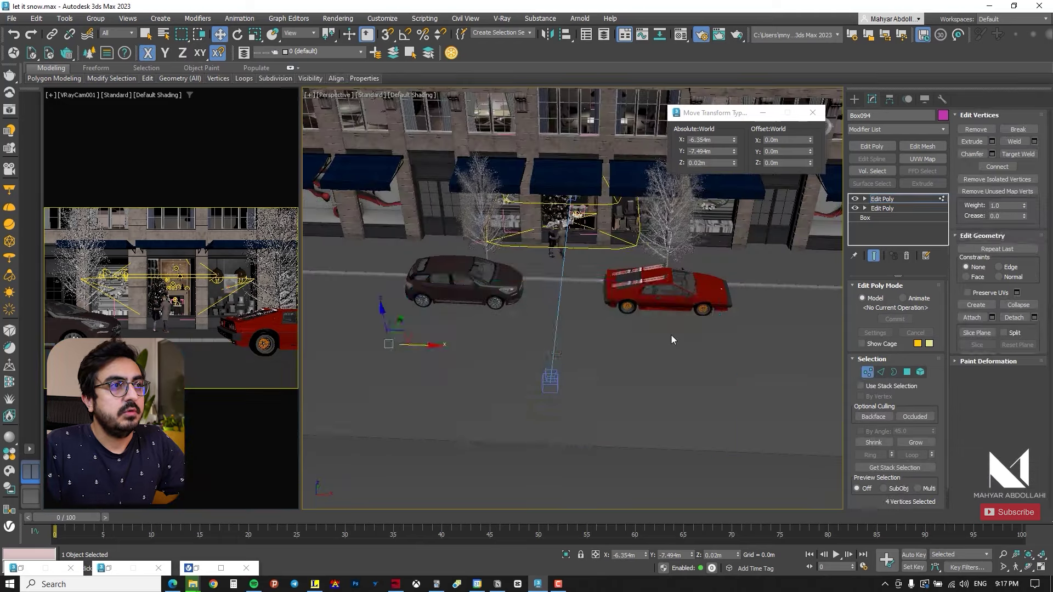
pyautogui.scroll(-3, 673, 340)
pyautogui.press('1')
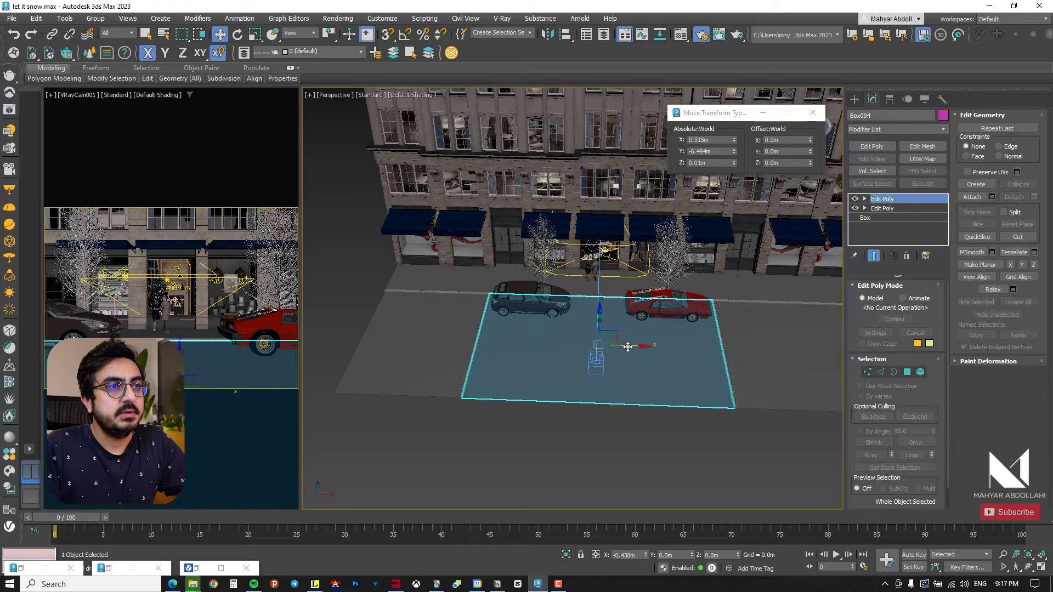
# Step: Dismiss the move transform dialog and widen the Perspective viewport for a larger view of the cloned road slab
pyautogui.moveTo(628, 347); pyautogui.dragTo(625, 346)
pyautogui.scroll(3, 600, 321)
pyautogui.keyDown('alt'); pyautogui.moveTo(597, 322); pyautogui.dragTo(623, 350, button='middle'); pyautogui.keyUp('alt')
pyautogui.click(762, 112)
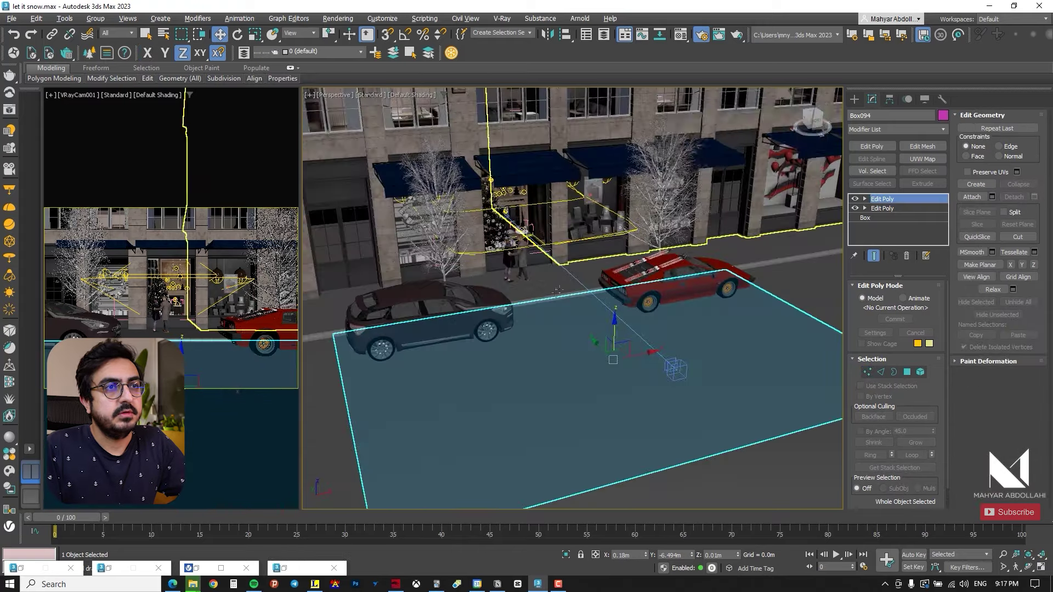
pyautogui.scroll(-3, 557, 292)
pyautogui.moveTo(300, 245); pyautogui.dragTo(127, 248)
pyautogui.keyDown('alt'); pyautogui.moveTo(461, 274); pyautogui.dragTo(484, 303, button='middle'); pyautogui.keyUp('alt')
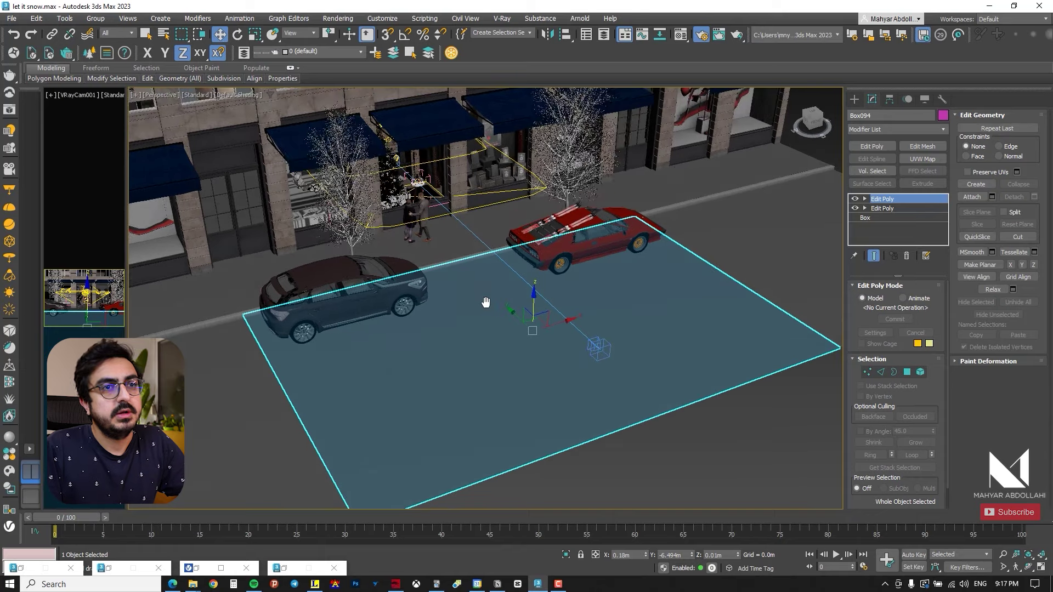
# Step: Use SnowFlow on the cloned road slab to generate extrusion snow 0.1 m thick with 0.01 m noise
pyautogui.click(451, 52)
pyautogui.moveTo(421, 87); pyautogui.dragTo(267, 101)
pyautogui.click(246, 141)
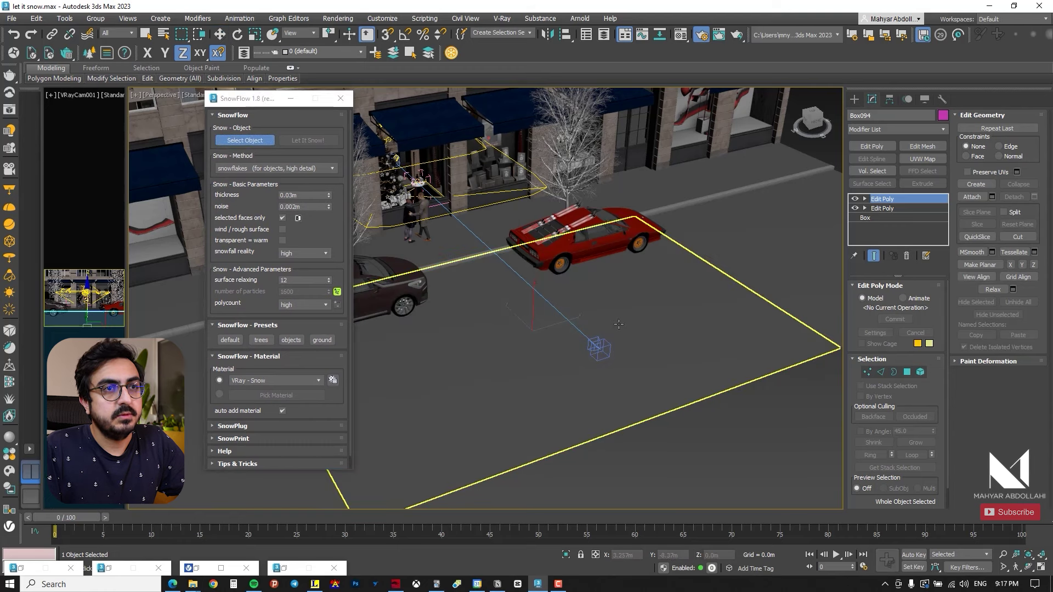
pyautogui.click(646, 315)
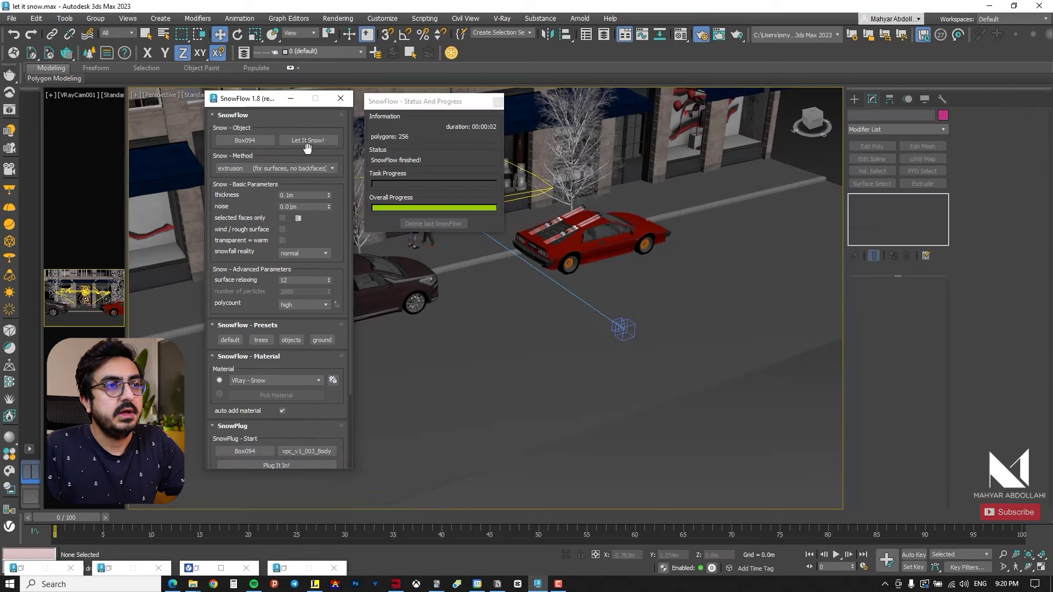
pyautogui.click(307, 141)
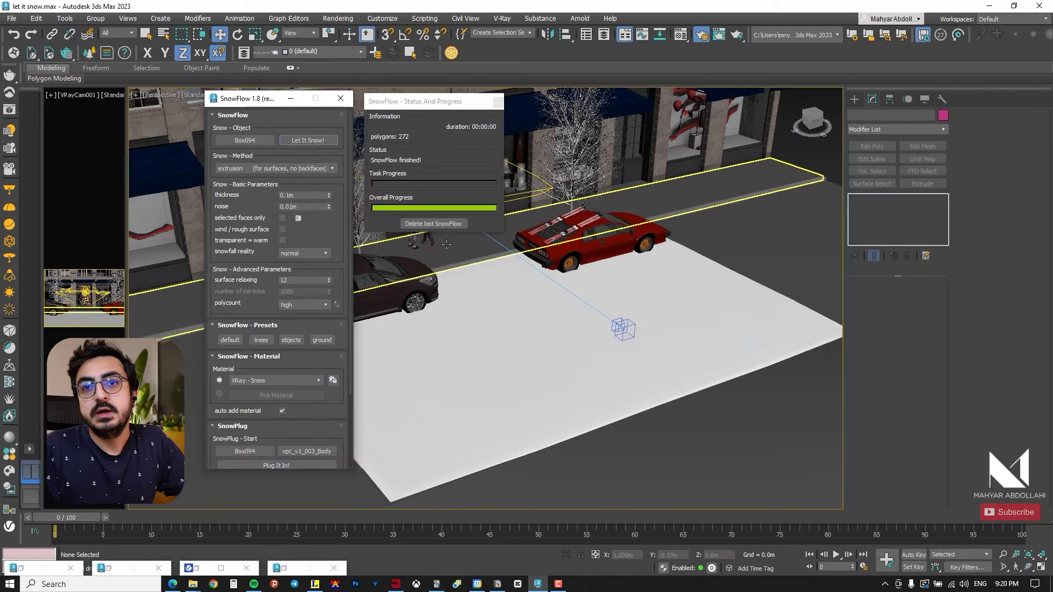
# Step: Check the snow around the car wheels and lower the road snow to about Z -0.02 m
pyautogui.scroll(2, 519, 276)
pyautogui.moveTo(465, 330); pyautogui.dragTo(591, 343, button='middle')
pyautogui.scroll(6, 456, 330)
pyautogui.scroll(-2, 455, 331)
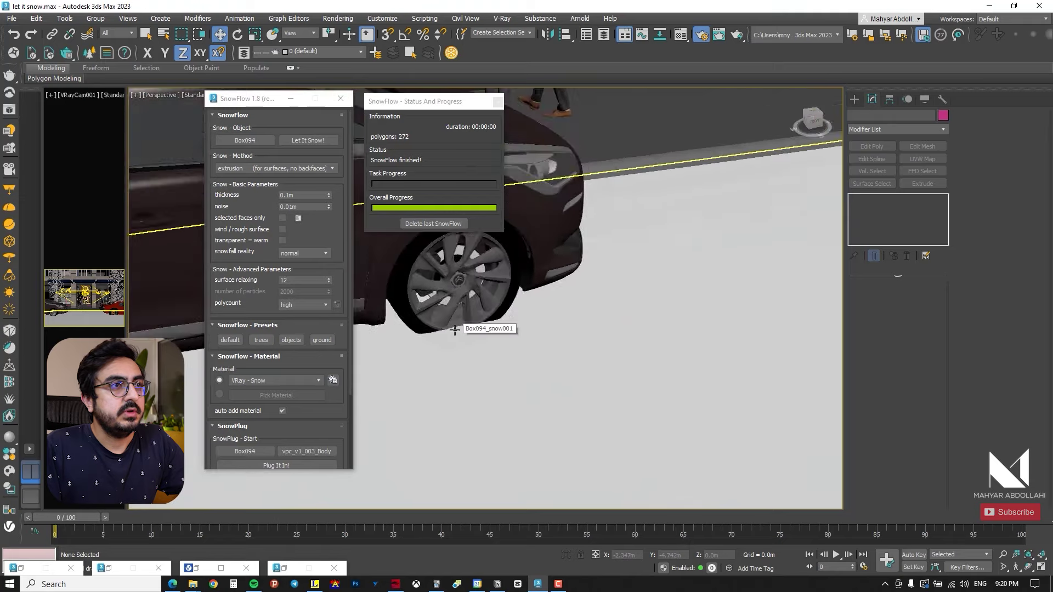
pyautogui.keyDown('alt'); pyautogui.moveTo(455, 330); pyautogui.dragTo(476, 307, button='middle'); pyautogui.keyUp('alt')
pyautogui.scroll(-10, 623, 362)
pyautogui.click(625, 357)
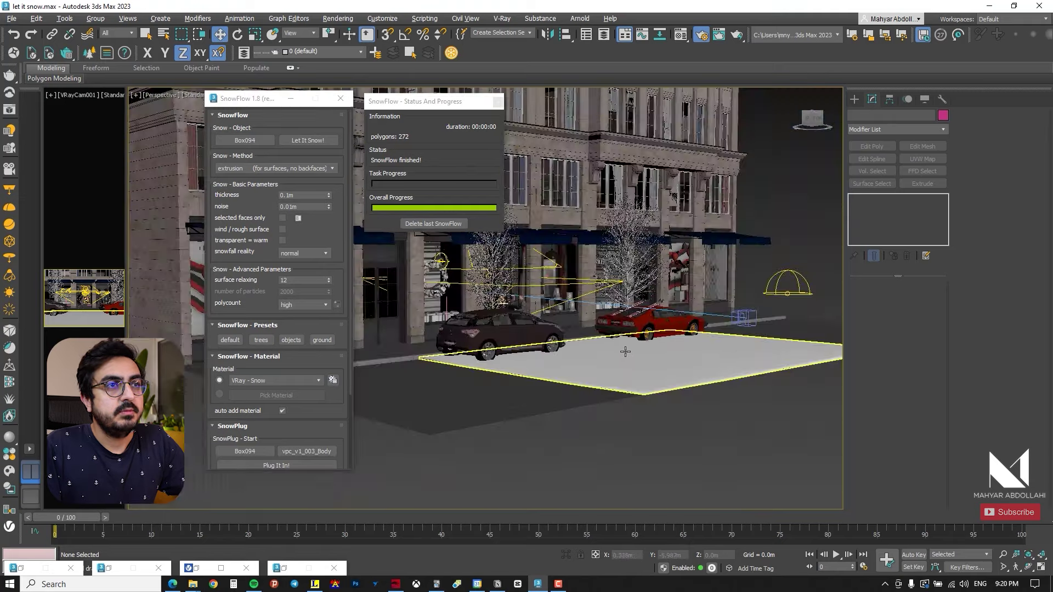
pyautogui.click(627, 352)
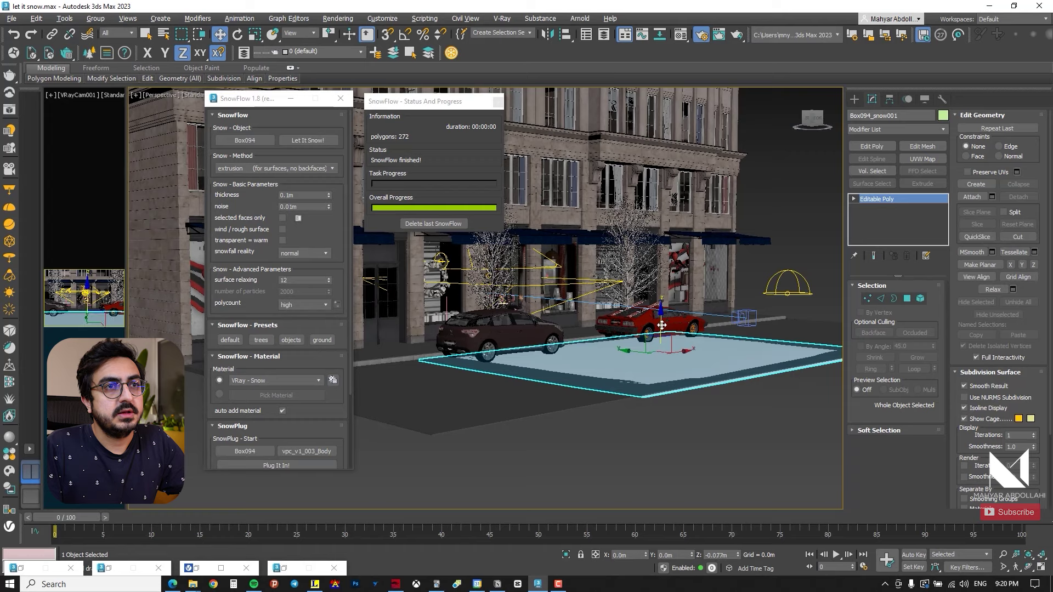
pyautogui.scroll(5, 656, 343)
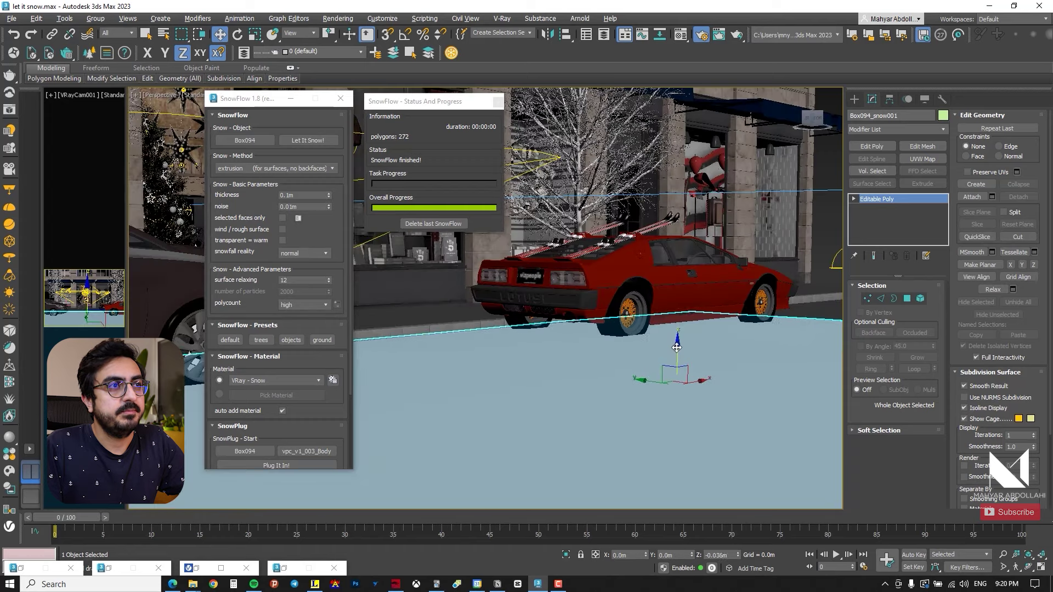
pyautogui.moveTo(677, 351); pyautogui.dragTo(677, 348)
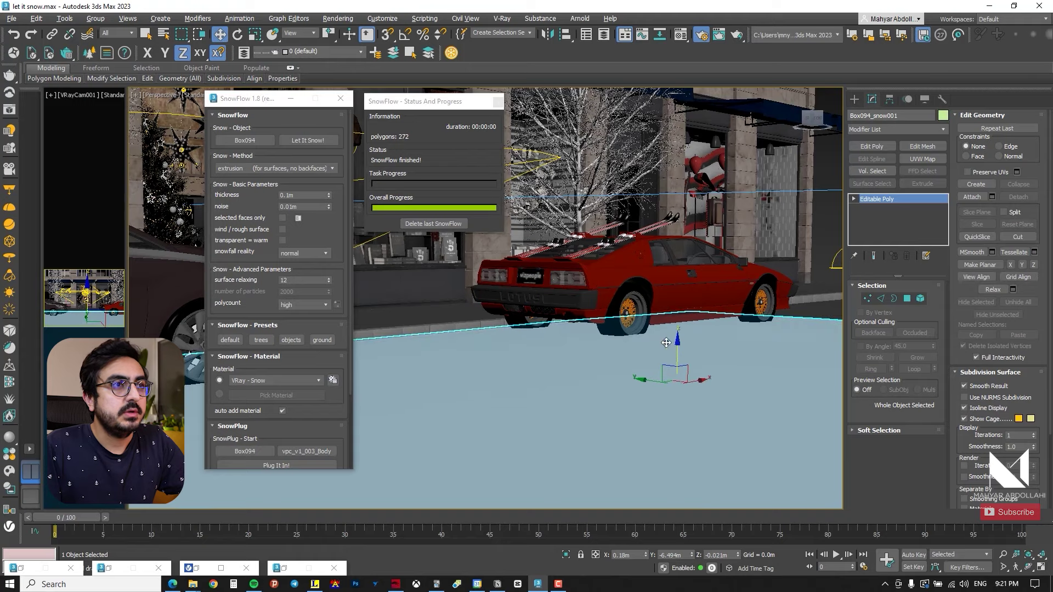
# Step: Clone the long curb between the road and sidewalk as a copy
pyautogui.scroll(-4, 602, 303)
pyautogui.keyDown('alt'); pyautogui.moveTo(602, 305); pyautogui.dragTo(567, 369, button='middle'); pyautogui.keyUp('alt')
pyautogui.scroll(6, 559, 313)
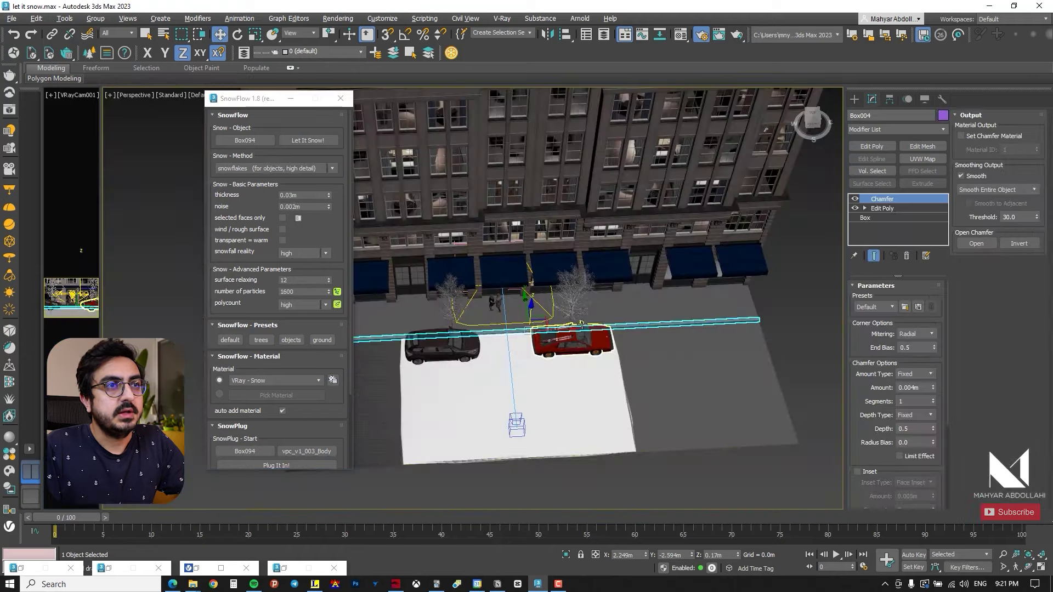
pyautogui.rightClick(581, 325)
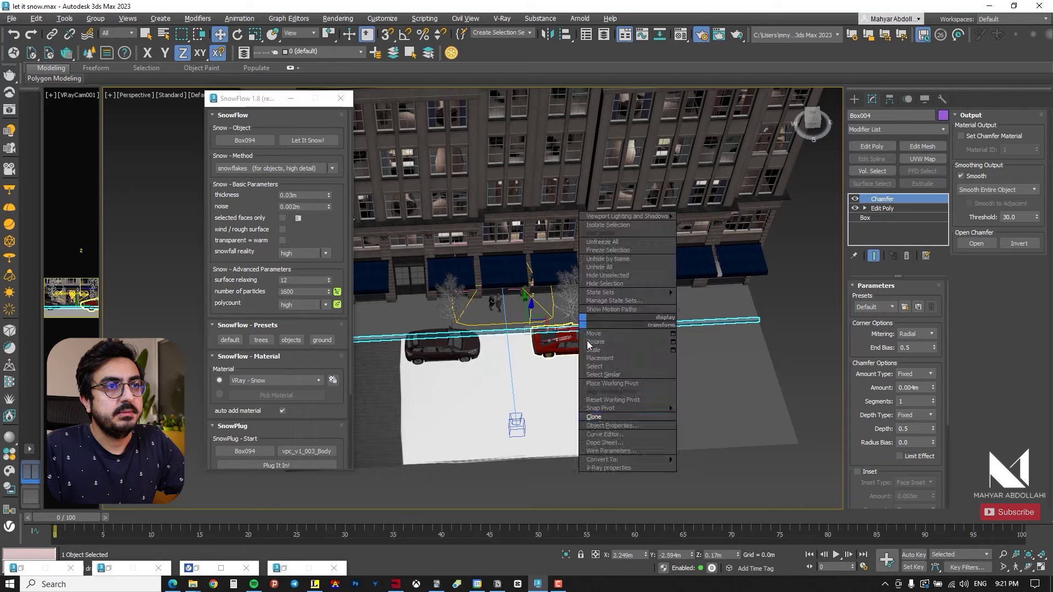
pyautogui.click(601, 418)
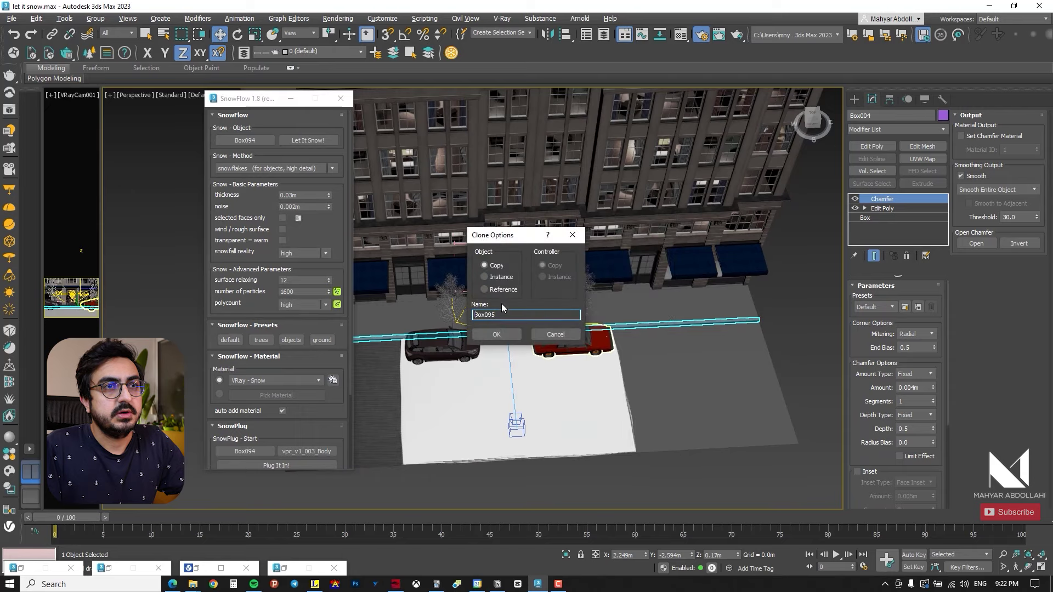
pyautogui.click(502, 335)
# Step: Offset the cloned curb by -50 m in Z to store it far below the street
pyautogui.keyDown('alt'); pyautogui.moveTo(502, 335); pyautogui.dragTo(533, 306, button='middle'); pyautogui.keyUp('alt')
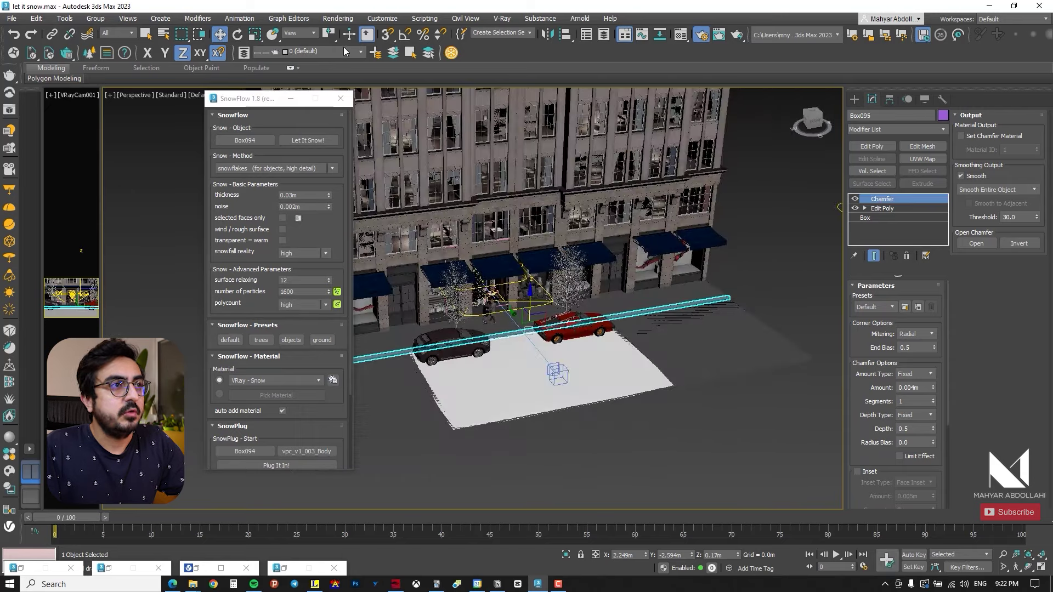
pyautogui.press('F12')
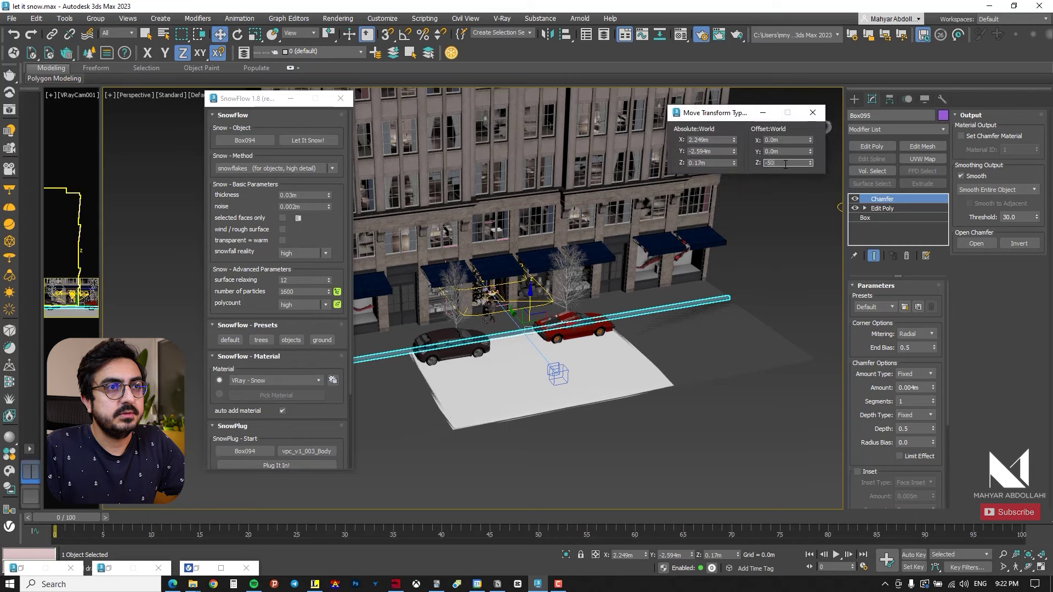
pyautogui.press('Return')
pyautogui.scroll(-5, 648, 354)
pyautogui.scroll(5, 660, 388)
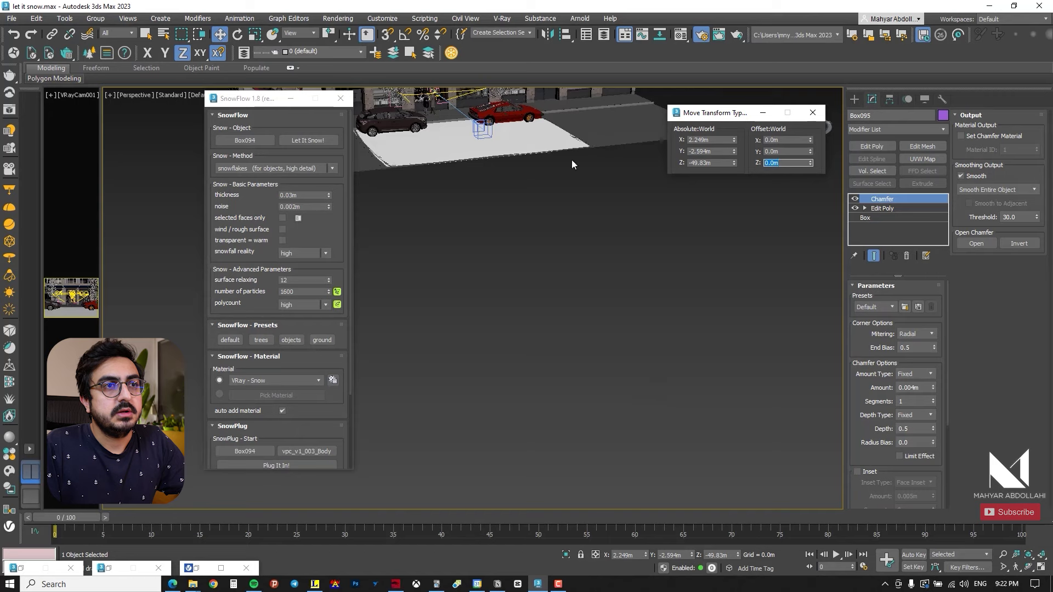
pyautogui.moveTo(572, 159); pyautogui.dragTo(616, 305, button='middle')
pyautogui.scroll(3, 613, 244)
# Step: Add an Edit Poly modifier to the original curb and delete its polygons extending beyond the red car
pyautogui.click(614, 242)
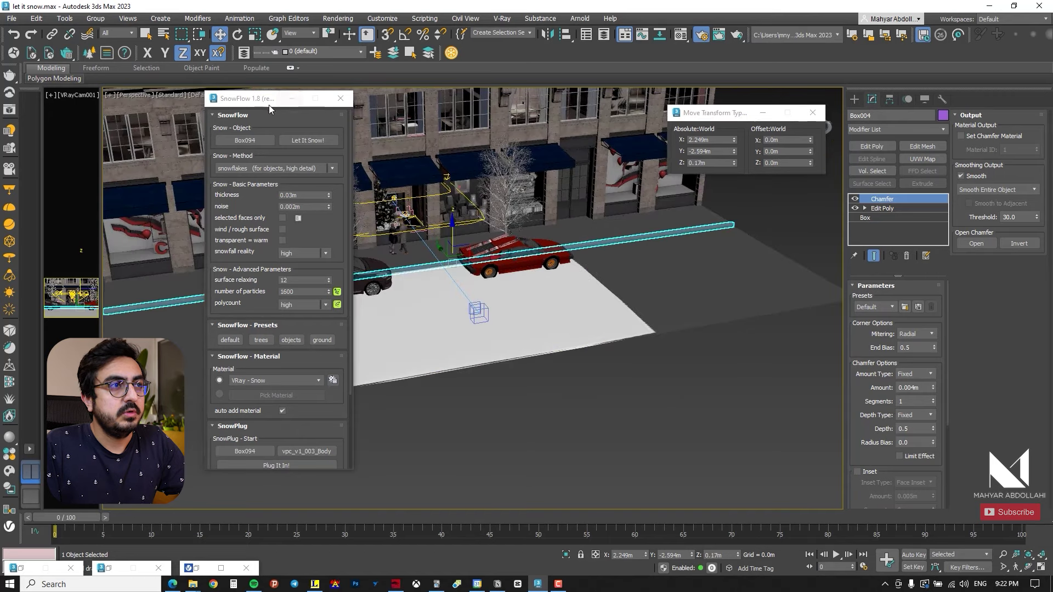
pyautogui.moveTo(268, 104); pyautogui.dragTo(166, 110)
pyautogui.keyDown('alt'); pyautogui.moveTo(550, 291); pyautogui.dragTo(560, 341, button='middle'); pyautogui.keyUp('alt')
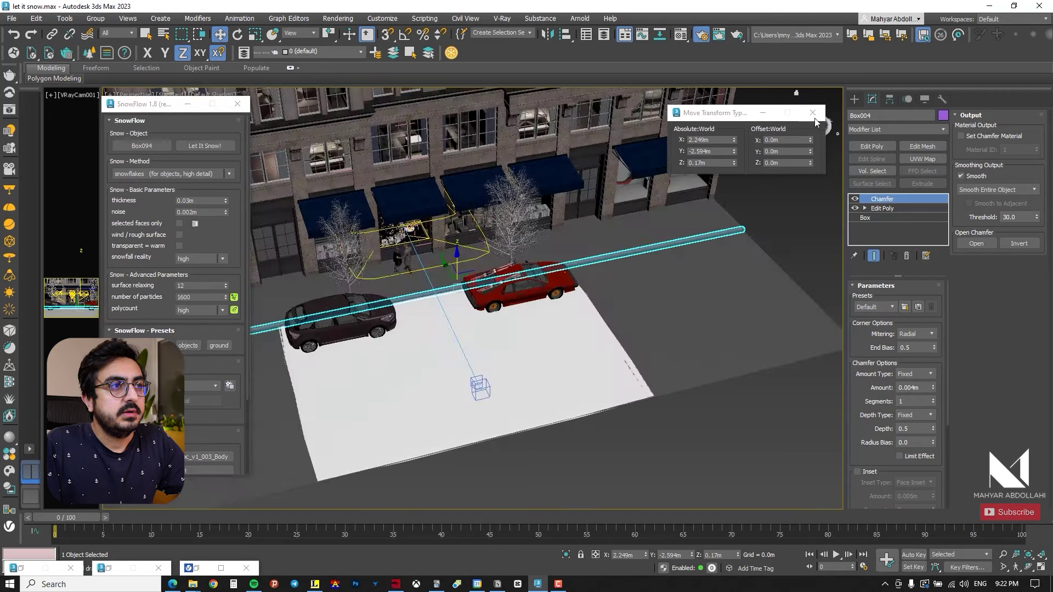
pyautogui.click(813, 113)
pyautogui.moveTo(457, 258); pyautogui.dragTo(458, 248)
pyautogui.rightClick(458, 248)
pyautogui.moveTo(483, 329); pyautogui.dragTo(501, 360, button='middle')
pyautogui.click(871, 146)
pyautogui.click(907, 372)
pyautogui.keyDown('alt'); pyautogui.moveTo(663, 309); pyautogui.dragTo(535, 373, button='middle'); pyautogui.keyUp('alt')
pyautogui.press('Delete')
# Step: Delete the curb's polygons at the opposite end, beyond the dark car
pyautogui.scroll(-3, 534, 373)
pyautogui.moveTo(433, 323); pyautogui.dragTo(559, 362, button='middle')
pyautogui.moveTo(340, 307); pyautogui.dragTo(450, 351)
# Step: Generate snowflakes-method snow on the trimmed curb with 0.09 m thickness, 2400 particles and medium polycount, renaming the duplicate snow material
pyautogui.keyDown('alt'); pyautogui.moveTo(461, 357); pyautogui.dragTo(472, 337, button='middle'); pyautogui.keyUp('alt')
pyautogui.scroll(3, 471, 338)
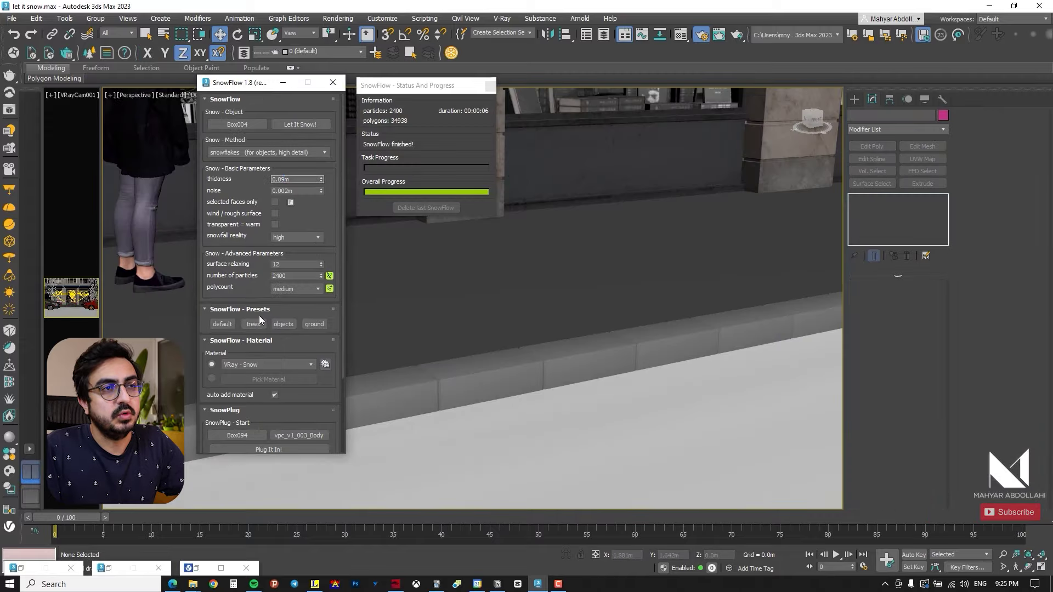
pyautogui.click(295, 124)
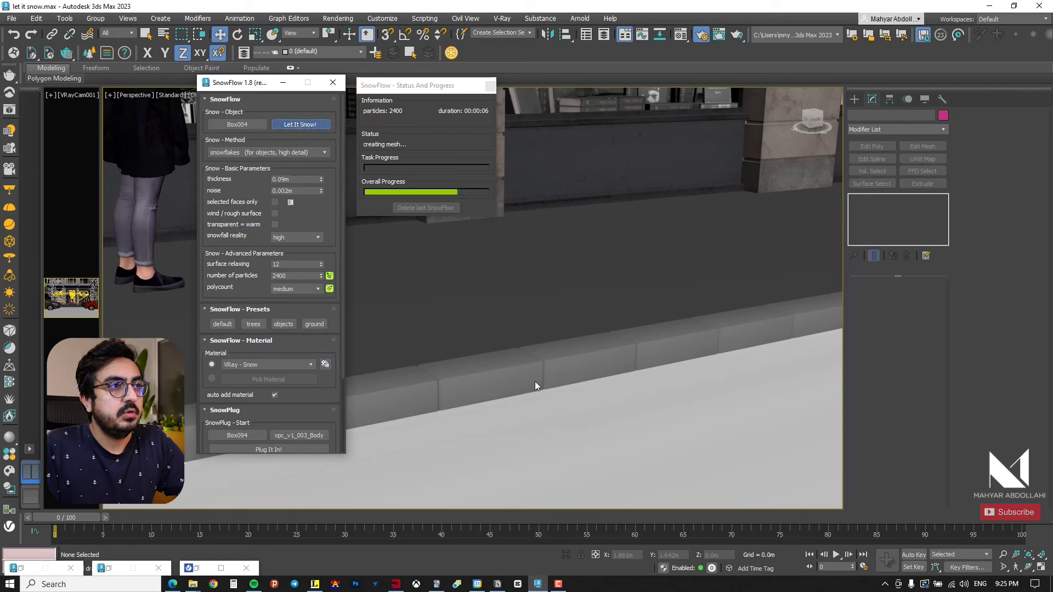
pyautogui.click(460, 287)
pyautogui.click(536, 334)
# Step: Examine the curb snow up close and in a V-Ray test render of the camera view
pyautogui.scroll(10, 642, 367)
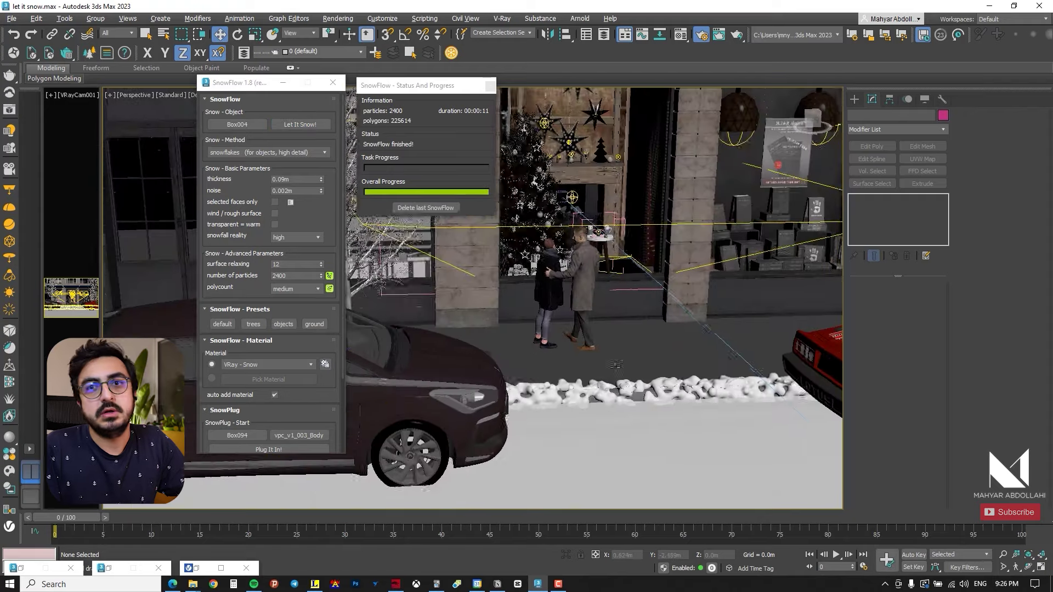
pyautogui.keyDown('alt'); pyautogui.moveTo(535, 326); pyautogui.dragTo(543, 321, button='middle'); pyautogui.keyUp('alt')
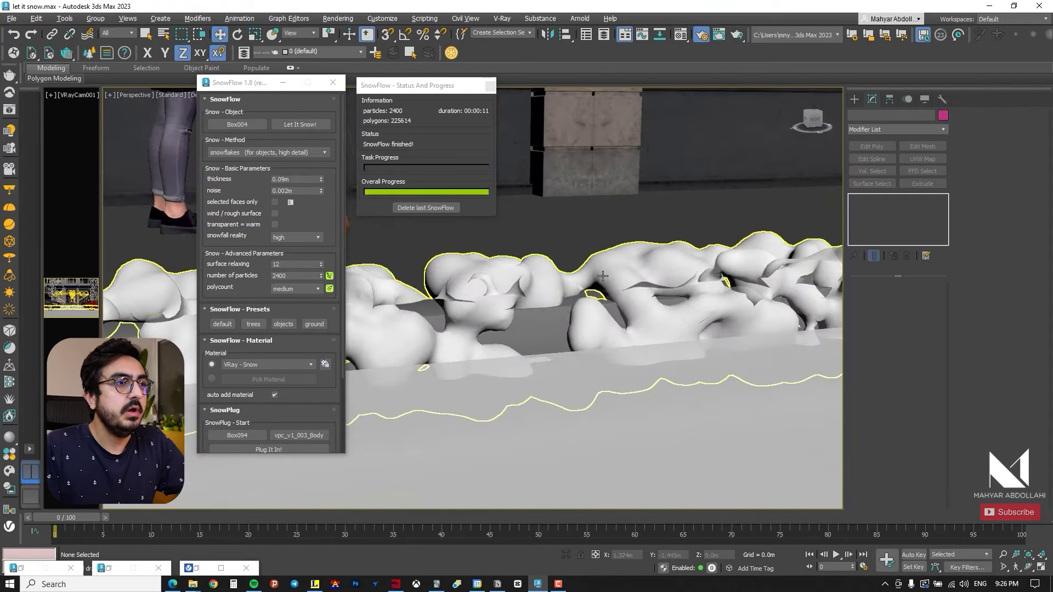
pyautogui.click(602, 275)
pyautogui.moveTo(603, 275)
pyautogui.keyDown('alt'); pyautogui.mouseDown(button='middle')
pyautogui.moveTo(649, 295)
pyautogui.moveTo(616, 294)
pyautogui.moveTo(635, 322)
pyautogui.moveTo(615, 290)
pyautogui.mouseUp(button='middle'); pyautogui.keyUp('alt')
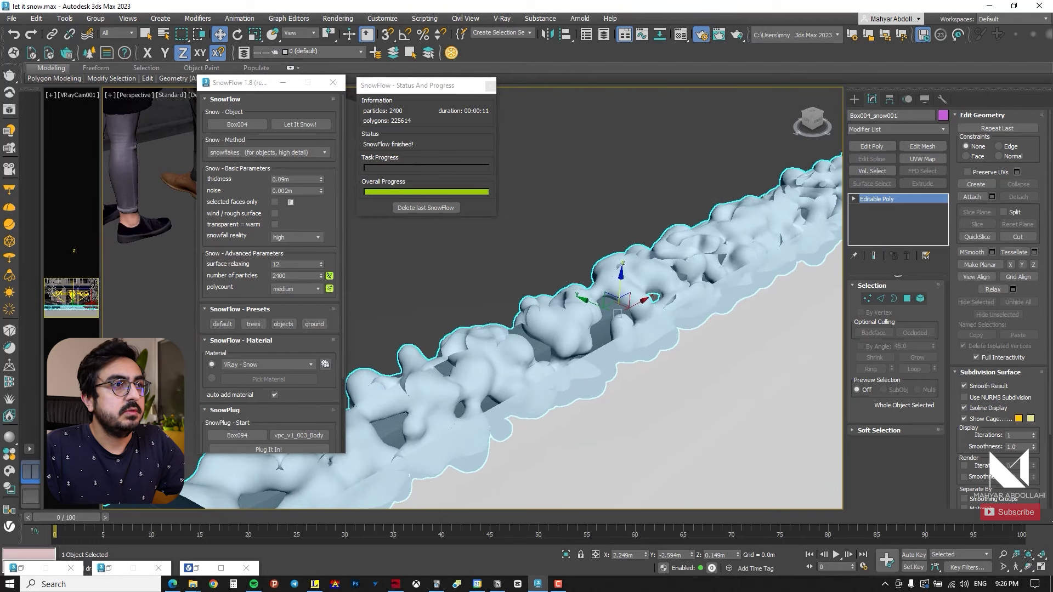
pyautogui.click(199, 570)
pyautogui.hotkey('shift', 'q')
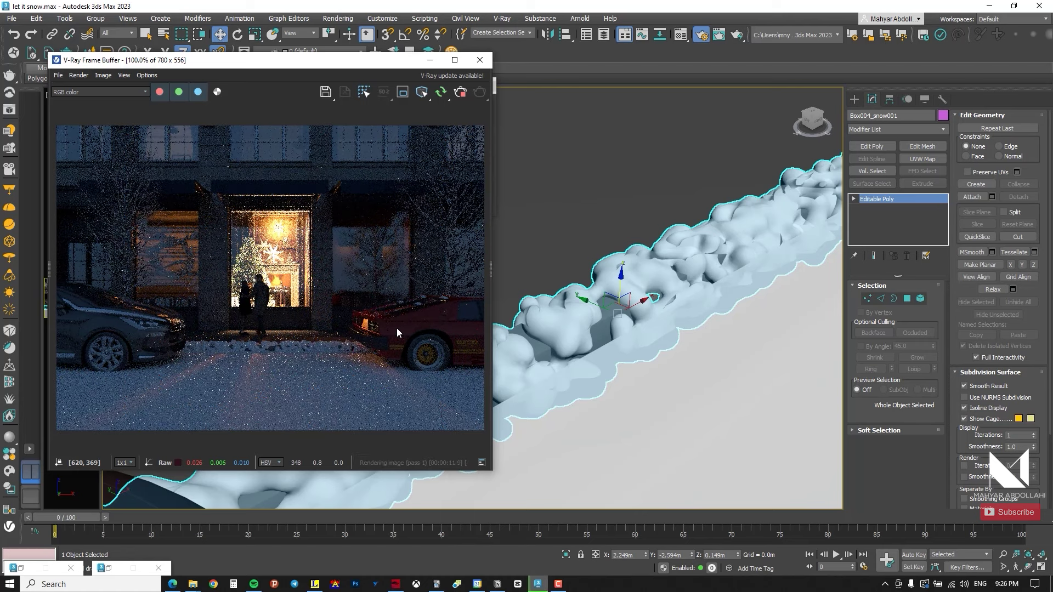
pyautogui.click(461, 93)
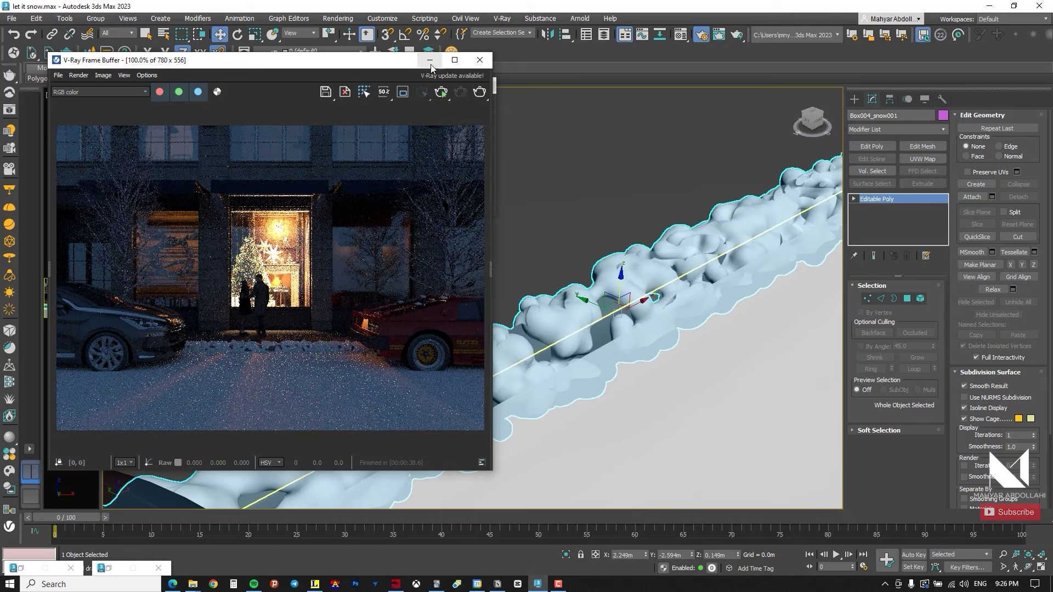
pyautogui.click(430, 60)
# Step: Clone the sidewalk slab in place and raise the clone to Z 0.01 m
pyautogui.scroll(-10, 558, 312)
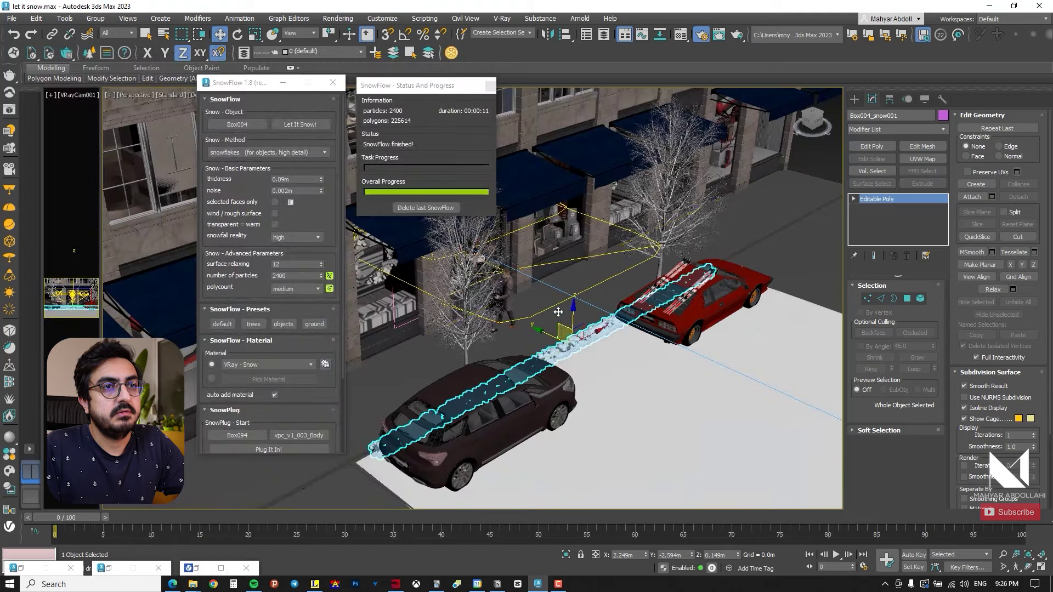
pyautogui.click(557, 310)
pyautogui.rightClick(553, 307)
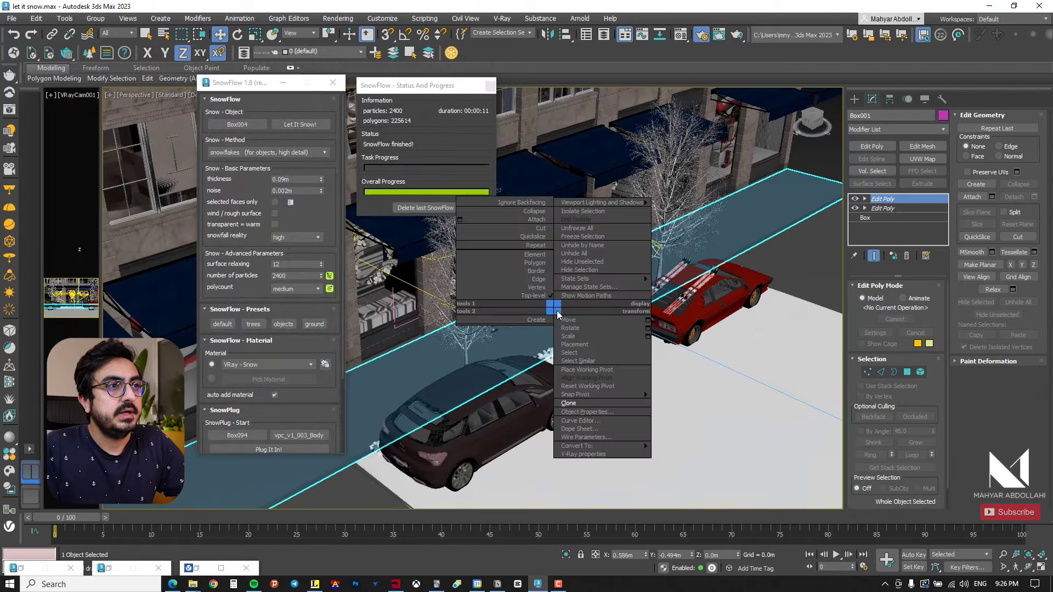
pyautogui.click(592, 404)
pyautogui.click(493, 337)
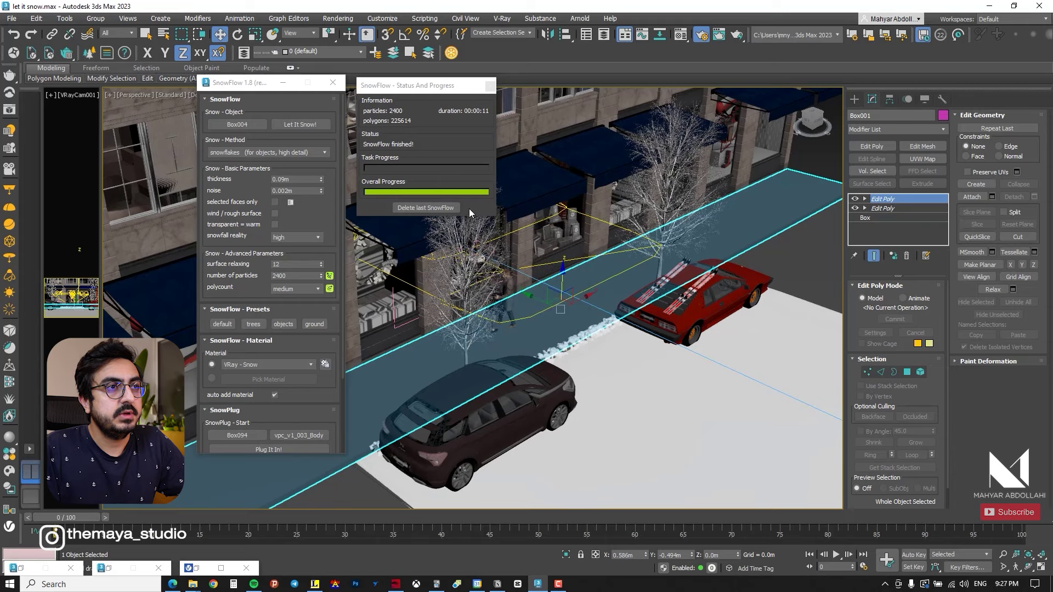
pyautogui.click(489, 86)
pyautogui.rightClick(220, 34)
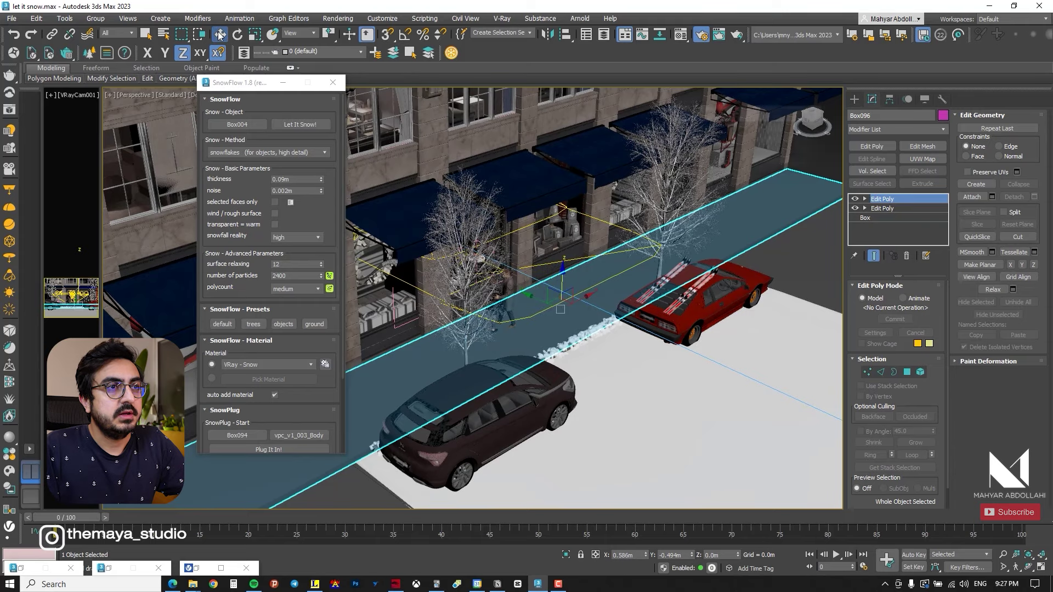
pyautogui.click(782, 163)
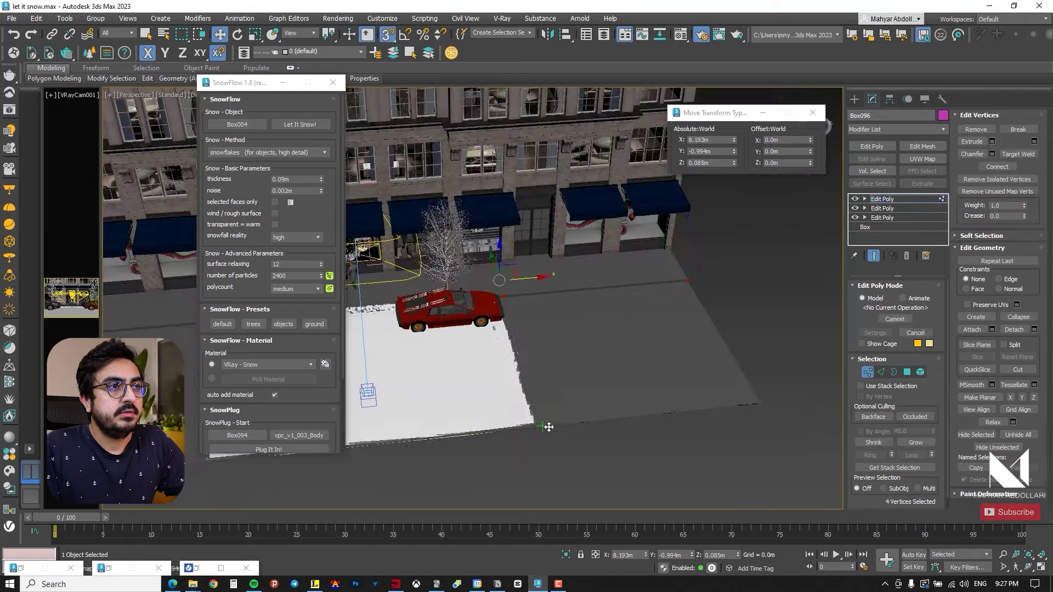
# Step: Move the cloned sidewalk slab's end vertices inward to match the snowy road's extent and leave vertex editing
pyautogui.keyDown('alt'); pyautogui.moveTo(548, 425); pyautogui.dragTo(594, 403, button='middle'); pyautogui.keyUp('alt')
pyautogui.scroll(3, 554, 329)
pyautogui.scroll(4, 554, 329)
pyautogui.press('1')
pyautogui.keyDown('alt'); pyautogui.moveTo(582, 332); pyautogui.dragTo(564, 311, button='middle'); pyautogui.keyUp('alt')
pyautogui.scroll(-2, 565, 311)
pyautogui.press('s')
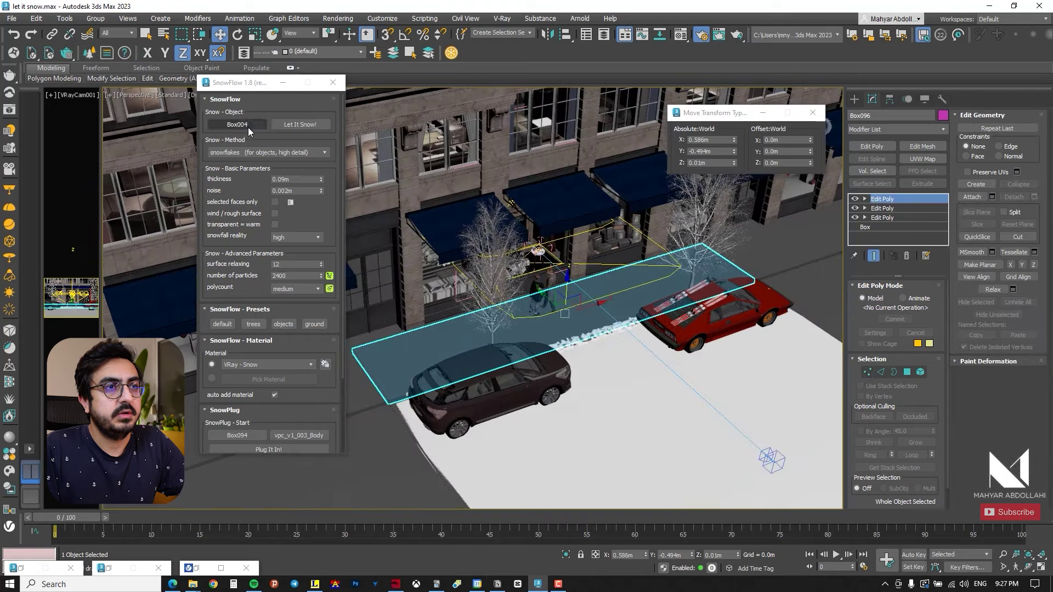
# Step: Generate extrusion-method SnowFlow snow on the cloned sidewalk slab using the ground preset, renaming the duplicate snow material
pyautogui.click(241, 124)
pyautogui.click(407, 352)
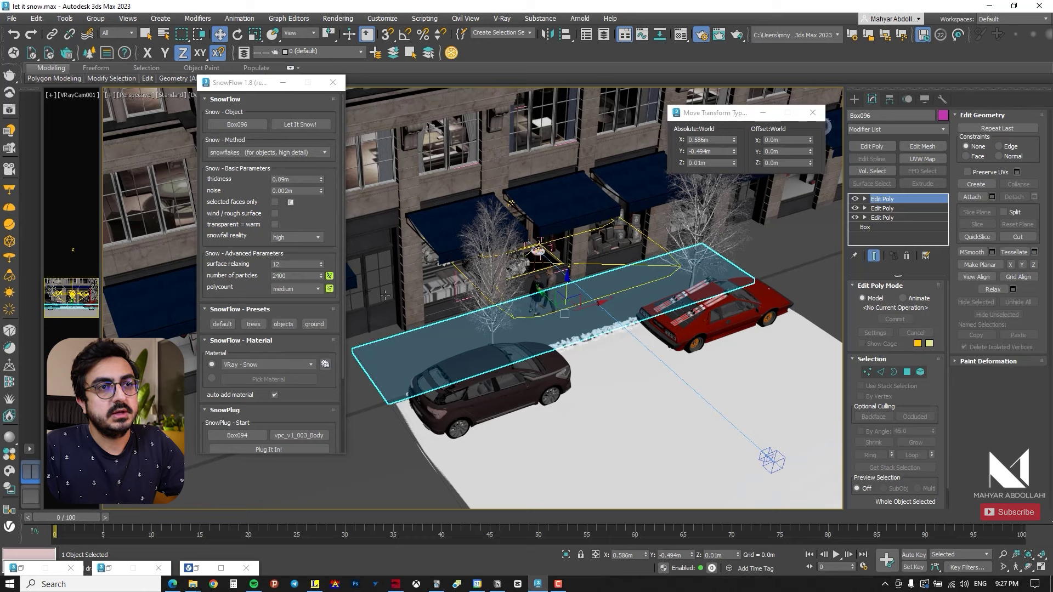
pyautogui.click(313, 324)
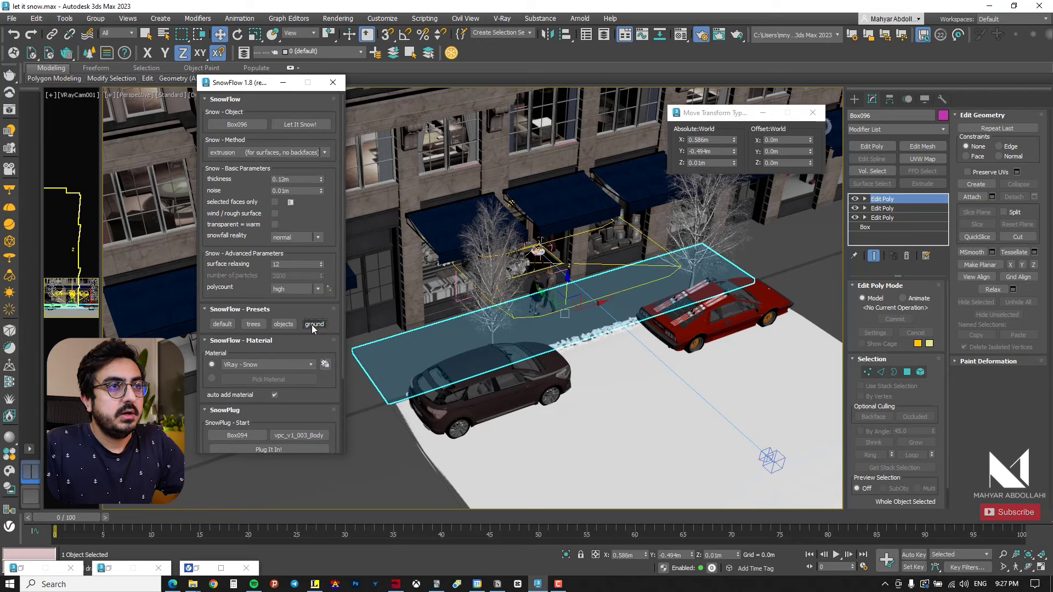
pyautogui.click(303, 124)
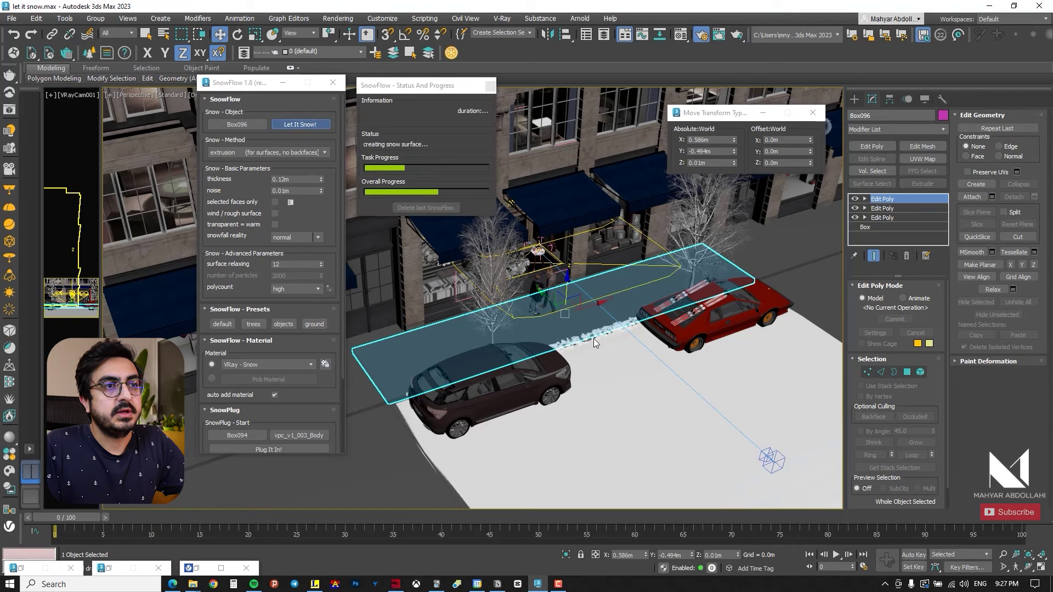
pyautogui.click(483, 286)
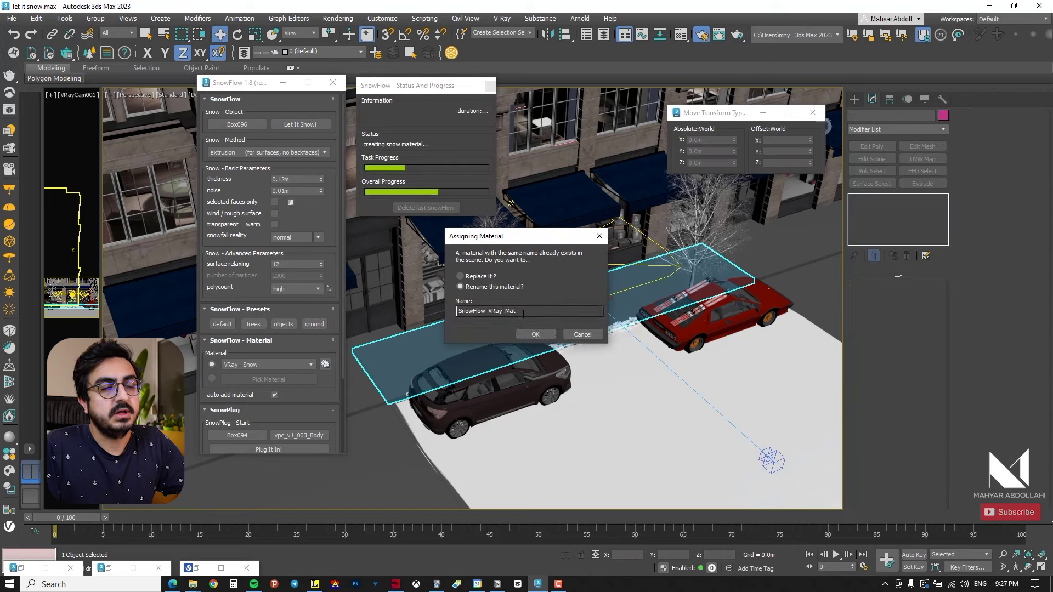
pyautogui.click(533, 334)
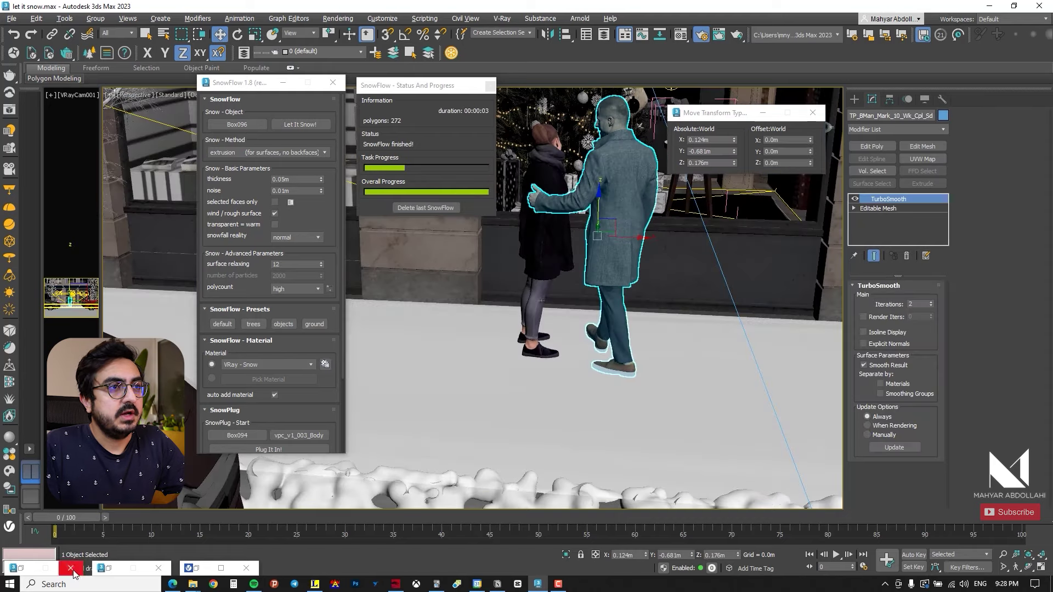
# Step: Run a V-Ray test render and examine the sidewalk snow around the couple's feet
pyautogui.click(196, 569)
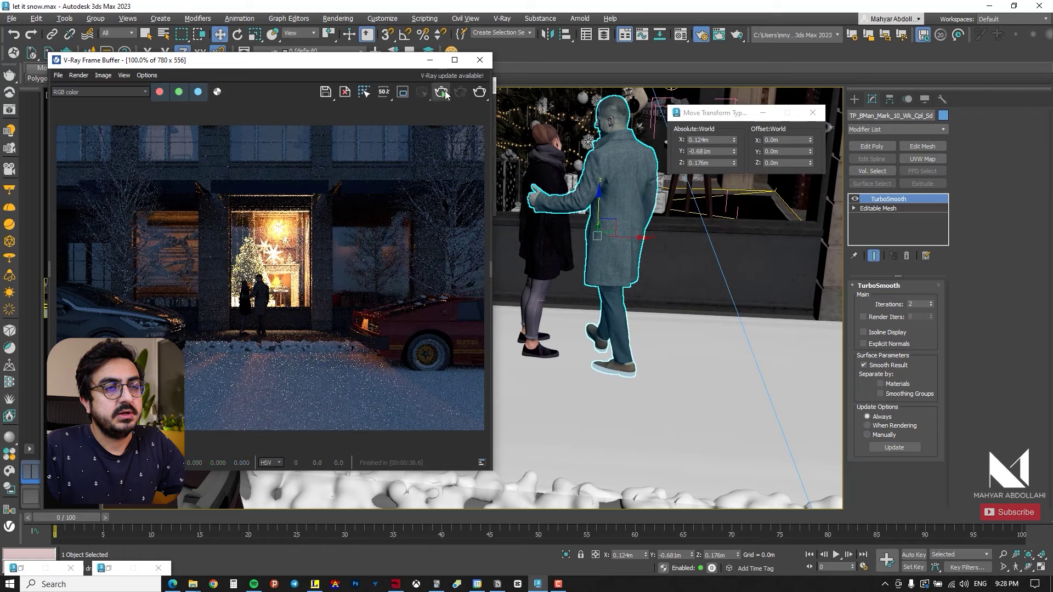
pyautogui.hotkey('shift', 'q')
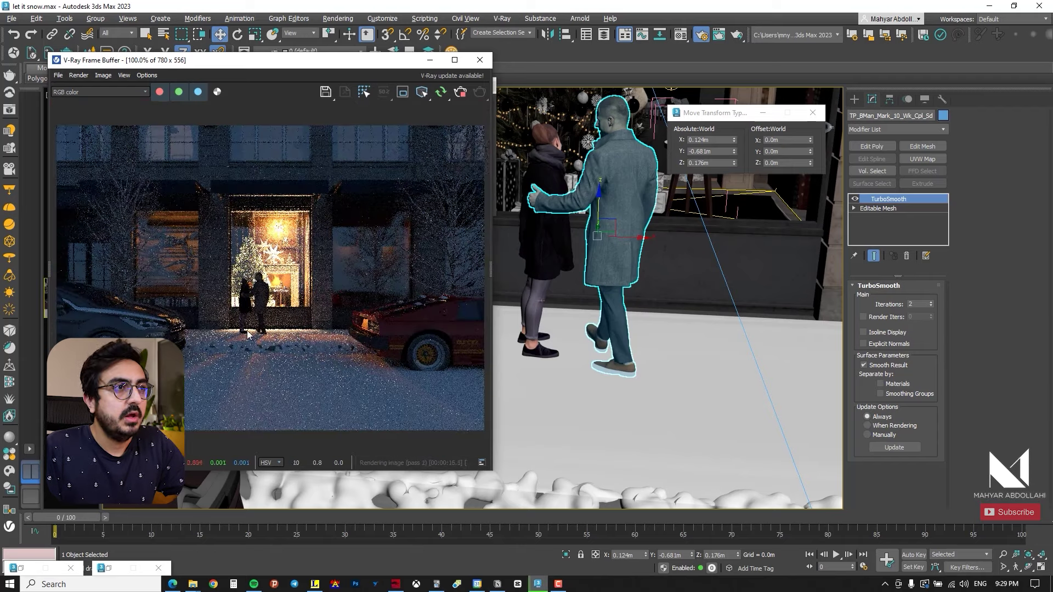
pyautogui.scroll(1, 248, 334)
pyautogui.scroll(-1, 270, 331)
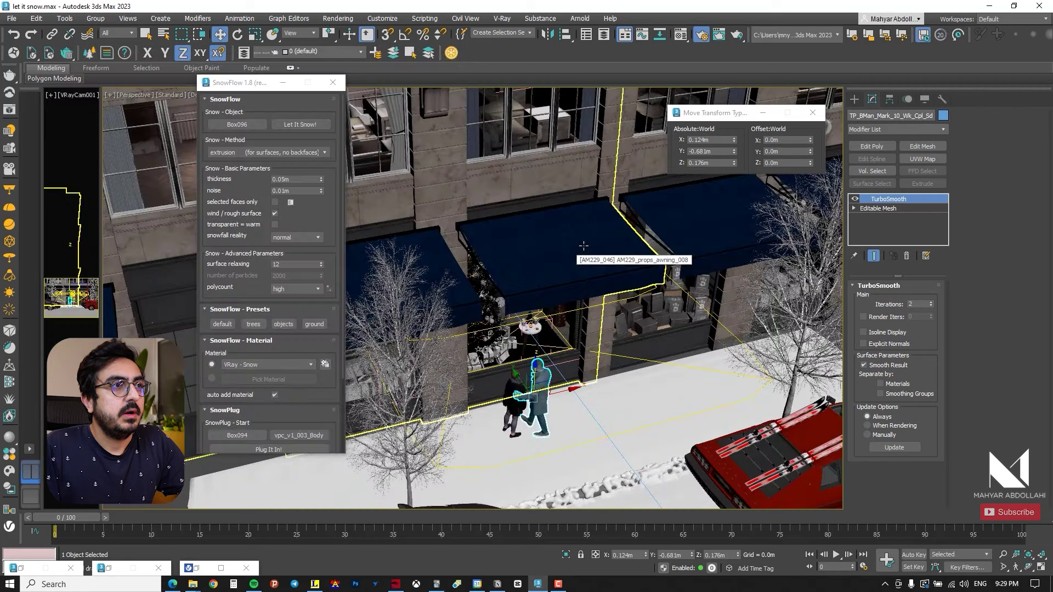
# Step: Add an Edit Poly modifier to the building group and select the top faces of the awning above the couple
pyautogui.click(587, 262)
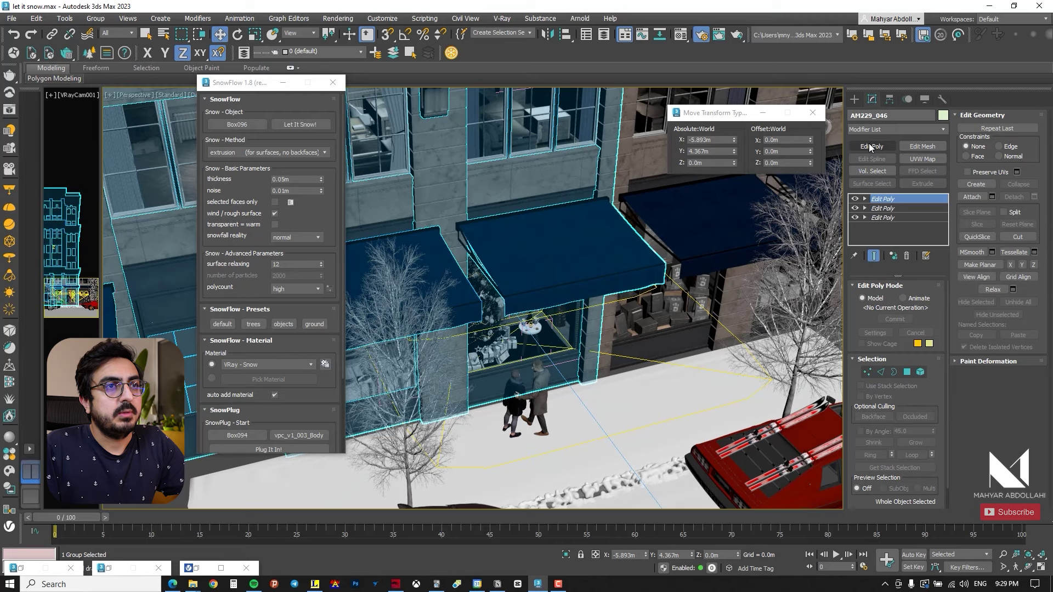
pyautogui.click(869, 143)
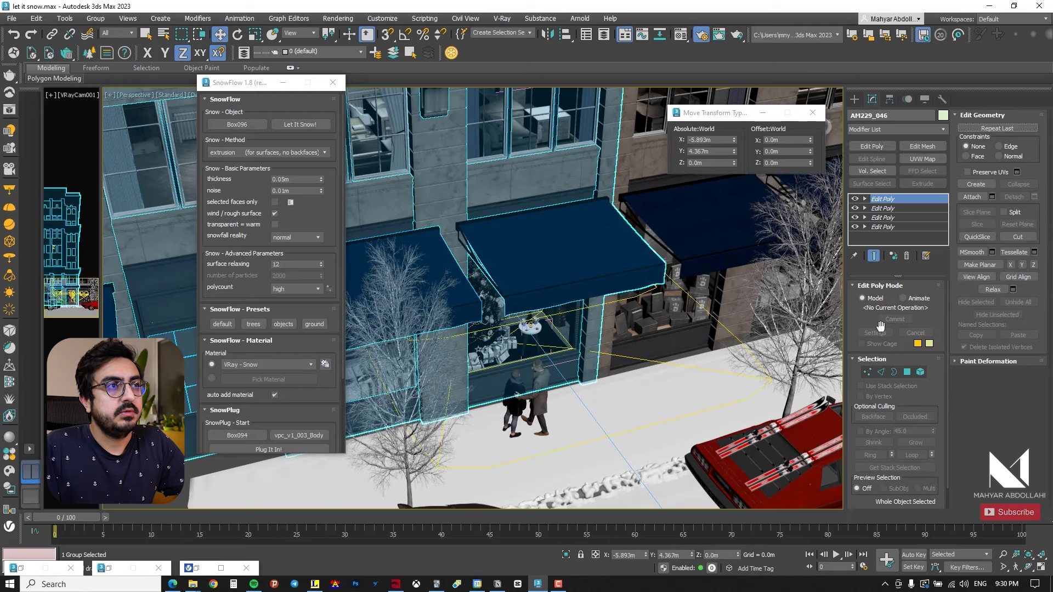
pyautogui.click(908, 373)
pyautogui.click(571, 262)
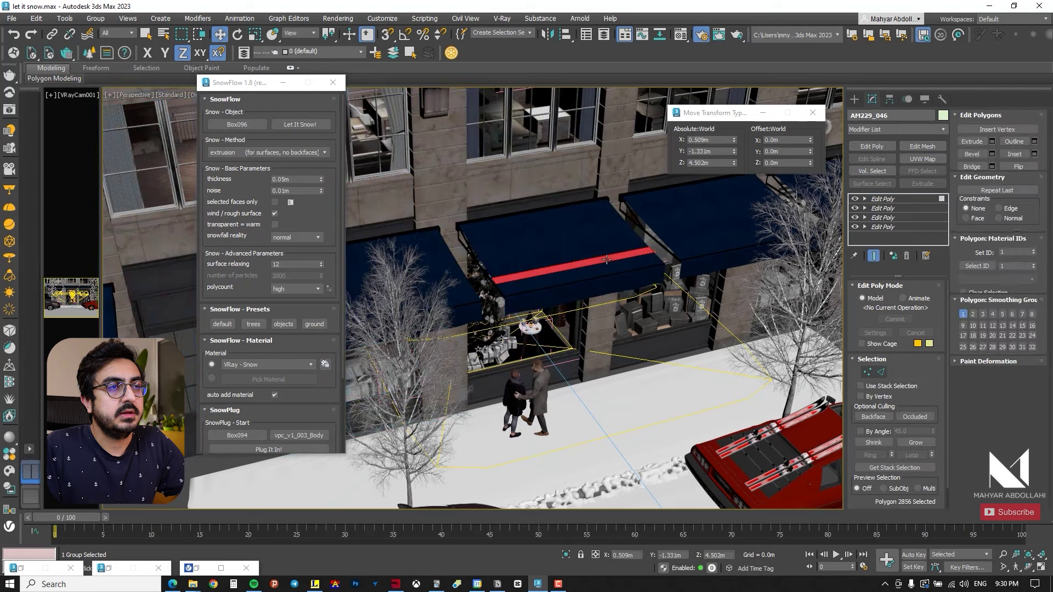
pyautogui.doubleClick(568, 259)
pyautogui.press('z')
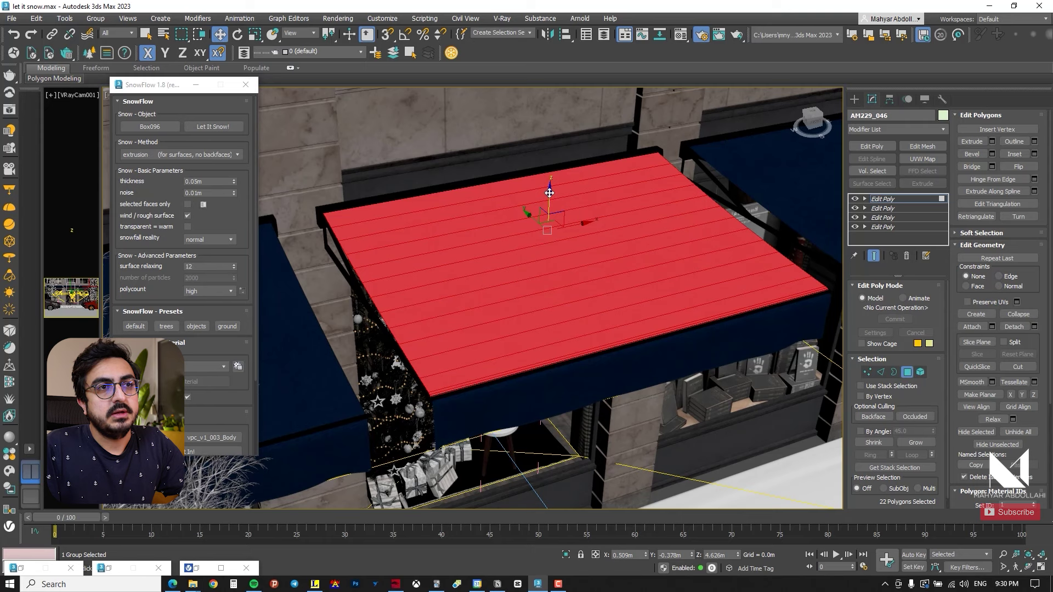
# Step: Undo the accidental move of the awning faces and clone them slightly upward to a separate object named "Object133 a"
pyautogui.hotkey('ctrl', 'z')
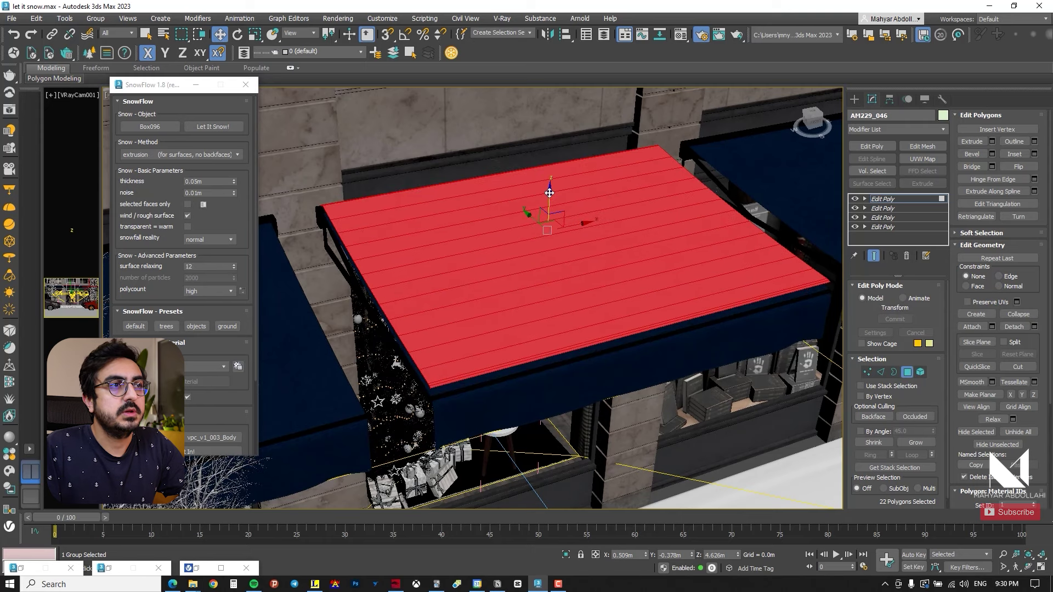
pyautogui.keyDown('shift'); pyautogui.moveTo(549, 193); pyautogui.dragTo(549, 193); pyautogui.keyUp('shift')
pyautogui.click(506, 290)
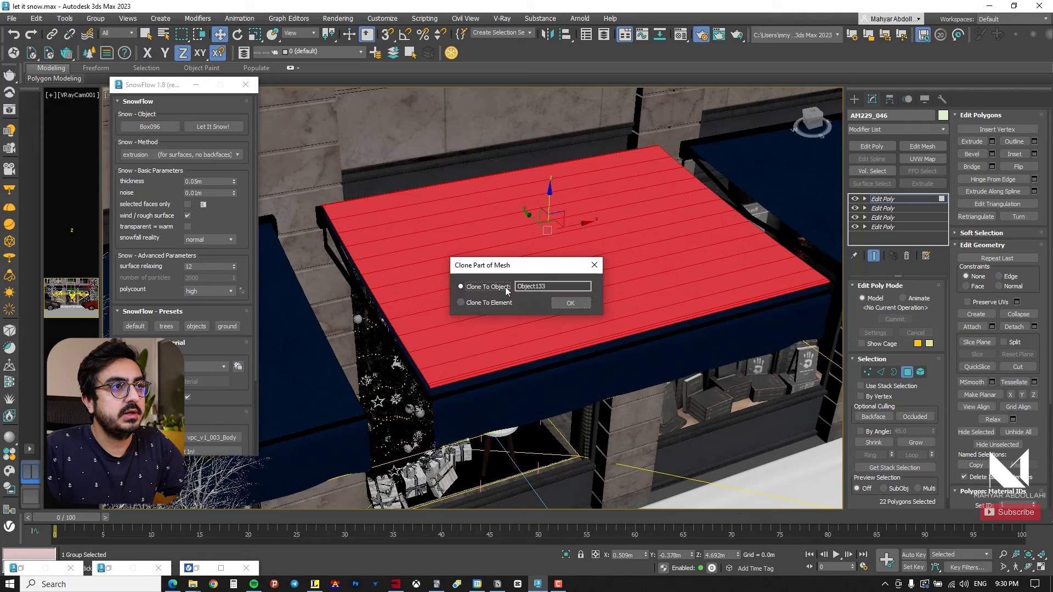
pyautogui.write('a')
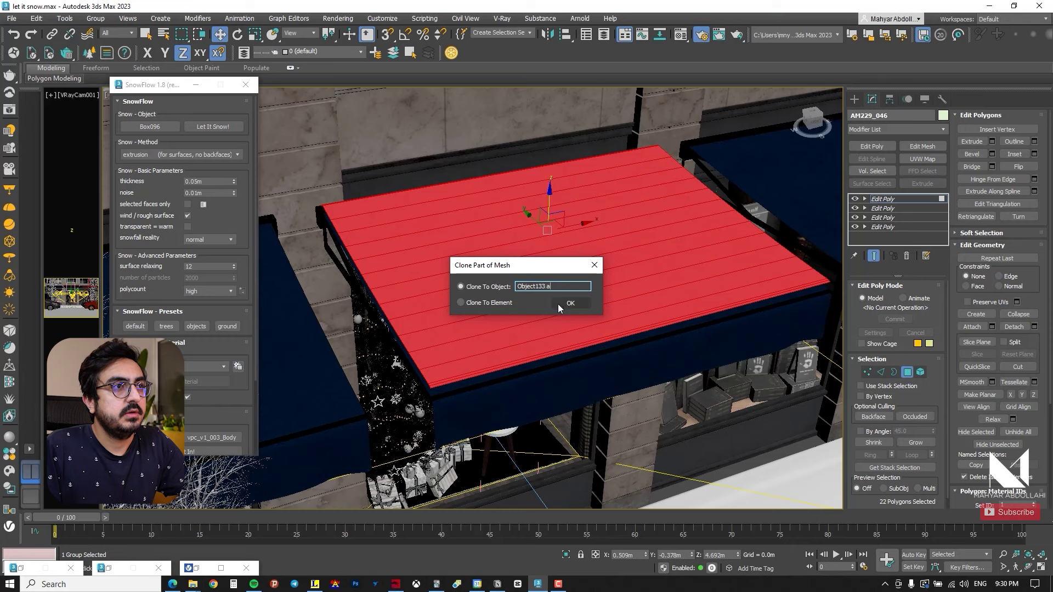
pyautogui.click(558, 304)
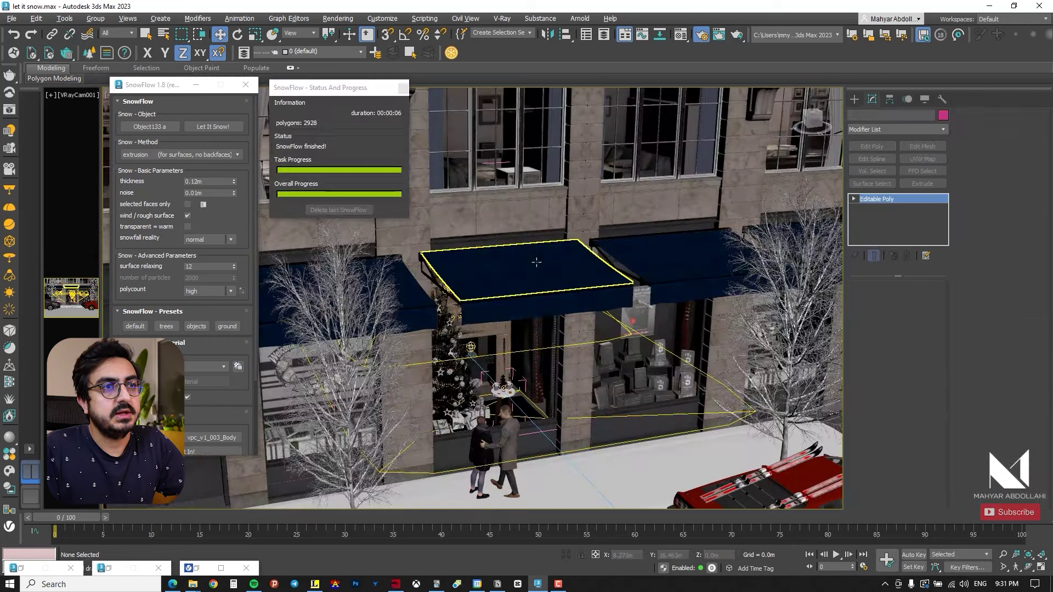
# Step: Generate extrusion-method snow on the cloned awning top with 0.12 m thickness and wind/rough surface off, renaming the duplicate snow material
pyautogui.click(536, 262)
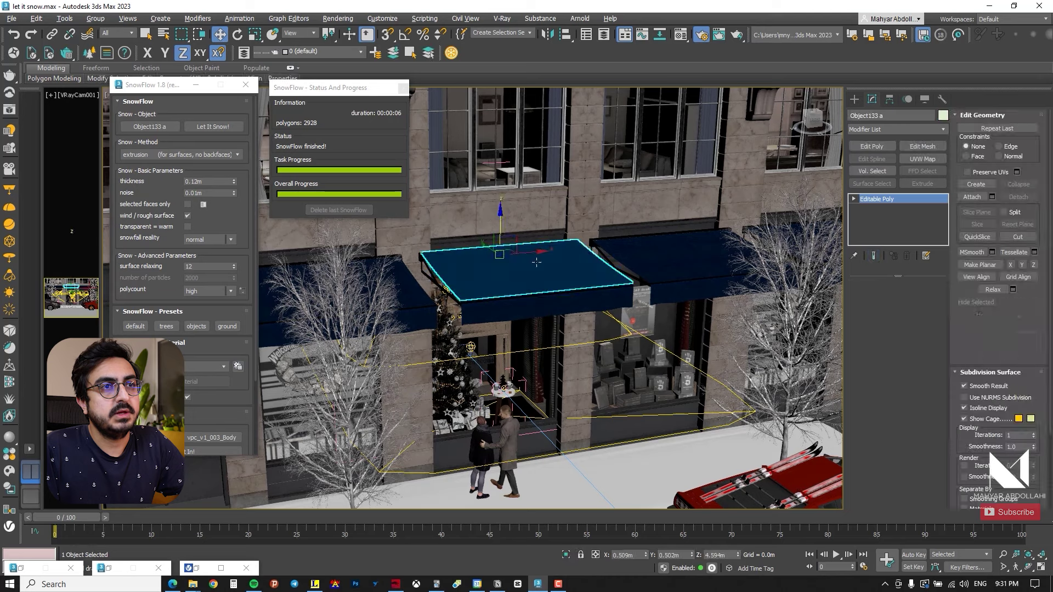
pyautogui.click(188, 216)
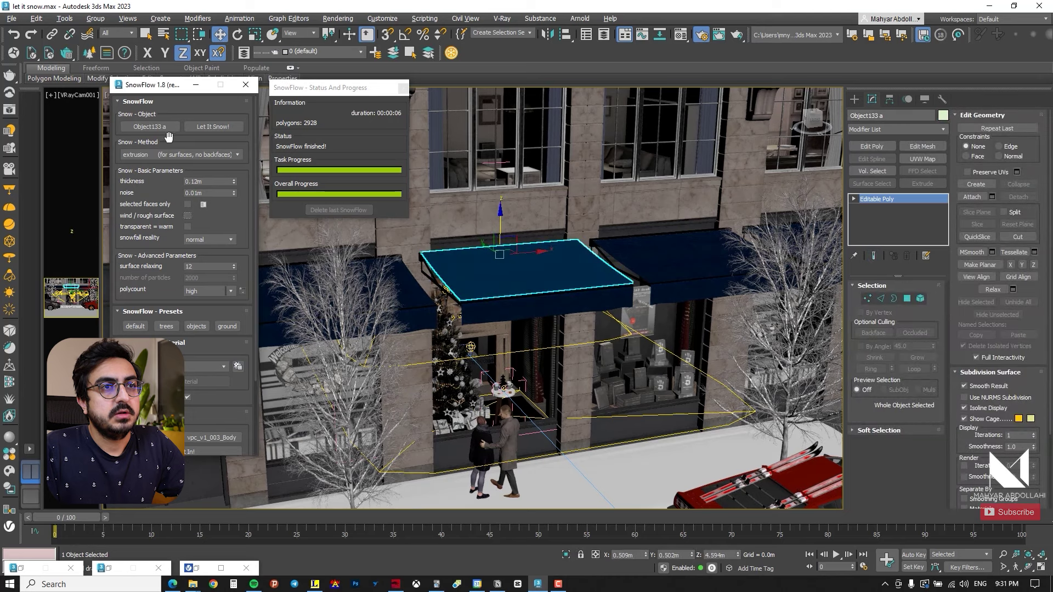
pyautogui.click(206, 128)
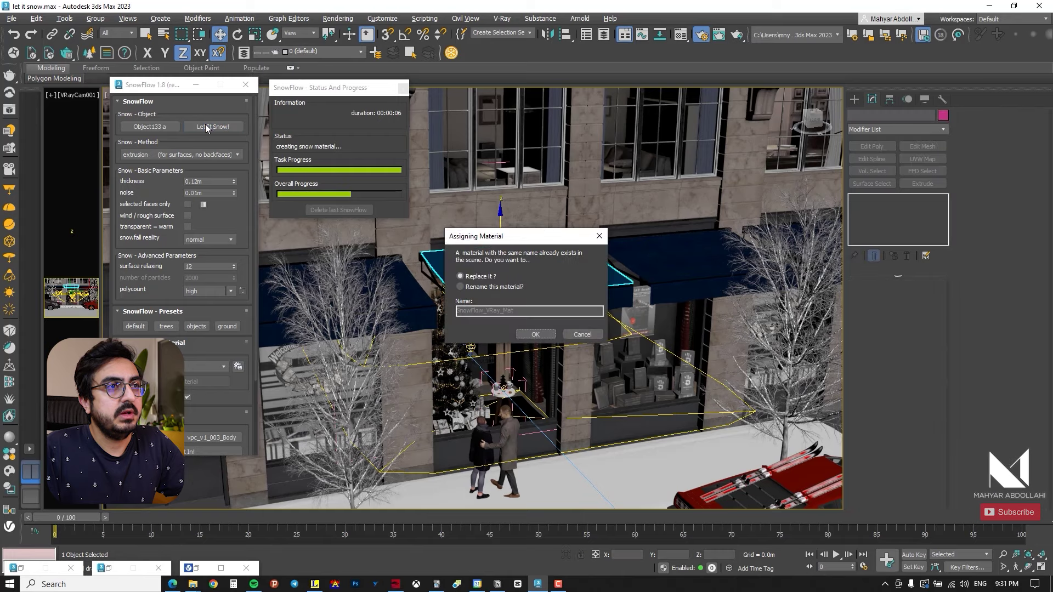
pyautogui.click(513, 287)
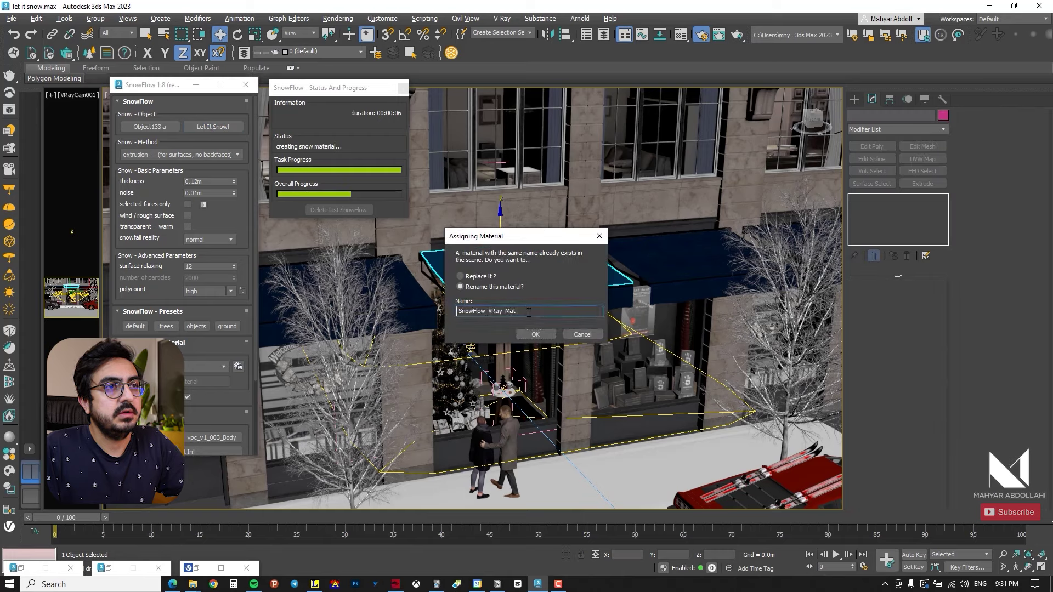
pyautogui.click(538, 334)
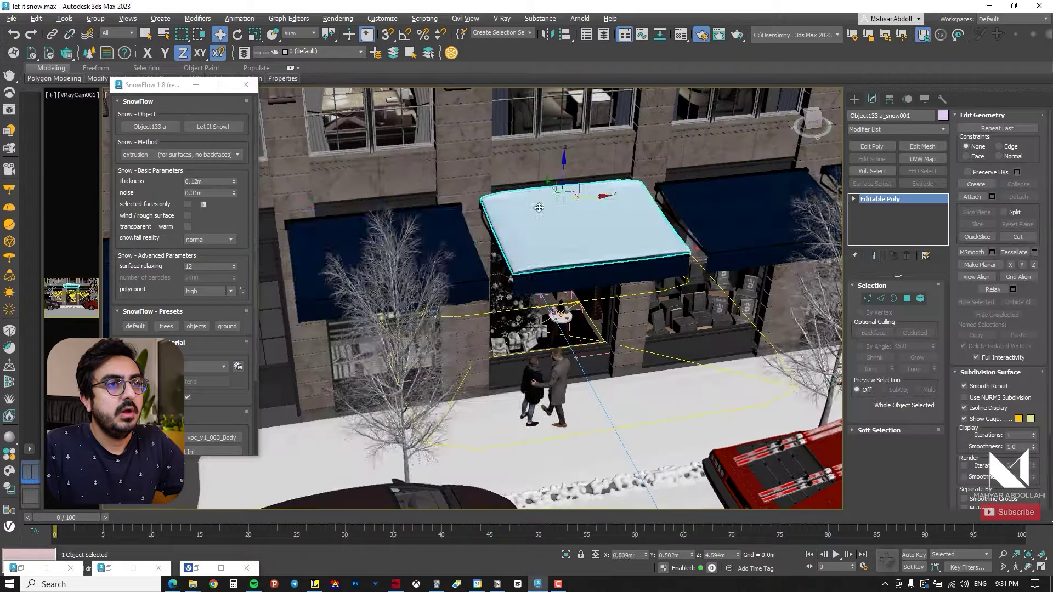
# Step: Examine the awning snow in the viewport and in a V-Ray test render, stopping the render early
pyautogui.scroll(5, 443, 260)
pyautogui.scroll(3, 443, 260)
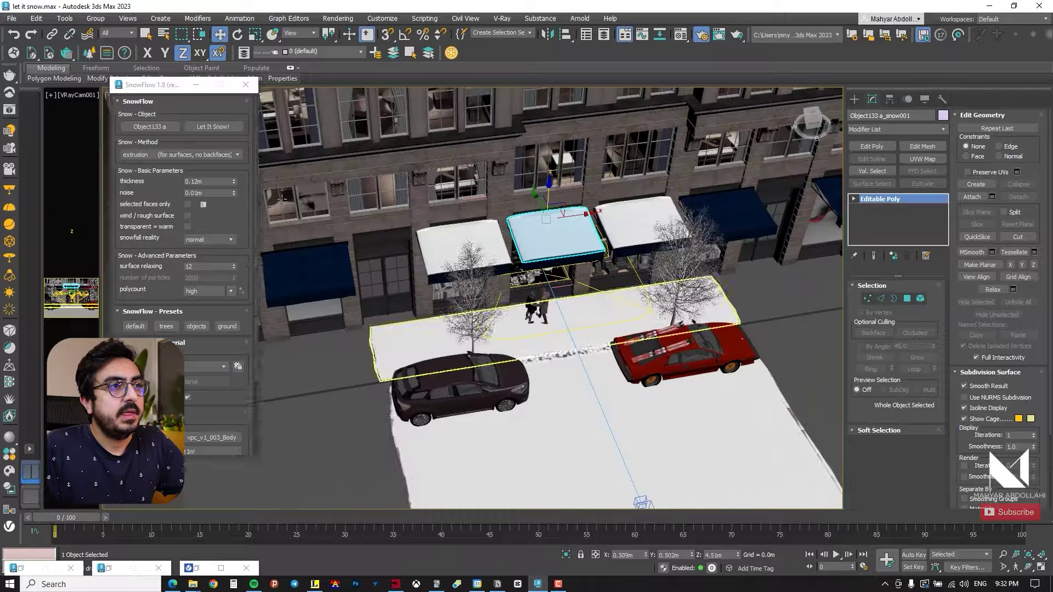
pyautogui.click(196, 85)
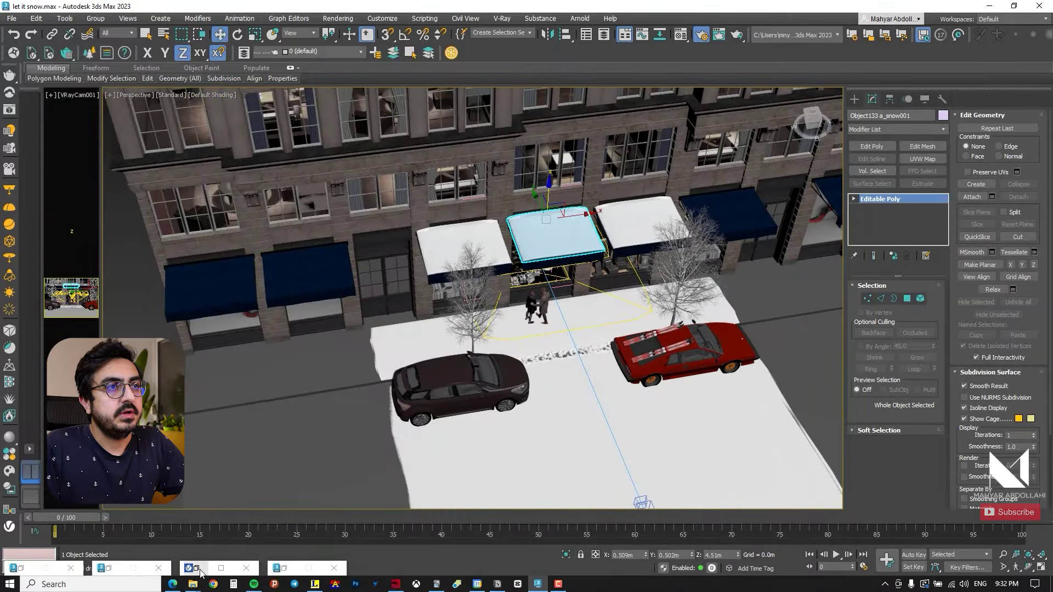
pyautogui.click(199, 571)
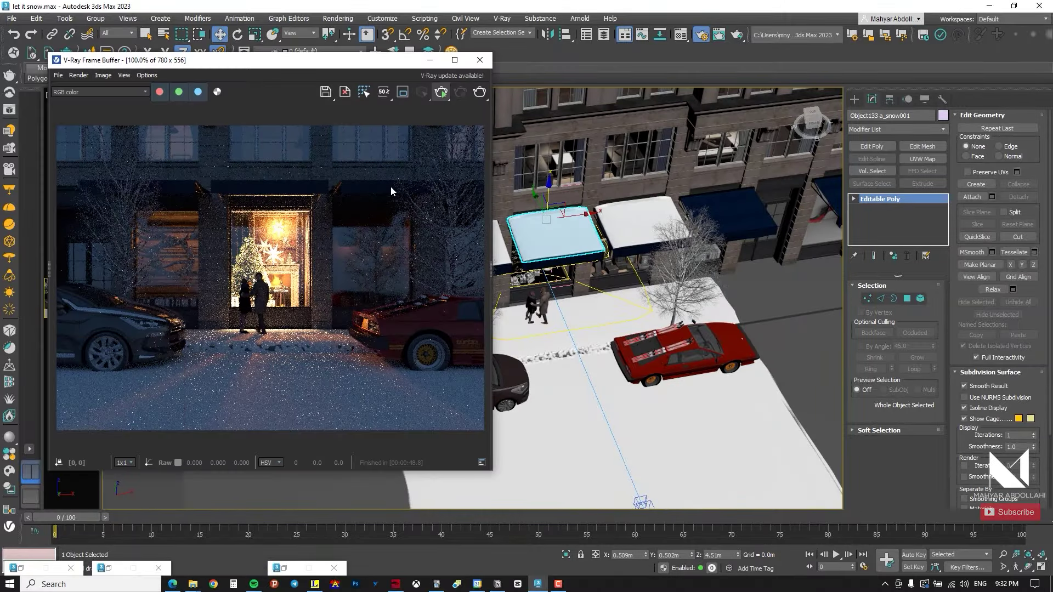
pyautogui.hotkey('shift', 'q')
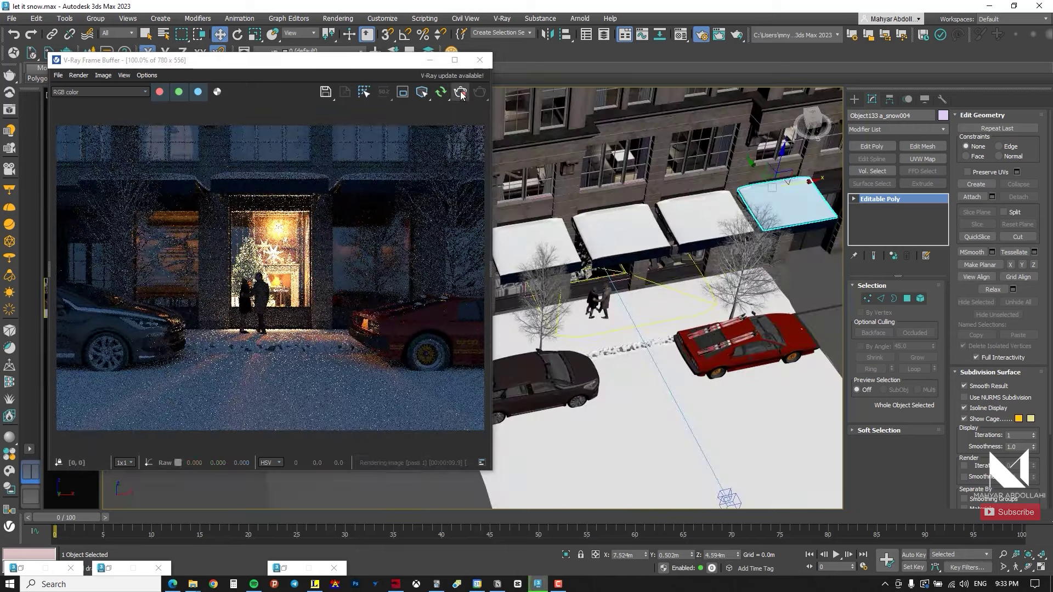
pyautogui.click(459, 91)
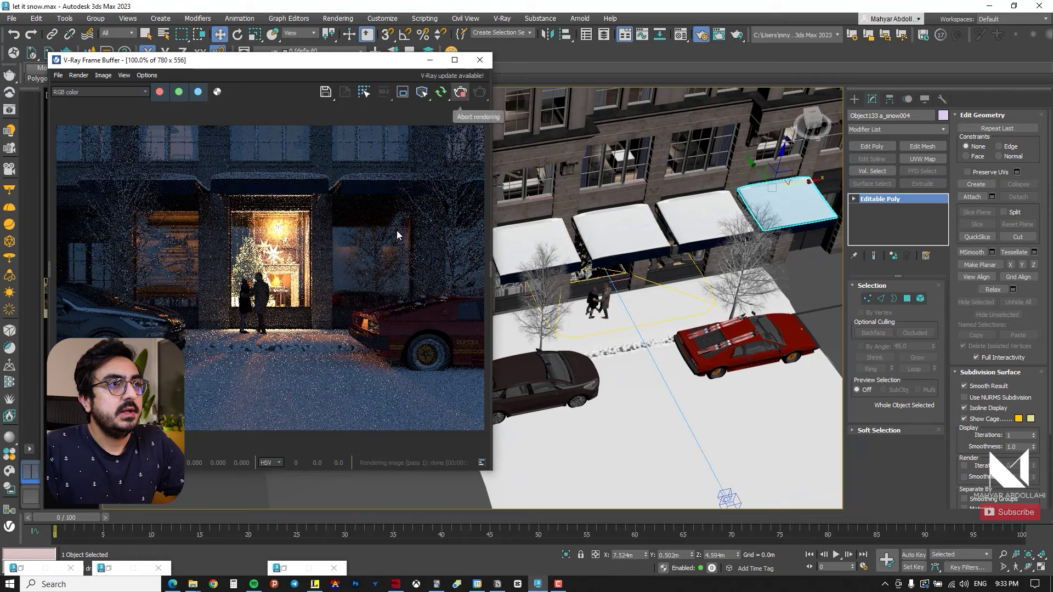
pyautogui.click(430, 60)
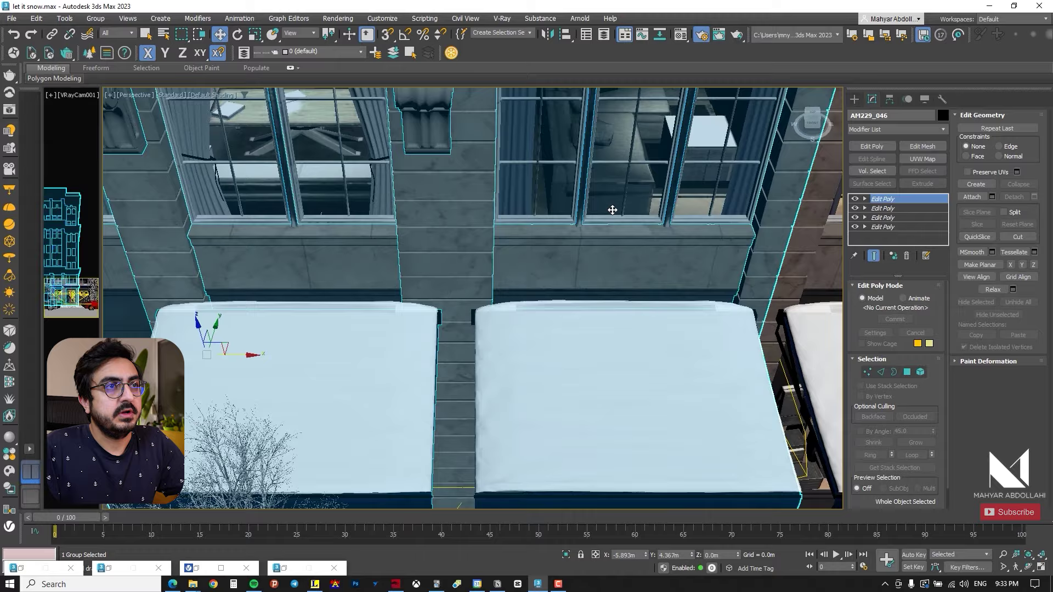
# Step: Add another Edit Poly modifier to the building and select the stone ledge face beneath the window above the awning
pyautogui.scroll(2, 612, 210)
pyautogui.moveTo(576, 236); pyautogui.dragTo(538, 235, button='middle')
pyautogui.click(883, 146)
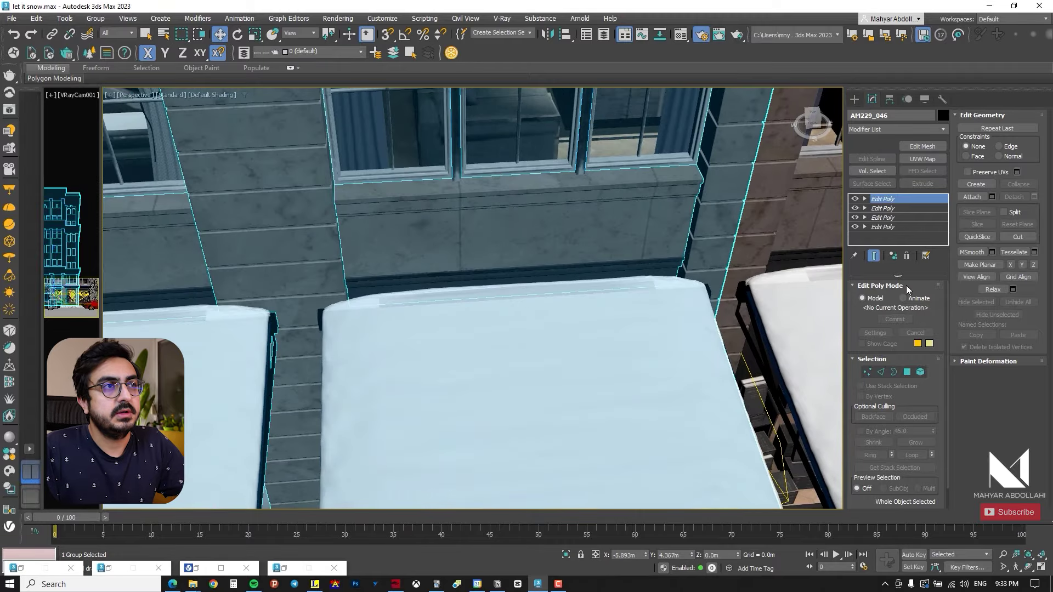
pyautogui.click(907, 373)
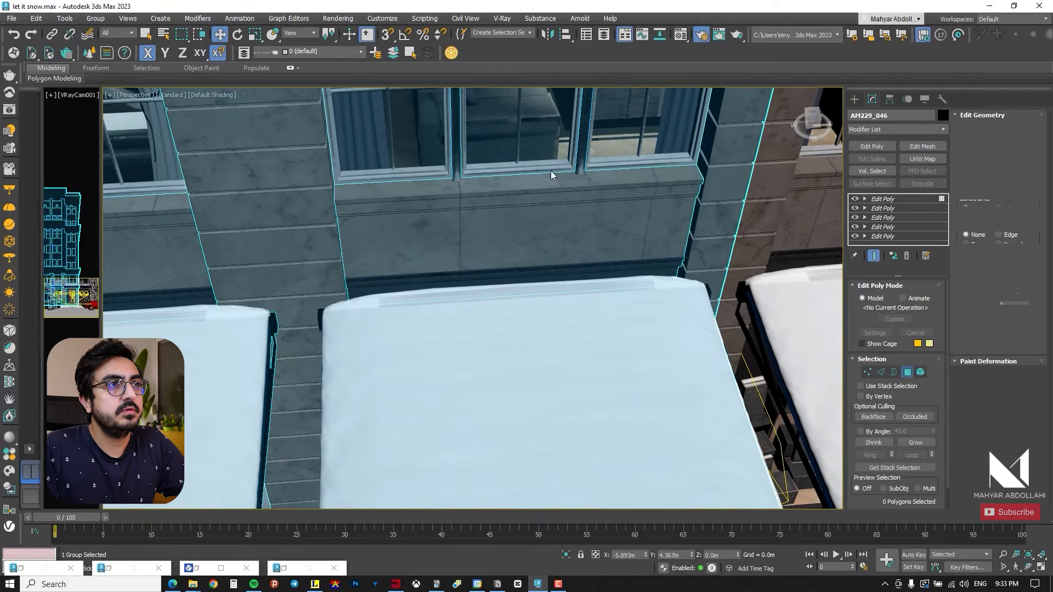
pyautogui.click(548, 180)
pyautogui.moveTo(548, 176); pyautogui.dragTo(535, 234, button='middle')
pyautogui.scroll(2, 418, 165)
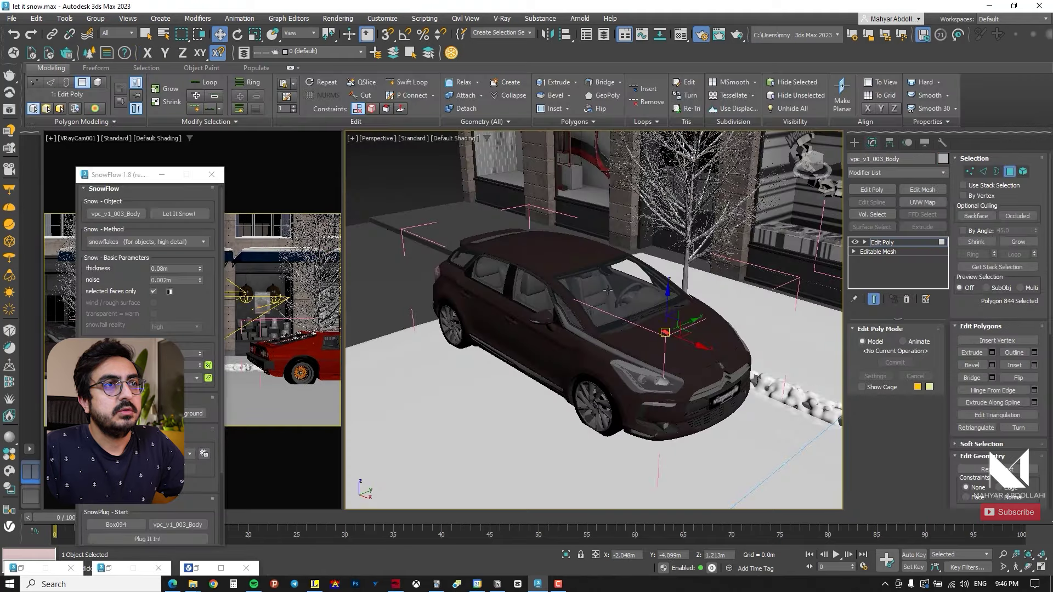
# Step: Select faces on the dark car's roof, windshield and hood and grow the selection to cover all three surfaces
pyautogui.keyDown('ctrl'); pyautogui.click(563, 245); pyautogui.keyUp('ctrl')
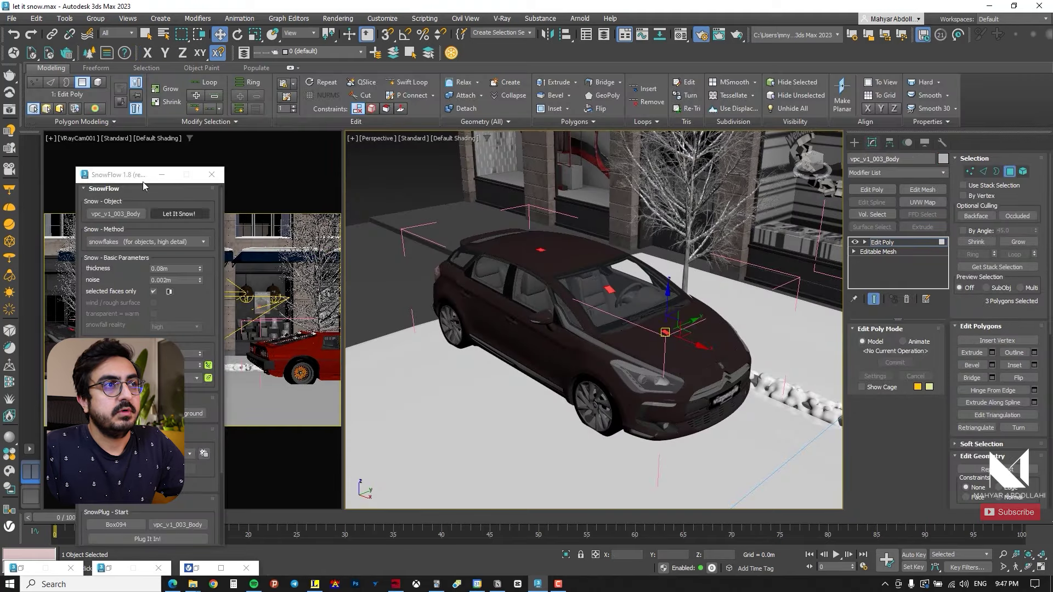
pyautogui.click(164, 90)
pyautogui.click(165, 89)
pyautogui.click(164, 90)
pyautogui.click(165, 89)
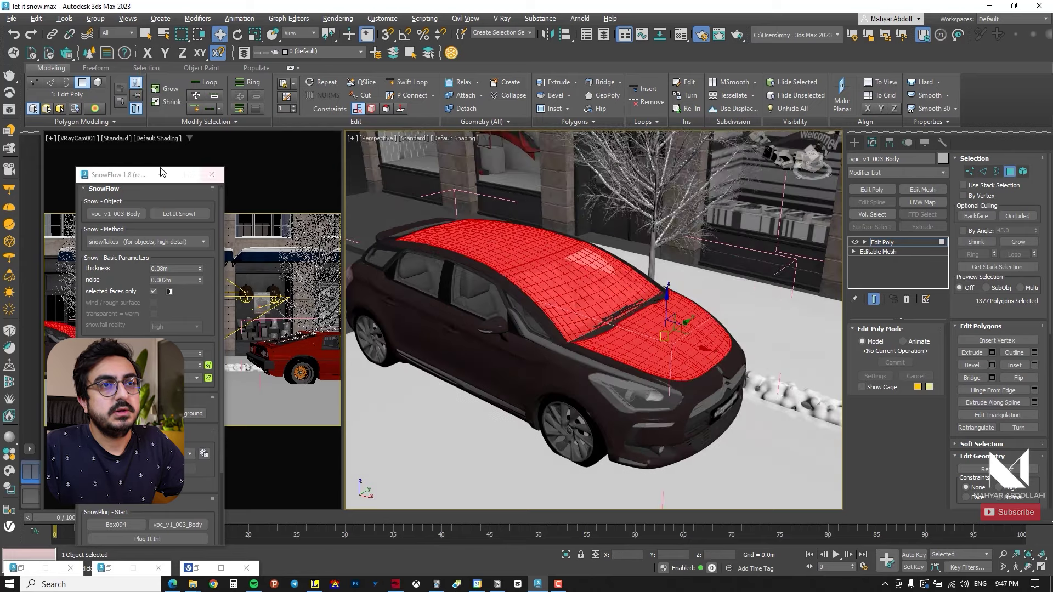
# Step: Generate snowflakes-method snow on the car's selected faces only, with 0.1 m thickness, 2500 particles and low polycount, renaming the duplicate material
pyautogui.moveTo(141, 170); pyautogui.dragTo(226, 115)
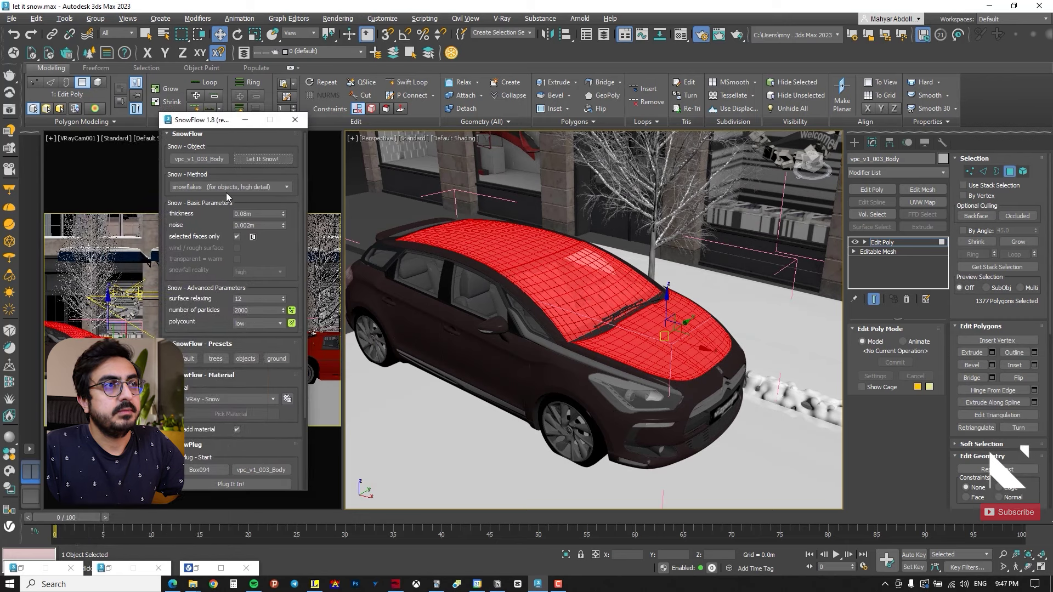
pyautogui.click(261, 159)
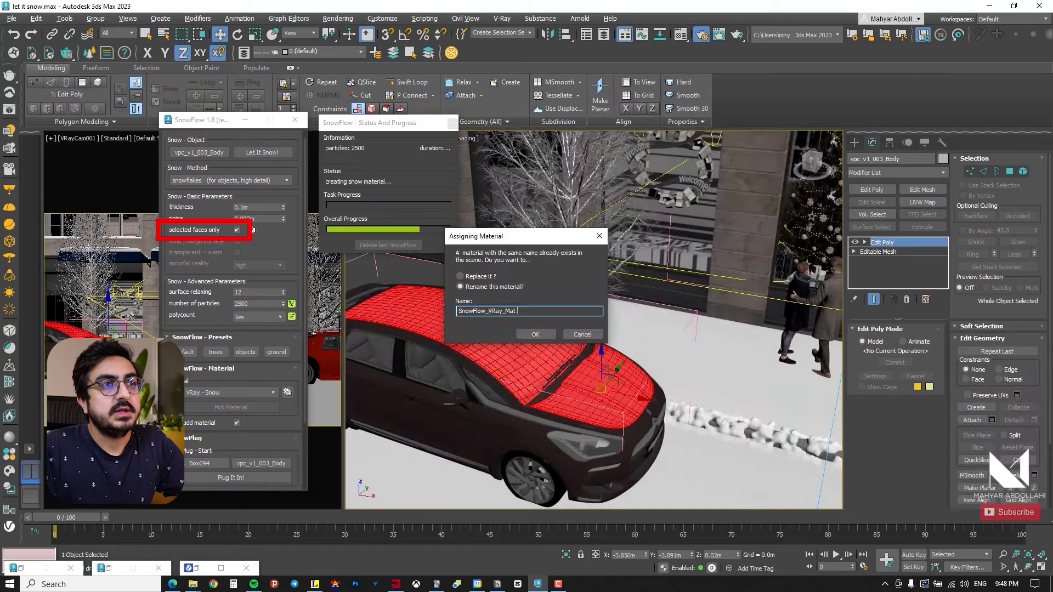
pyautogui.click(529, 335)
pyautogui.keyDown('alt'); pyautogui.moveTo(562, 370); pyautogui.dragTo(608, 296, button='middle'); pyautogui.keyUp('alt')
pyautogui.scroll(5, 625, 295)
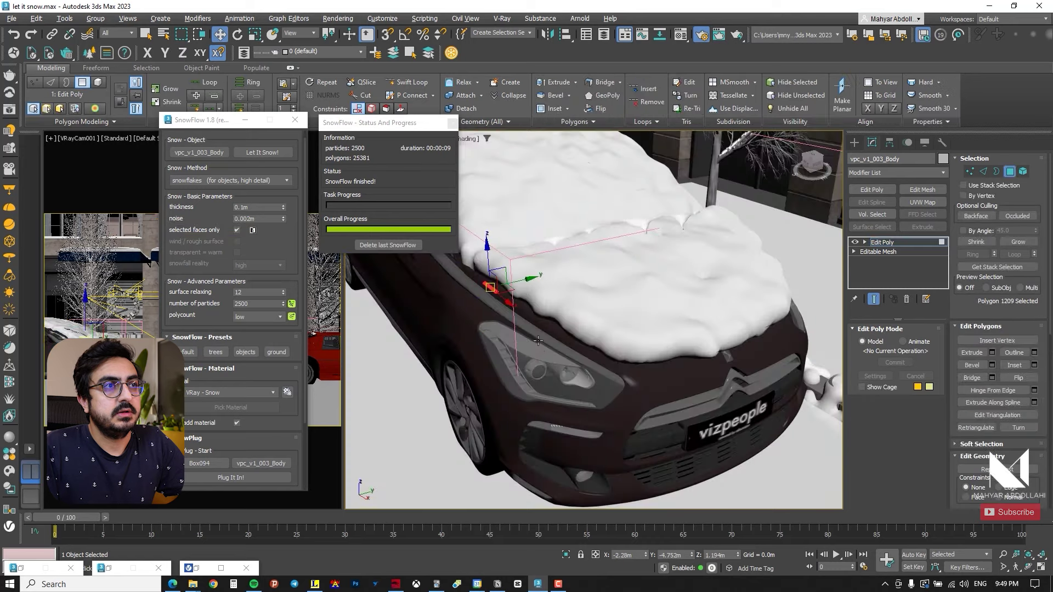
# Step: Select the dark car's side ledge, mirror, headlight and front bumper faces and generate 0.1 m snowflakes-method snow on them, renaming the duplicate material
pyautogui.keyDown('alt'); pyautogui.moveTo(538, 341); pyautogui.dragTo(671, 363, button='middle'); pyautogui.keyUp('alt')
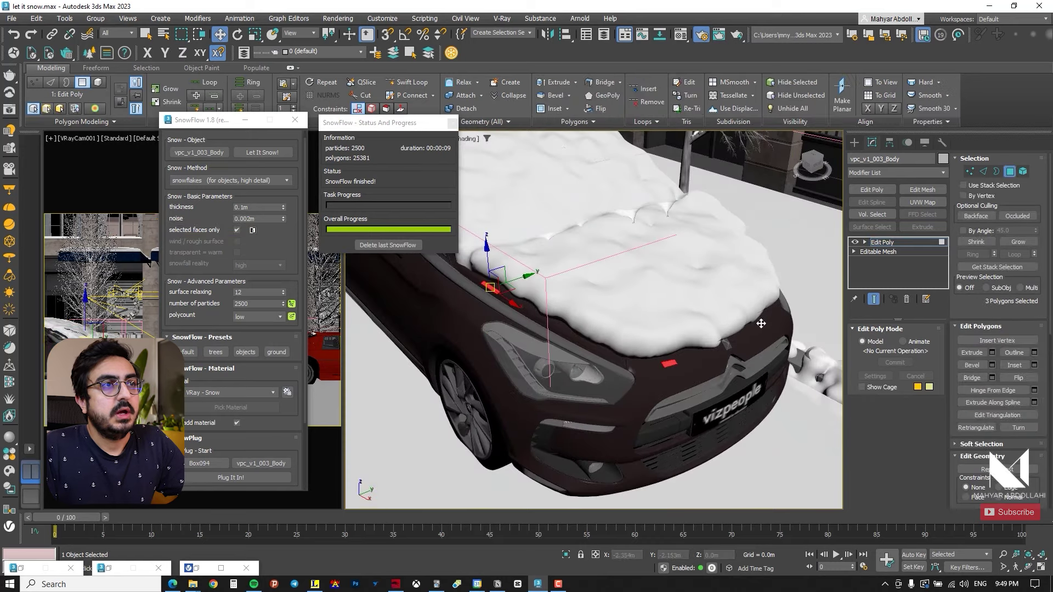
pyautogui.keyDown('ctrl'); pyautogui.click(519, 376); pyautogui.keyUp('ctrl')
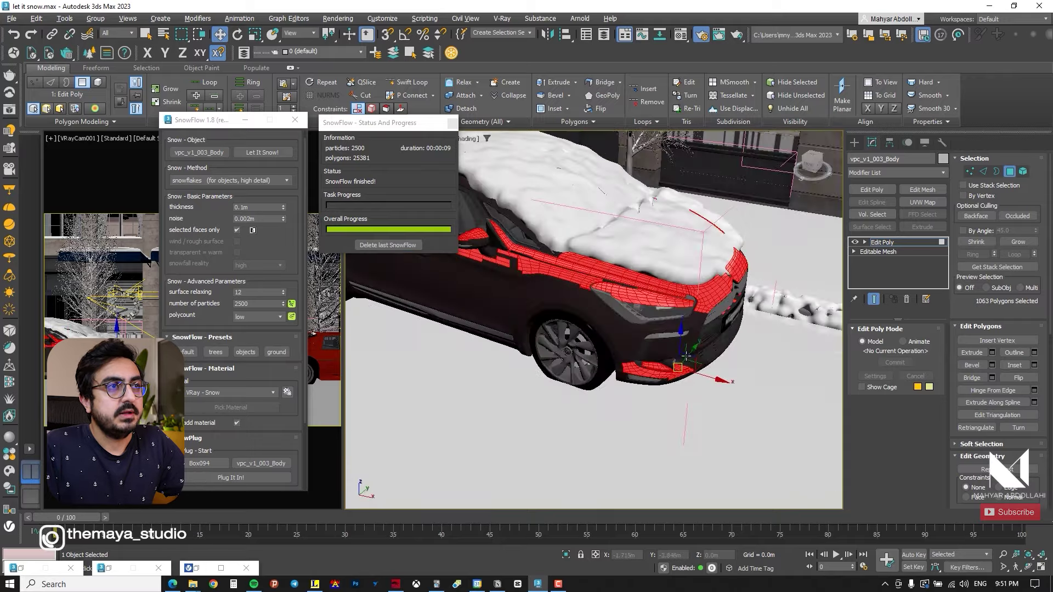
pyautogui.click(452, 125)
pyautogui.click(262, 152)
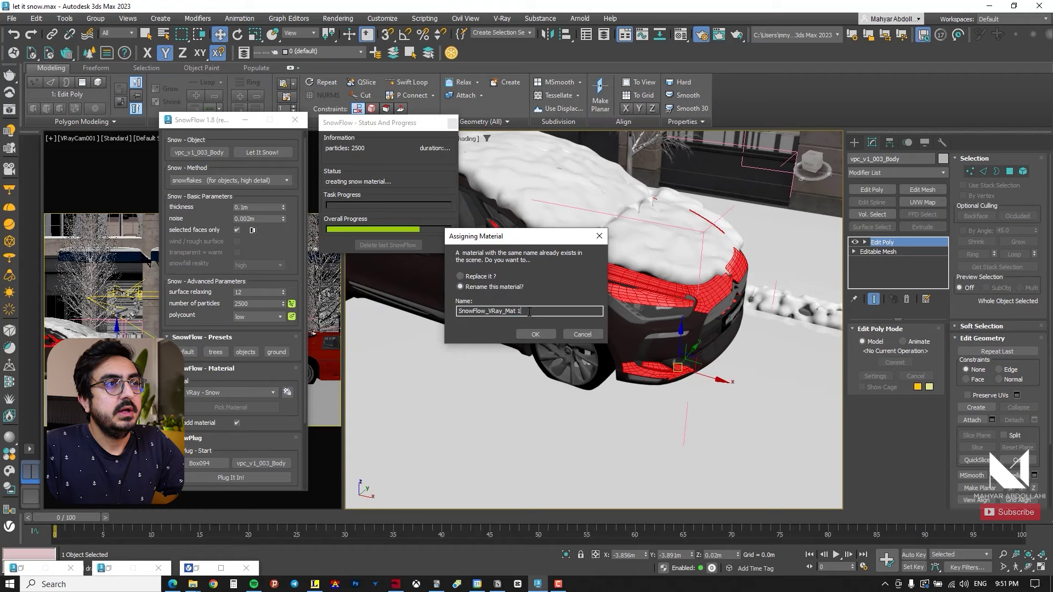
pyautogui.click(535, 333)
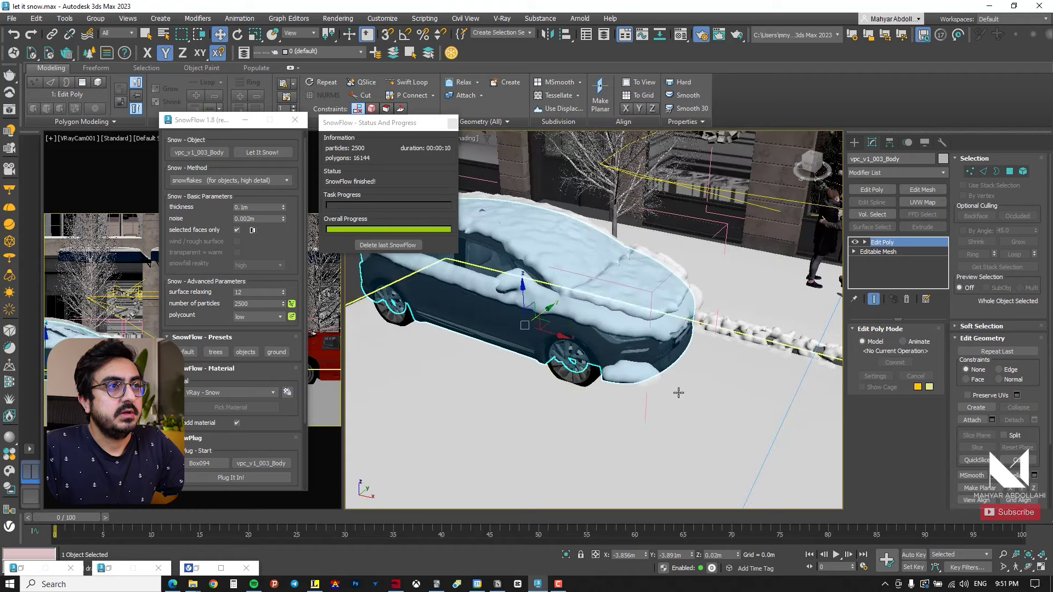
pyautogui.keyDown('alt'); pyautogui.moveTo(703, 373); pyautogui.dragTo(705, 337, button='middle'); pyautogui.keyUp('alt')
pyautogui.scroll(5, 706, 336)
# Step: Add an Edit Poly modifier to the red car and select faces across its rear deck and louvres around the skis
pyautogui.click(675, 388)
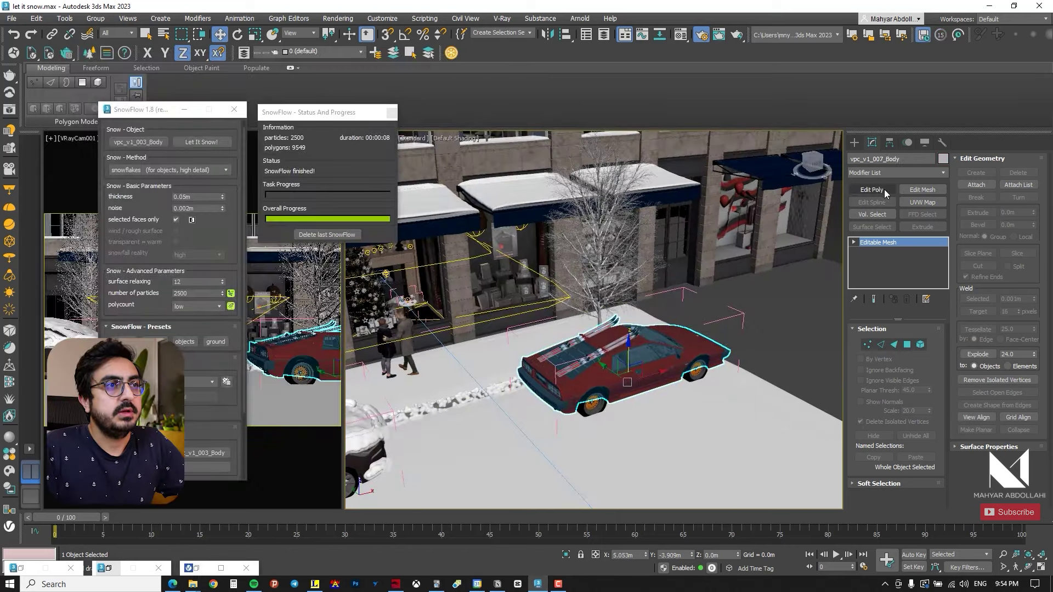
pyautogui.click(906, 346)
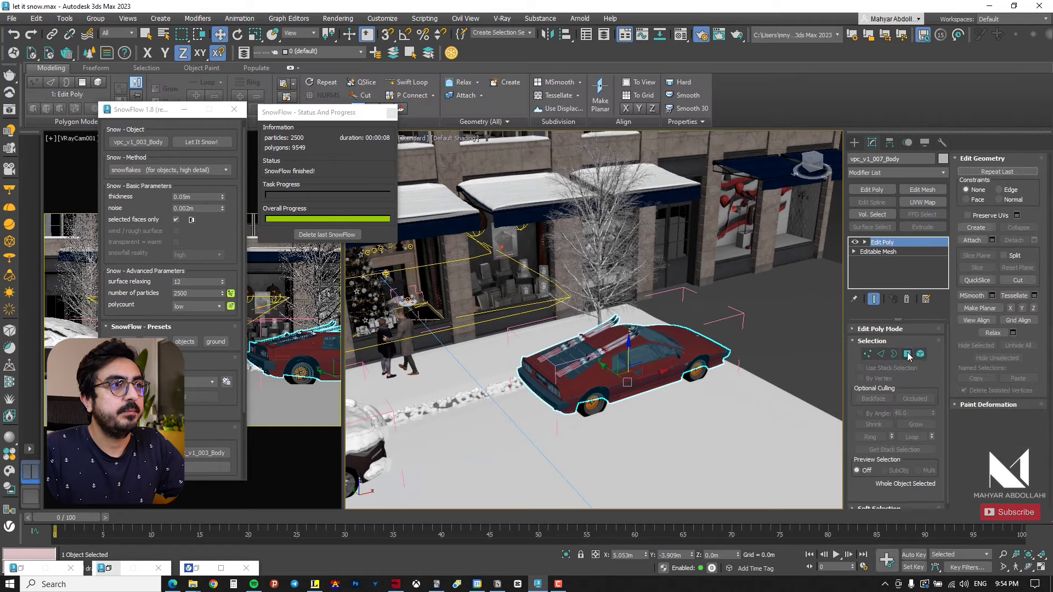
pyautogui.click(558, 373)
pyautogui.scroll(6, 548, 379)
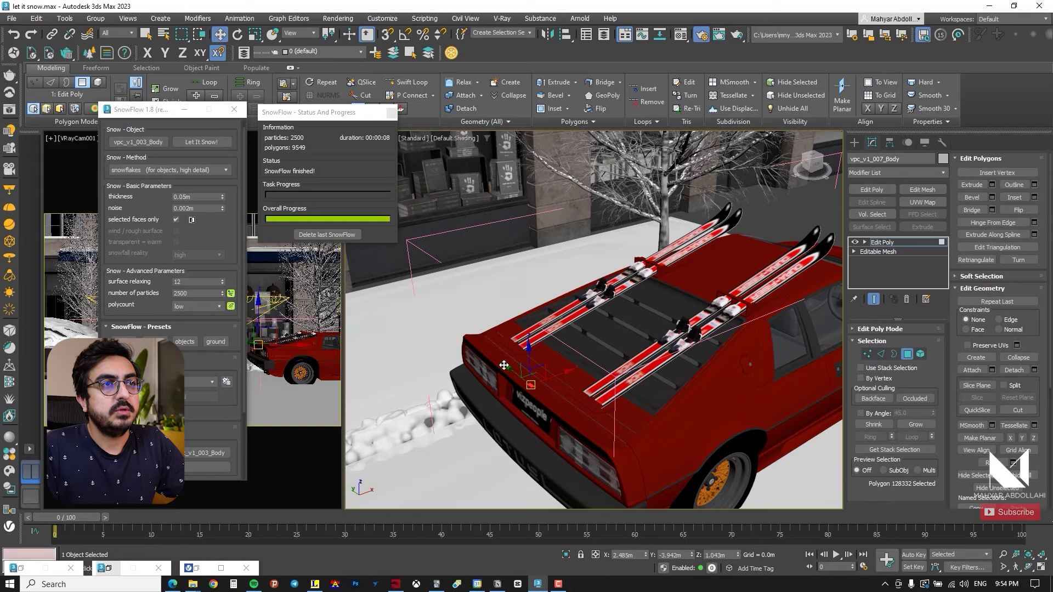
pyautogui.keyDown('ctrl'); pyautogui.click(505, 338); pyautogui.keyUp('ctrl')
pyautogui.keyDown('ctrl'); pyautogui.click(573, 379); pyautogui.keyUp('ctrl')
pyautogui.keyDown('ctrl'); pyautogui.click(642, 416); pyautogui.keyUp('ctrl')
pyautogui.keyDown('ctrl'); pyautogui.click(659, 395); pyautogui.keyUp('ctrl')
pyautogui.keyDown('ctrl'); pyautogui.click(597, 355); pyautogui.keyUp('ctrl')
pyautogui.keyDown('ctrl'); pyautogui.click(650, 291); pyautogui.keyUp('ctrl')
pyautogui.keyDown('ctrl'); pyautogui.click(706, 351); pyautogui.keyUp('ctrl')
pyautogui.keyDown('ctrl'); pyautogui.click(676, 363); pyautogui.keyUp('ctrl')
pyautogui.scroll(-5, 595, 344)
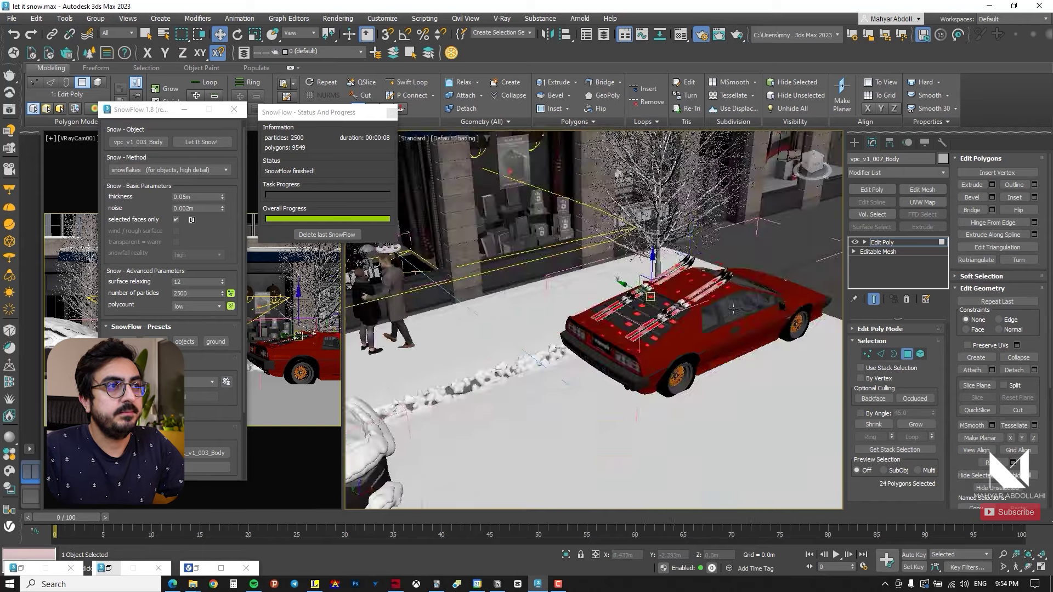
# Step: Add the red car's roof, windshield and hood faces to the selection and grow it repeatedly to cover those surfaces
pyautogui.keyDown('alt'); pyautogui.moveTo(595, 344); pyautogui.dragTo(631, 395, button='middle'); pyautogui.keyUp('alt')
pyautogui.scroll(4, 631, 329)
pyautogui.keyDown('ctrl'); pyautogui.click(619, 276); pyautogui.keyUp('ctrl')
pyautogui.keyDown('ctrl'); pyautogui.click(647, 332); pyautogui.keyUp('ctrl')
pyautogui.keyDown('ctrl'); pyautogui.click(667, 324); pyautogui.keyUp('ctrl')
pyautogui.keyDown('ctrl'); pyautogui.click(697, 282); pyautogui.keyUp('ctrl')
pyautogui.keyDown('ctrl'); pyautogui.click(657, 293); pyautogui.keyUp('ctrl')
pyautogui.click(165, 88)
pyautogui.click(165, 89)
pyautogui.click(165, 89)
pyautogui.click(165, 88)
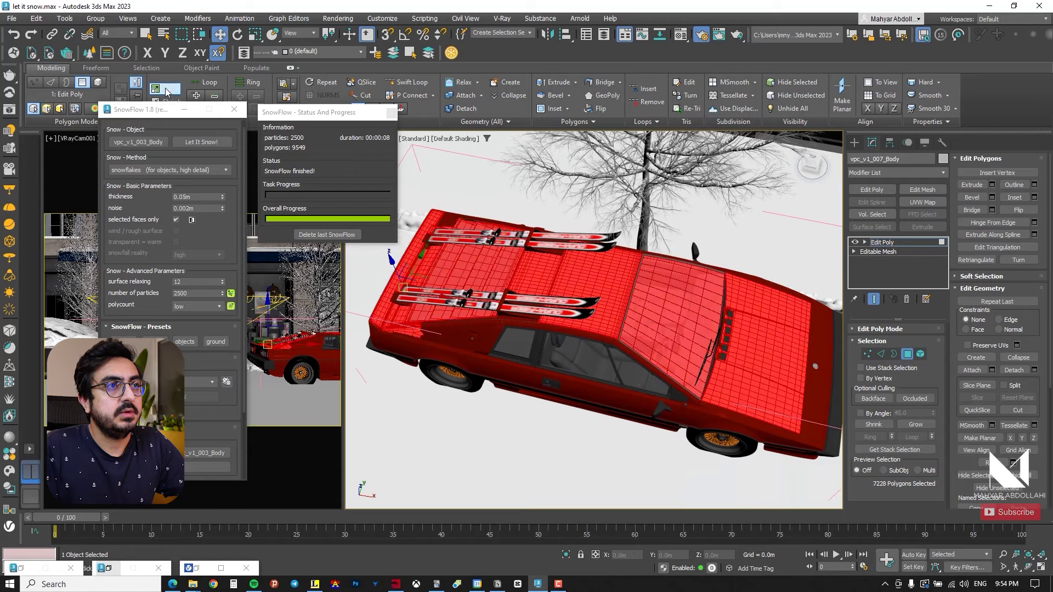
pyautogui.click(165, 89)
pyautogui.click(165, 89)
# Step: Extend the red car's face selection to the bumper and remaining body surfaces, growing it once more
pyautogui.scroll(4, 614, 284)
pyautogui.keyDown('alt'); pyautogui.moveTo(551, 357); pyautogui.dragTo(730, 286, button='middle'); pyautogui.keyUp('alt')
pyautogui.keyDown('ctrl'); pyautogui.click(613, 291); pyautogui.keyUp('ctrl')
pyautogui.scroll(-4, 665, 275)
pyautogui.keyDown('ctrl'); pyautogui.click(498, 413); pyautogui.keyUp('ctrl')
pyautogui.keyDown('ctrl'); pyautogui.click(415, 358); pyautogui.keyUp('ctrl')
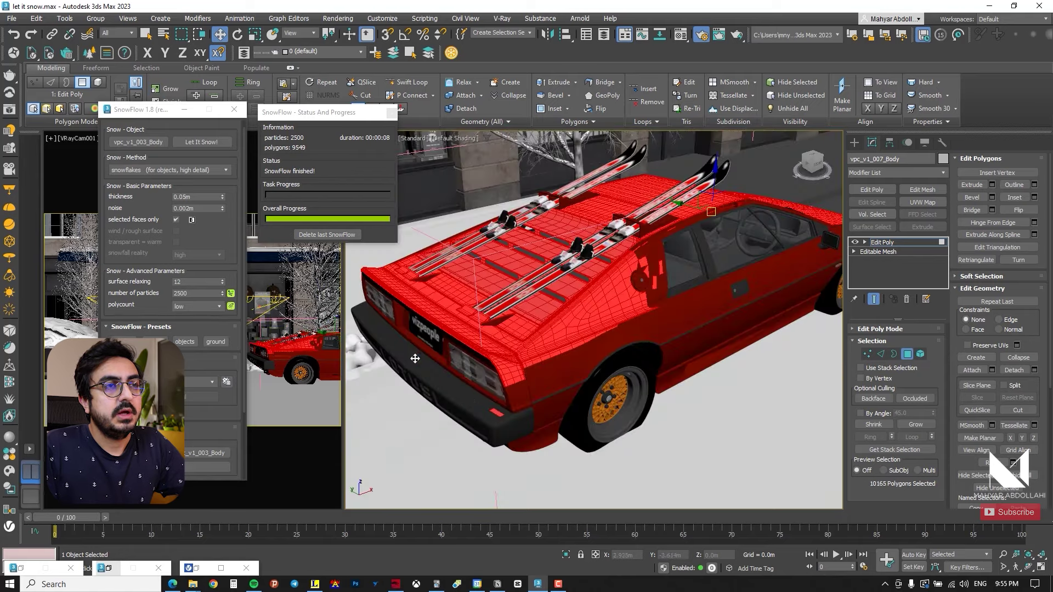
pyautogui.keyDown('ctrl'); pyautogui.click(472, 397); pyautogui.keyUp('ctrl')
pyautogui.keyDown('alt'); pyautogui.moveTo(795, 275); pyautogui.dragTo(748, 274, button='middle'); pyautogui.keyUp('alt')
pyautogui.scroll(2, 462, 310)
pyautogui.scroll(3, 462, 309)
pyautogui.keyDown('alt'); pyautogui.moveTo(520, 271); pyautogui.dragTo(554, 285, button='middle'); pyautogui.keyUp('alt')
pyautogui.keyDown('ctrl'); pyautogui.click(719, 225); pyautogui.keyUp('ctrl')
pyautogui.keyDown('alt'); pyautogui.moveTo(418, 269); pyautogui.dragTo(513, 252, button='middle'); pyautogui.keyUp('alt')
pyautogui.scroll(-2, 460, 275)
pyautogui.click(165, 89)
pyautogui.scroll(-3, 512, 285)
pyautogui.scroll(3, 439, 252)
# Step: Pick the red car's body as the snow object and generate snow with 0.1 m thickness on its selected faces, renaming the duplicate material
pyautogui.click(391, 113)
pyautogui.click(152, 142)
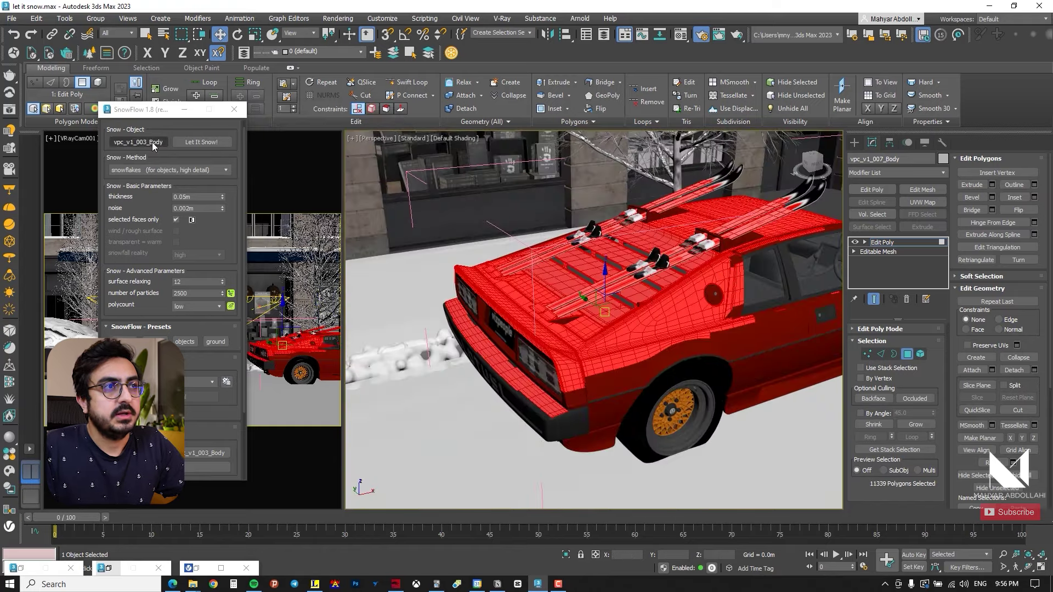
pyautogui.click(152, 143)
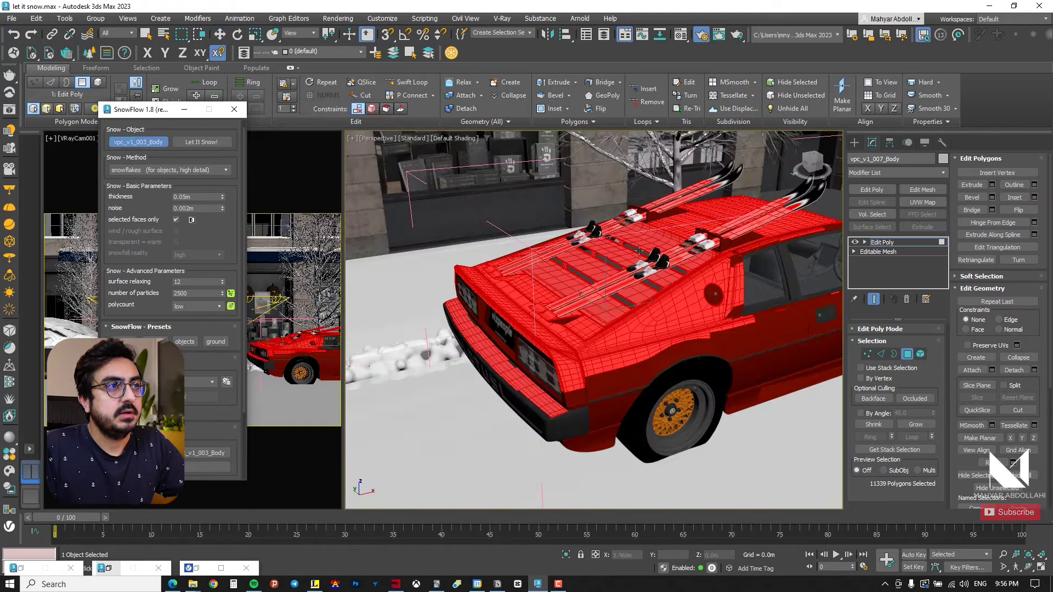
pyautogui.click(797, 259)
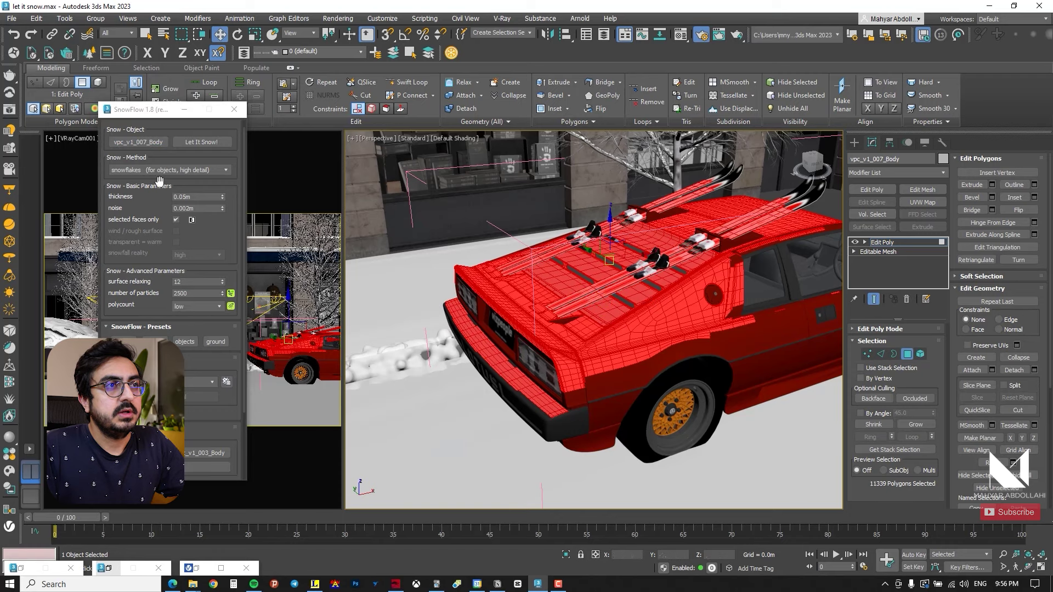
pyautogui.doubleClick(185, 196)
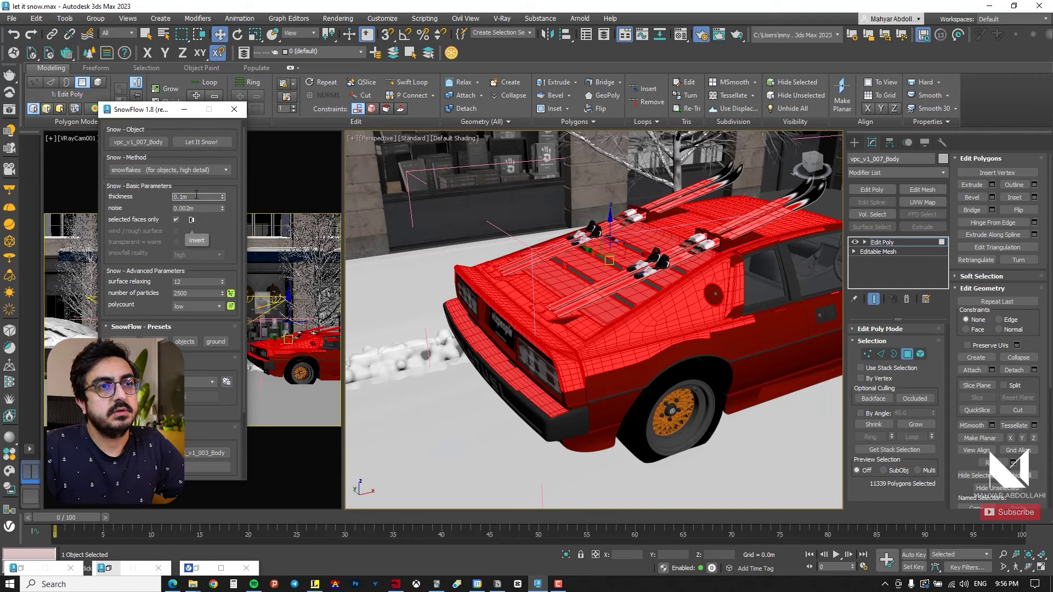
pyautogui.click(198, 142)
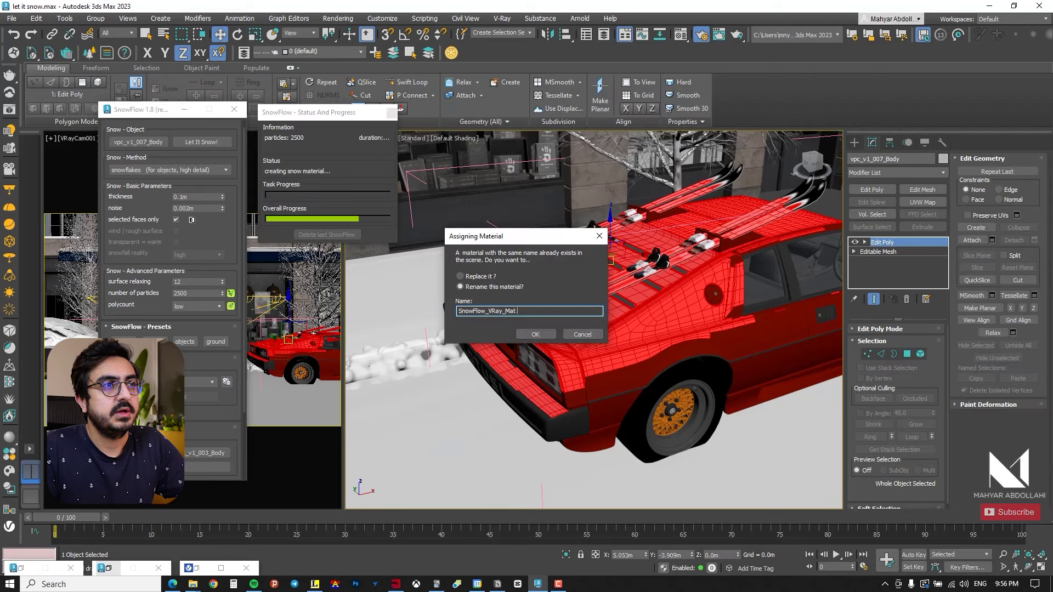
pyautogui.click(533, 334)
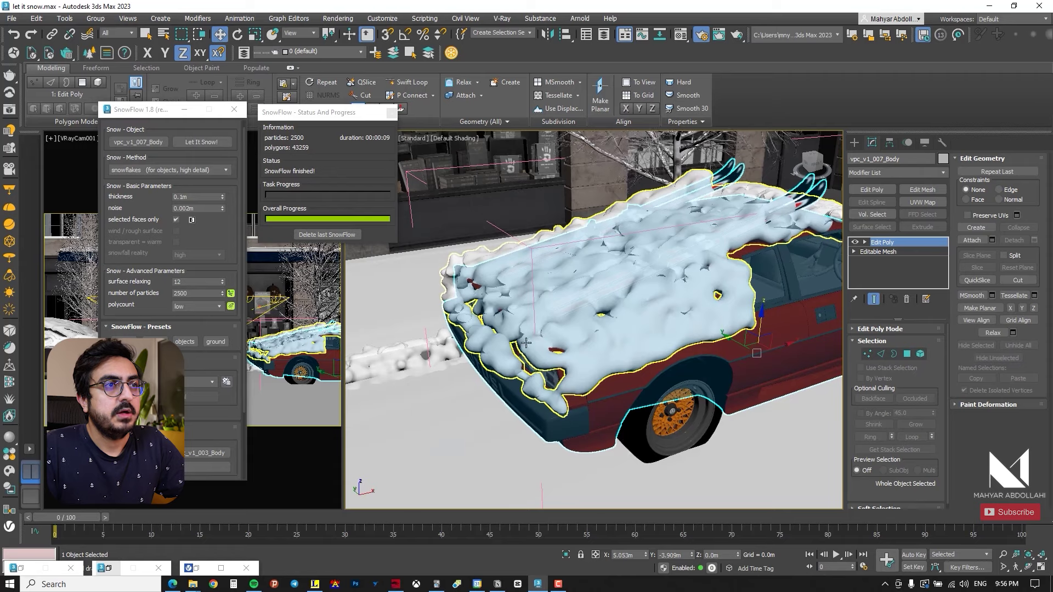
pyautogui.scroll(-5, 525, 342)
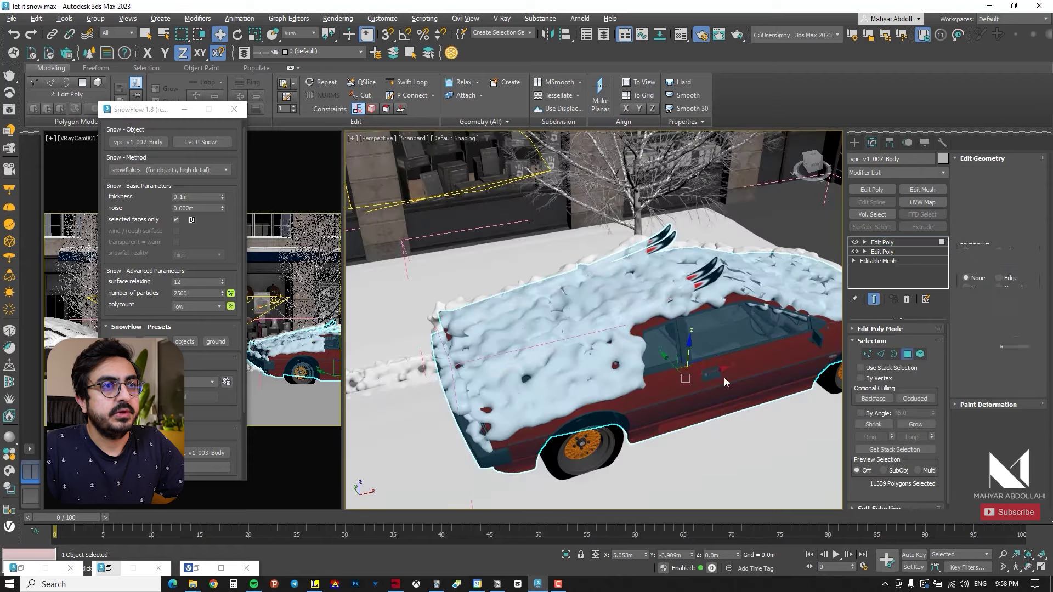
# Step: Select and grow the red car's side window ledge and mirror faces in the new Edit Poly modifier, and generate 0.1 m snow on them
pyautogui.press('4')
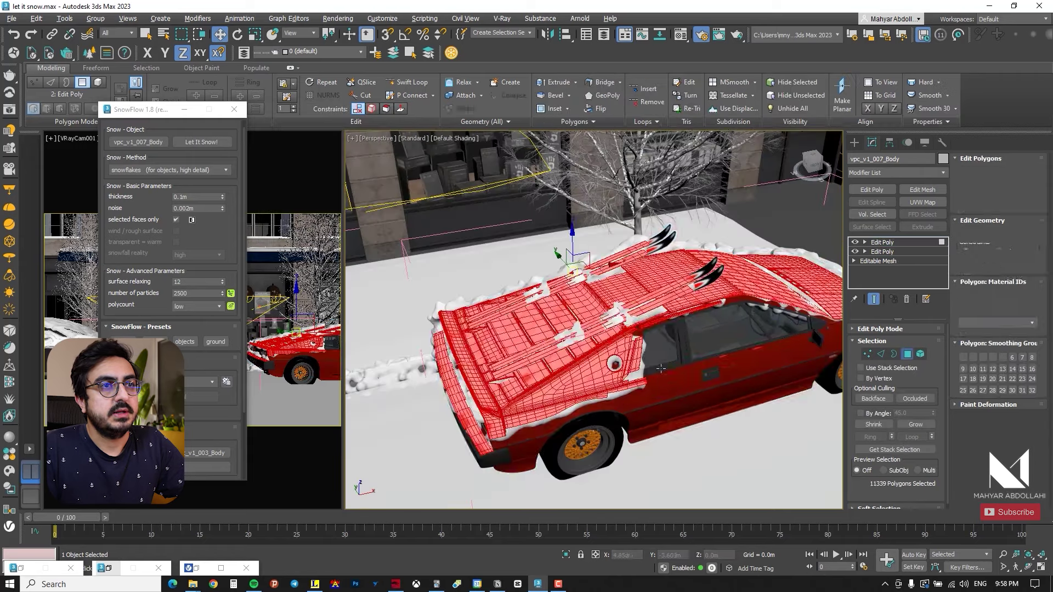
pyautogui.scroll(3, 660, 369)
pyautogui.click(661, 380)
pyautogui.keyDown('ctrl'); pyautogui.click(744, 355); pyautogui.keyUp('ctrl')
pyautogui.moveTo(812, 336); pyautogui.dragTo(609, 373, button='middle')
pyautogui.scroll(4, 693, 344)
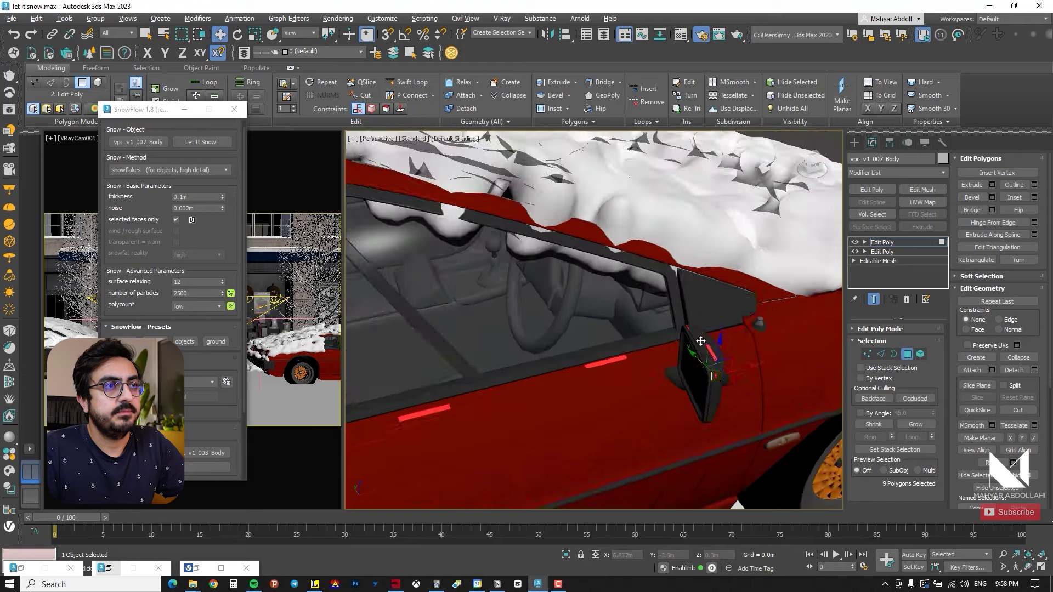
pyautogui.scroll(-2, 693, 343)
pyautogui.moveTo(439, 422); pyautogui.dragTo(790, 285, button='middle')
pyautogui.scroll(-3, 494, 395)
pyautogui.click(161, 90)
pyautogui.click(202, 141)
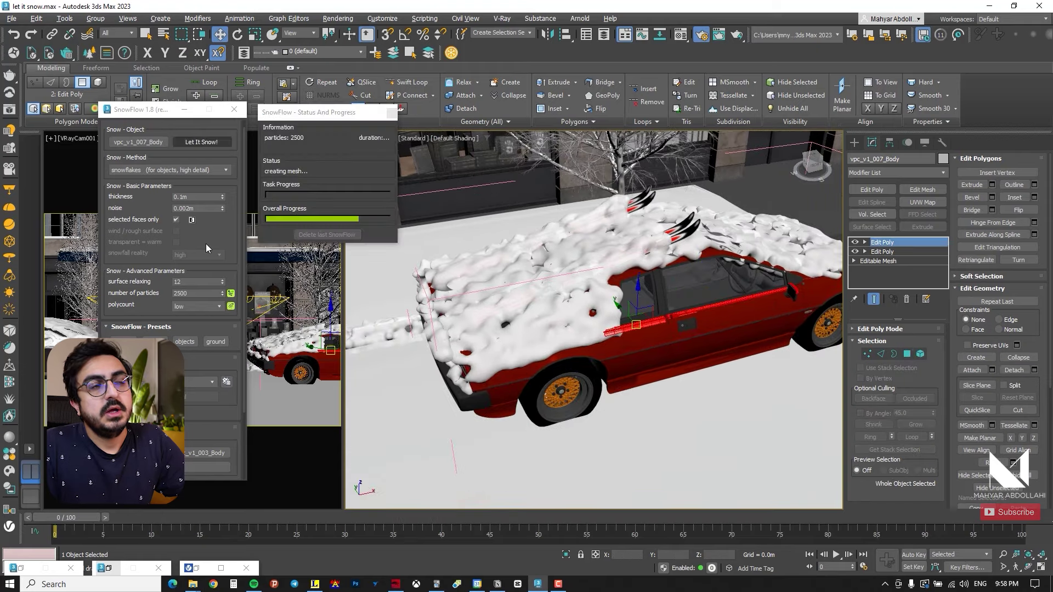
pyautogui.click(389, 110)
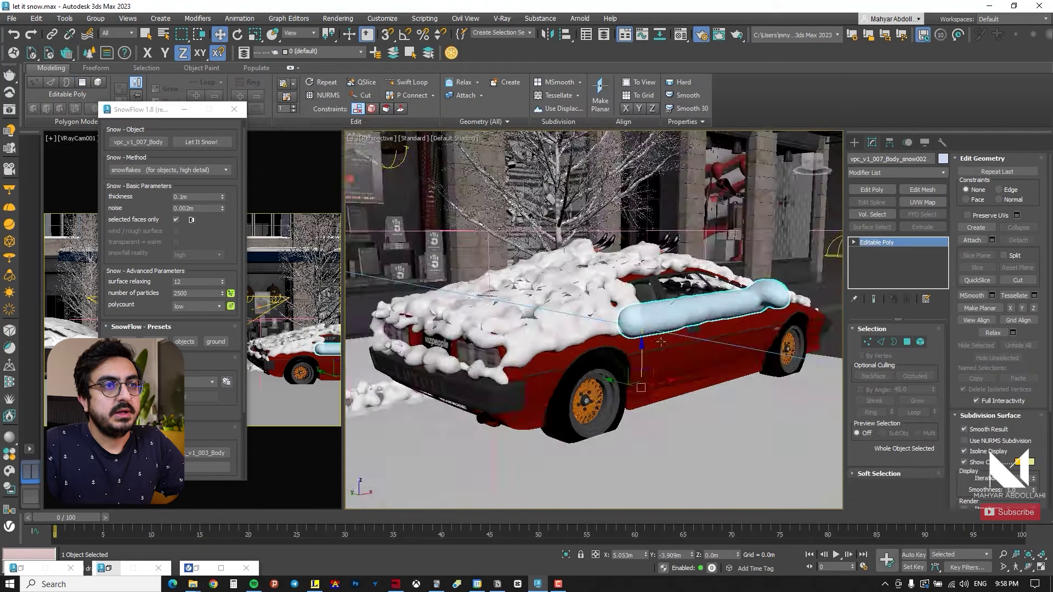
# Step: Examine the red car's snow from several angles and run a V-Ray test render of the street scene
pyautogui.keyDown('alt'); pyautogui.moveTo(661, 342); pyautogui.dragTo(666, 428, button='middle'); pyautogui.keyUp('alt')
pyautogui.moveTo(685, 224); pyautogui.dragTo(689, 211)
pyautogui.keyDown('alt'); pyautogui.moveTo(689, 211); pyautogui.dragTo(666, 137, button='middle'); pyautogui.keyUp('alt')
pyautogui.scroll(-2, 648, 318)
pyautogui.click(601, 301)
pyautogui.keyDown('alt'); pyautogui.moveTo(600, 302); pyautogui.dragTo(598, 329, button='middle'); pyautogui.keyUp('alt')
pyautogui.scroll(-4, 674, 340)
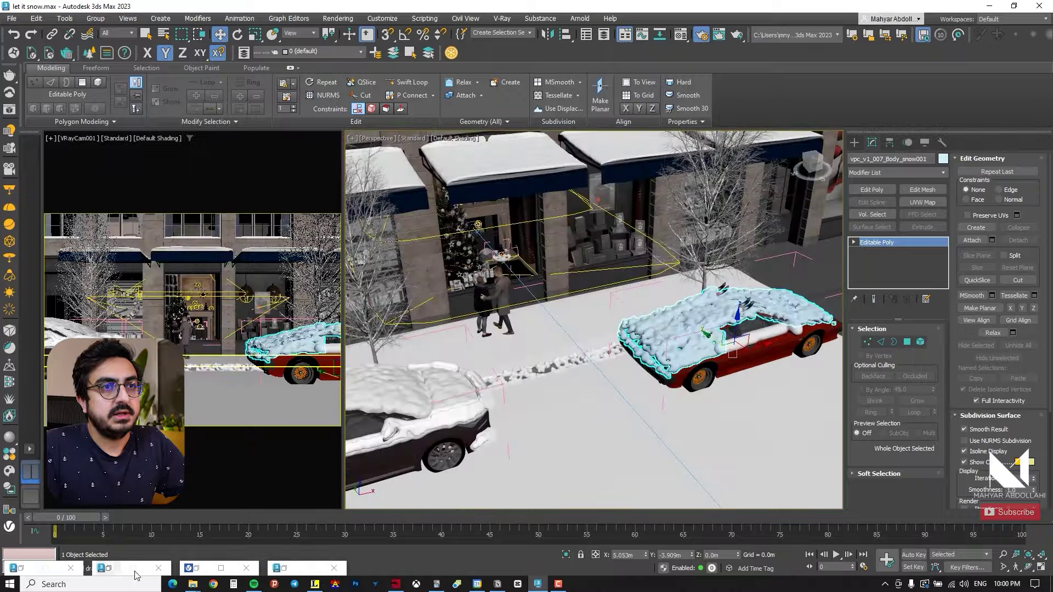
pyautogui.click(198, 570)
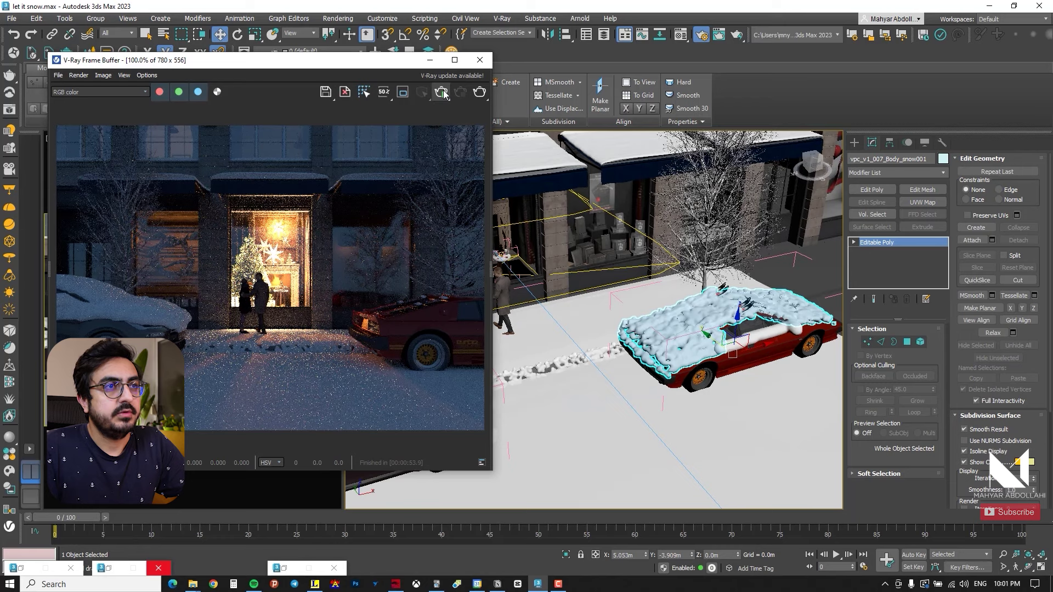
pyautogui.click(442, 93)
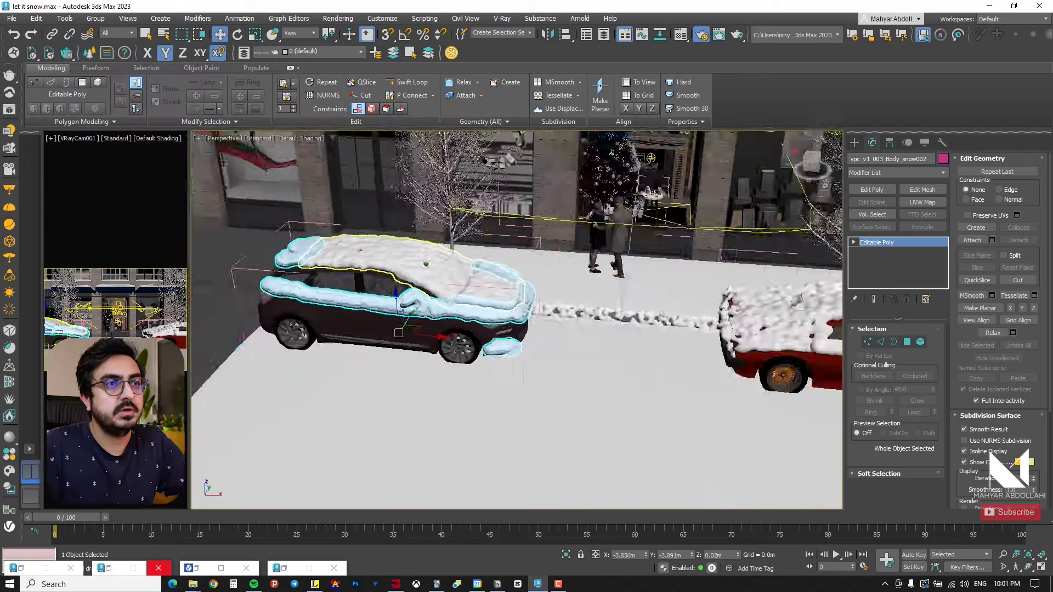
# Step: Add an Edit Poly modifier to the dark car's side snow and select the long snow element running past the mirror to the front
pyautogui.click(871, 189)
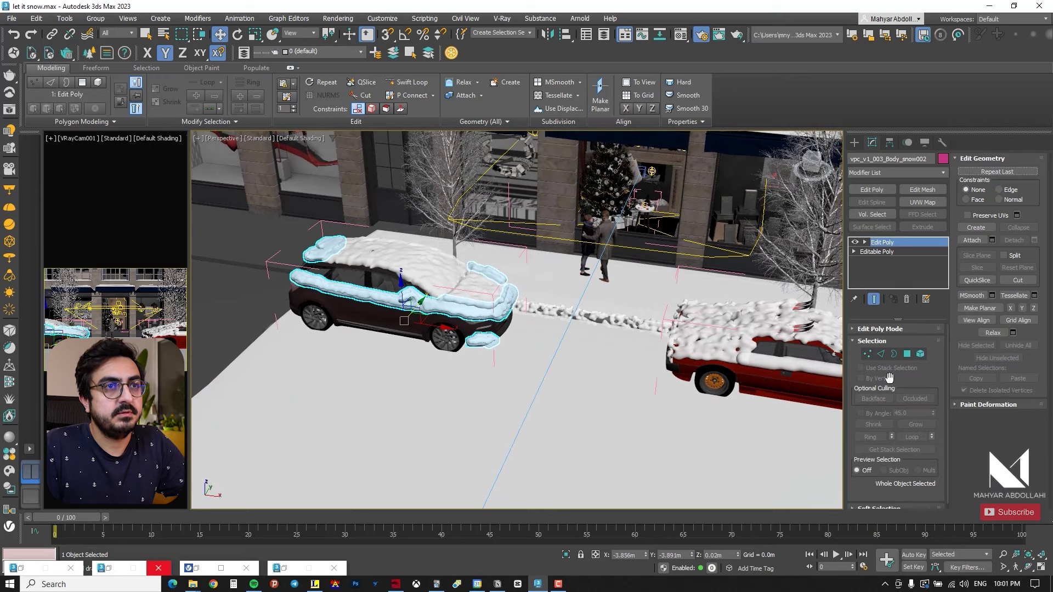
pyautogui.click(907, 354)
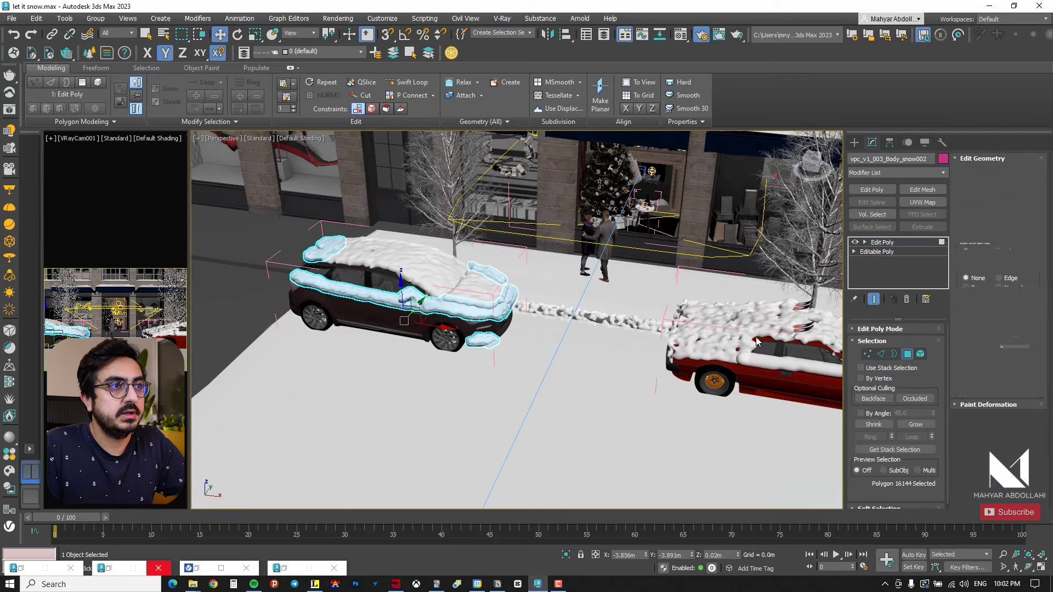
pyautogui.click(920, 354)
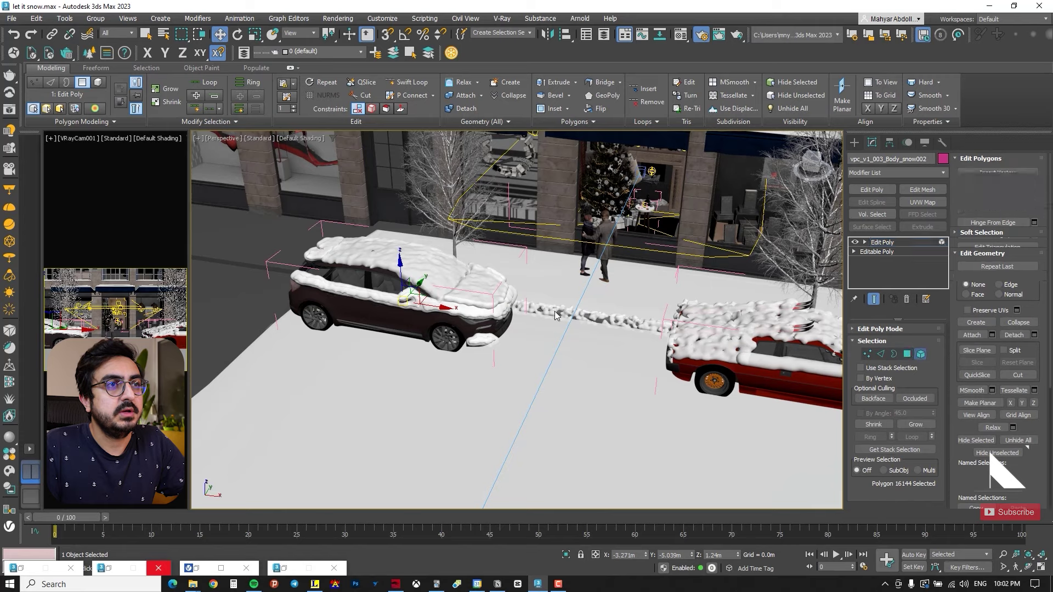
pyautogui.click(458, 311)
pyautogui.scroll(8, 436, 303)
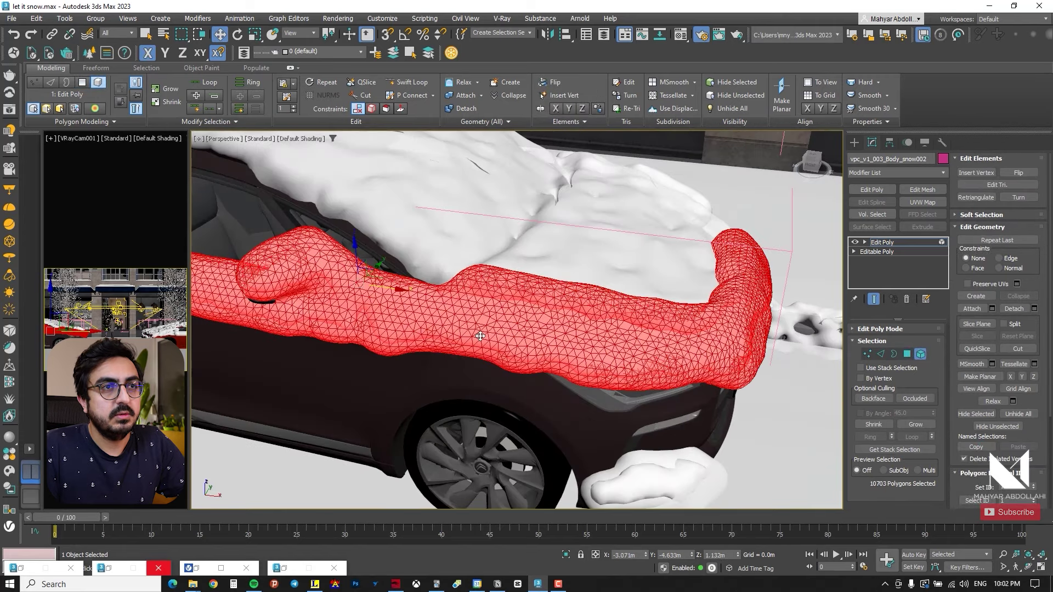
# Step: Sculpt irregular drips along the lower edge of the dark car's side snow with Paint Deformation Push/Pull, reducing the push/pull value to 0.025 m
pyautogui.scroll(-5, 983, 284)
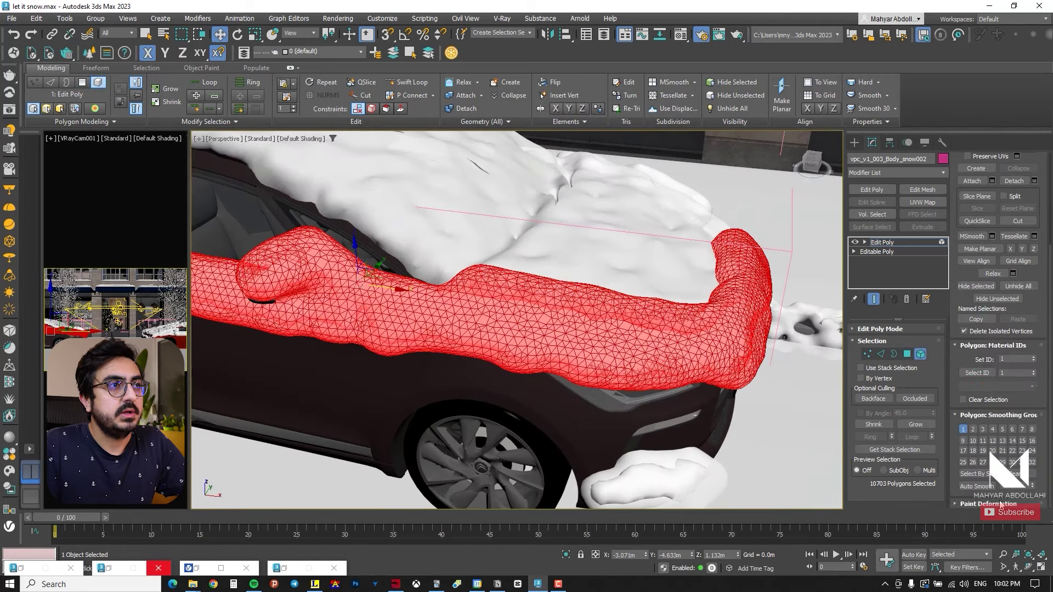
pyautogui.click(977, 362)
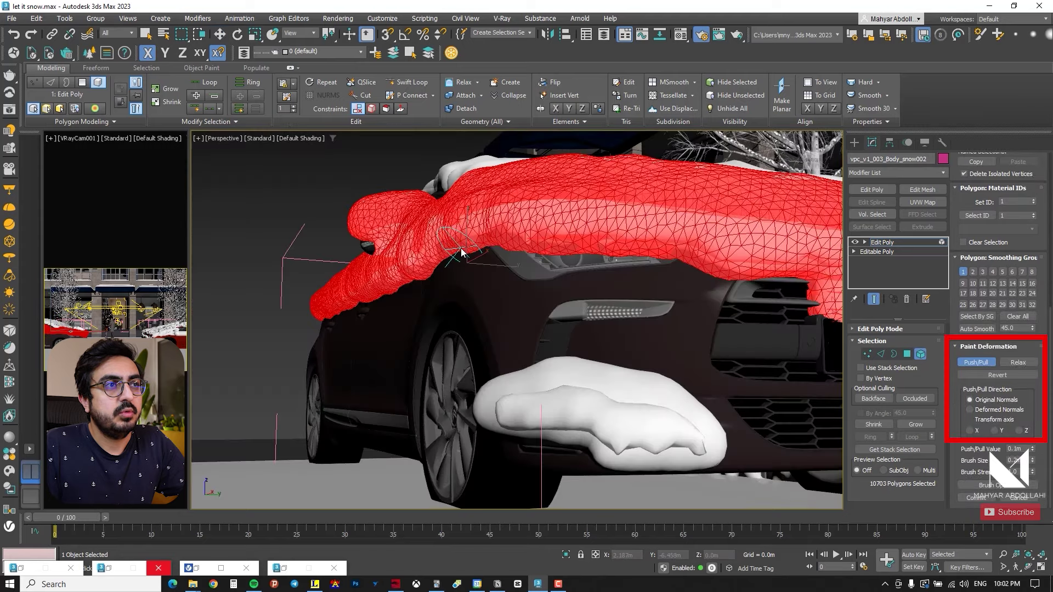
pyautogui.moveTo(461, 251); pyautogui.dragTo(456, 253)
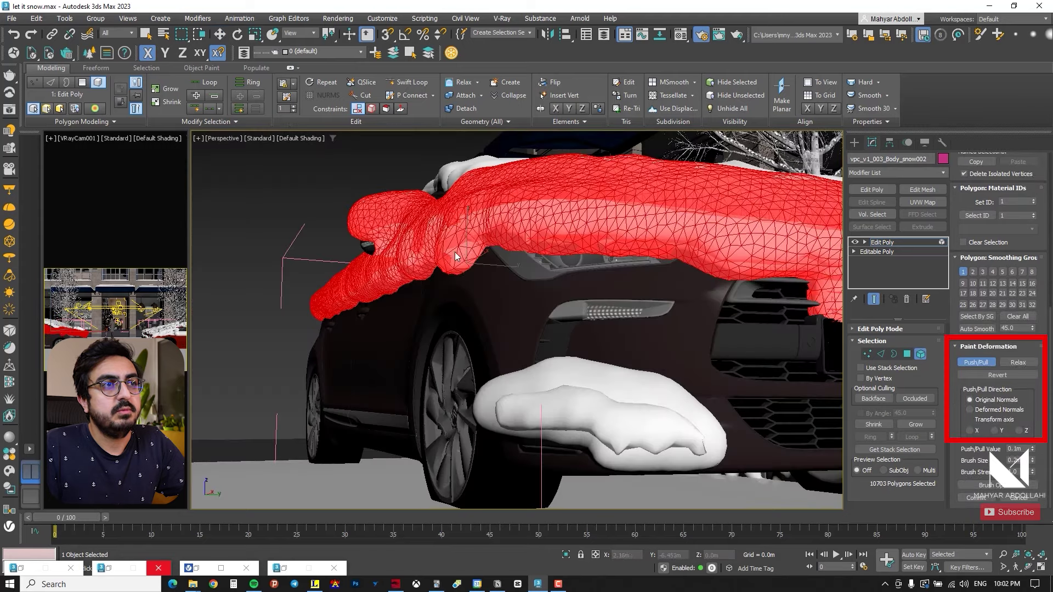
pyautogui.moveTo(464, 278)
pyautogui.keyDown('alt'); pyautogui.mouseDown(button='middle')
pyautogui.moveTo(449, 284)
pyautogui.moveTo(581, 283)
pyautogui.moveTo(597, 303)
pyautogui.moveTo(636, 301)
pyautogui.moveTo(519, 317)
pyautogui.moveTo(566, 386)
pyautogui.moveTo(576, 316)
pyautogui.moveTo(559, 235)
pyautogui.mouseUp(button='middle'); pyautogui.keyUp('alt')
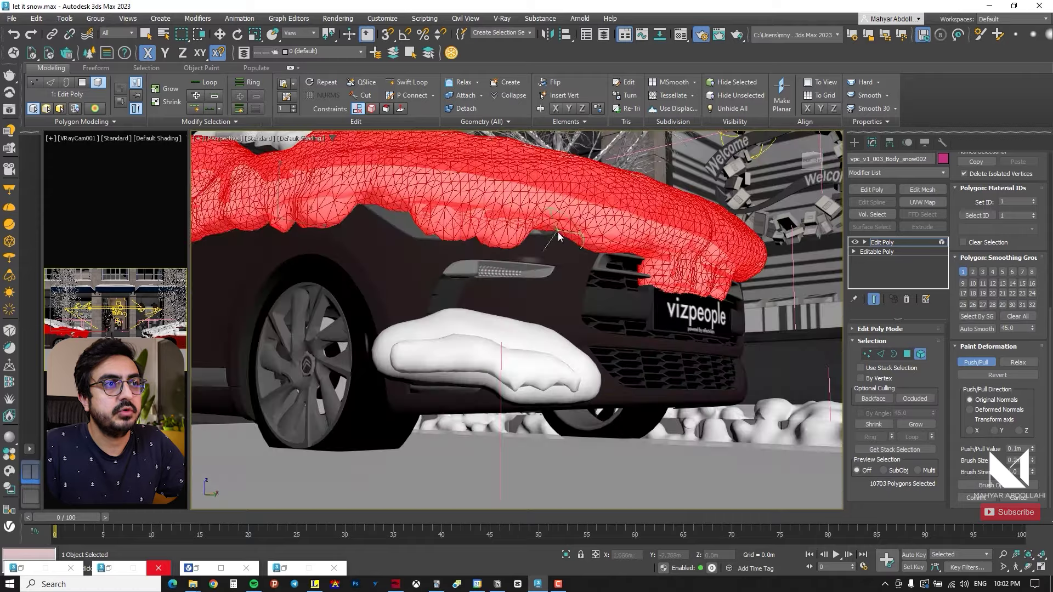
pyautogui.scroll(-4, 564, 240)
pyautogui.scroll(6, 425, 271)
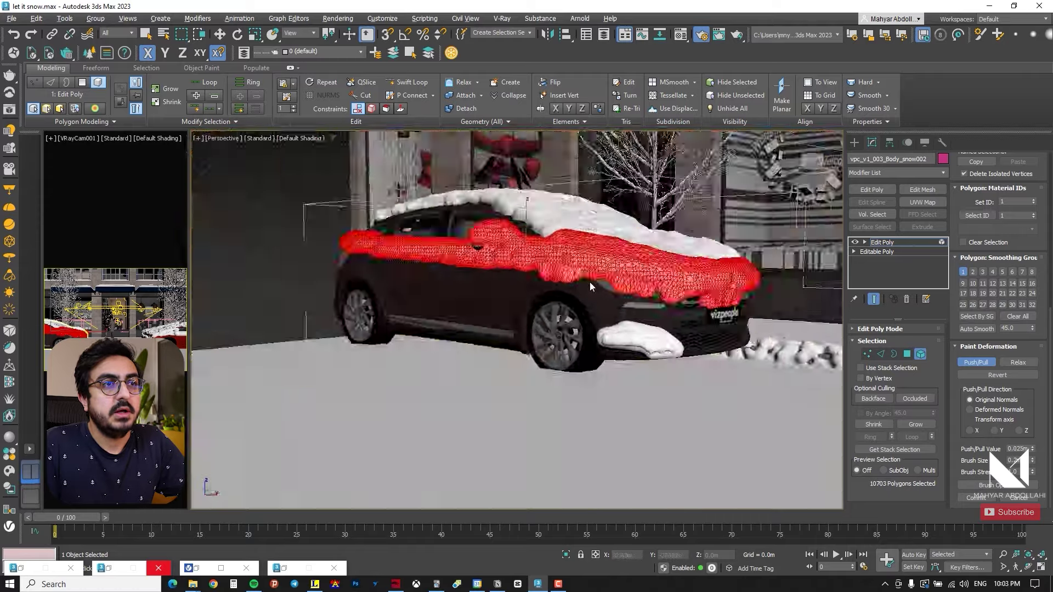
pyautogui.scroll(5, 586, 290)
pyautogui.keyDown('alt'); pyautogui.moveTo(587, 290); pyautogui.dragTo(685, 294, button='middle'); pyautogui.keyUp('alt')
pyautogui.scroll(4, 727, 288)
pyautogui.press('w')
pyautogui.scroll(-5, 650, 307)
pyautogui.press('5')
# Step: Finish editing the dark car's side snow, select the whole road snow element, and activate Push/Pull in Paint Deformation
pyautogui.keyDown('alt'); pyautogui.moveTo(613, 321); pyautogui.dragTo(589, 339, button='middle'); pyautogui.keyUp('alt')
pyautogui.scroll(-2, 590, 339)
pyautogui.click(590, 339)
pyautogui.press('5')
pyautogui.press('5')
pyautogui.click(528, 356)
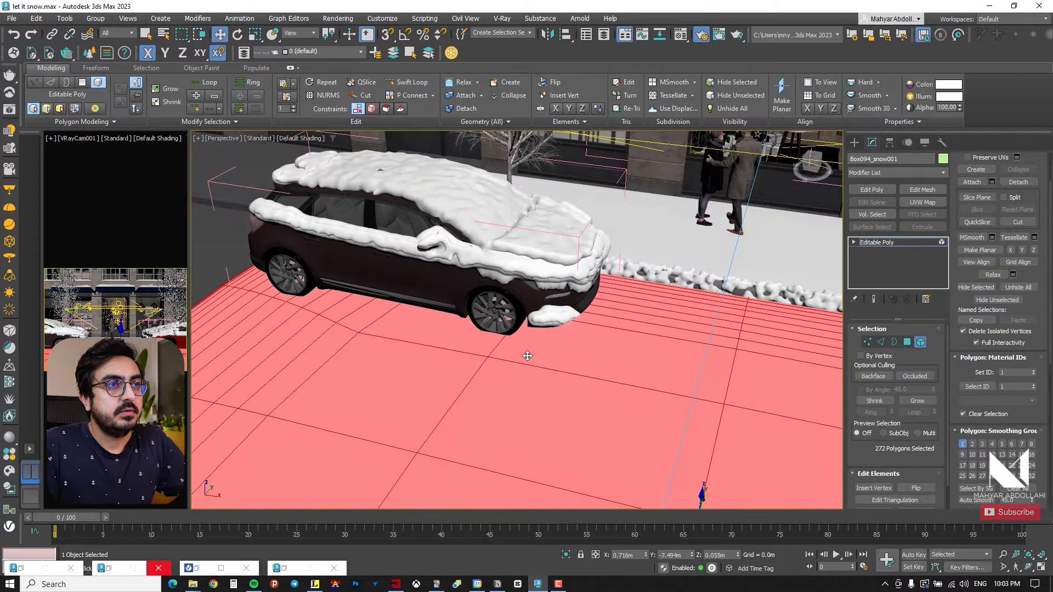
pyautogui.scroll(-8, 1040, 364)
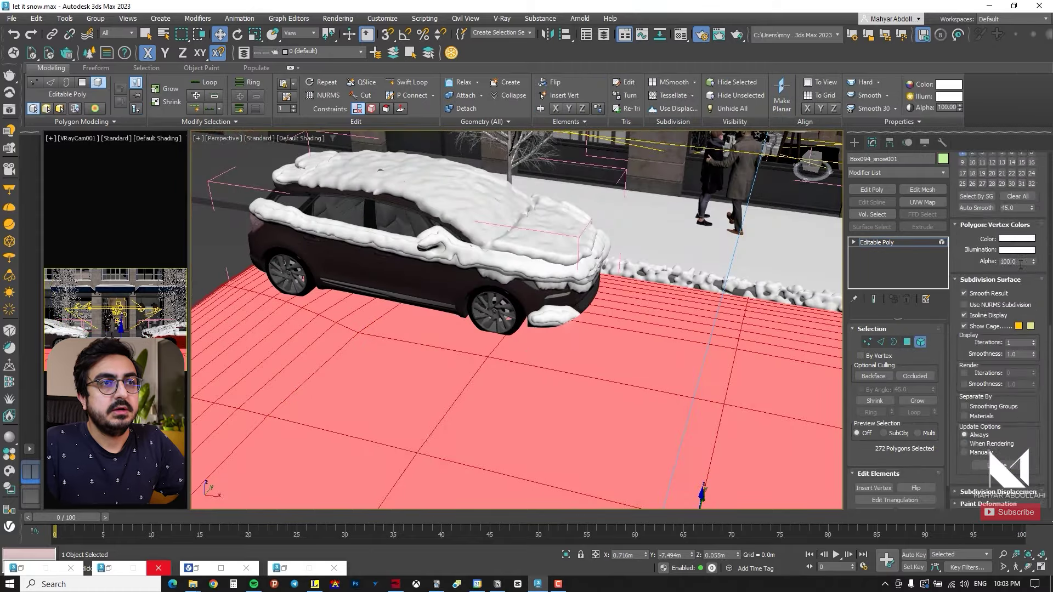
pyautogui.click(975, 362)
pyautogui.scroll(4, 488, 333)
pyautogui.keyDown('alt'); pyautogui.moveTo(498, 342); pyautogui.dragTo(477, 321, button='middle'); pyautogui.keyUp('alt')
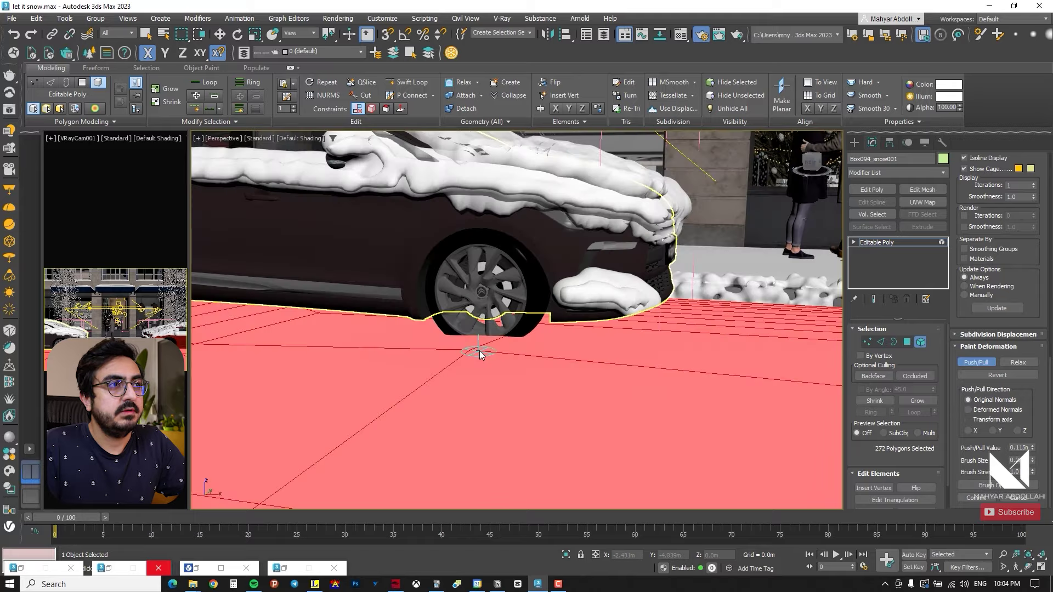
# Step: Try Push/Pull strokes on the road snow beside the dark car's front wheel with an adjusted push/pull value, and undo them
pyautogui.keyDown('alt'); pyautogui.click(483, 359); pyautogui.keyUp('alt')
pyautogui.hotkey('ctrl', 'z')
pyautogui.moveTo(1032, 447)
pyautogui.mouseDown()
pyautogui.moveTo(1032, 456)
pyautogui.moveTo(1032, 438)
pyautogui.mouseUp()
pyautogui.click(487, 342)
pyautogui.hotkey('ctrl', 'z')
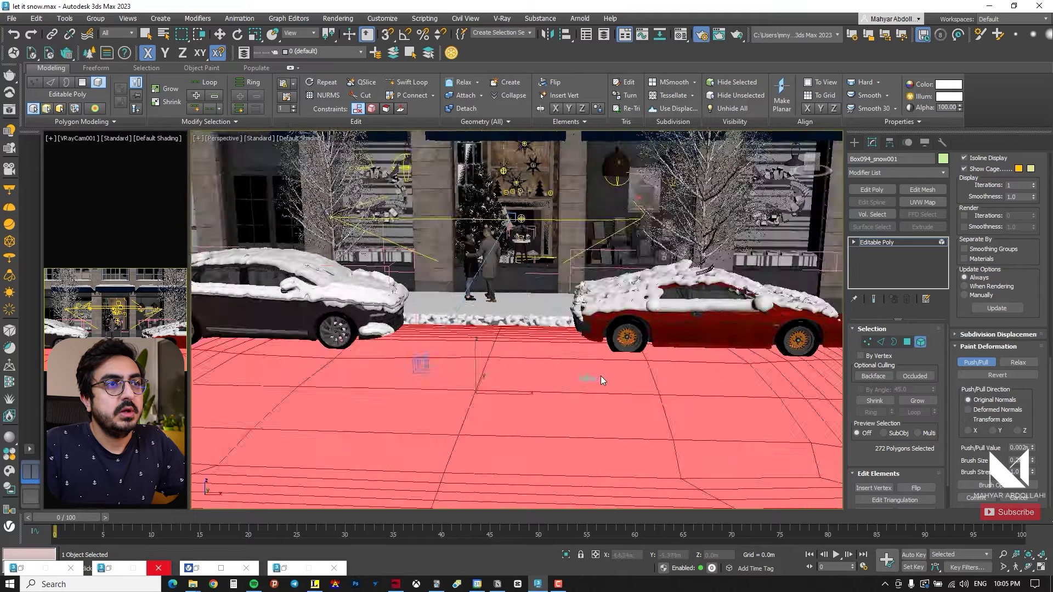
# Step: Leave element editing, deselect the road snow, and run a new V-Ray test render in the frame buffer
pyautogui.scroll(4, 625, 354)
pyautogui.scroll(-4, 652, 340)
pyautogui.keyDown('alt'); pyautogui.moveTo(456, 317); pyautogui.dragTo(376, 285, button='middle'); pyautogui.keyUp('alt')
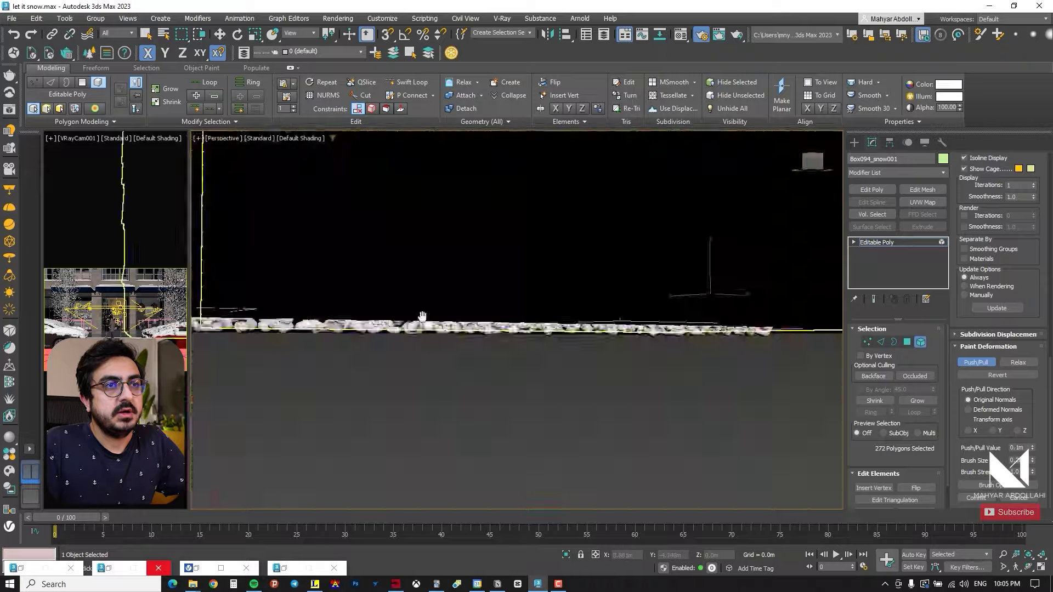
pyautogui.keyDown('alt'); pyautogui.moveTo(423, 316); pyautogui.dragTo(466, 313, button='middle'); pyautogui.keyUp('alt')
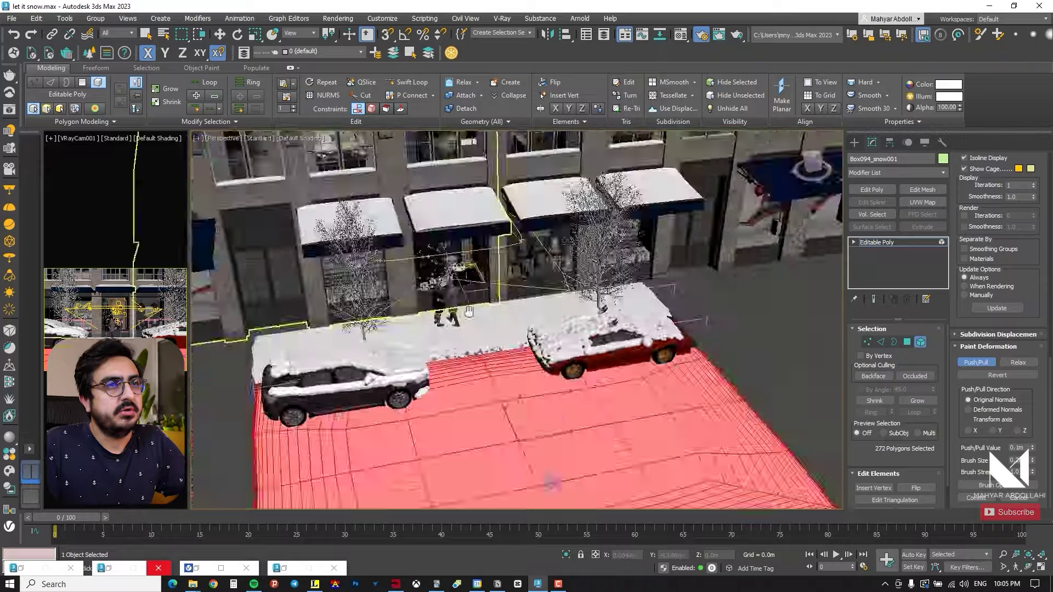
pyautogui.scroll(3, 482, 285)
pyautogui.press('w')
pyautogui.press('5')
pyautogui.scroll(-3, 488, 231)
pyautogui.hotkey('ctrl', 'd')
pyautogui.scroll(3, 483, 331)
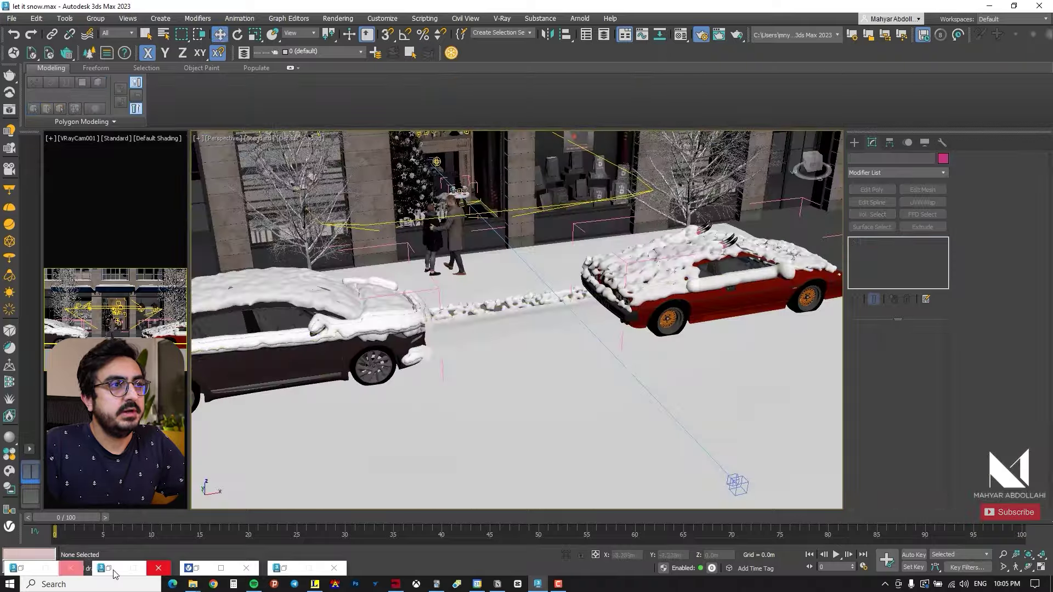
pyautogui.click(221, 568)
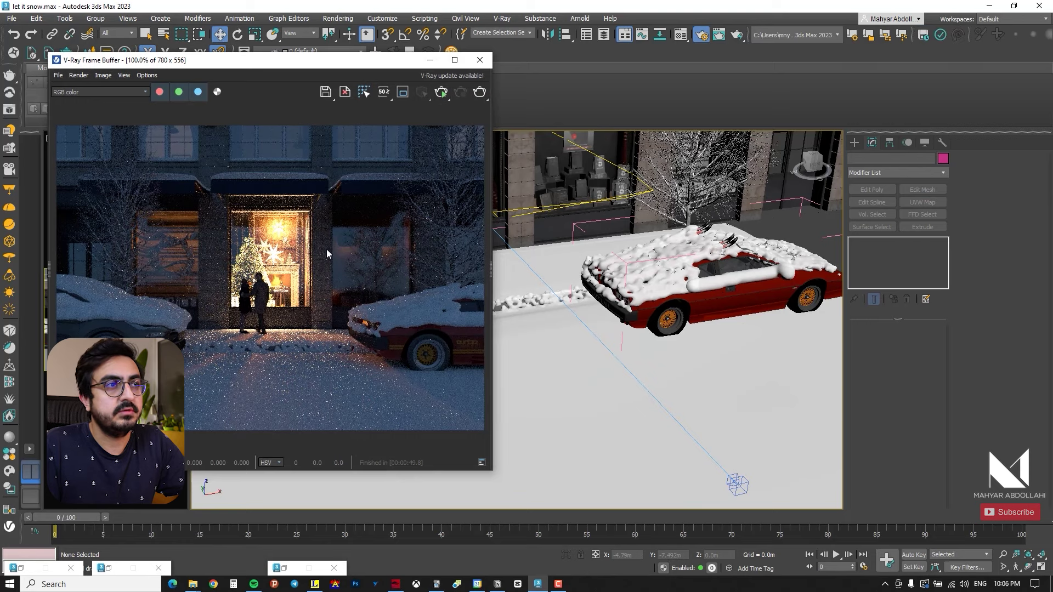
pyautogui.hotkey('shift', 'q')
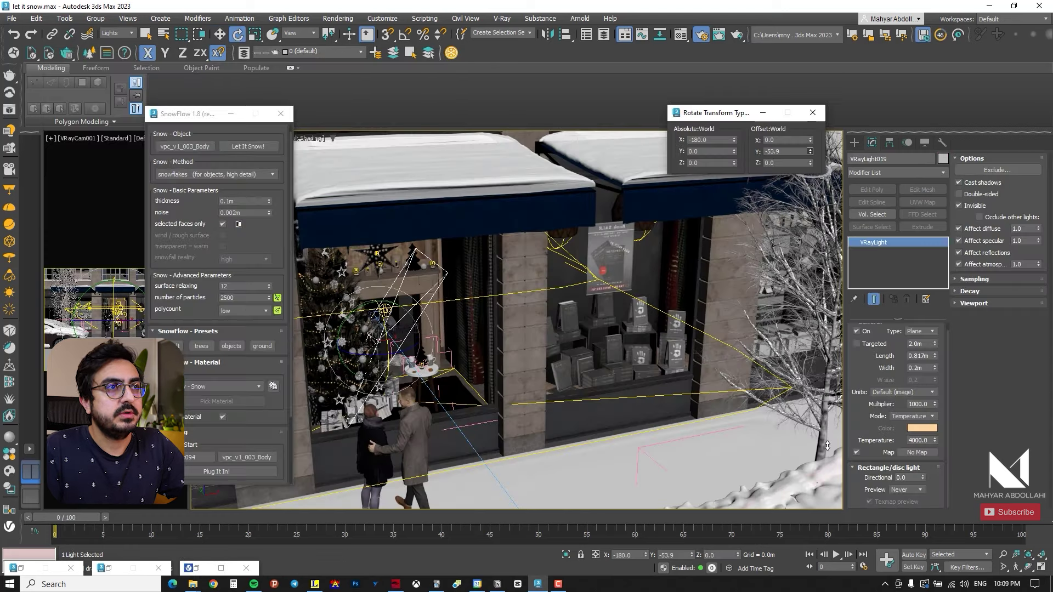
# Step: Rotate the plane light in the central shop window to -90° about the Y axis
pyautogui.click(782, 153)
pyautogui.write('-90')
pyautogui.press('Return')
pyautogui.press('w')
pyautogui.press('z')
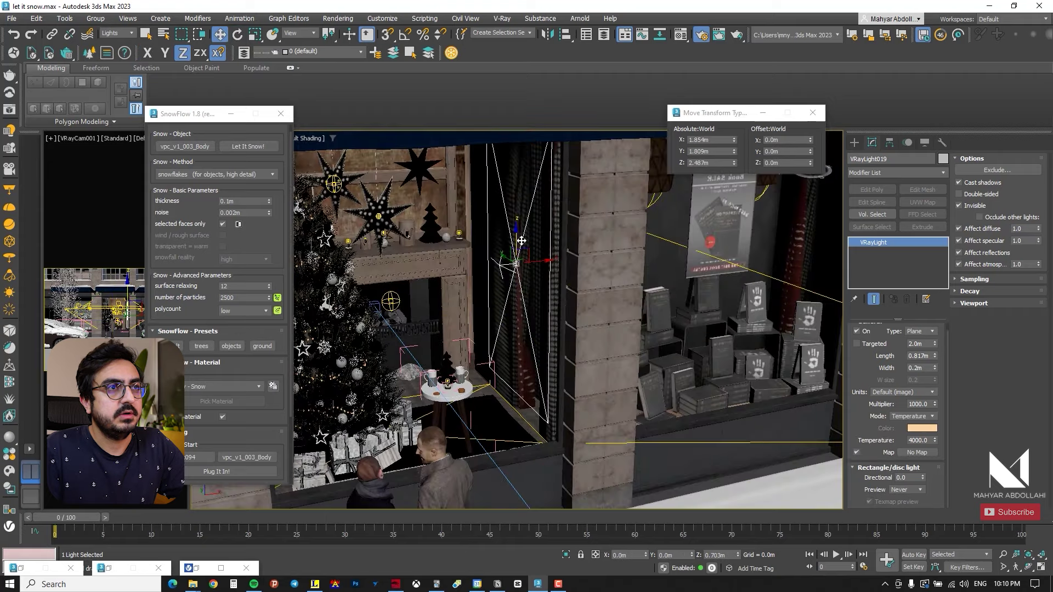
# Step: Copy the plane light across to the opposite side of the central shop window and rotate the copy to face the other way
pyautogui.scroll(-4, 590, 342)
pyautogui.moveTo(590, 343)
pyautogui.keyDown('alt'); pyautogui.mouseDown(button='middle')
pyautogui.moveTo(554, 335)
pyautogui.moveTo(598, 323)
pyautogui.mouseUp(button='middle'); pyautogui.keyUp('alt')
pyautogui.keyDown('shift'); pyautogui.moveTo(643, 309); pyautogui.dragTo(467, 308); pyautogui.keyUp('shift')
pyautogui.click(470, 271)
pyautogui.press('Return')
pyautogui.click(237, 34)
pyautogui.doubleClick(787, 151)
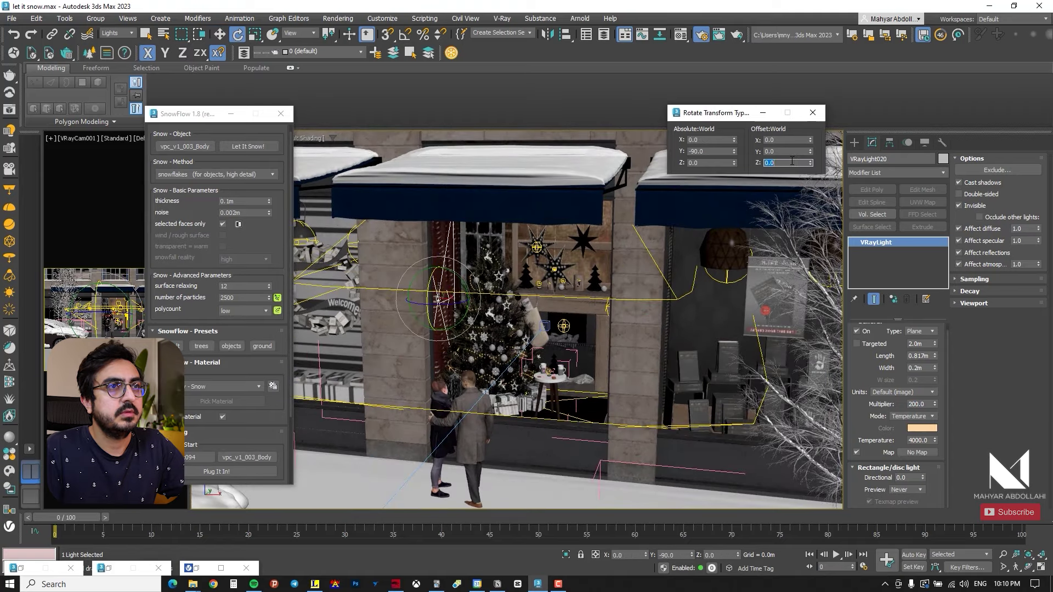
# Step: Minimize SnowFlow, run an interactive V-Ray render, and set the dome light's multiplier to 100
pyautogui.click(231, 114)
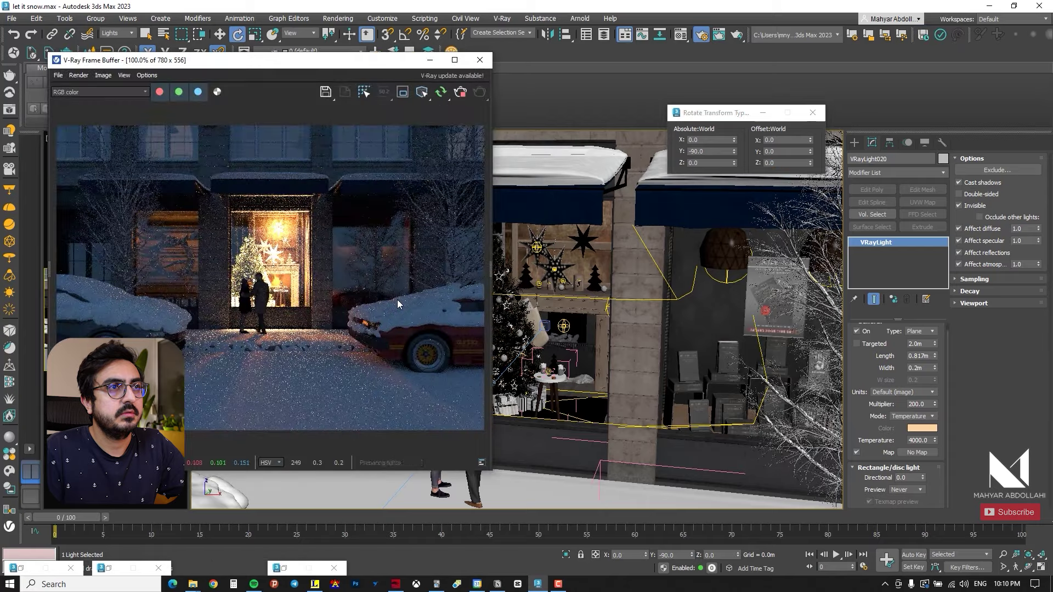
pyautogui.doubleClick(917, 404)
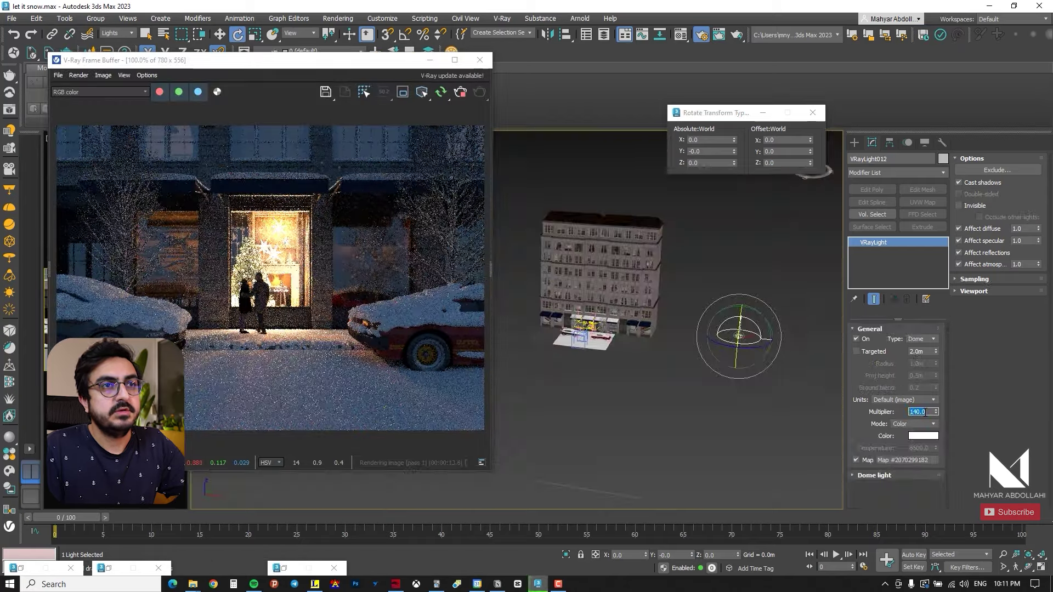
pyautogui.write('100')
pyautogui.press('Return')
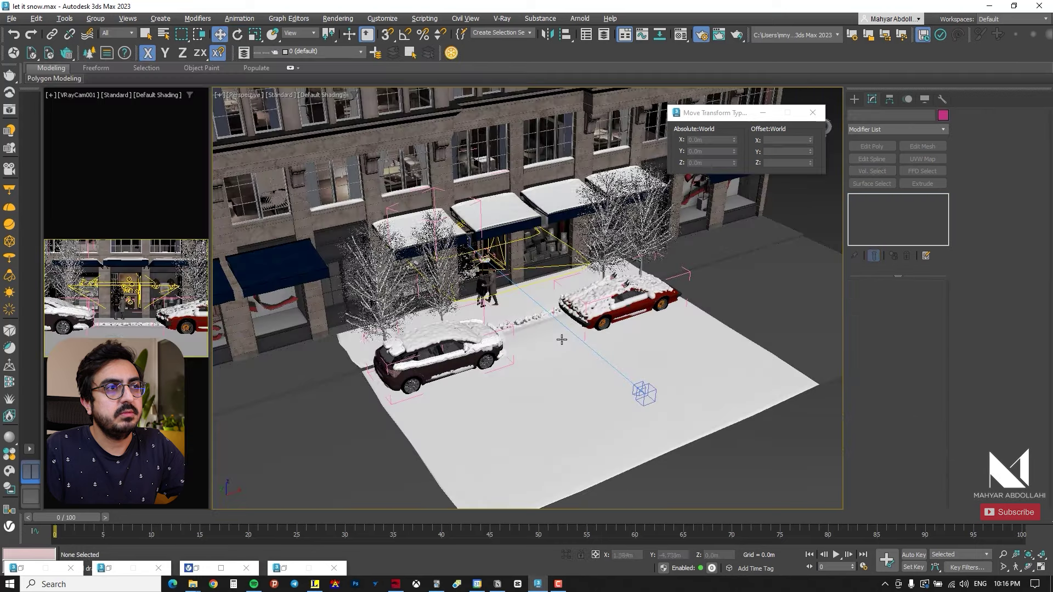
# Step: Show edged faces and shift vertex rows of the road snow along Y in an Edit Poly modifier to redistribute its mesh
pyautogui.press('F4')
pyautogui.moveTo(582, 413); pyautogui.dragTo(713, 286, button='middle')
pyautogui.scroll(2, 601, 307)
pyautogui.click(670, 287)
pyautogui.press('1')
pyautogui.moveTo(570, 384); pyautogui.dragTo(560, 336, button='middle')
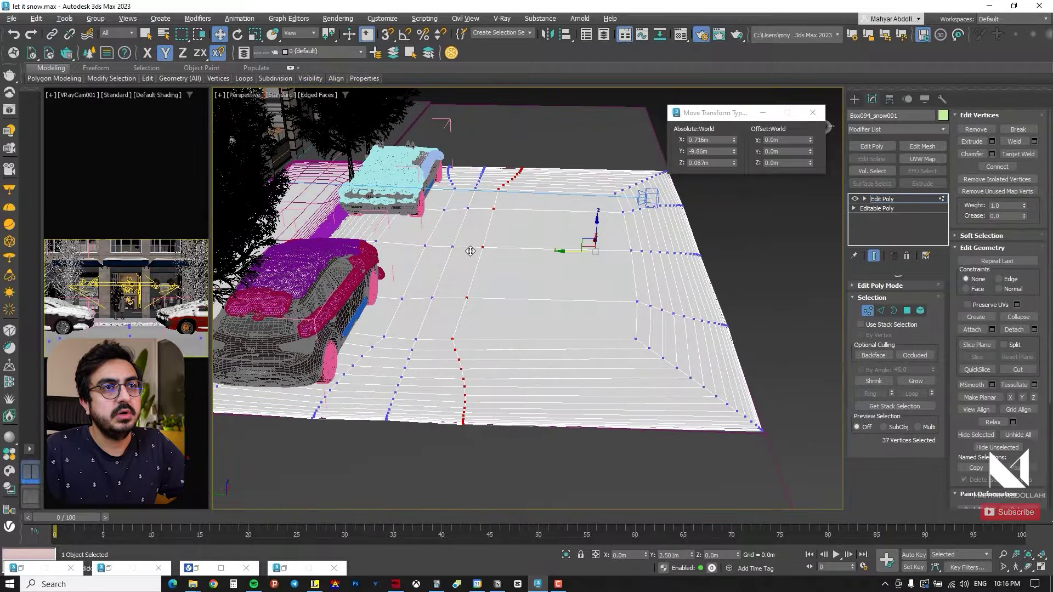
pyautogui.moveTo(470, 251); pyautogui.dragTo(476, 251)
# Step: Select the whole road snow element, sculpt its surface beside the parked cars with Paint Deformation Push/Pull, and leave element editing
pyautogui.scroll(3, 486, 241)
pyautogui.keyDown('alt'); pyautogui.moveTo(586, 251); pyautogui.dragTo(545, 254, button='middle'); pyautogui.keyUp('alt')
pyautogui.press('5')
pyautogui.click(545, 254)
pyautogui.scroll(-4, 997, 415)
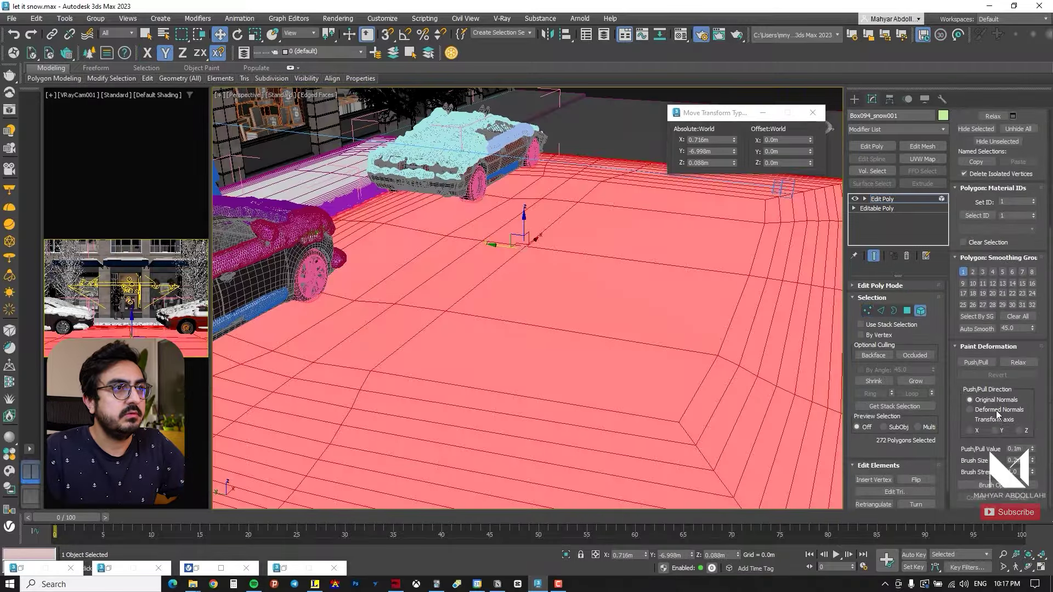
pyautogui.click(976, 362)
pyautogui.scroll(2, 448, 259)
pyautogui.moveTo(449, 259)
pyautogui.mouseDown()
pyautogui.moveTo(613, 219)
pyautogui.moveTo(289, 351)
pyautogui.moveTo(477, 247)
pyautogui.mouseUp()
pyautogui.scroll(1, 486, 249)
pyautogui.press('F4')
pyautogui.moveTo(547, 258)
pyautogui.keyDown('alt'); pyautogui.mouseDown(button='middle')
pyautogui.moveTo(714, 353)
pyautogui.moveTo(519, 343)
pyautogui.moveTo(516, 257)
pyautogui.moveTo(462, 251)
pyautogui.moveTo(529, 264)
pyautogui.mouseUp(button='middle'); pyautogui.keyUp('alt')
pyautogui.press('5')
pyautogui.scroll(-3, 513, 254)
pyautogui.scroll(3, 483, 253)
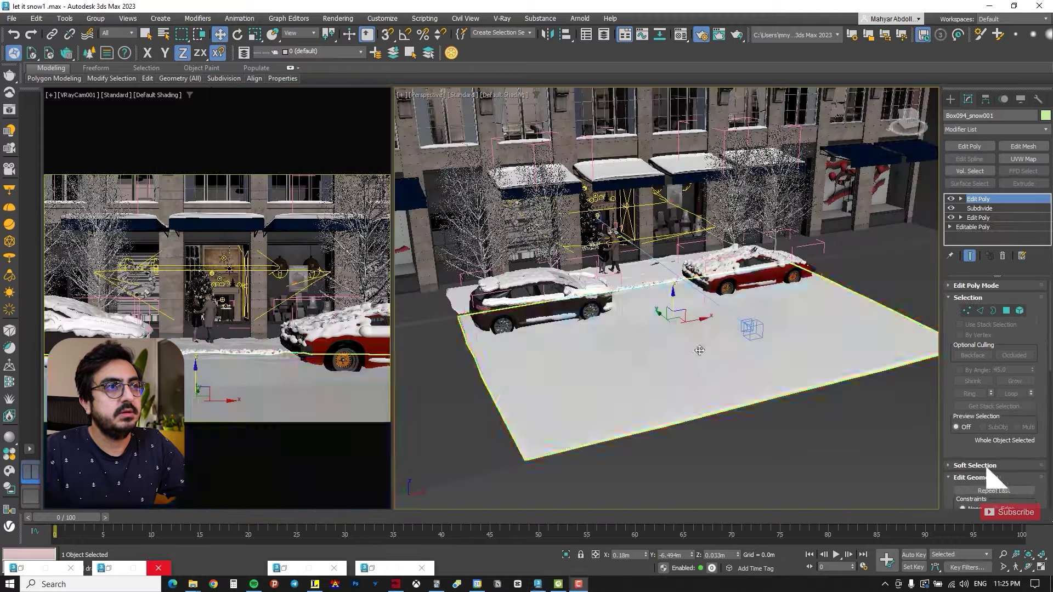
# Step: Select the V-Ray camera in front of the storefront and set the animation's end time to 250
pyautogui.keyDown('alt'); pyautogui.moveTo(713, 351); pyautogui.dragTo(731, 363, button='middle'); pyautogui.keyUp('alt')
pyautogui.click(729, 363)
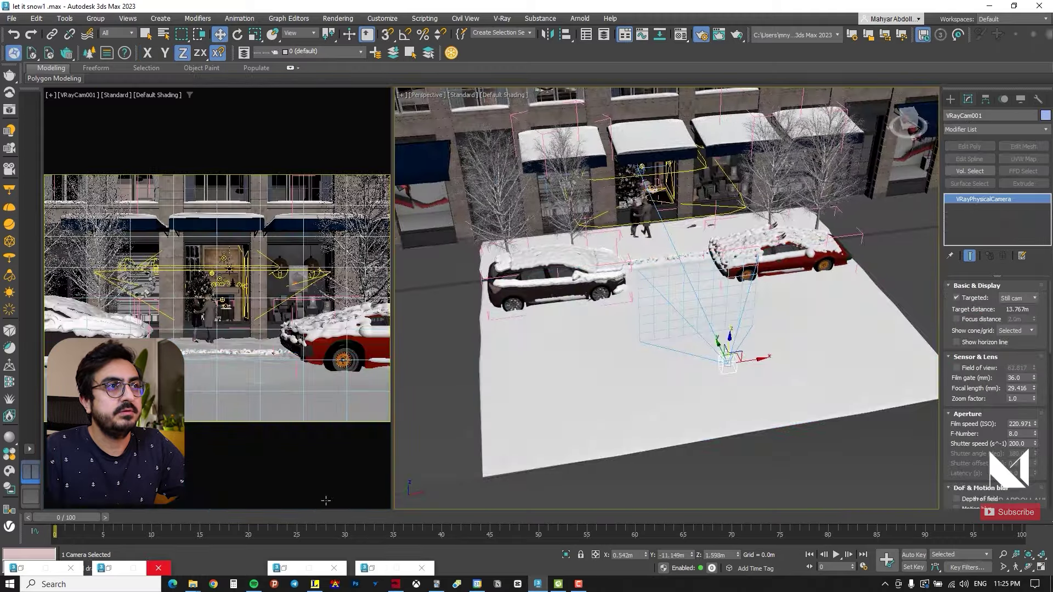
pyautogui.click(862, 567)
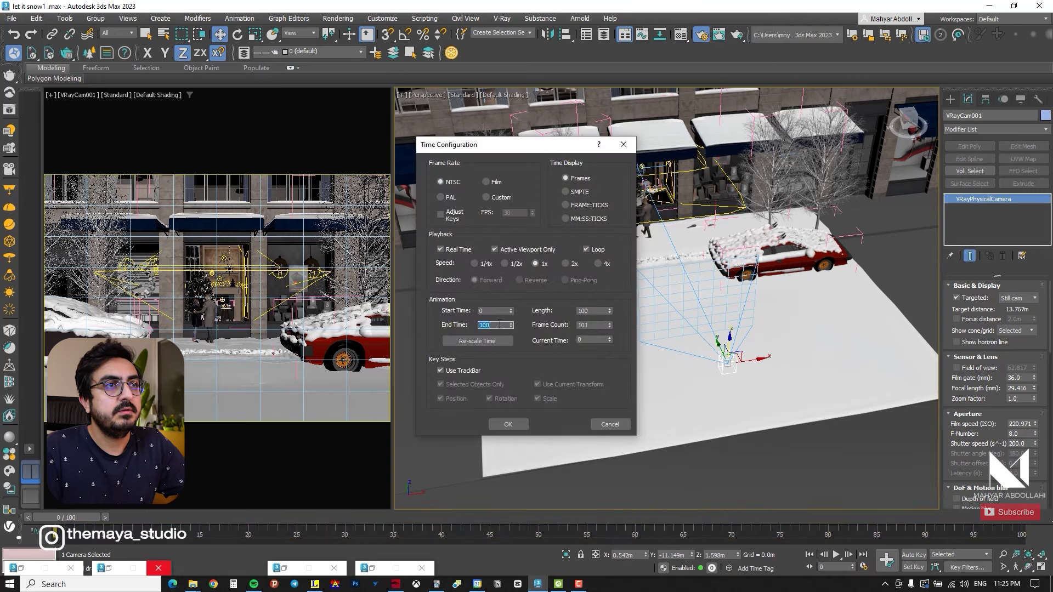
pyautogui.click(510, 425)
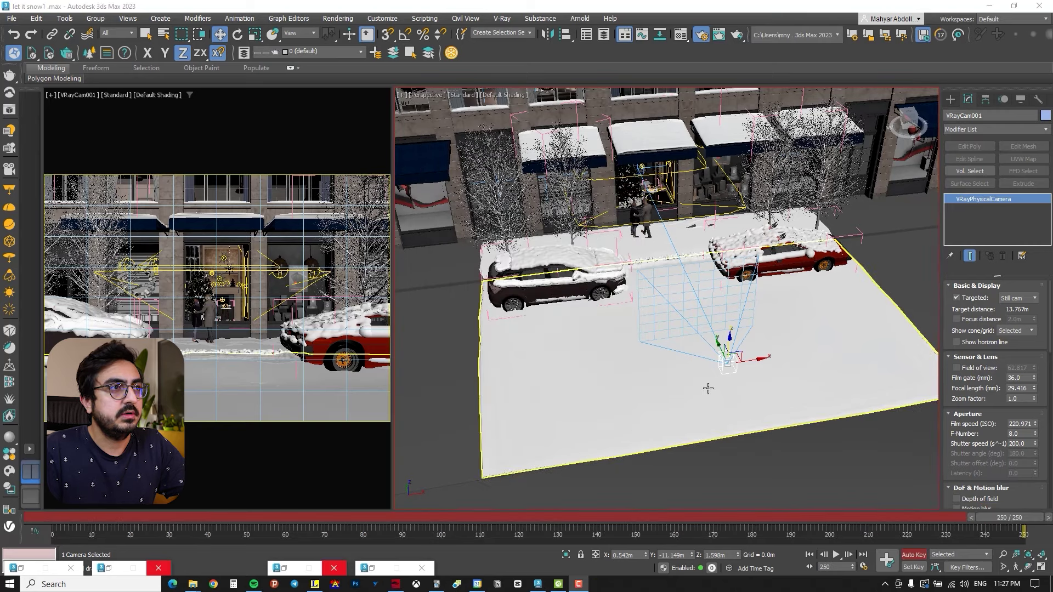
# Step: Animate the camera moving forward toward the storefront at frame 250 with Auto Key, return to frame 0, and turn Auto Key off
pyautogui.moveTo(717, 346); pyautogui.dragTo(695, 263)
pyautogui.moveTo(981, 517); pyautogui.dragTo(39, 521)
pyautogui.press('n')
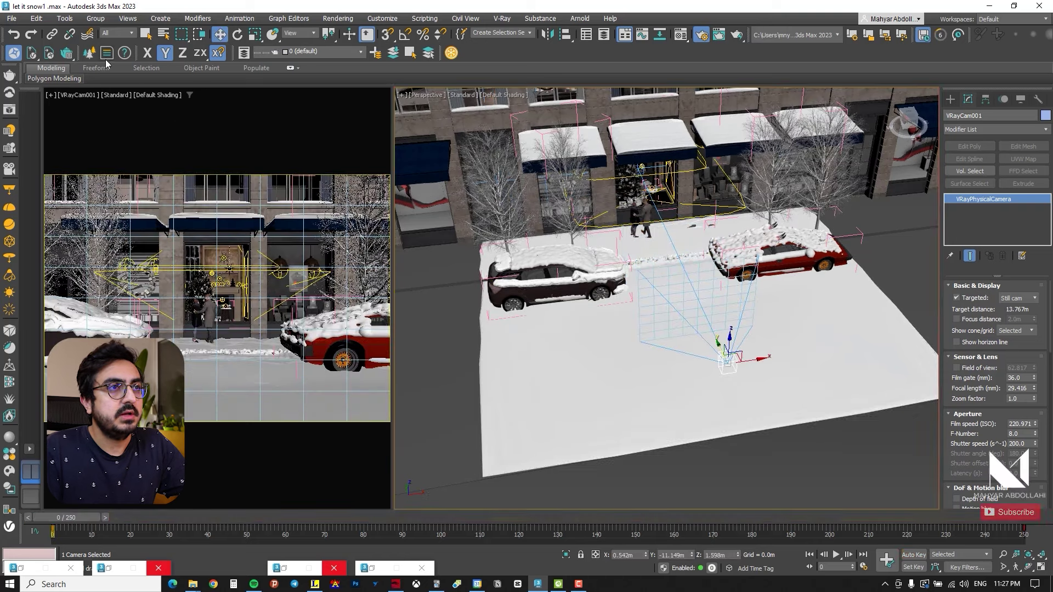
# Step: Render the VRayCam001 animation through Vantage Live Link, frames 0 to 250, at 2500 × 1785 with 100 samples as JPEG
pyautogui.click(66, 55)
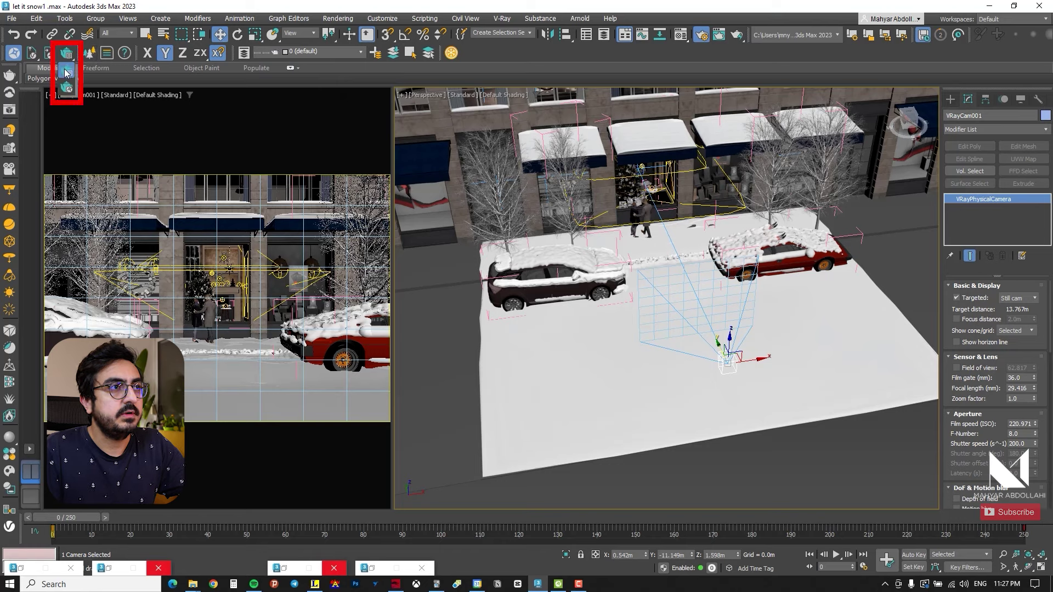
pyautogui.click(66, 72)
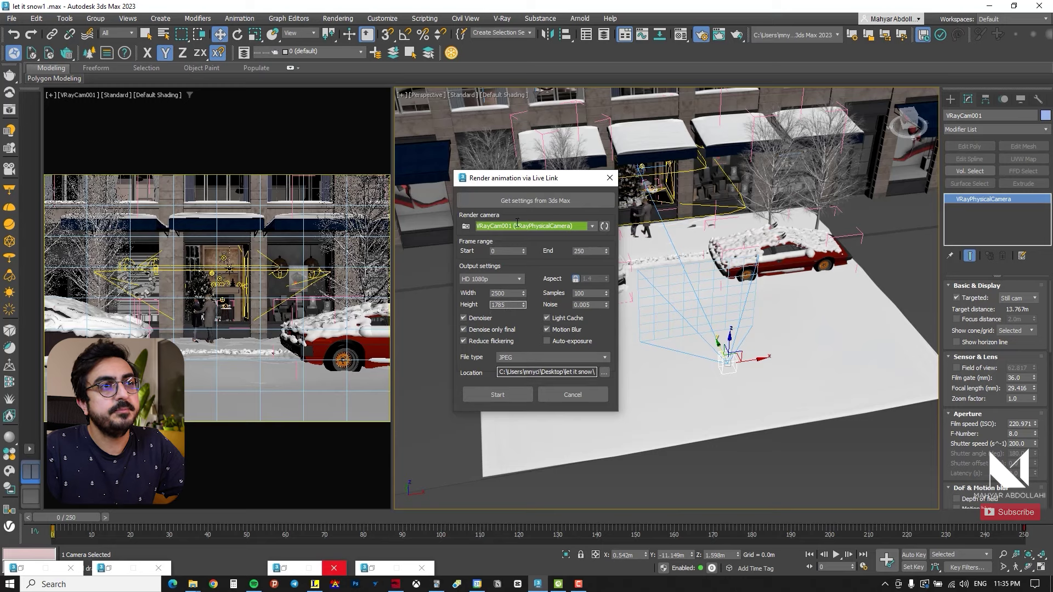
pyautogui.moveTo(520, 181); pyautogui.dragTo(516, 179)
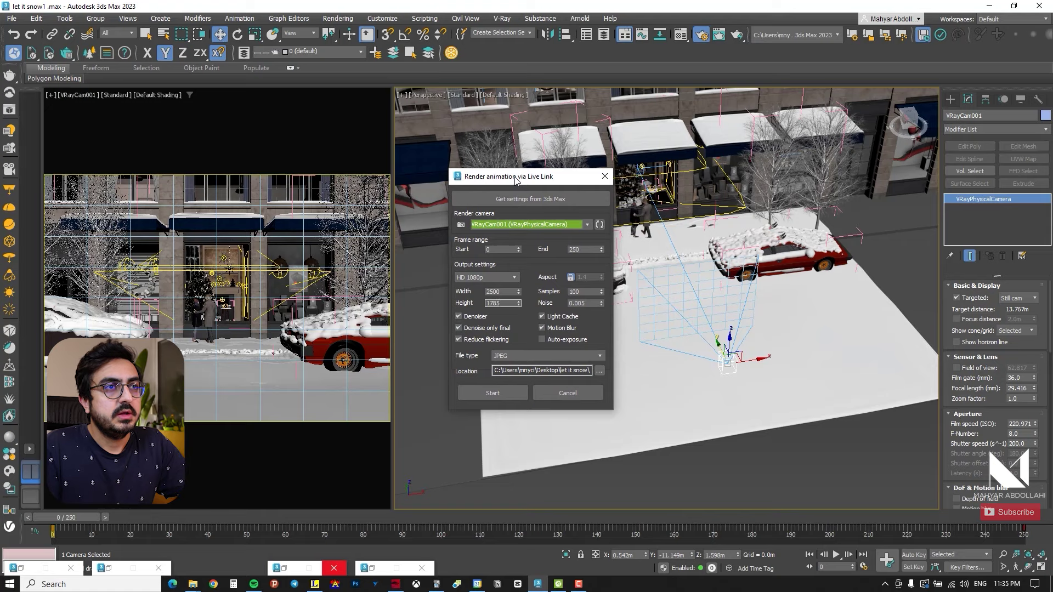
pyautogui.click(507, 390)
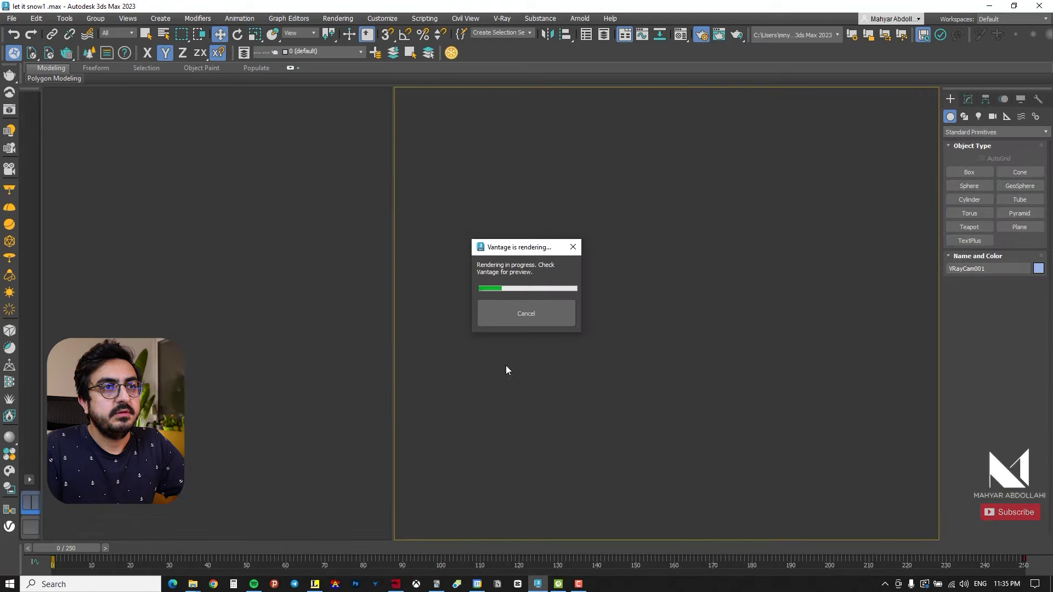